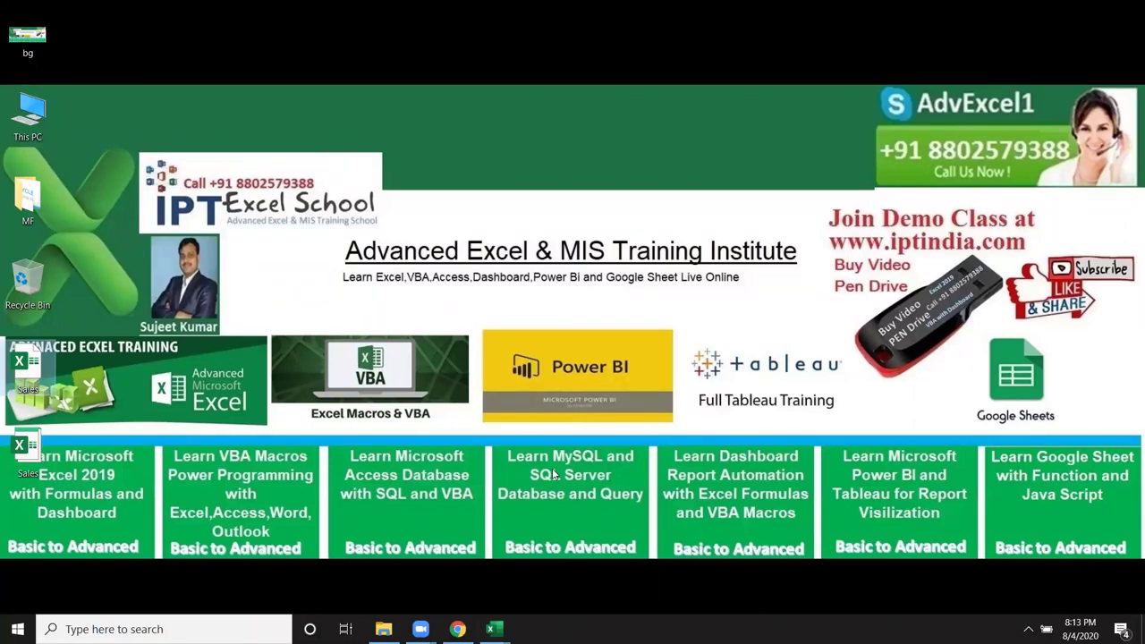
Browse the Google speedometer chart image results, then return to the Chart workbook in Excel.
left_click(457, 629)
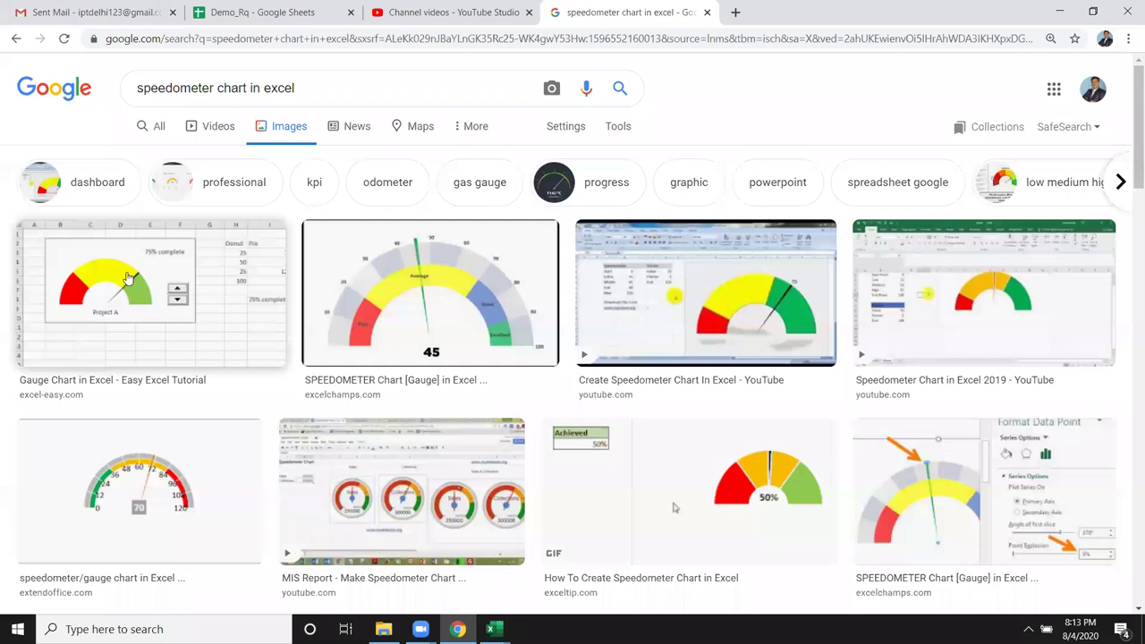
scroll(420, 286, "down", 3)
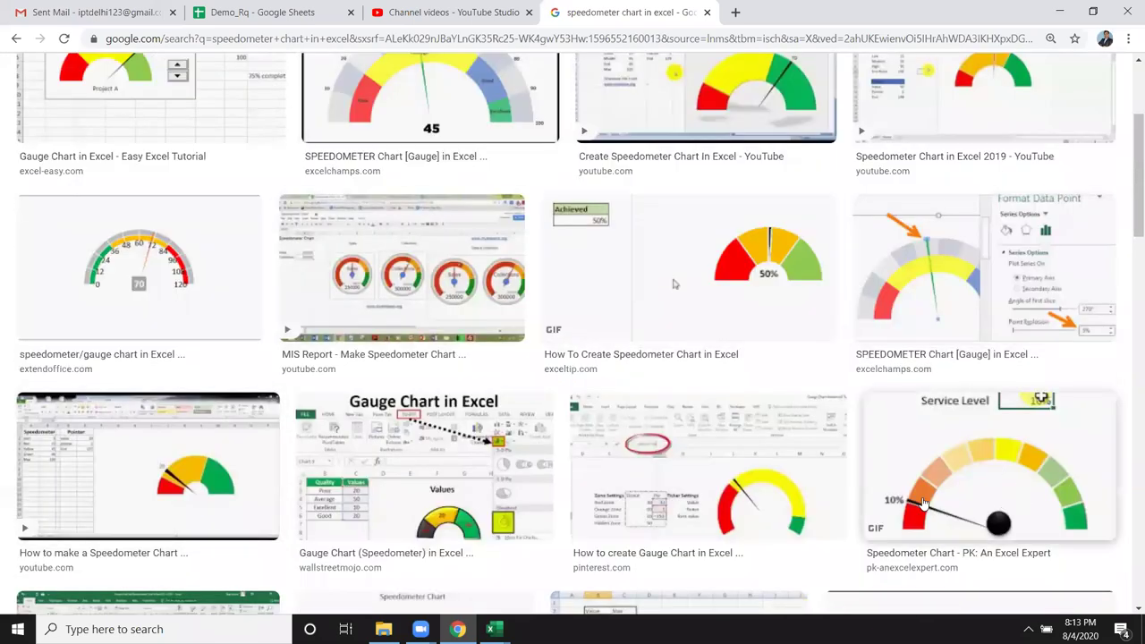
scroll(924, 503, "down", 1)
scroll(362, 525, "down", 2)
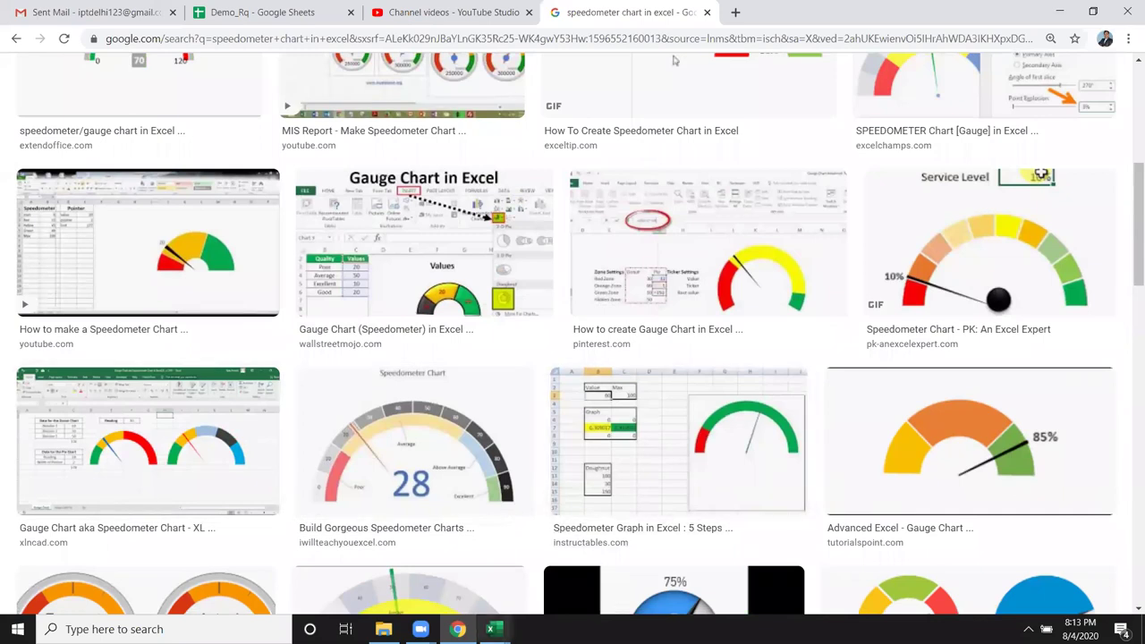
left_click(490, 629)
left_click(570, 553)
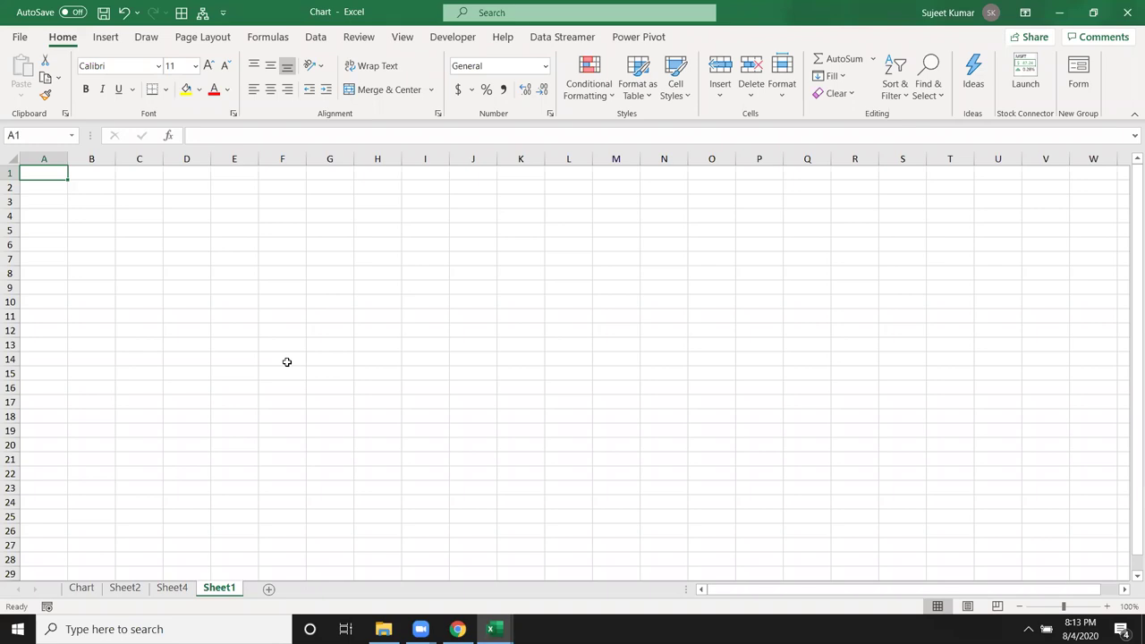
Enter 10, 20, 20 and 50 into cells C3 through C6.
left_click(153, 215)
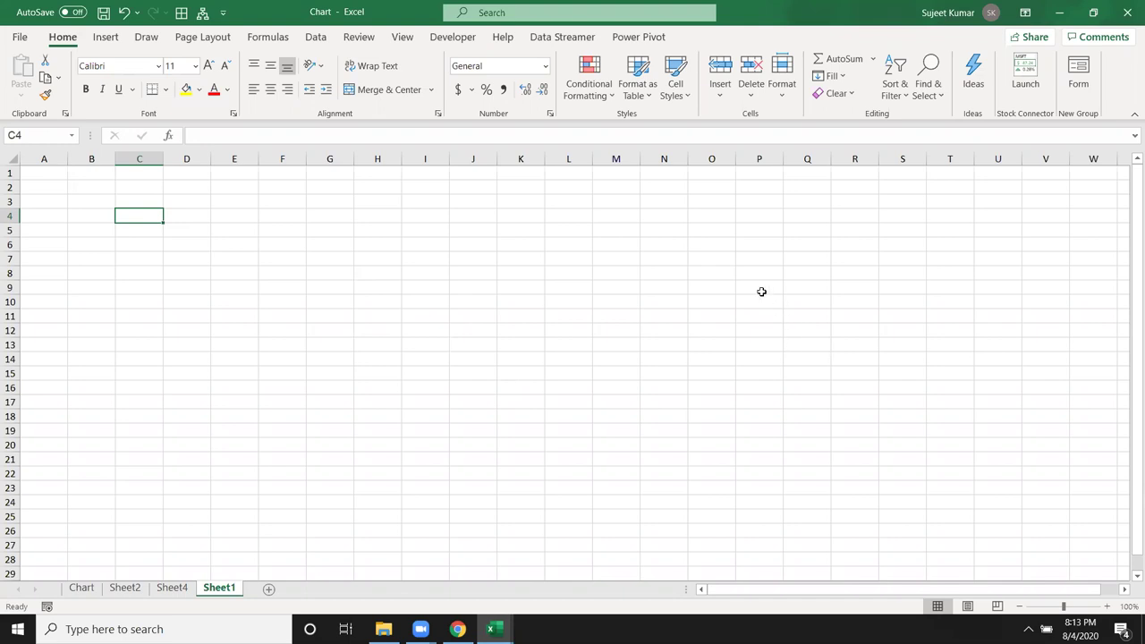
left_click(128, 202)
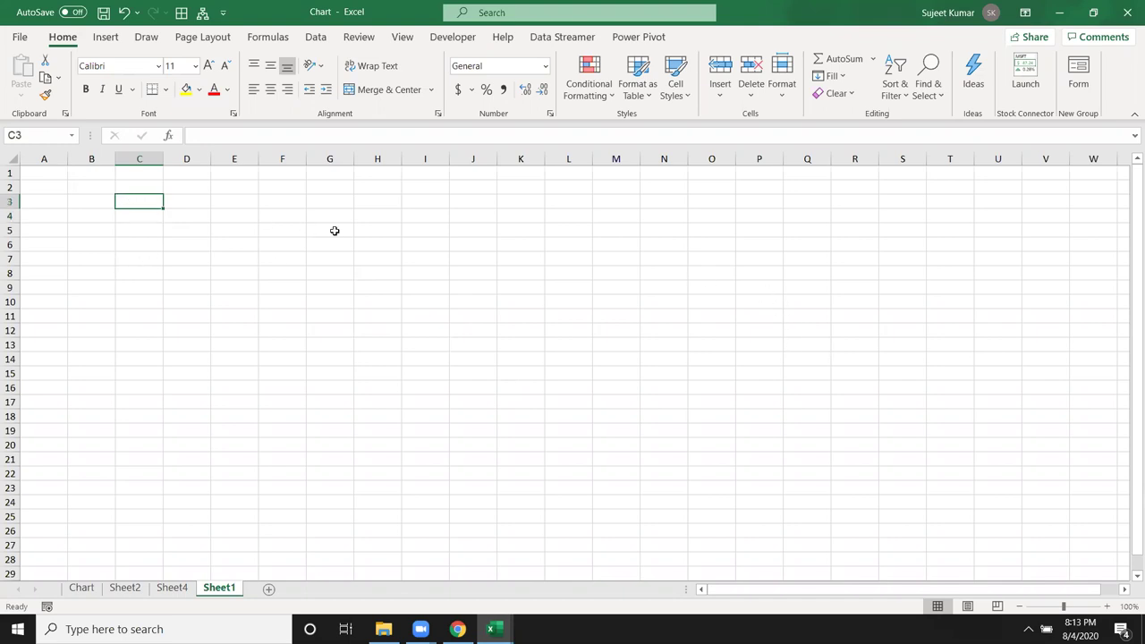
type("10")
key("Return")
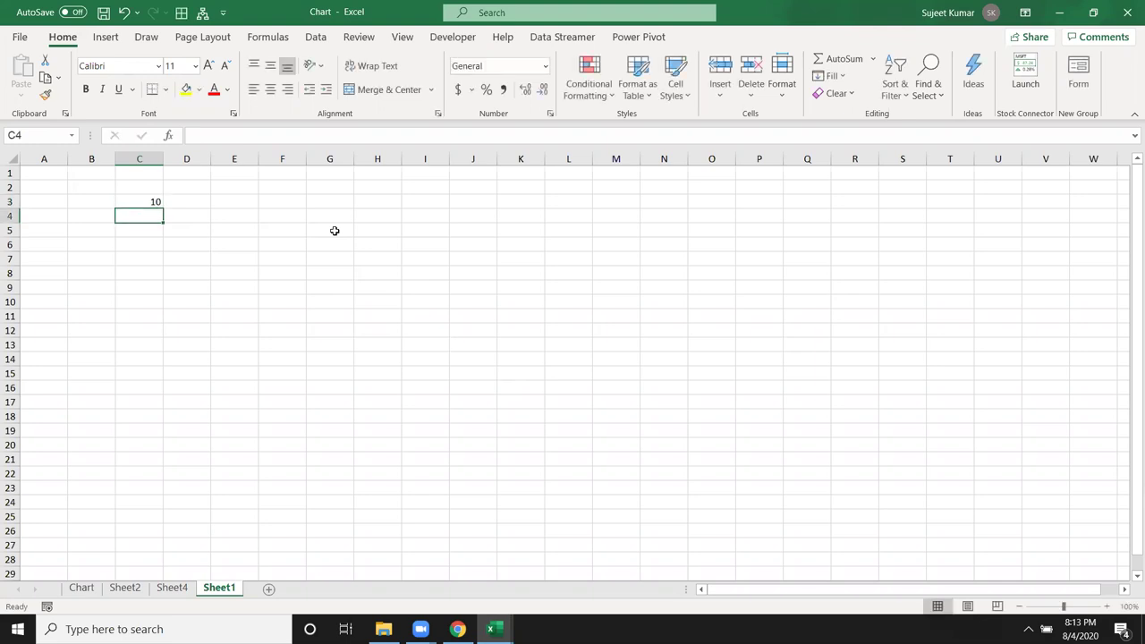
type("2")
type("0")
key("Return")
type("20")
key("Return")
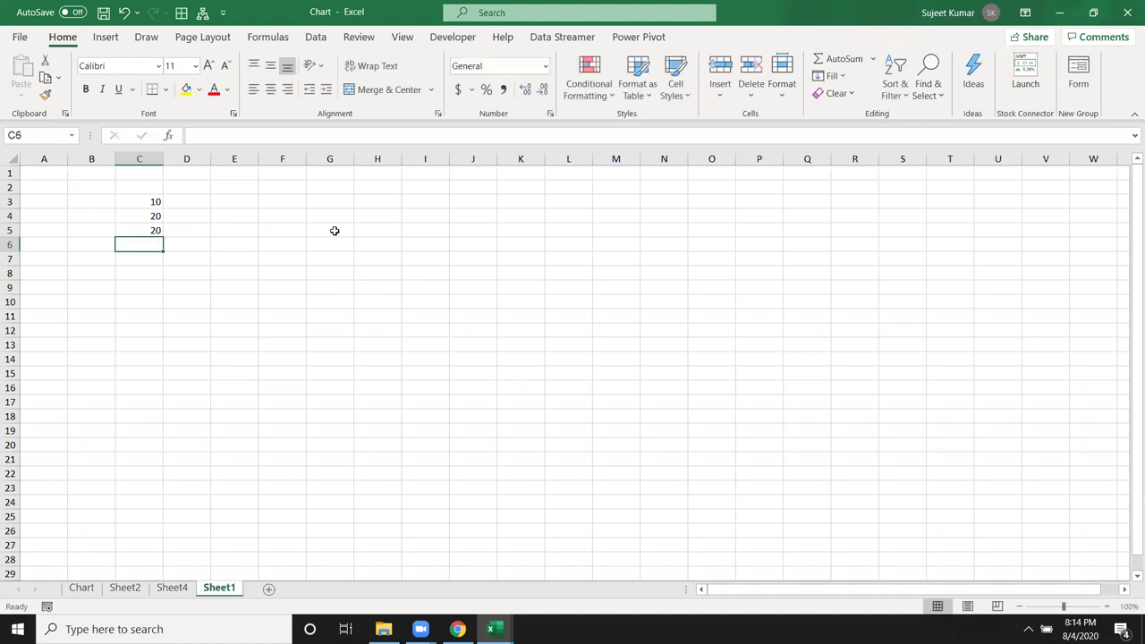
type("50")
key("Return")
Enter 100 in C7 and select the range C3:C7.
key("Up")
key("shift+Up")
key("shift+Up")
key("shift+Up")
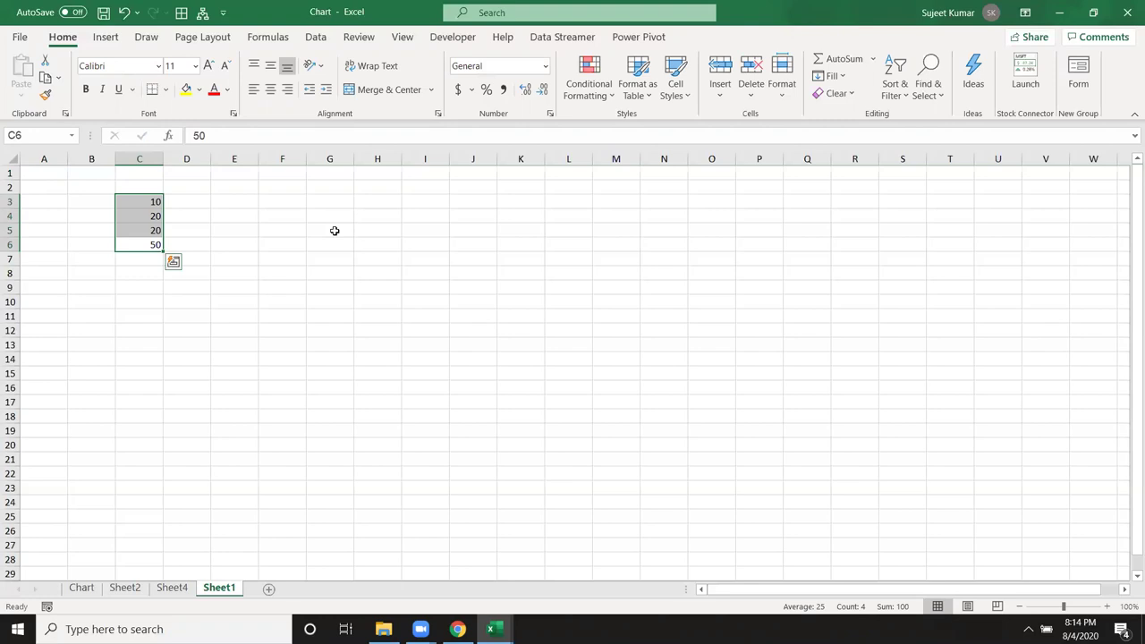
key("Down")
type("10")
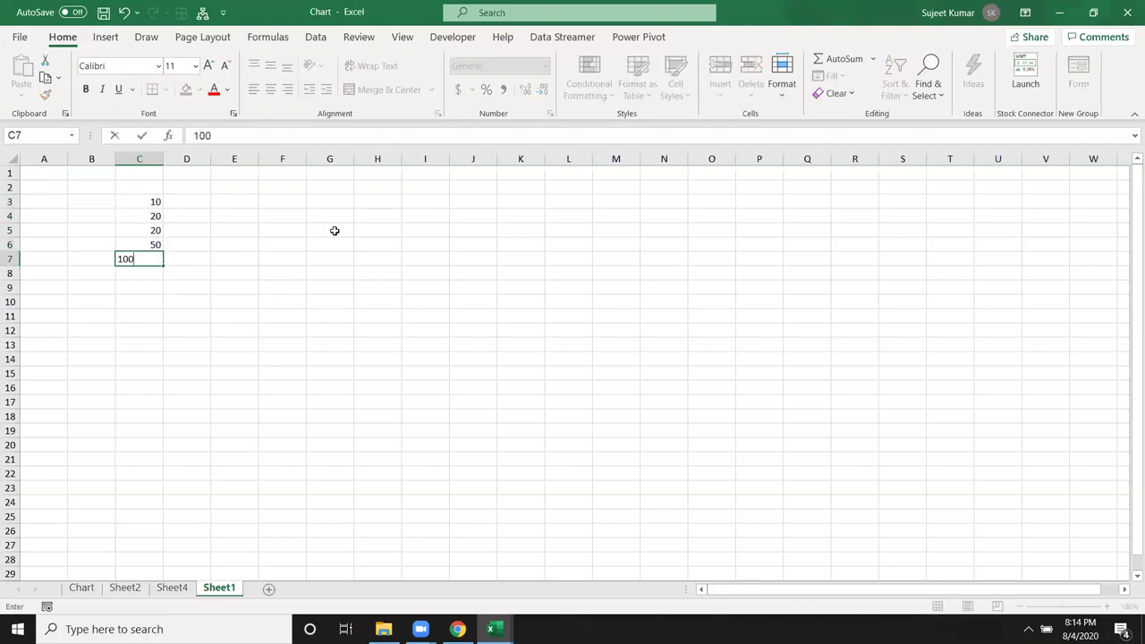
key("Return")
left_click_drag(156, 202, 155, 260)
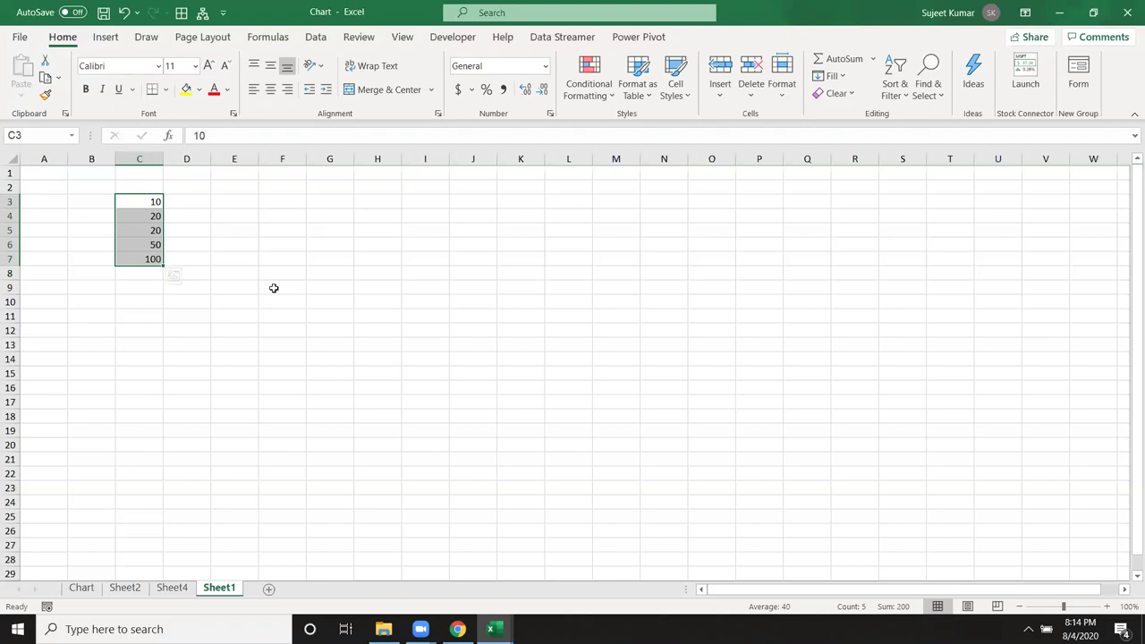
Insert a doughnut chart of C3:C7, move it beside the data, and apply the grey gradient style.
left_click(106, 40)
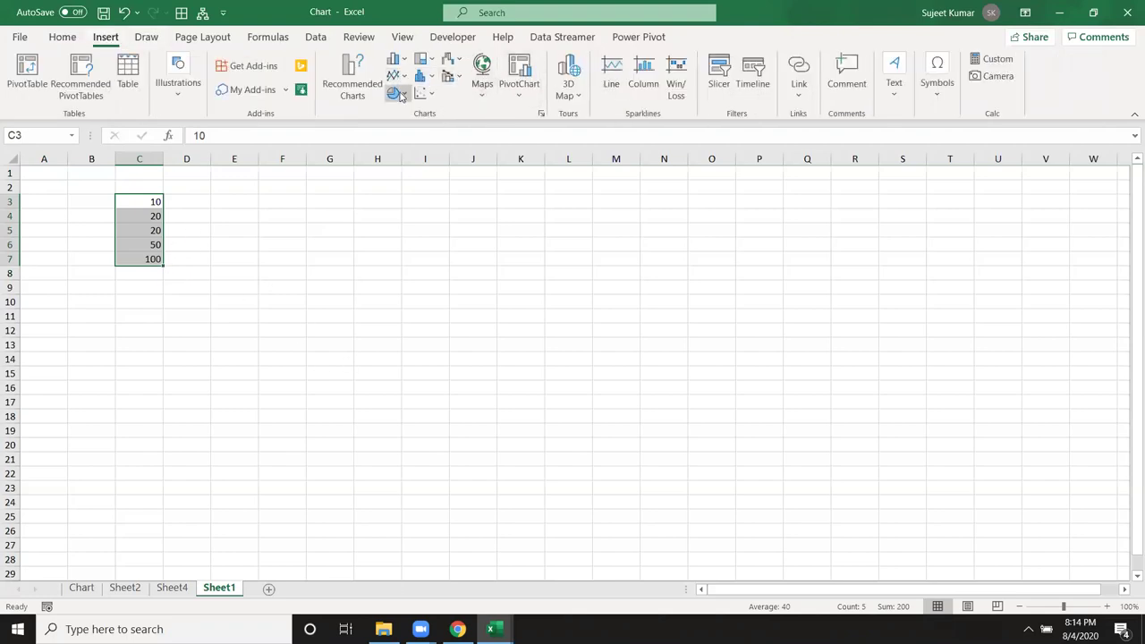
left_click(402, 95)
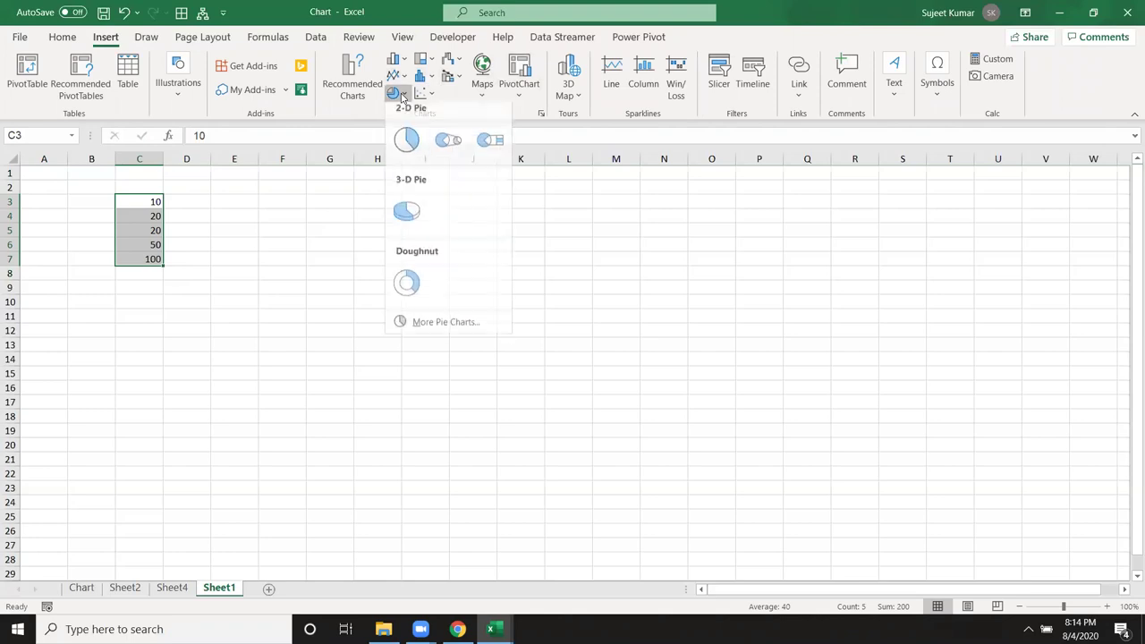
left_click(408, 286)
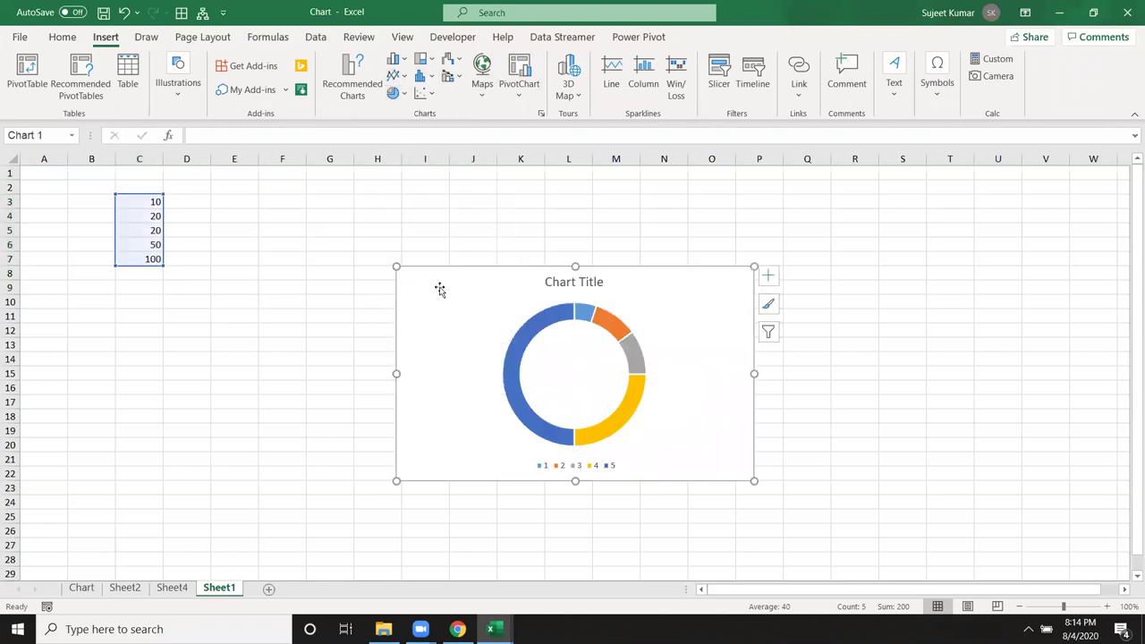
left_click_drag(455, 277, 307, 234)
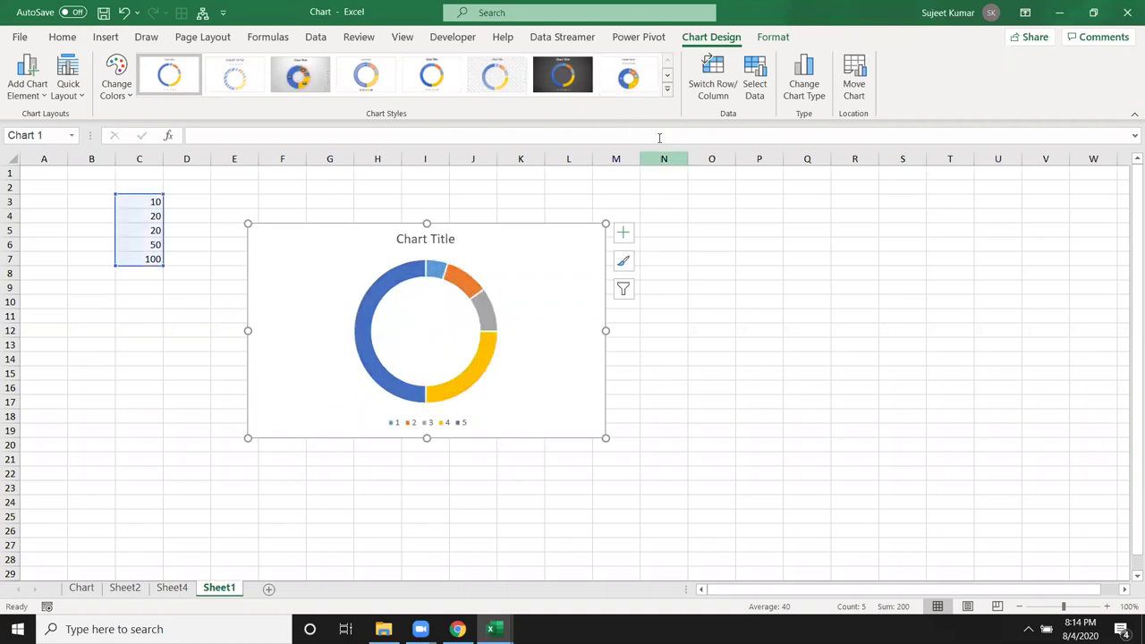
left_click(569, 83)
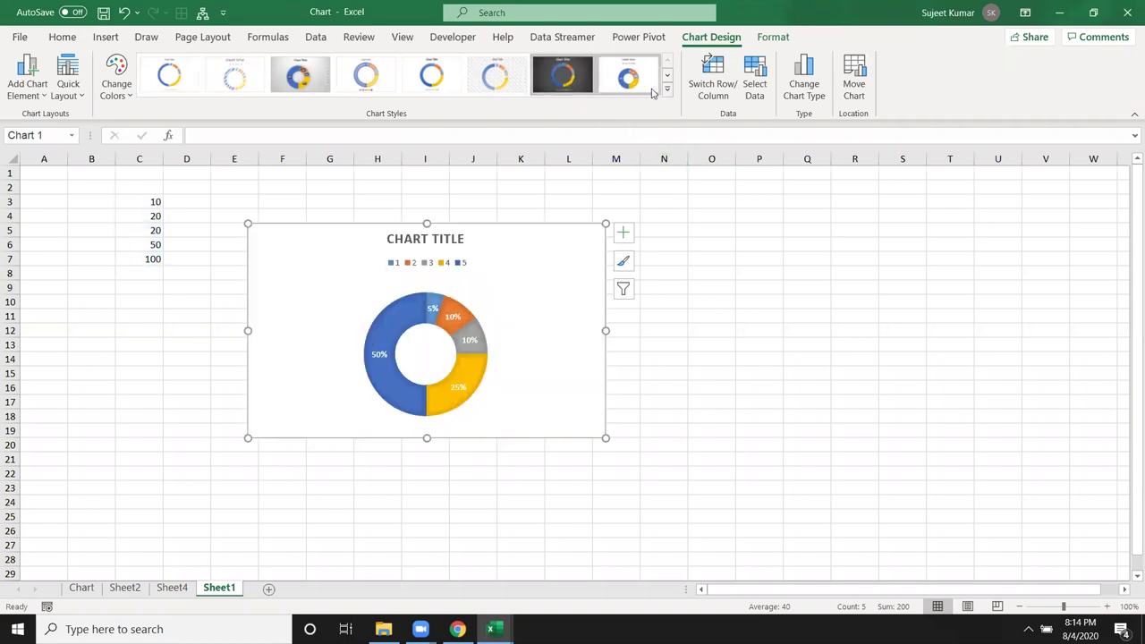
left_click(668, 91)
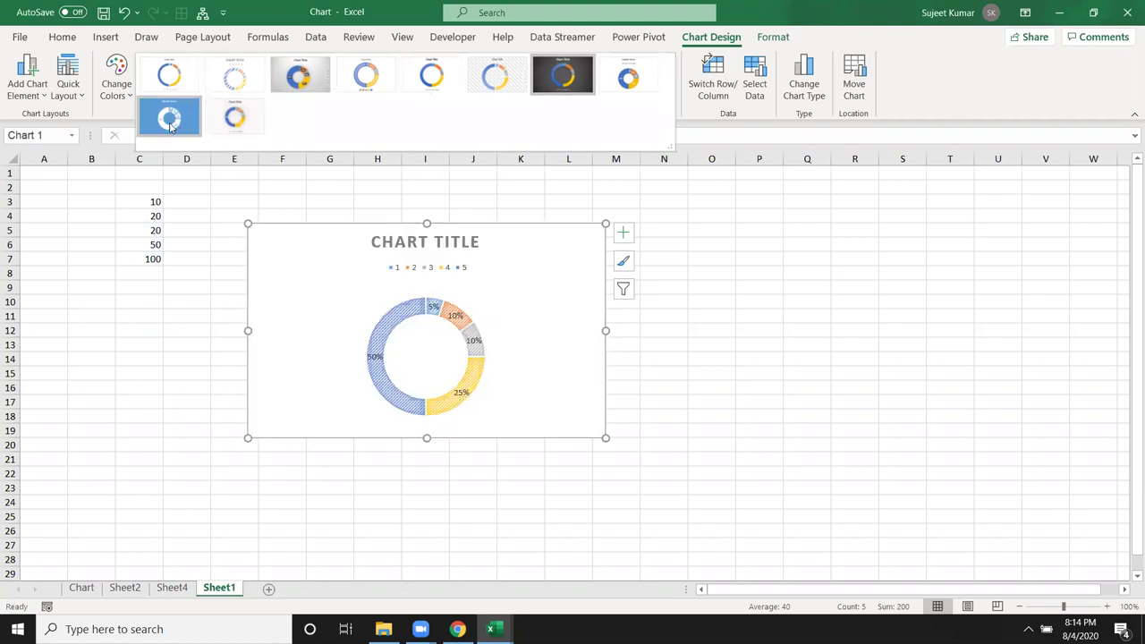
left_click(281, 92)
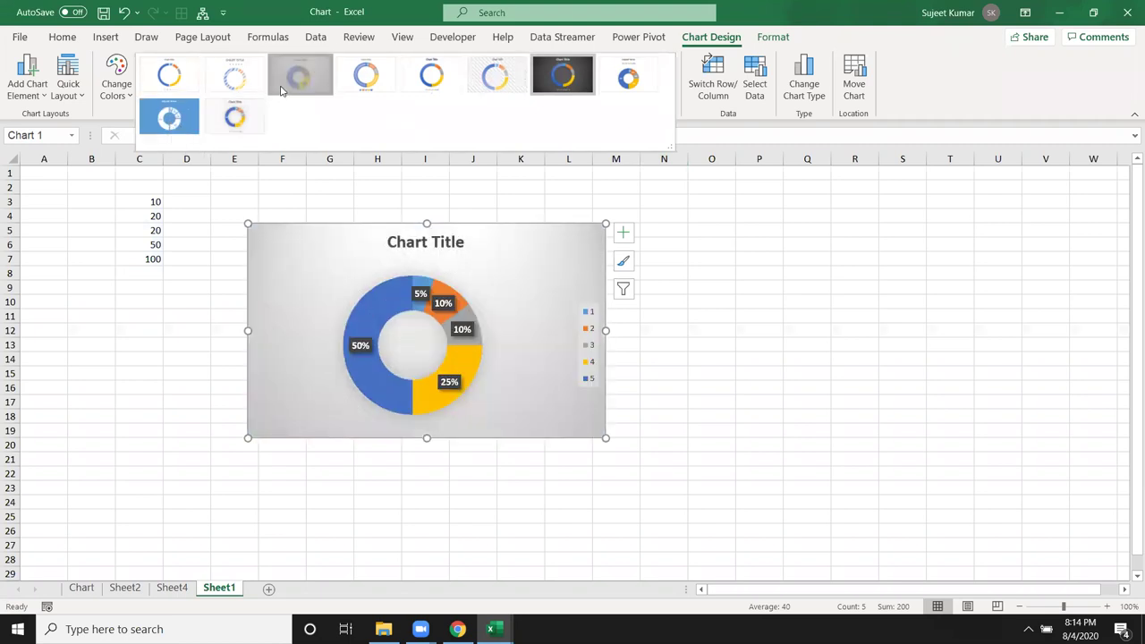
Delete the chart's data labels, legend and title, then reselect the doughnut series.
left_click(429, 305)
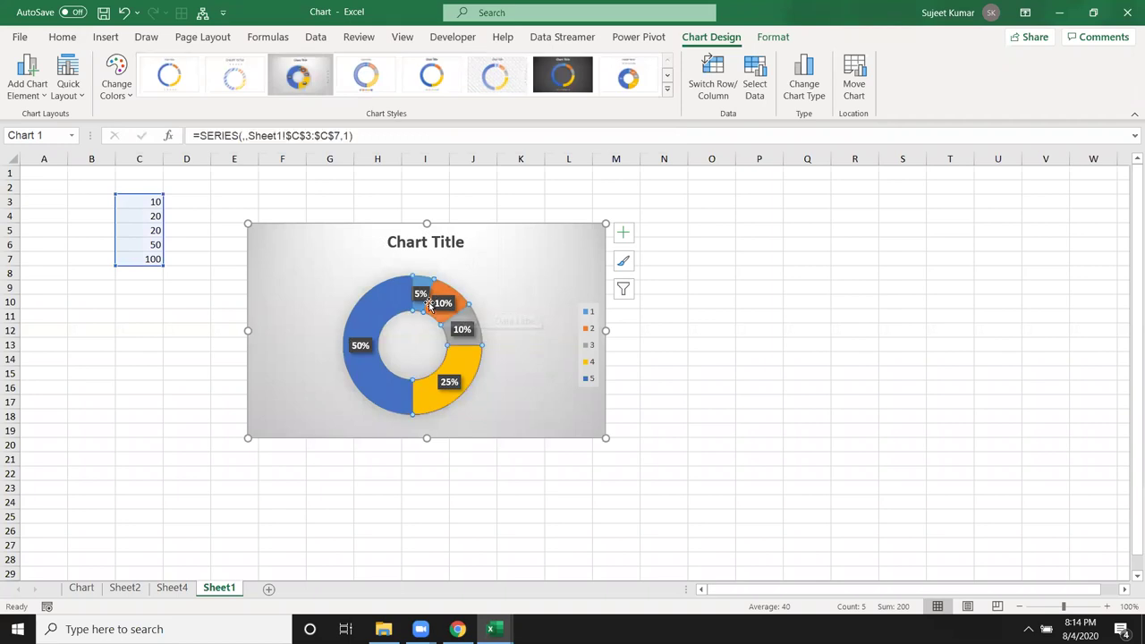
left_click(443, 305)
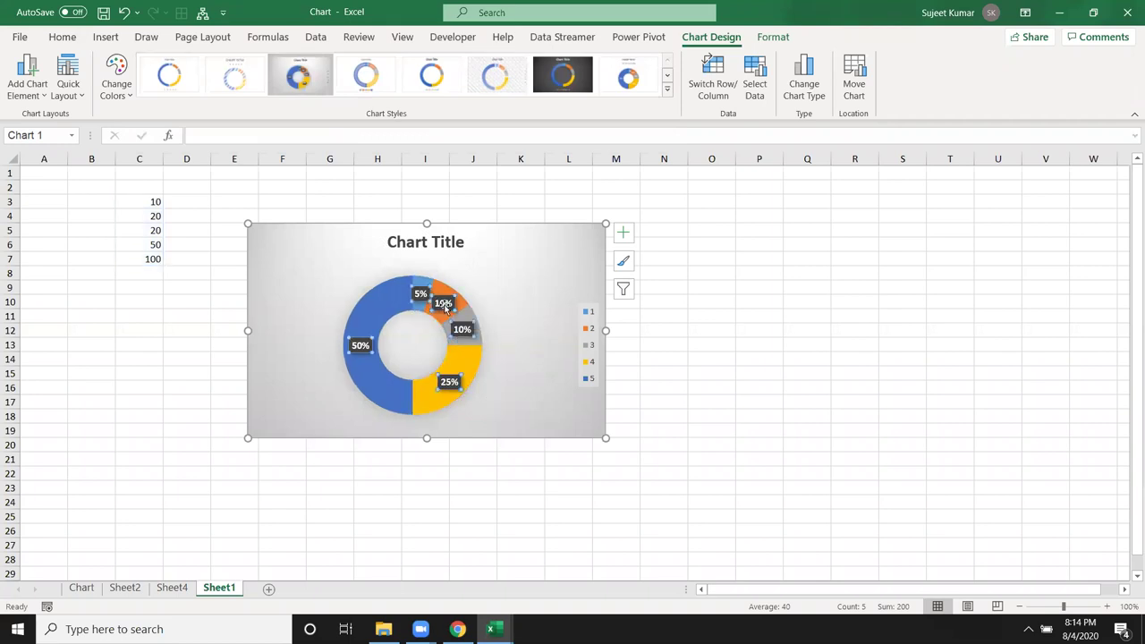
key("Delete")
left_click(590, 338)
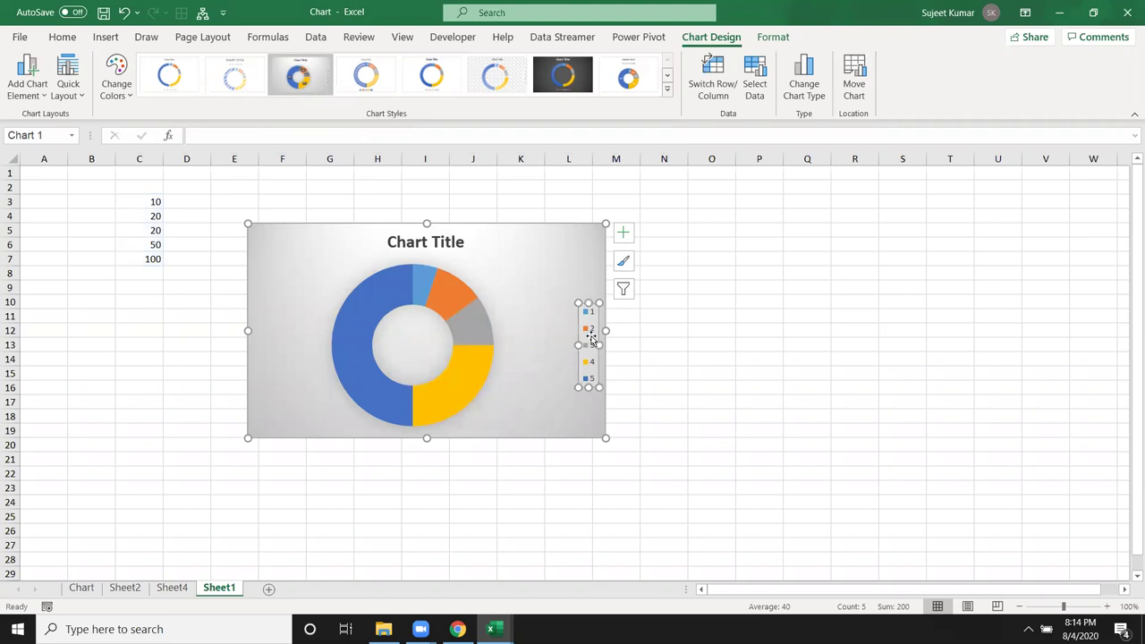
key("Delete")
left_click(441, 249)
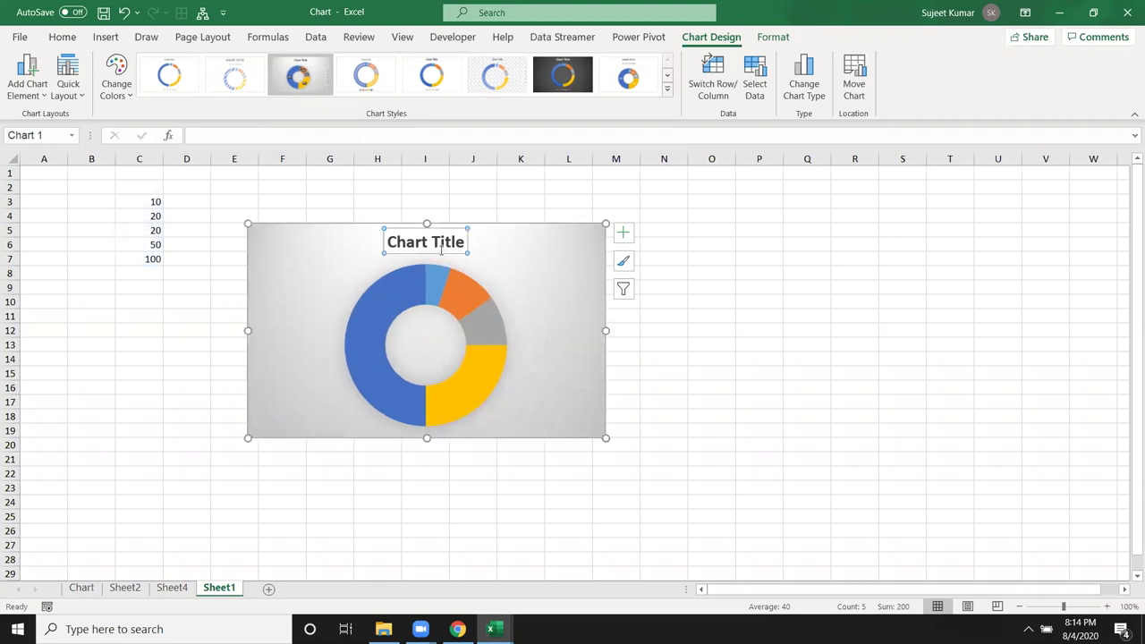
key("Delete")
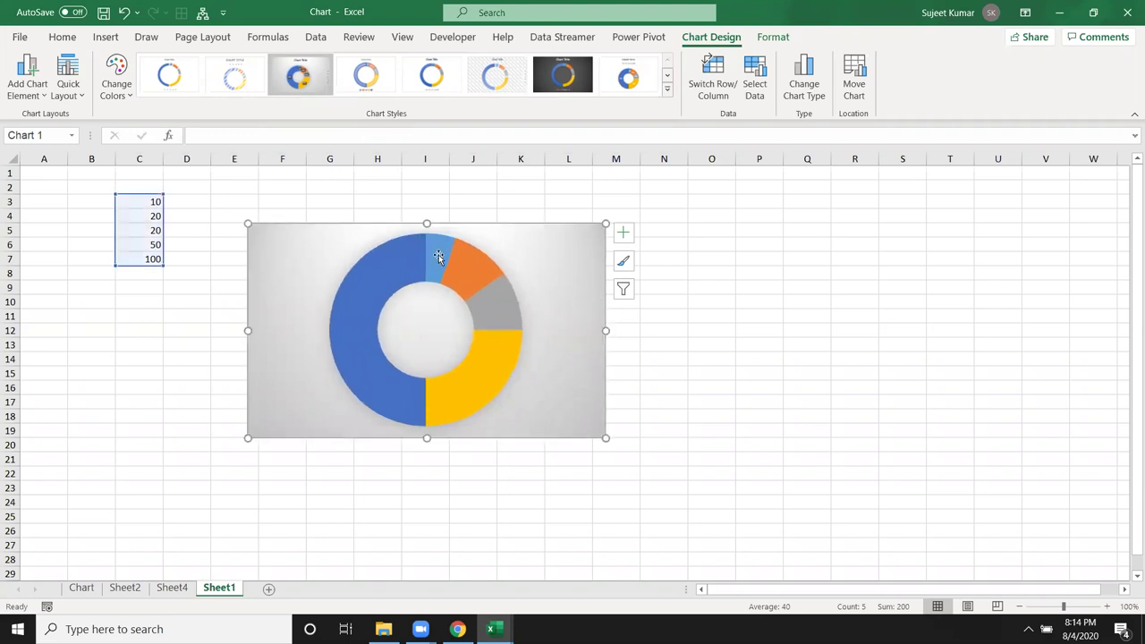
left_click(672, 356)
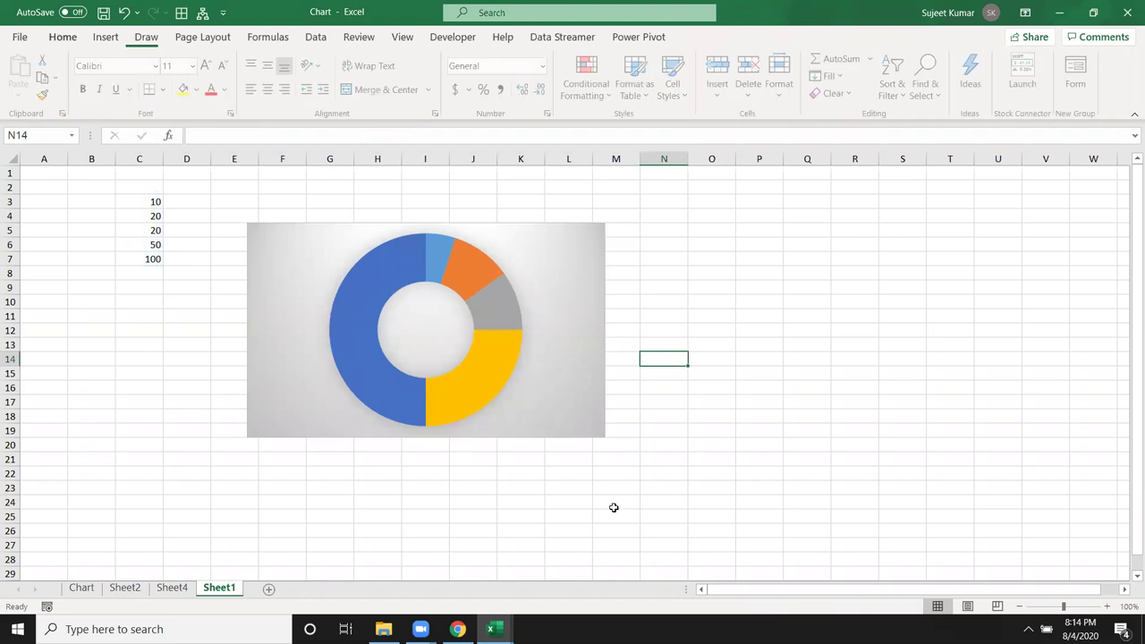
left_click(489, 391)
Set the doughnut series' angle of first slice to 270° in Format Data Series.
right_click(488, 391)
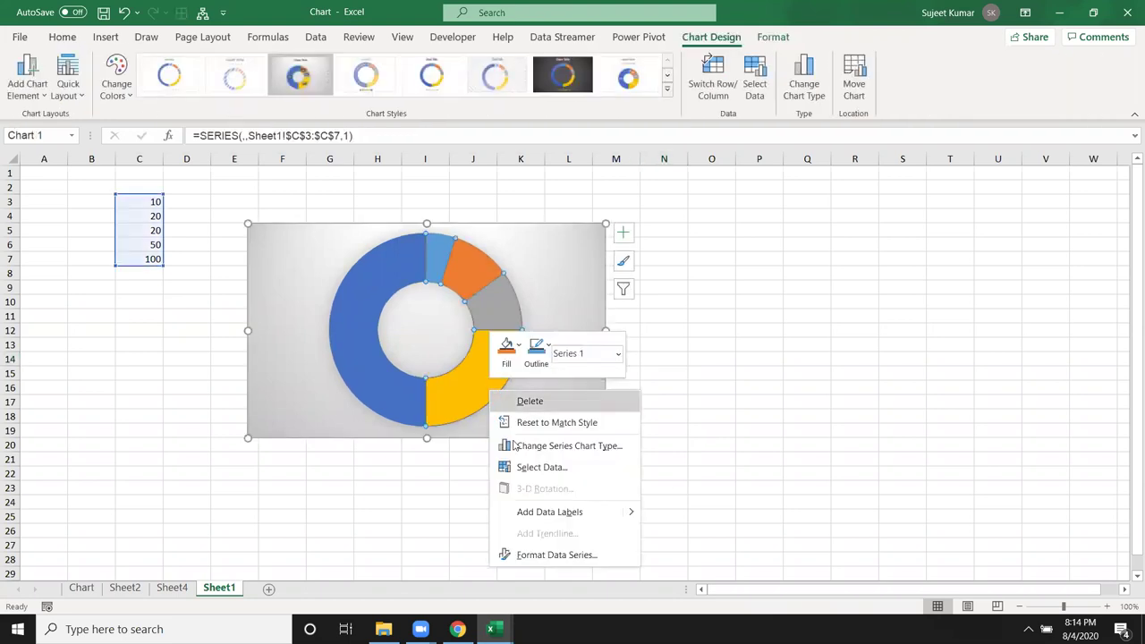
left_click(522, 558)
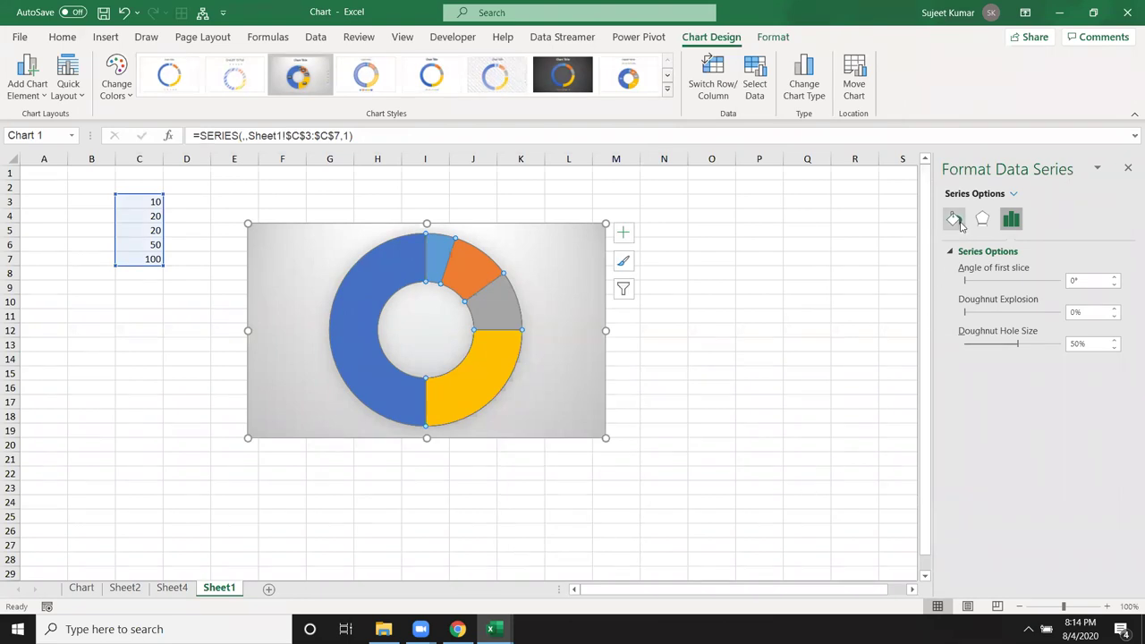
left_click(1081, 280)
type("27")
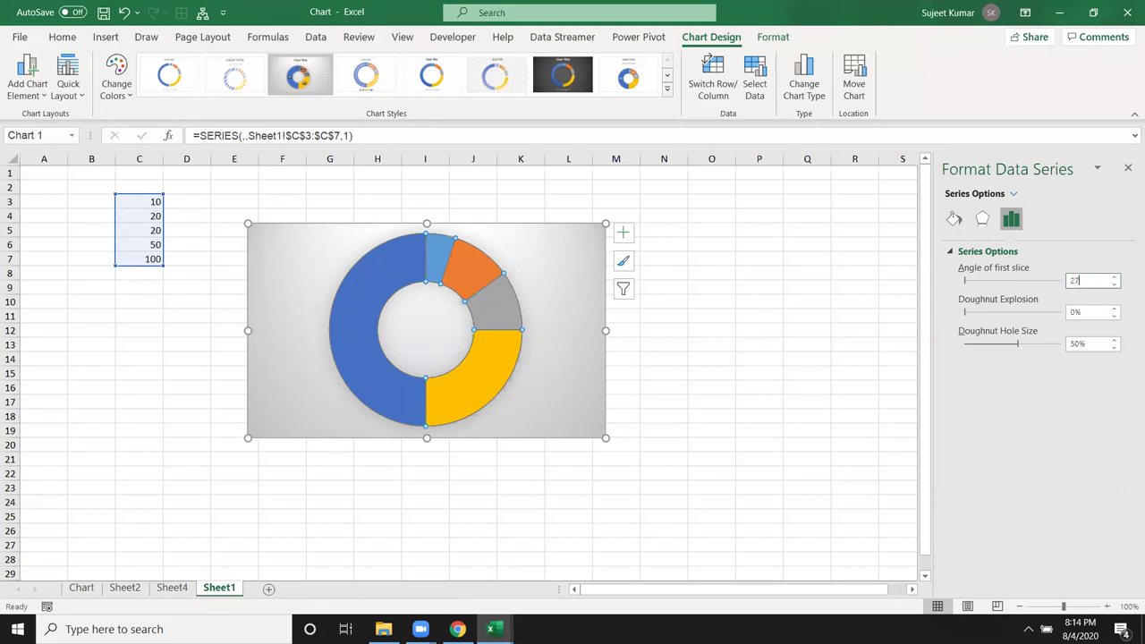
key("Return")
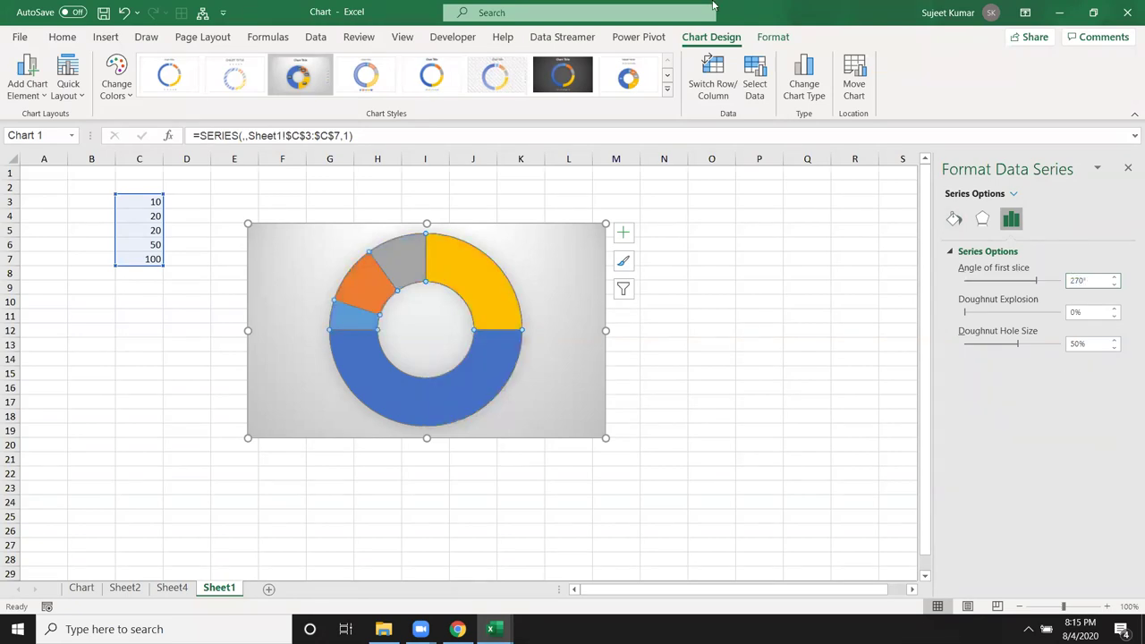
key("Escape")
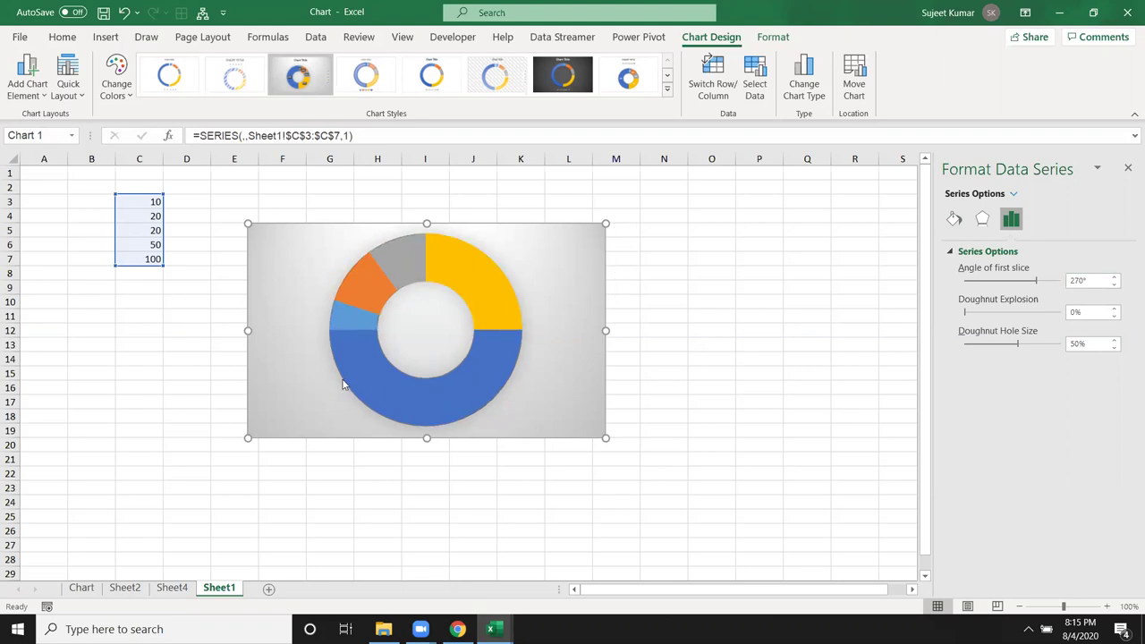
left_click(347, 340)
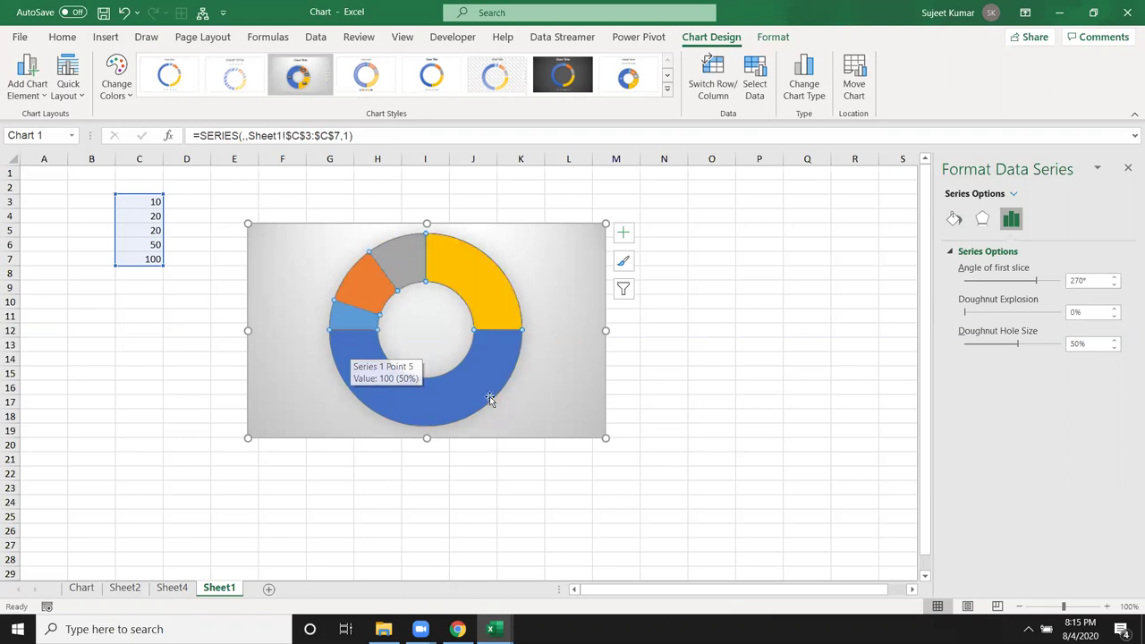
left_click(458, 628)
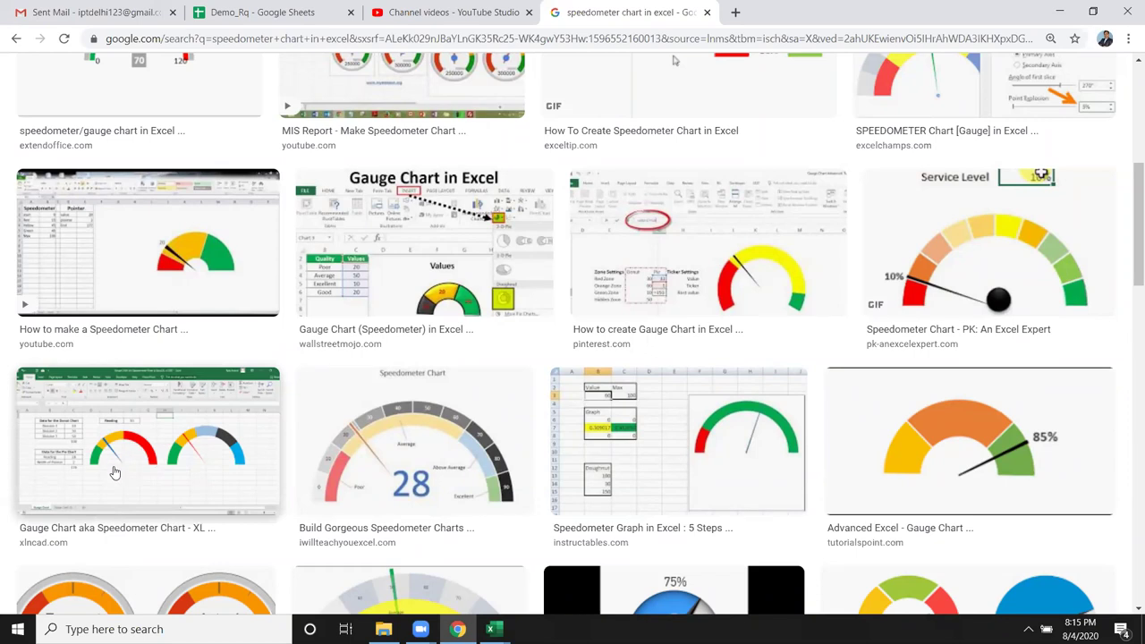
Switch from the image results back to the Excel Chart workbook.
left_click(490, 629)
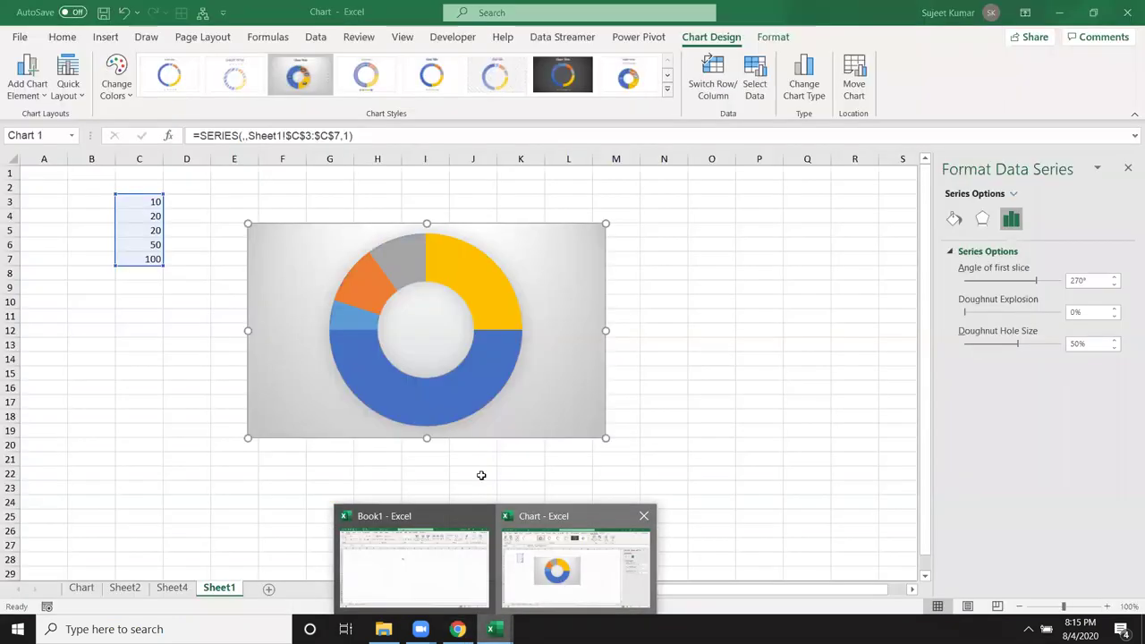
left_click(625, 510)
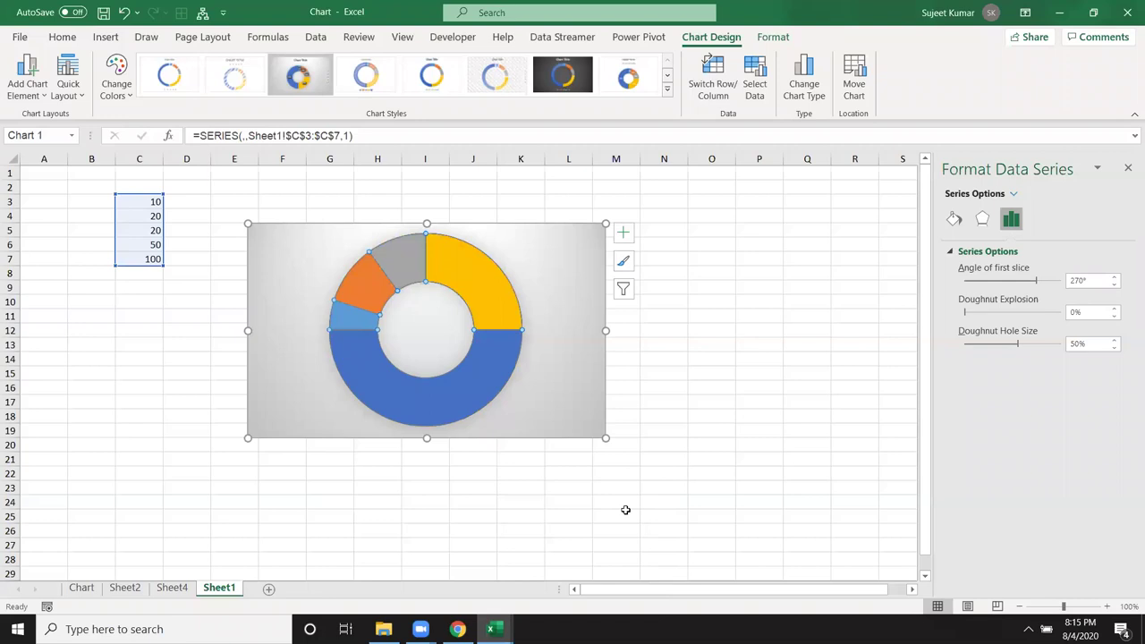
Replace C7's value with =SUM(C3:C6), which still totals 100.
left_click(438, 510)
left_click(146, 261)
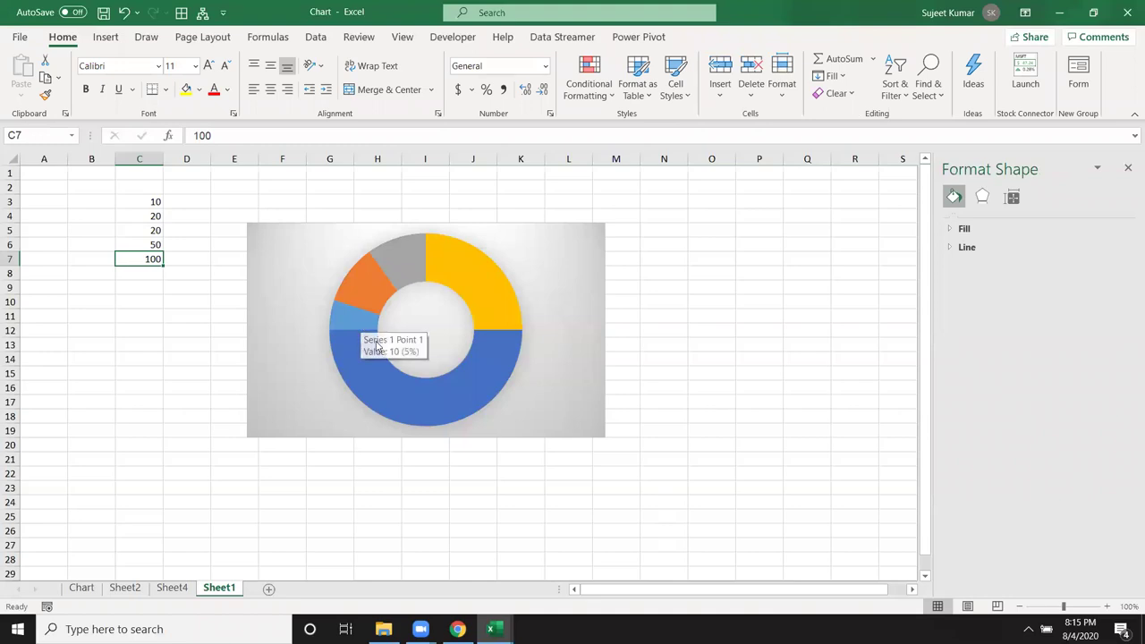
mouse_move(357, 318)
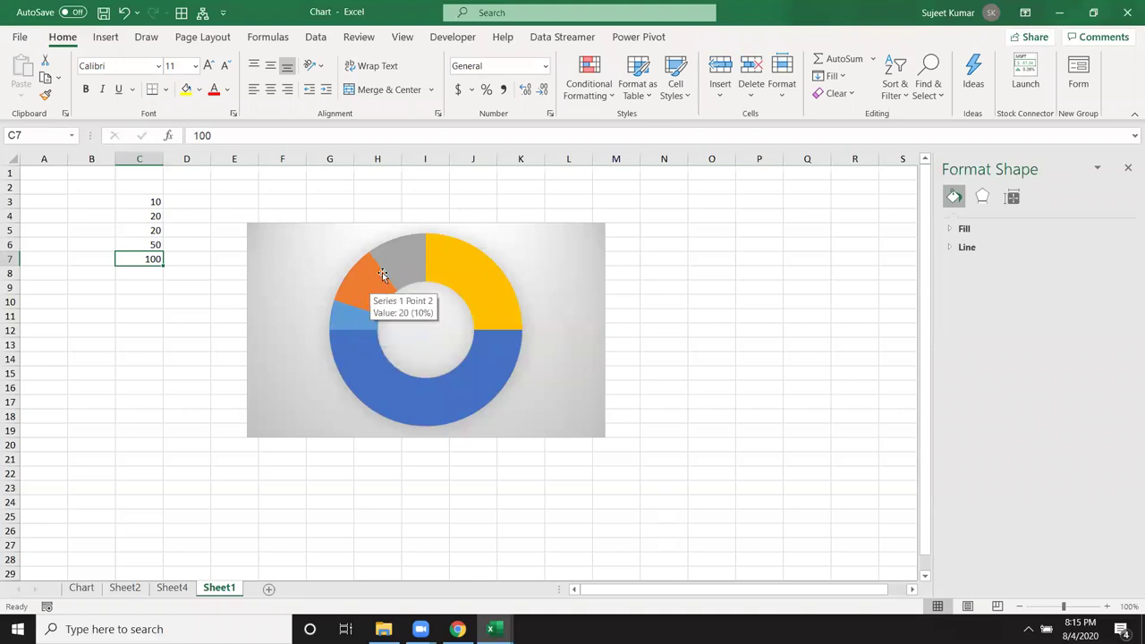
mouse_move(493, 320)
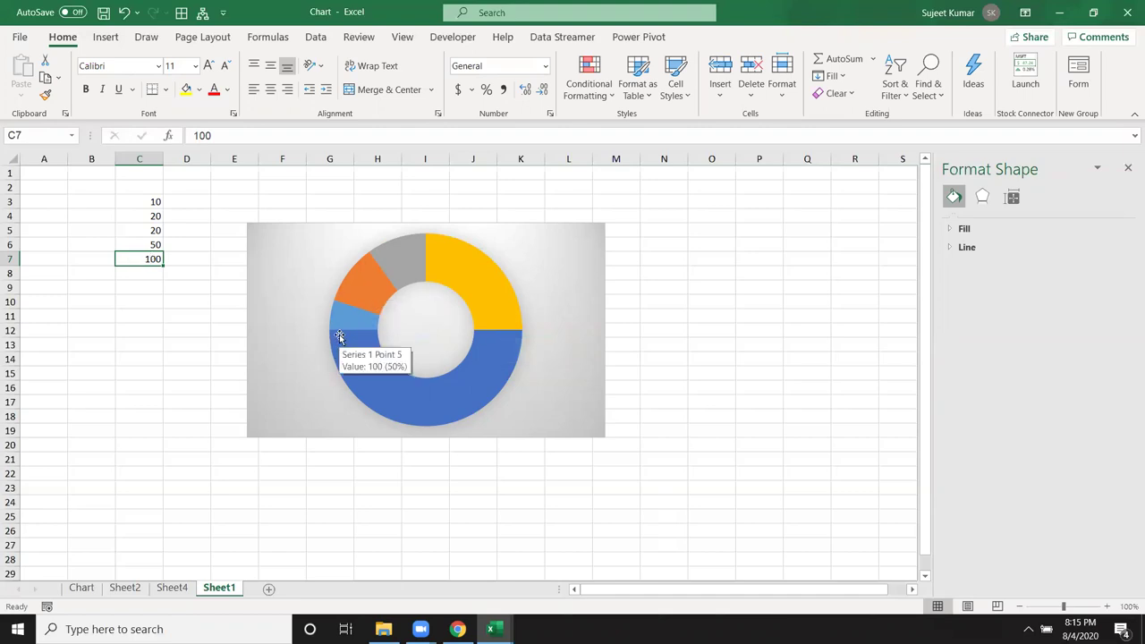
mouse_move(507, 346)
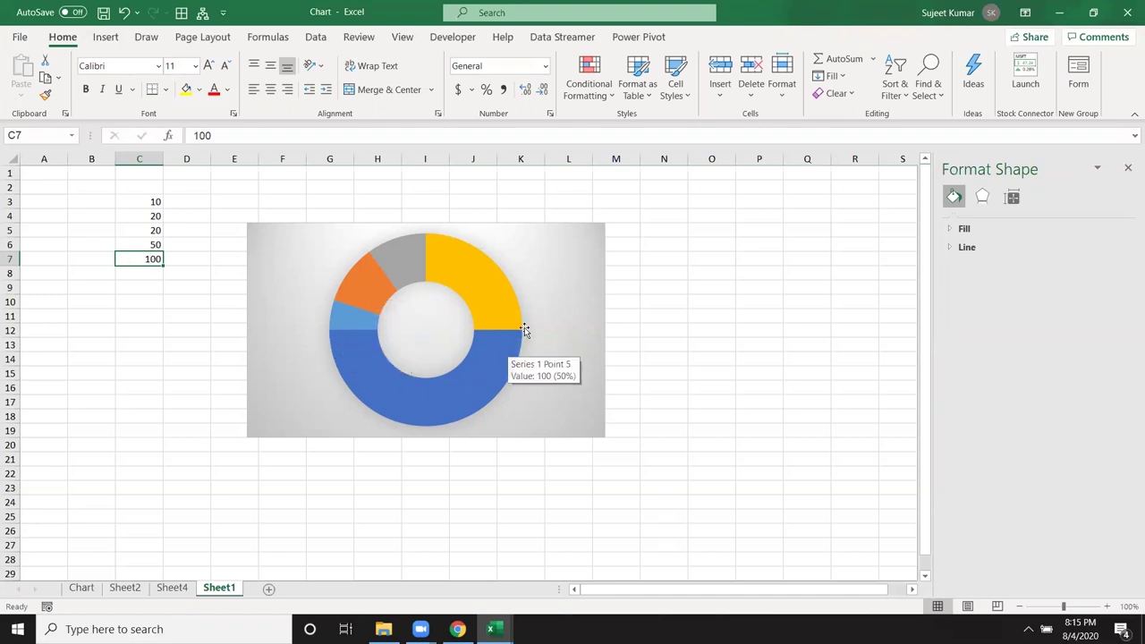
type("=sum")
key("Tab")
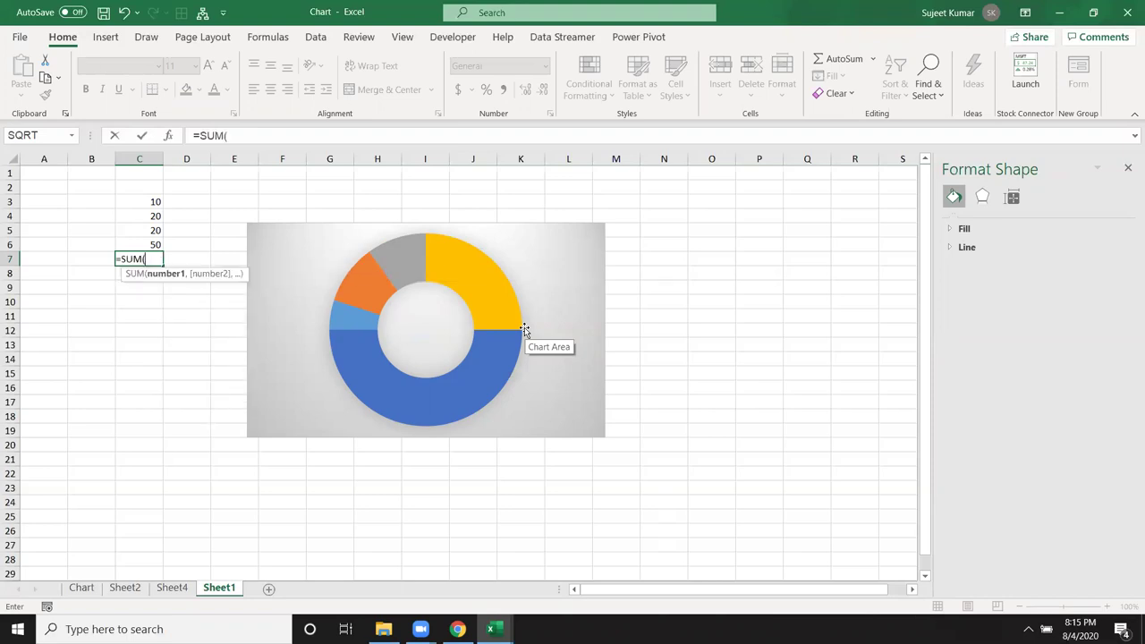
key("Up")
key("shift+Up")
key("shift+Up")
key("shift+Up")
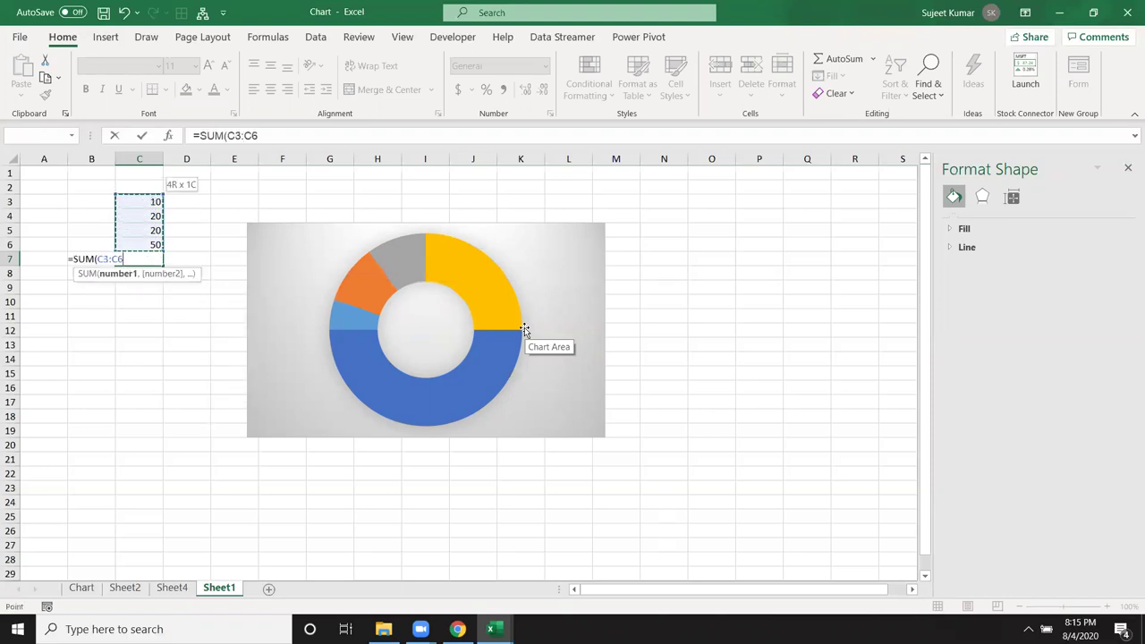
key("Return")
left_click(515, 333)
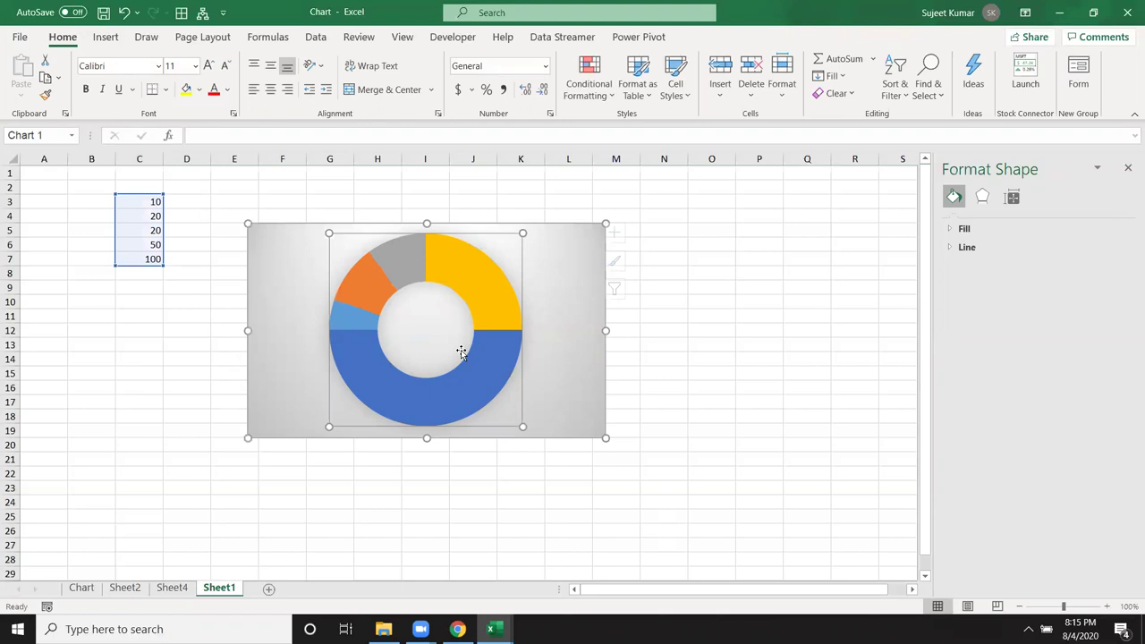
left_click(474, 368)
Set the large bottom slice's fill to No fill.
left_click(479, 367)
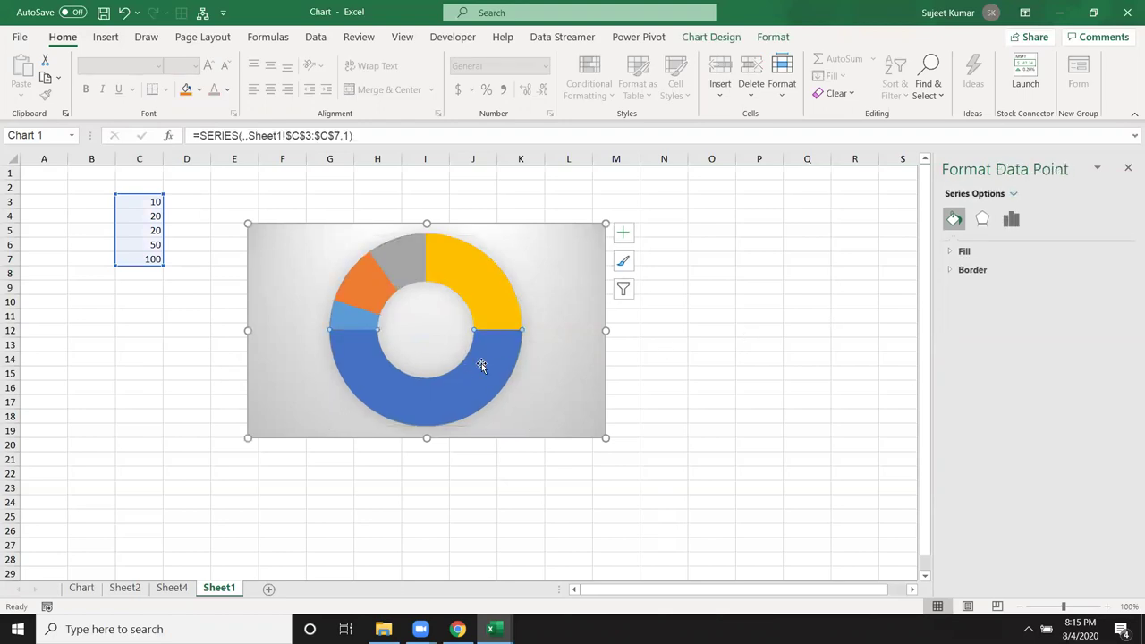
left_click(966, 253)
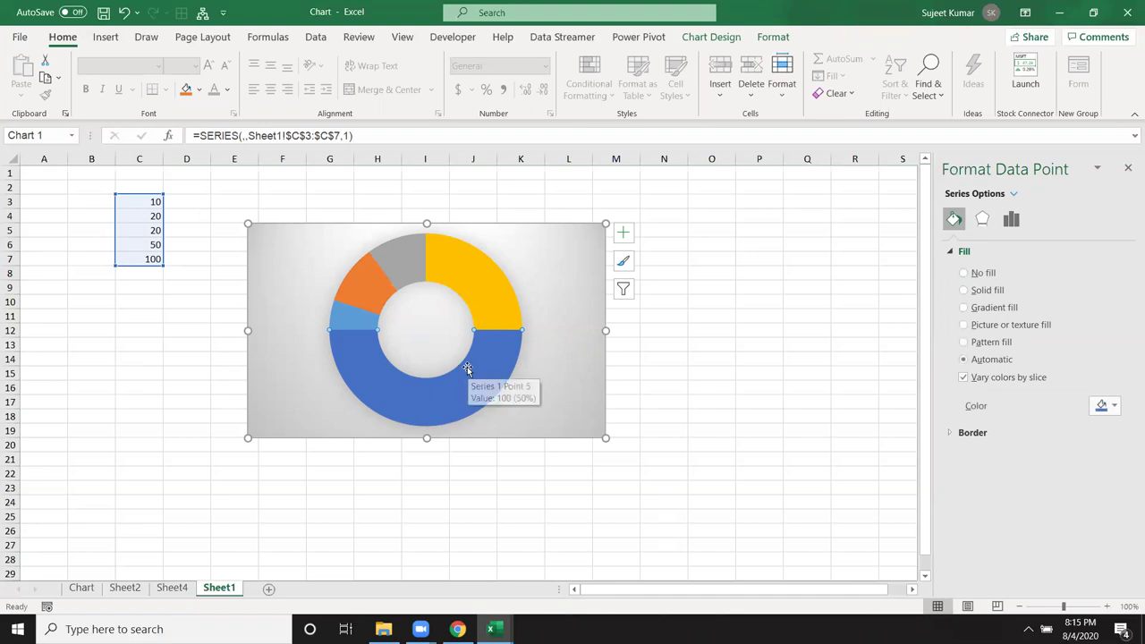
left_click(966, 274)
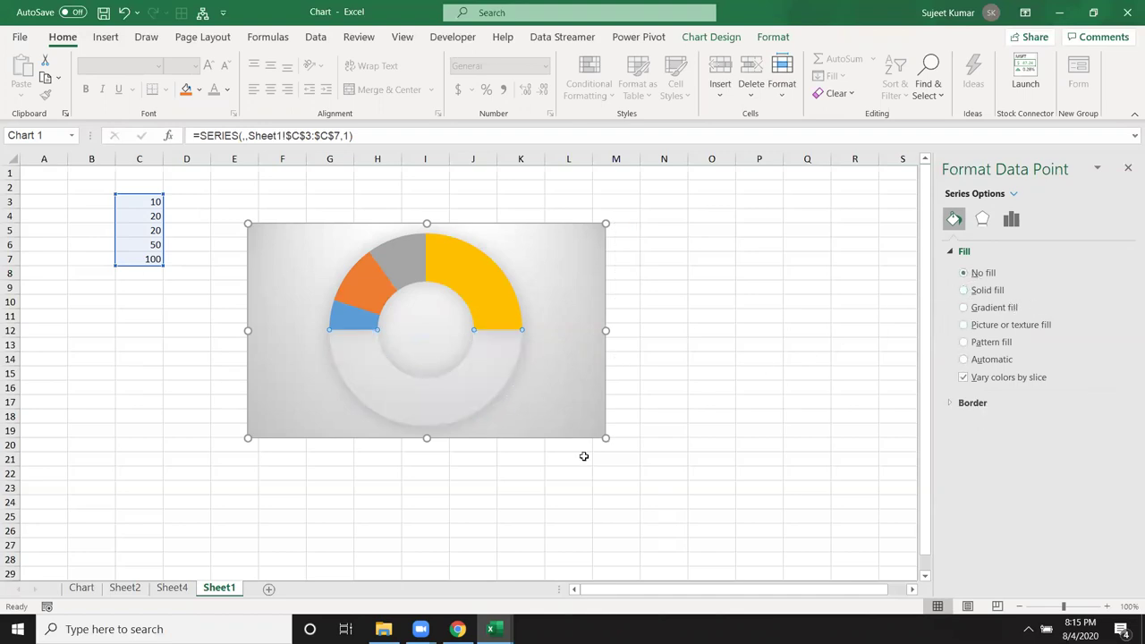
left_click(613, 443)
Remove the bottom slice's border by setting it to No line.
left_click(481, 397)
left_click(480, 396)
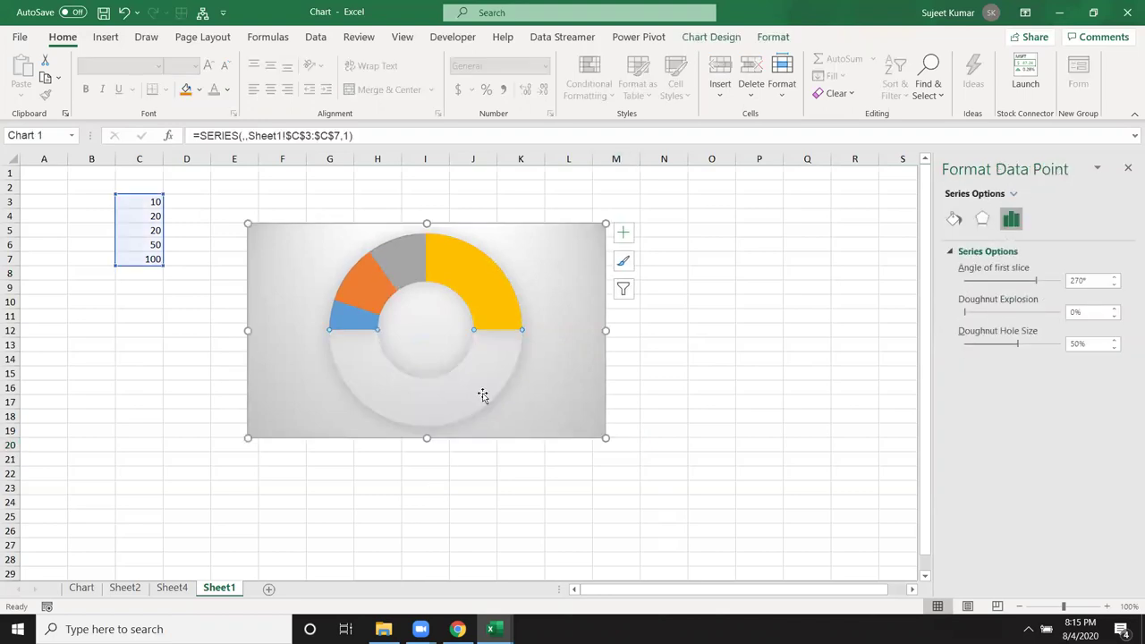
left_click(954, 218)
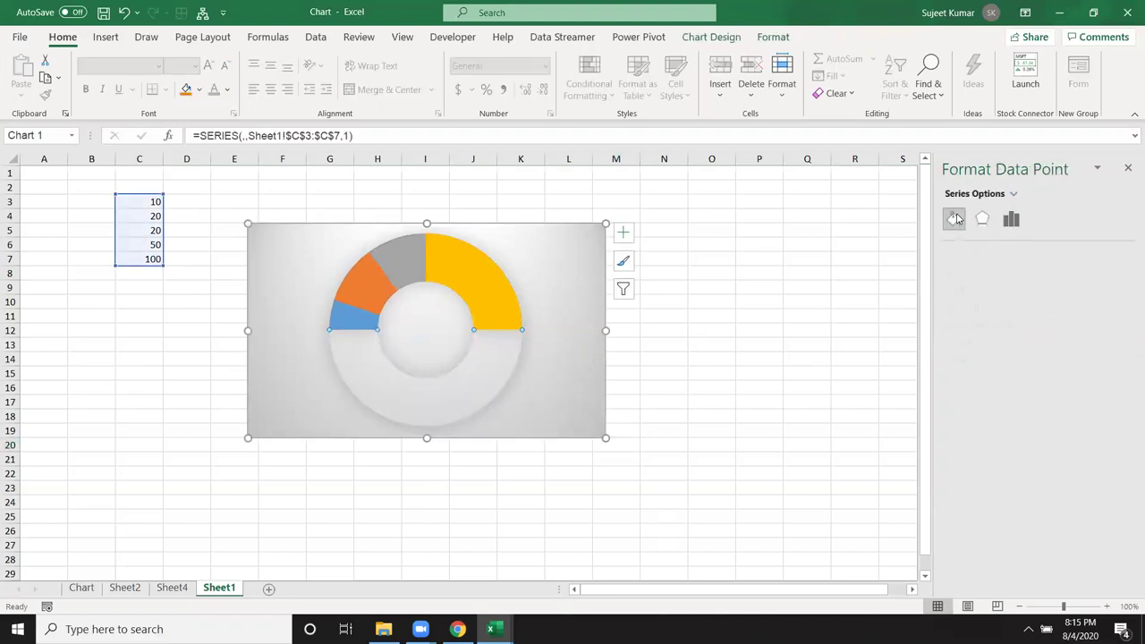
left_click(955, 402)
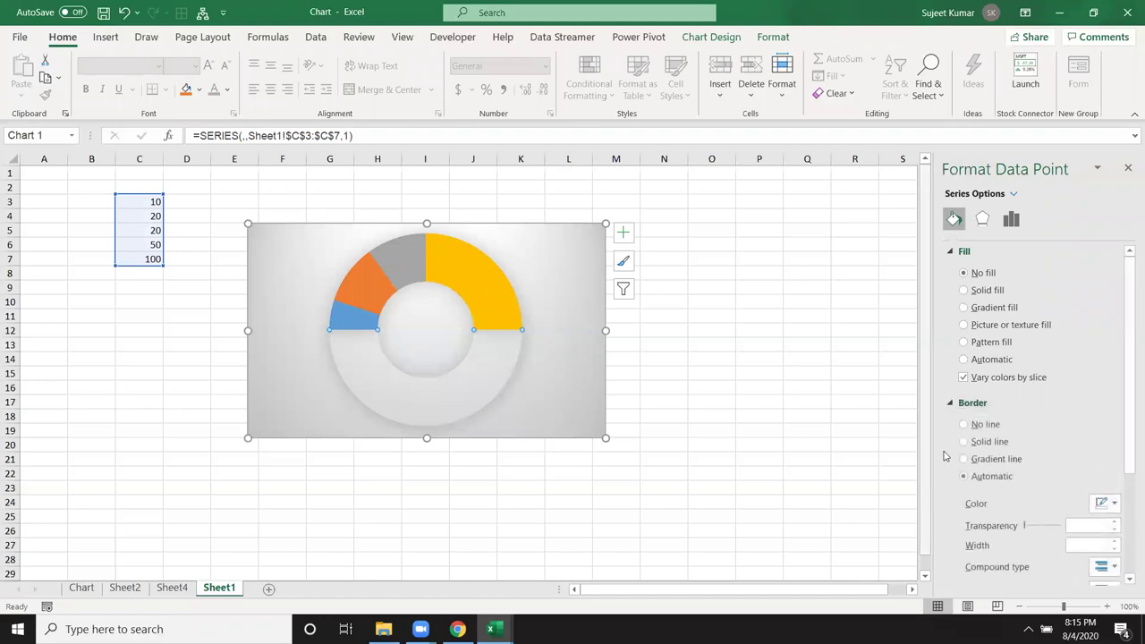
left_click(984, 426)
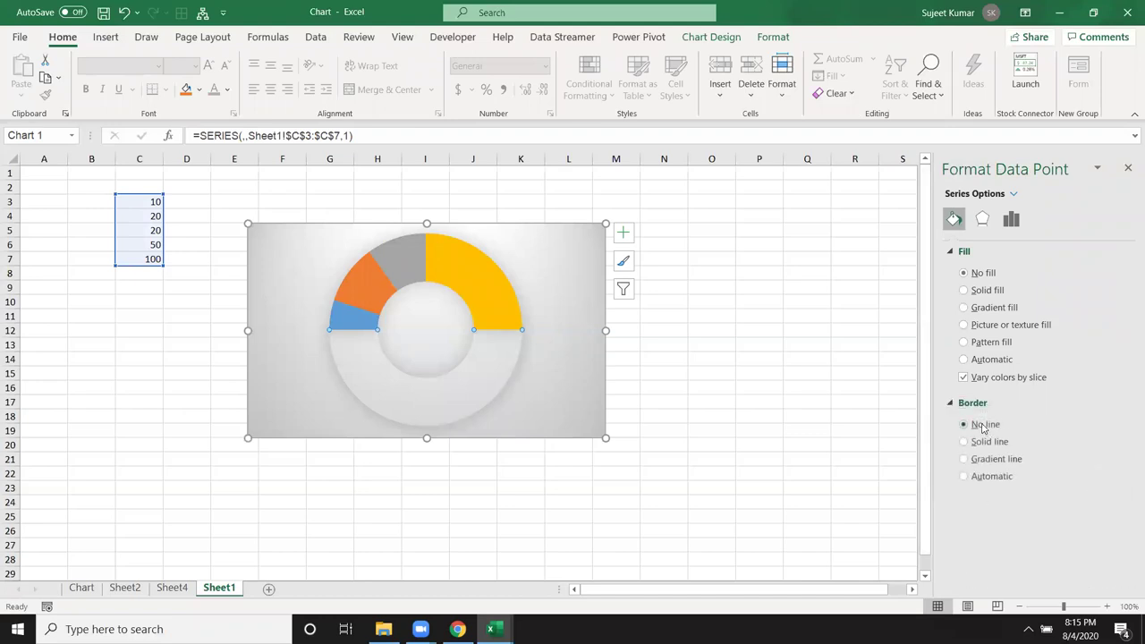
left_click(550, 378)
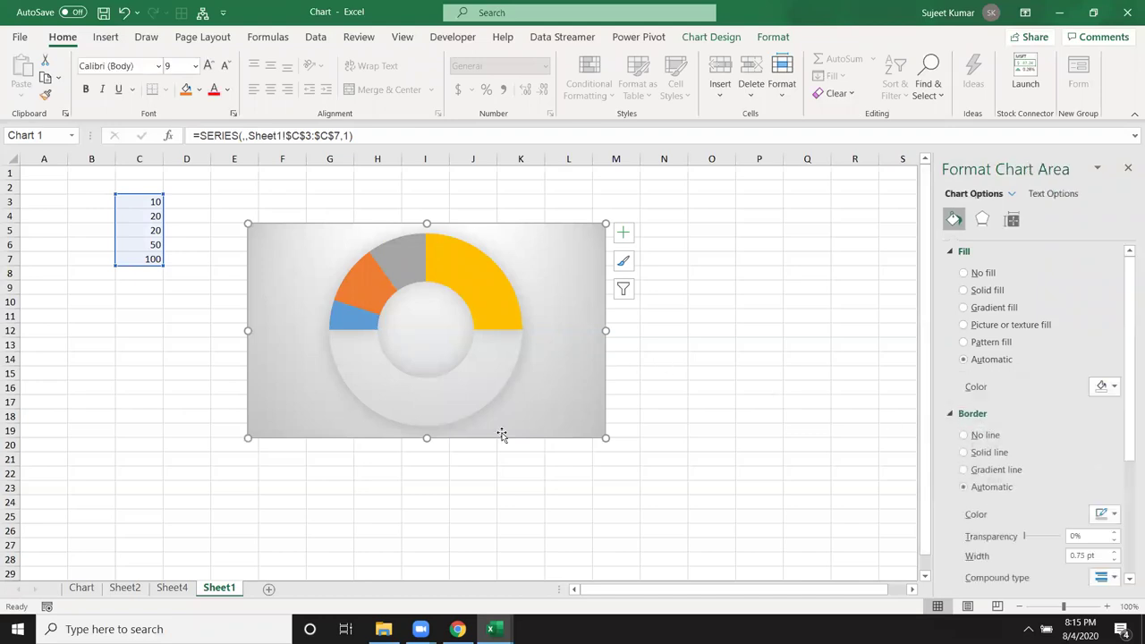
Apply the No Shadow preset to the invisible bottom slice.
left_click(499, 376)
left_click(499, 373)
left_click(869, 456)
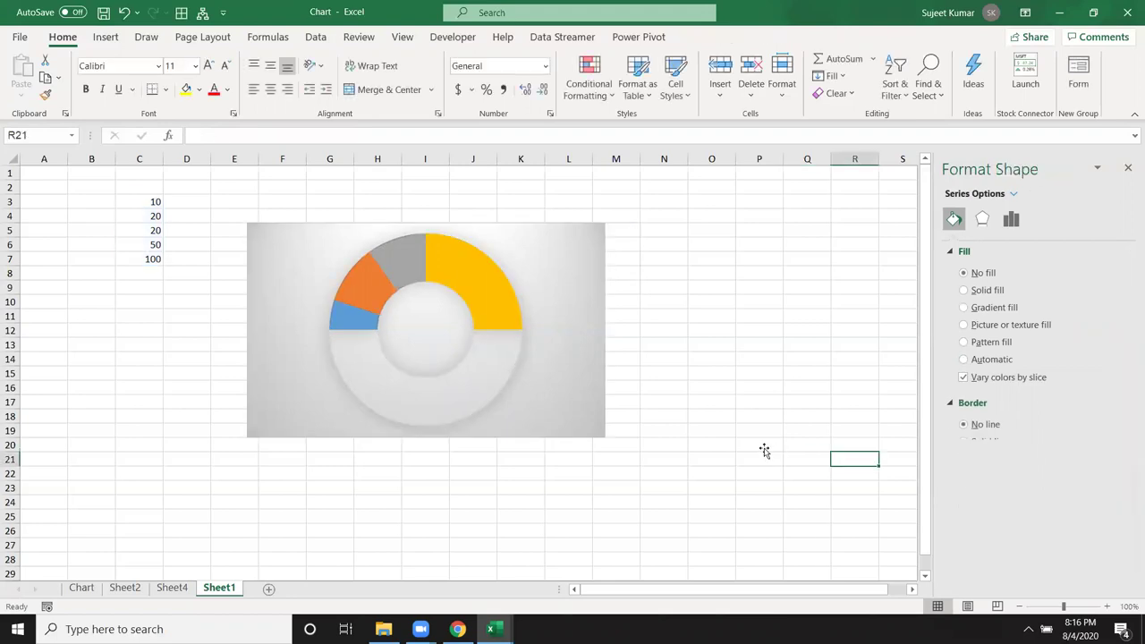
left_click(467, 376)
left_click(467, 376)
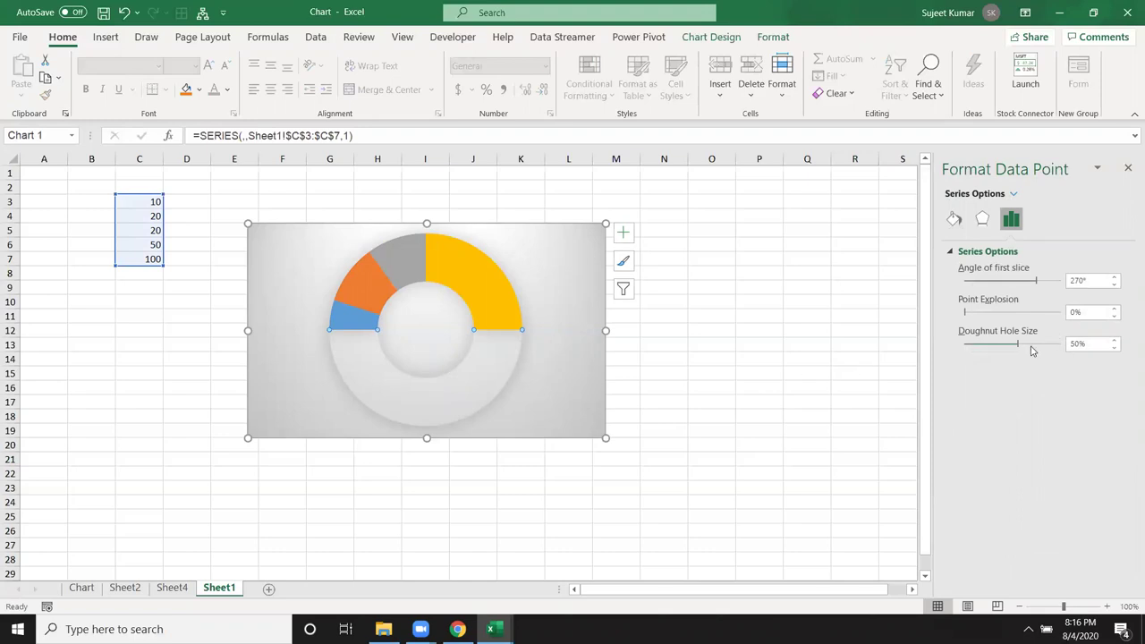
left_click(983, 218)
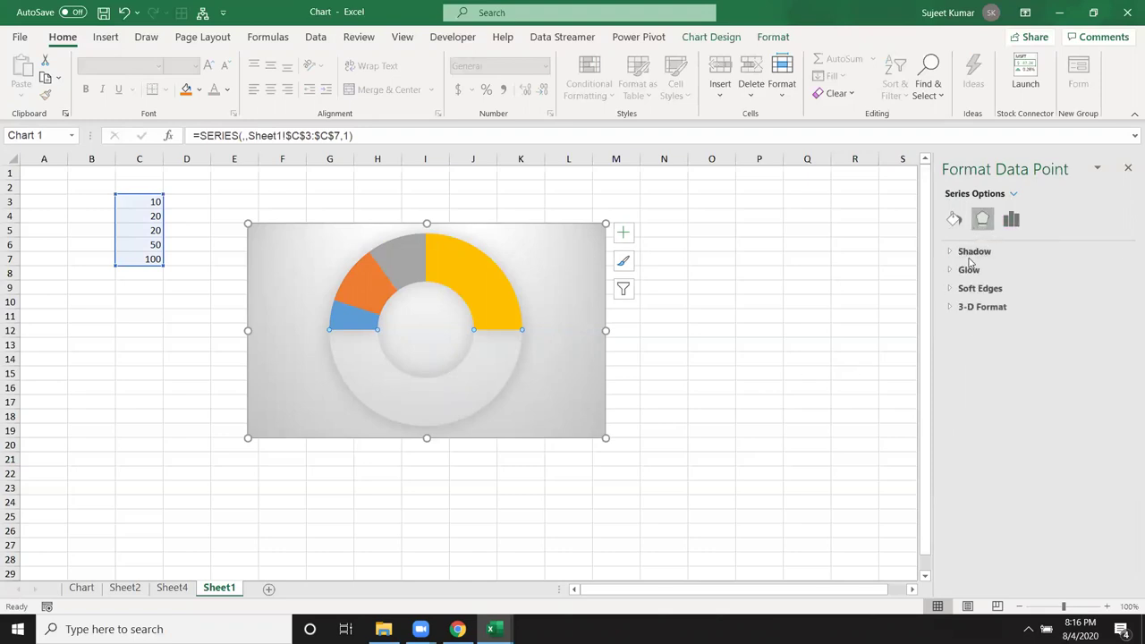
left_click(973, 251)
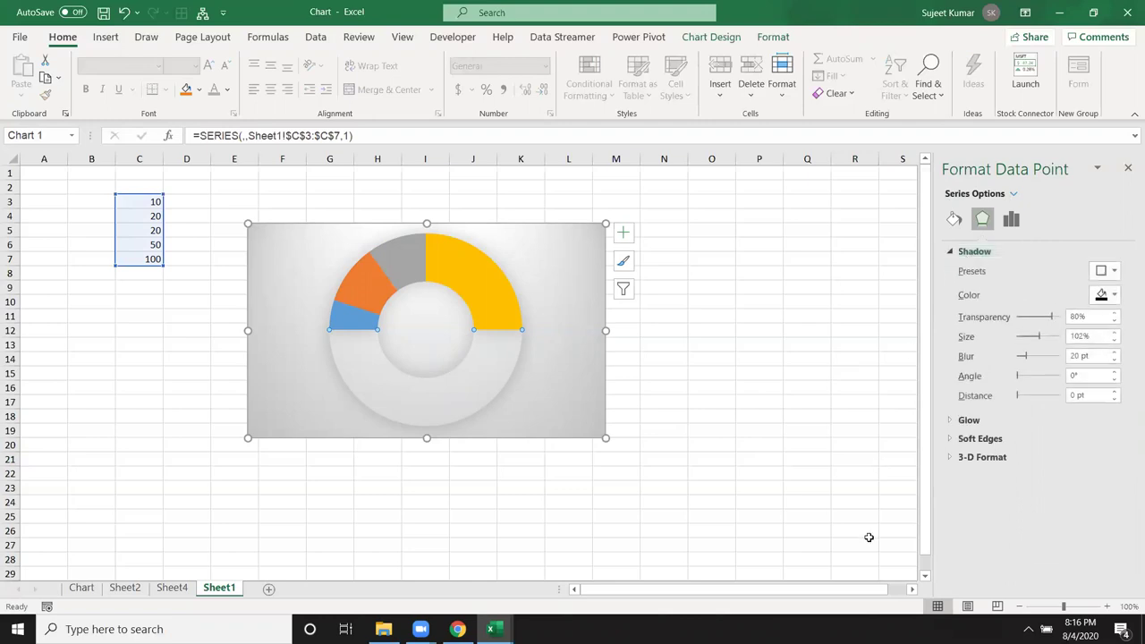
left_click(1113, 272)
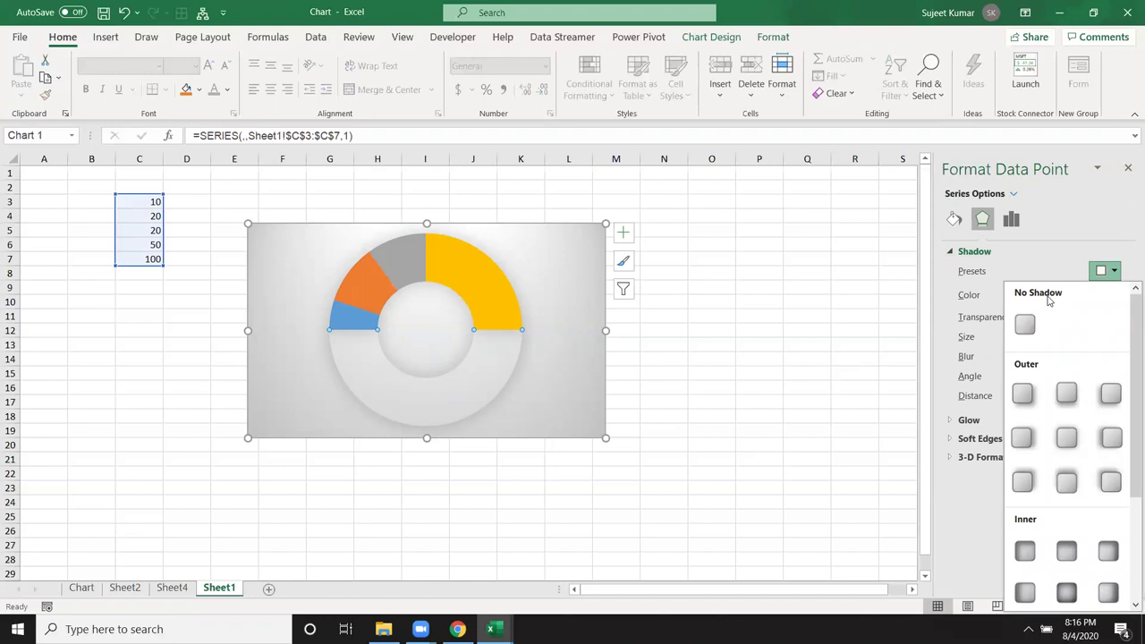
left_click(1016, 327)
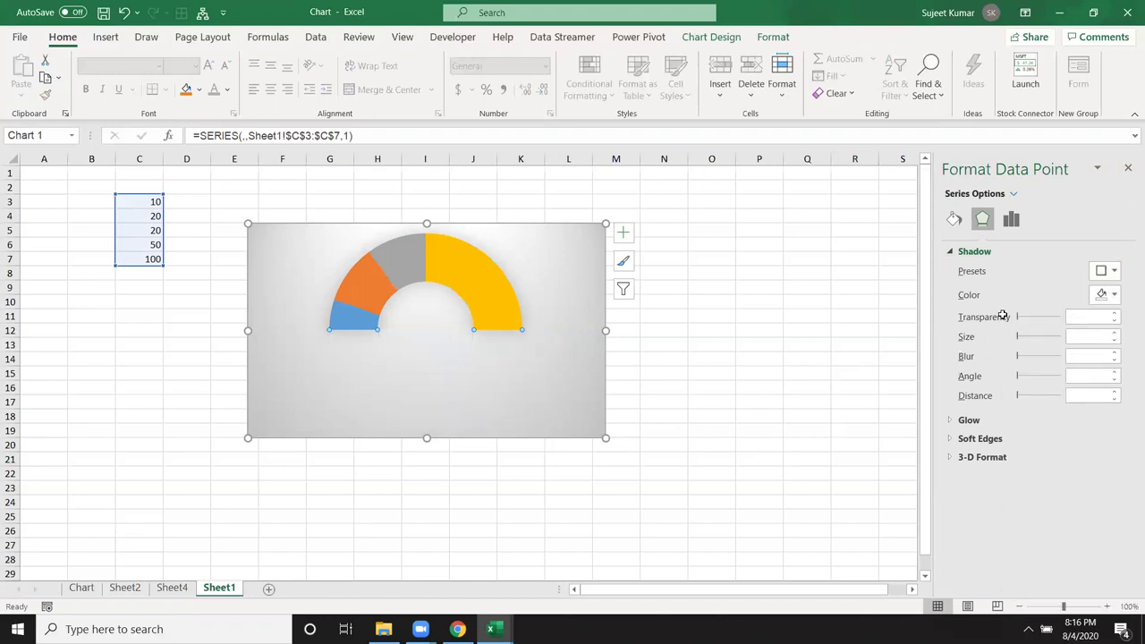
Make the chart taller up to row 2 and wider out to column O.
left_click(685, 390)
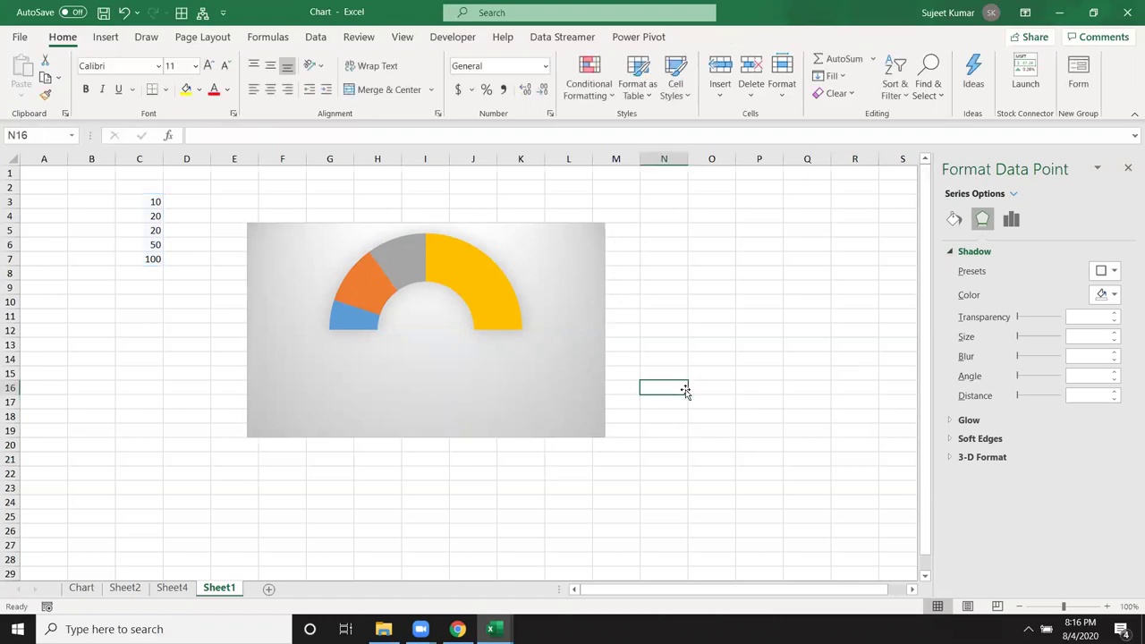
left_click(586, 313)
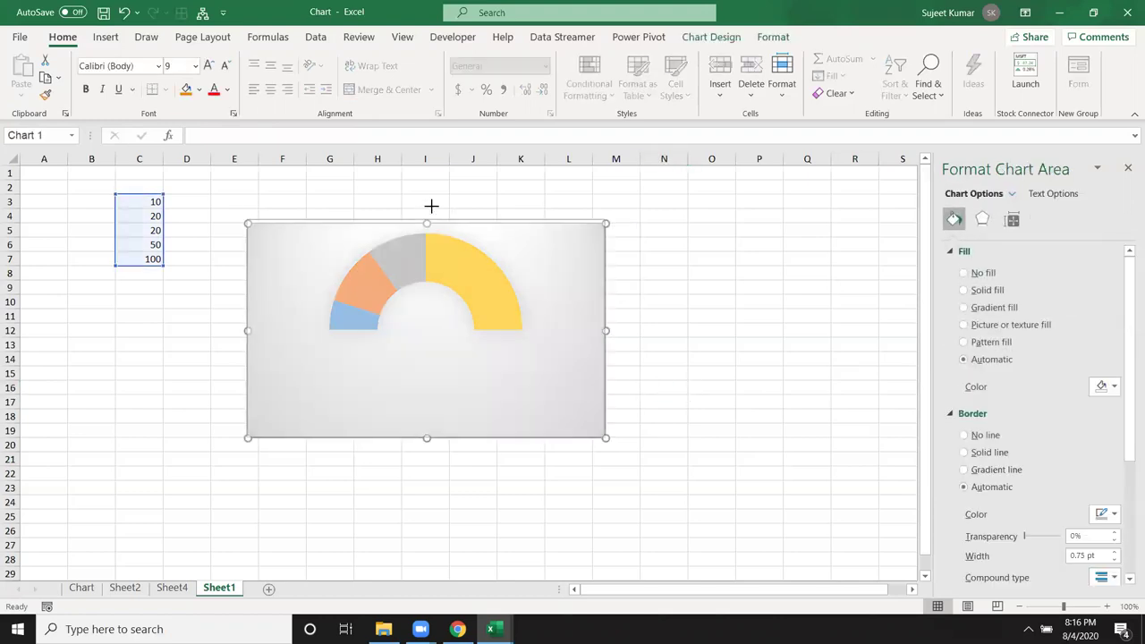
left_click_drag(431, 206, 433, 188)
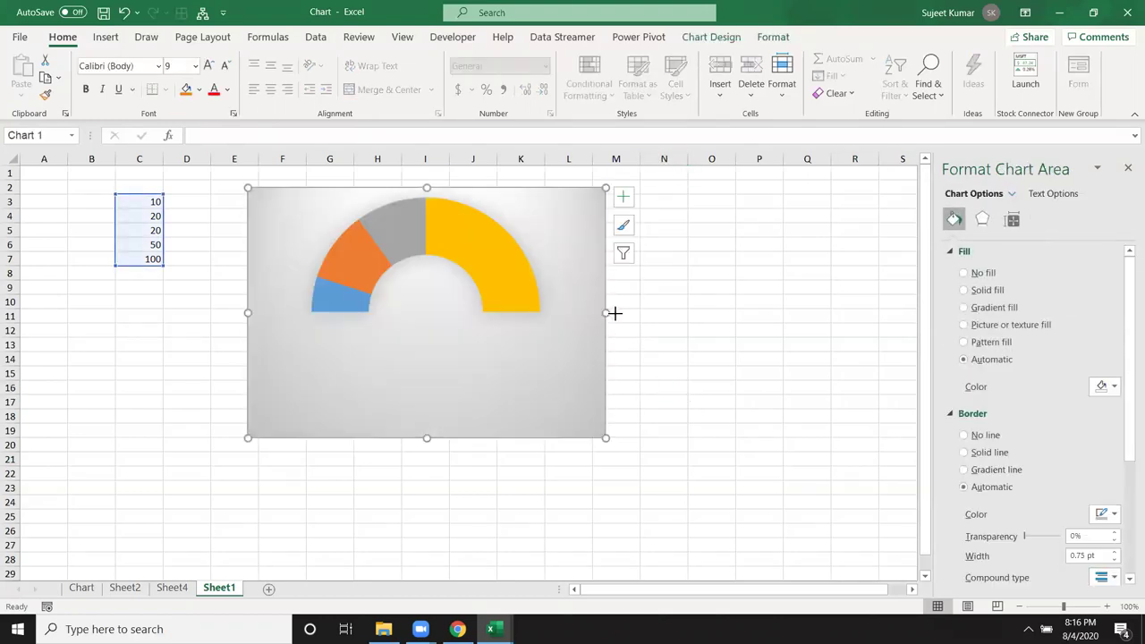
left_click_drag(614, 313, 705, 322)
Enlarge the plot area so the half-doughnut arc appears bigger.
left_click(589, 327)
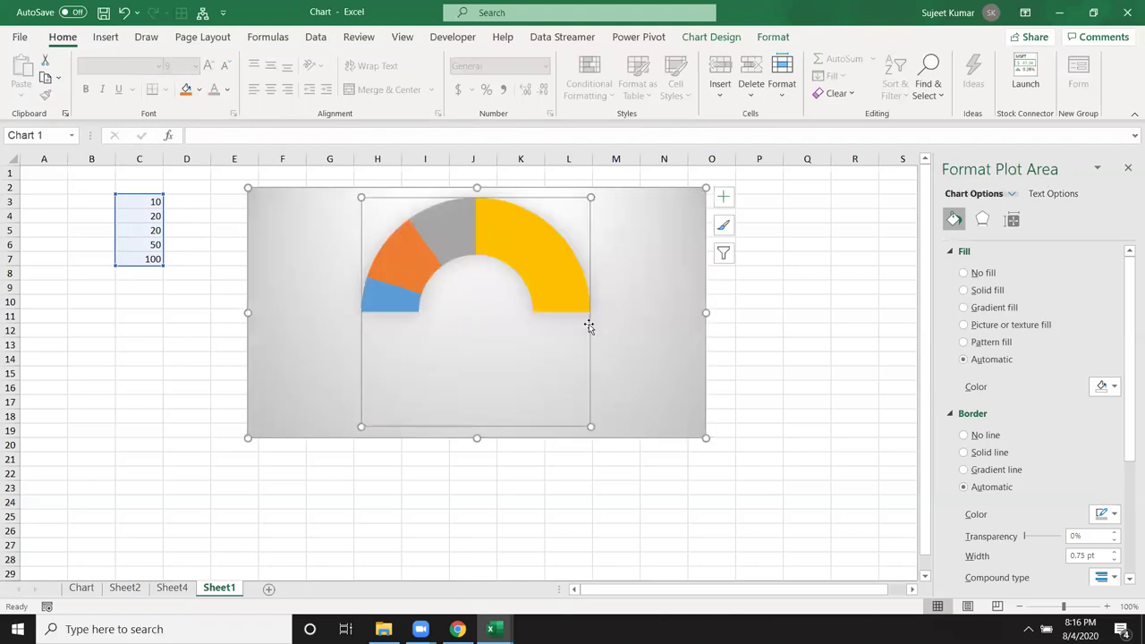
left_click_drag(590, 427, 647, 436)
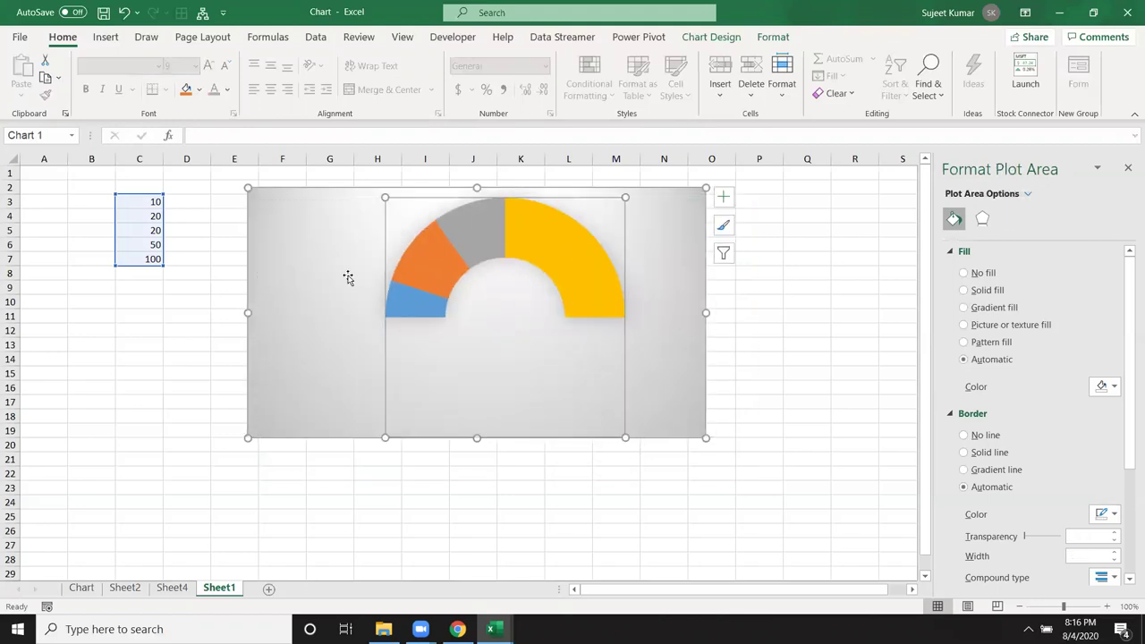
left_click_drag(350, 192, 345, 187)
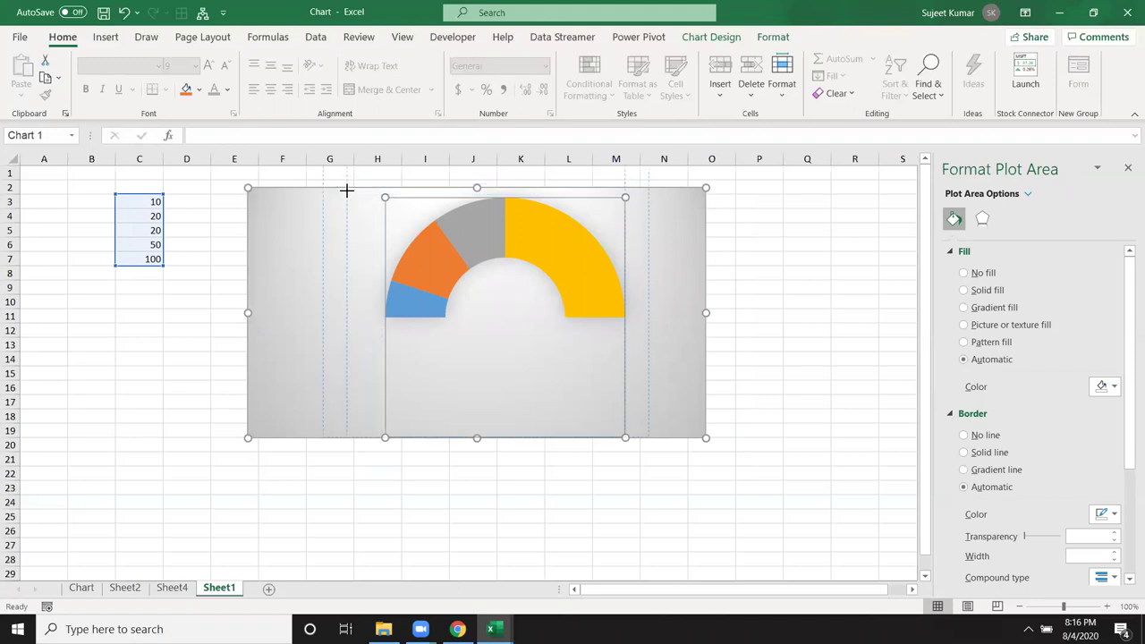
left_click(744, 302)
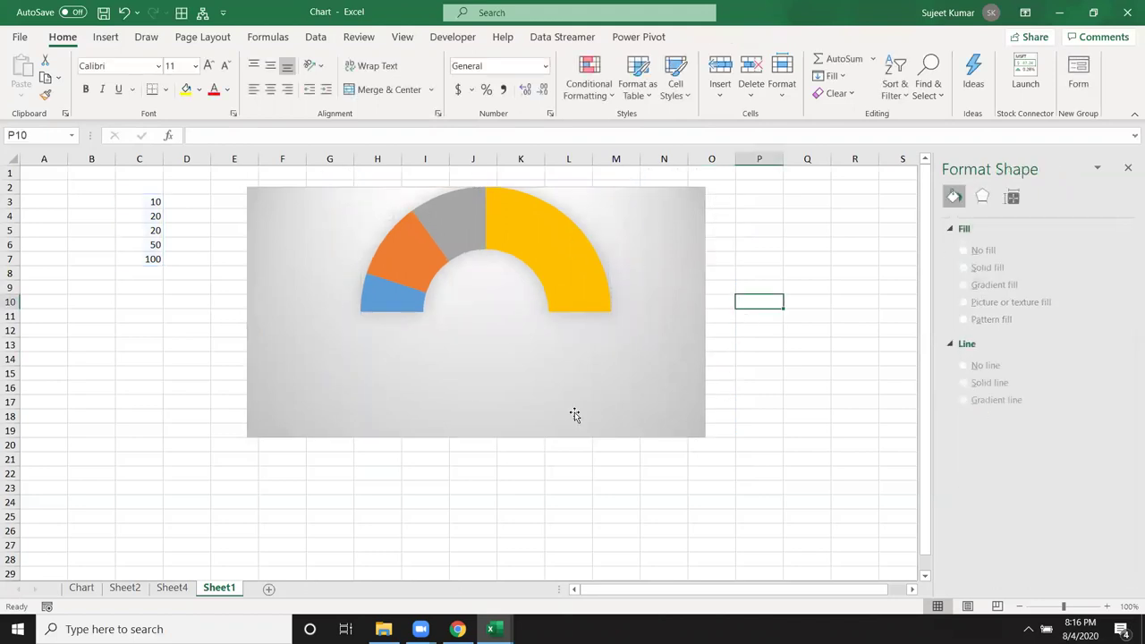
left_click(103, 303)
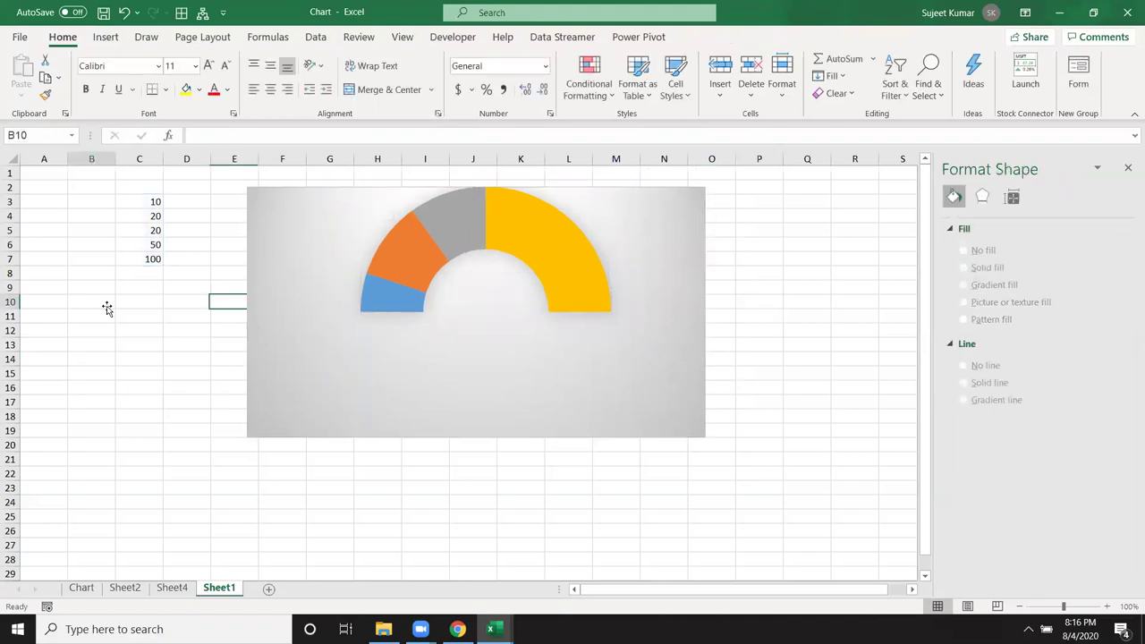
Give the small first slice (10) a solid red fill.
left_click(394, 304)
left_click(377, 304)
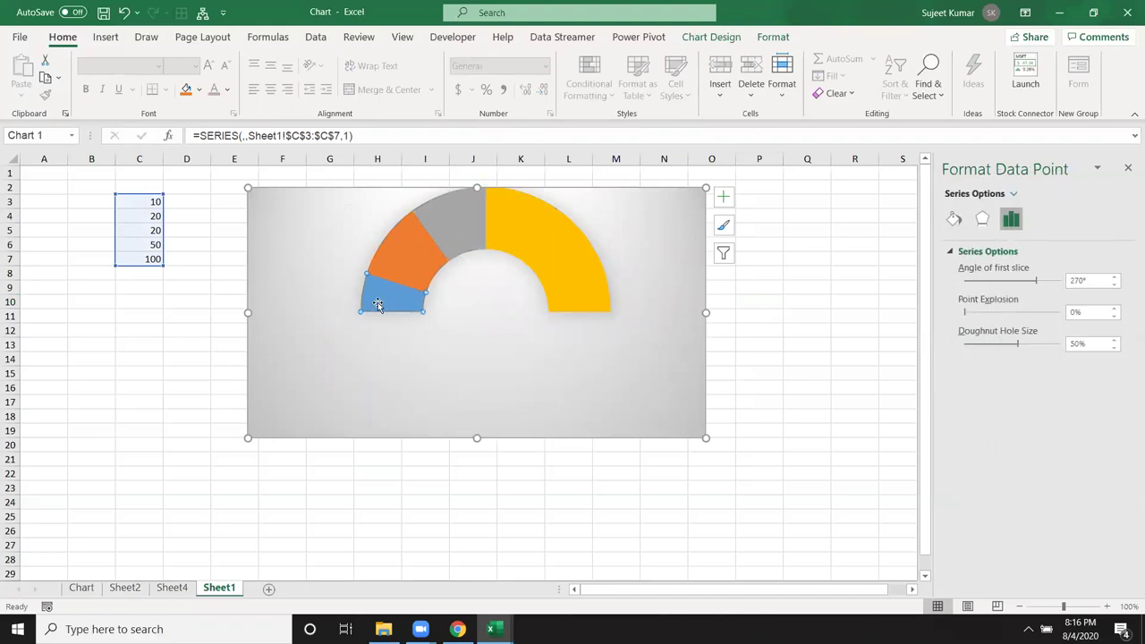
left_click(954, 219)
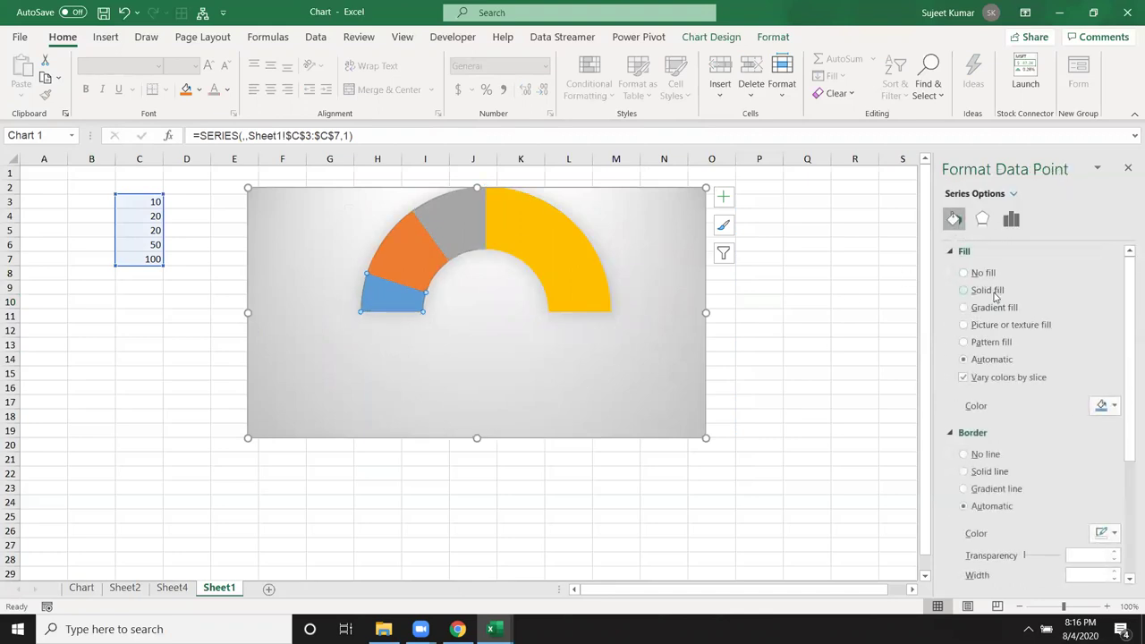
left_click(987, 299)
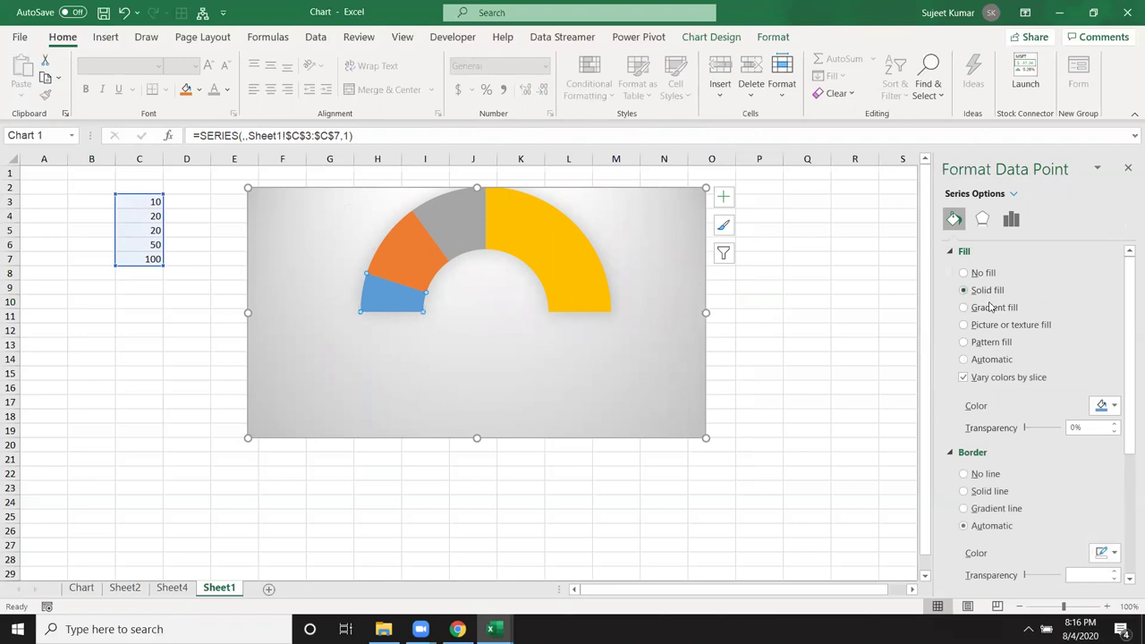
left_click(1103, 406)
left_click(1065, 368)
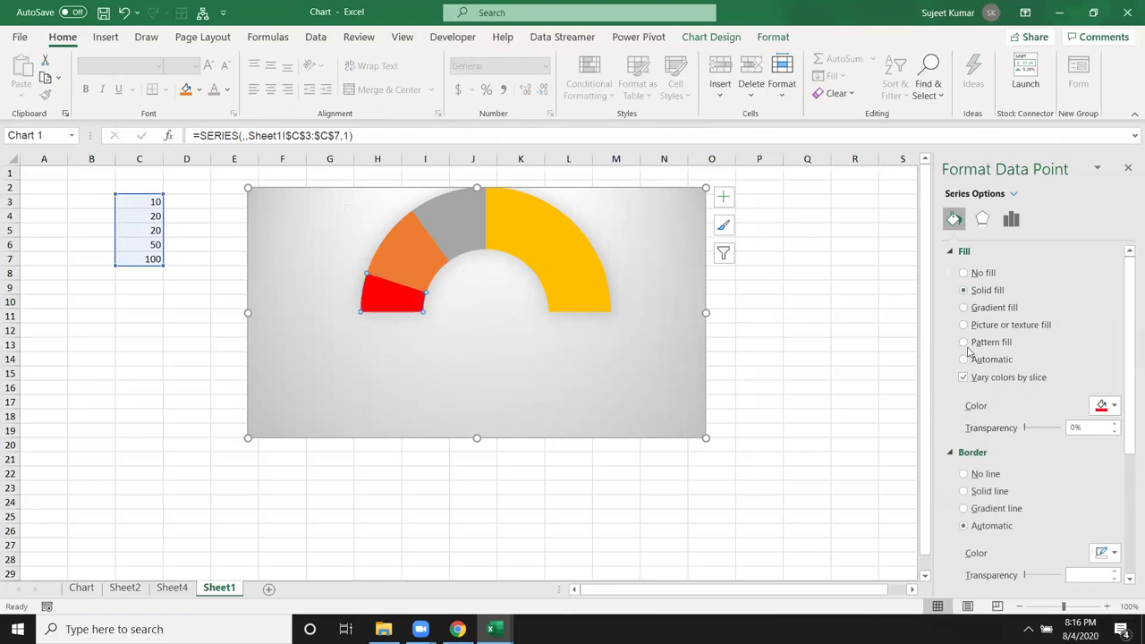
Colour the orange slice yellow and the grey slice light gold.
left_click(418, 261)
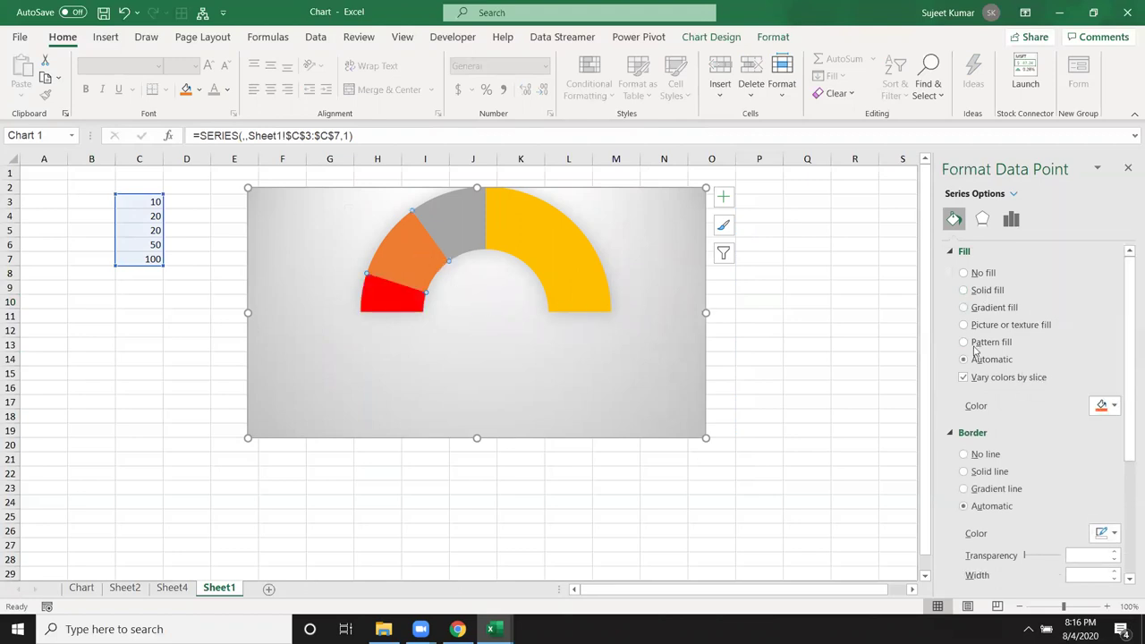
left_click(1101, 407)
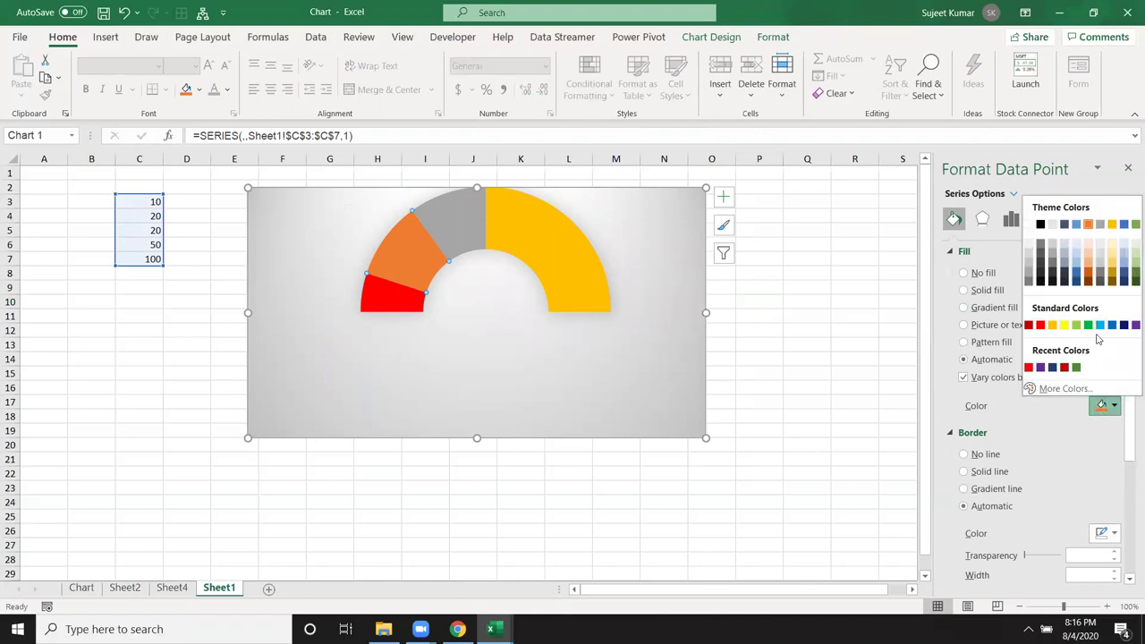
left_click(1065, 326)
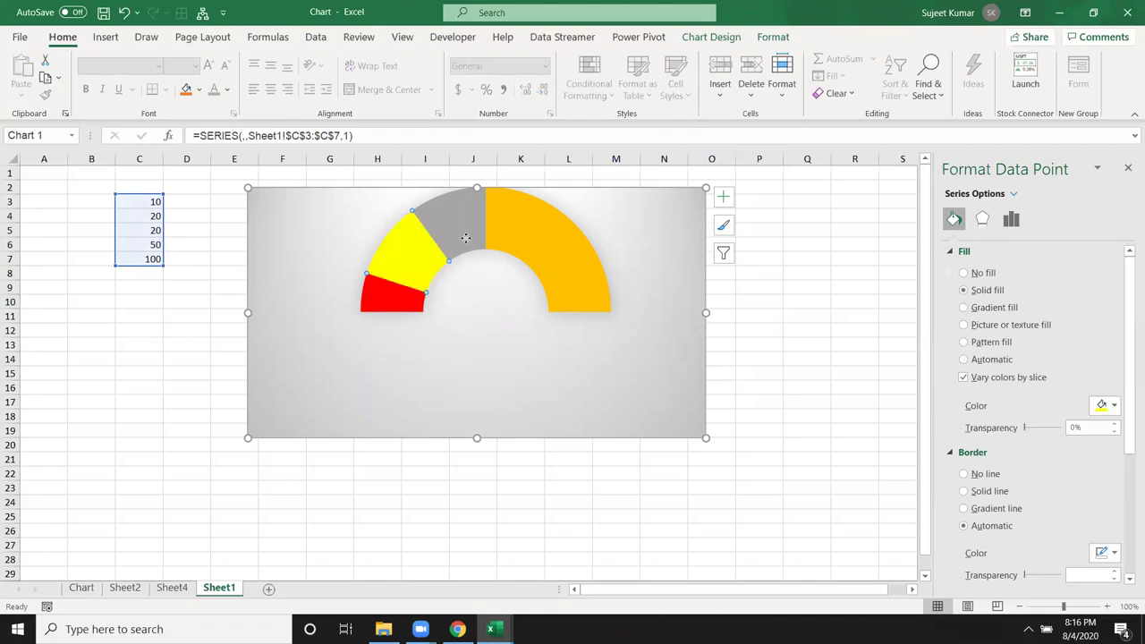
left_click(1110, 407)
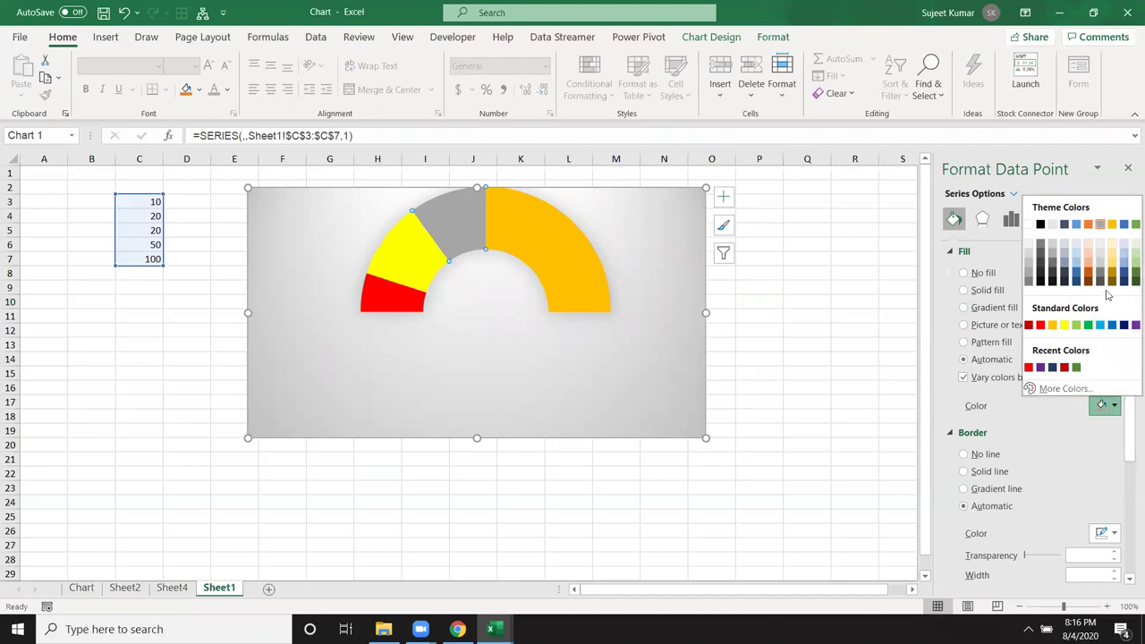
left_click(1114, 257)
Give the large right-hand slice a solid green fill.
left_click(580, 277)
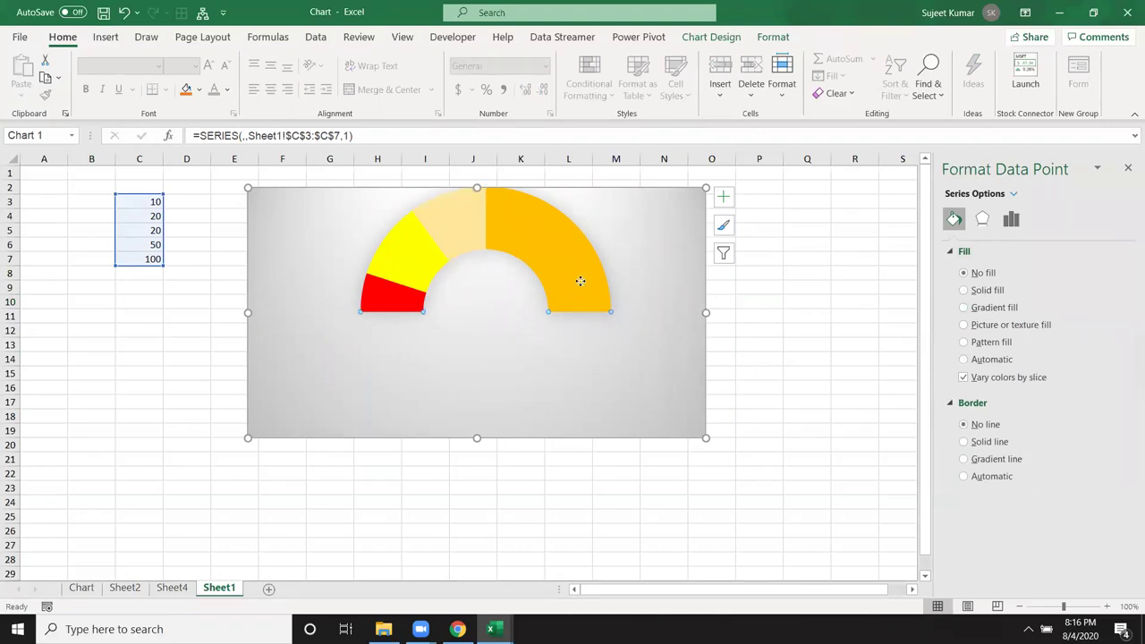
left_click(1011, 219)
left_click(953, 219)
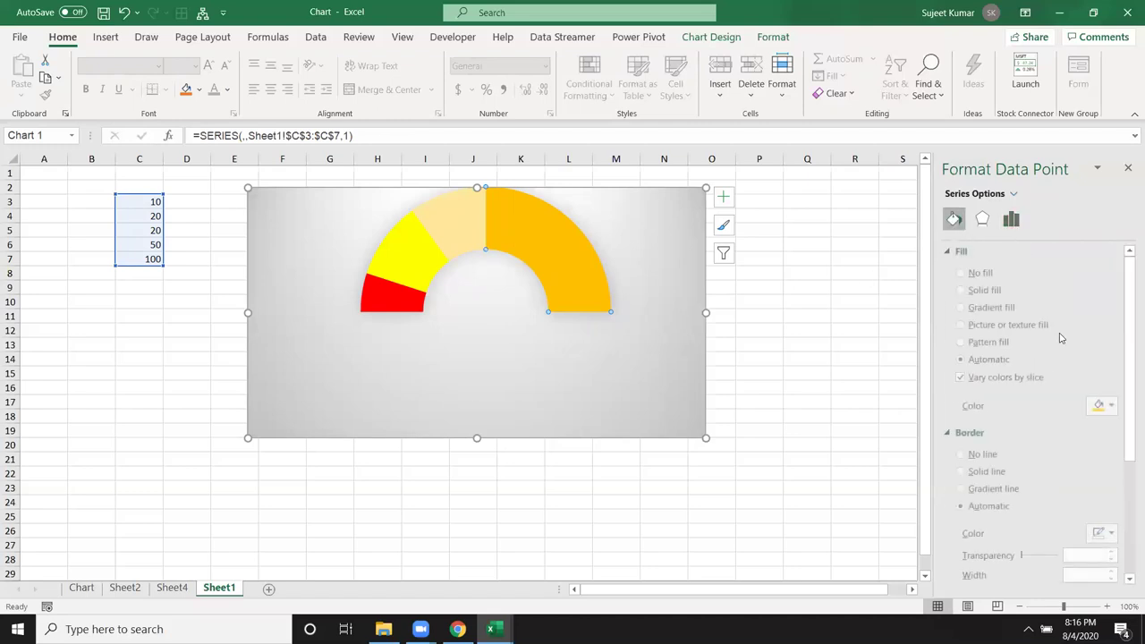
left_click(987, 291)
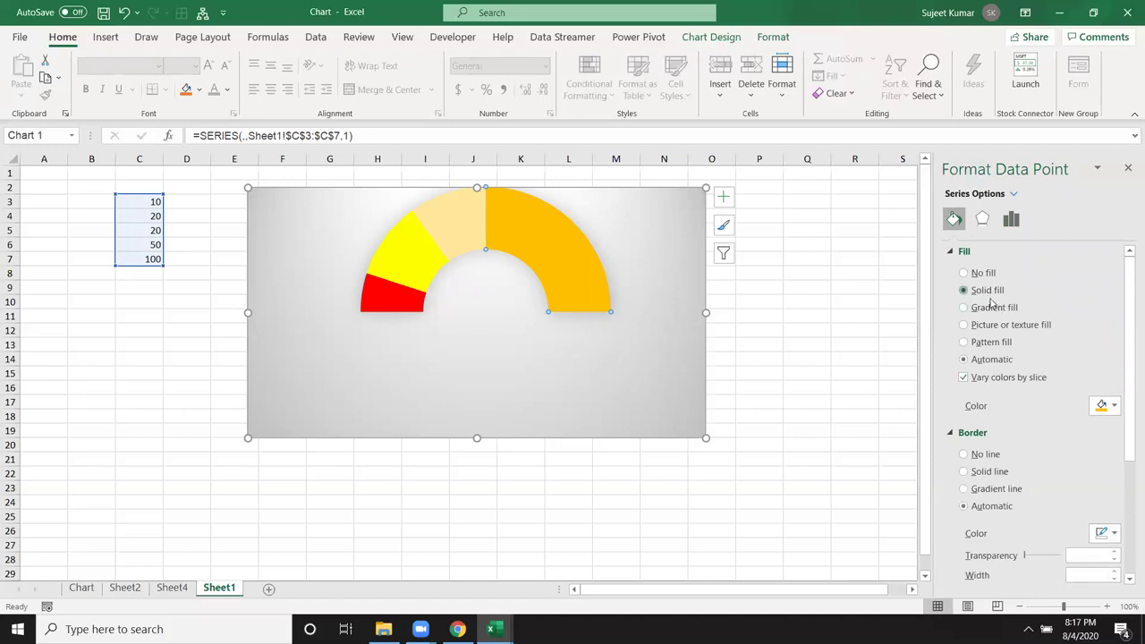
left_click(1106, 405)
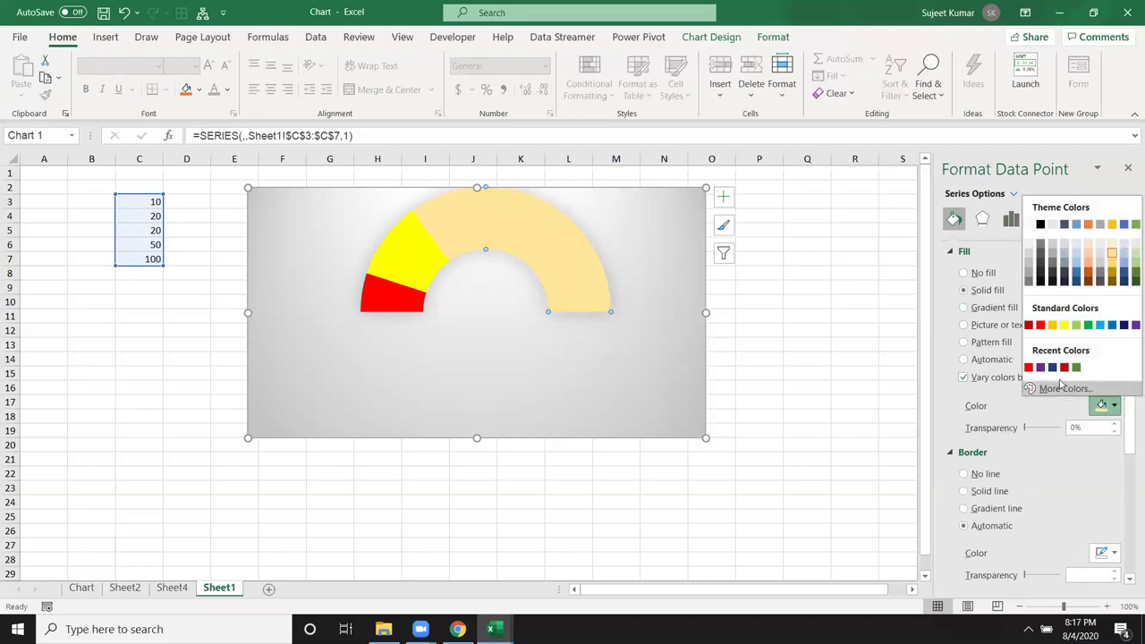
left_click(1076, 326)
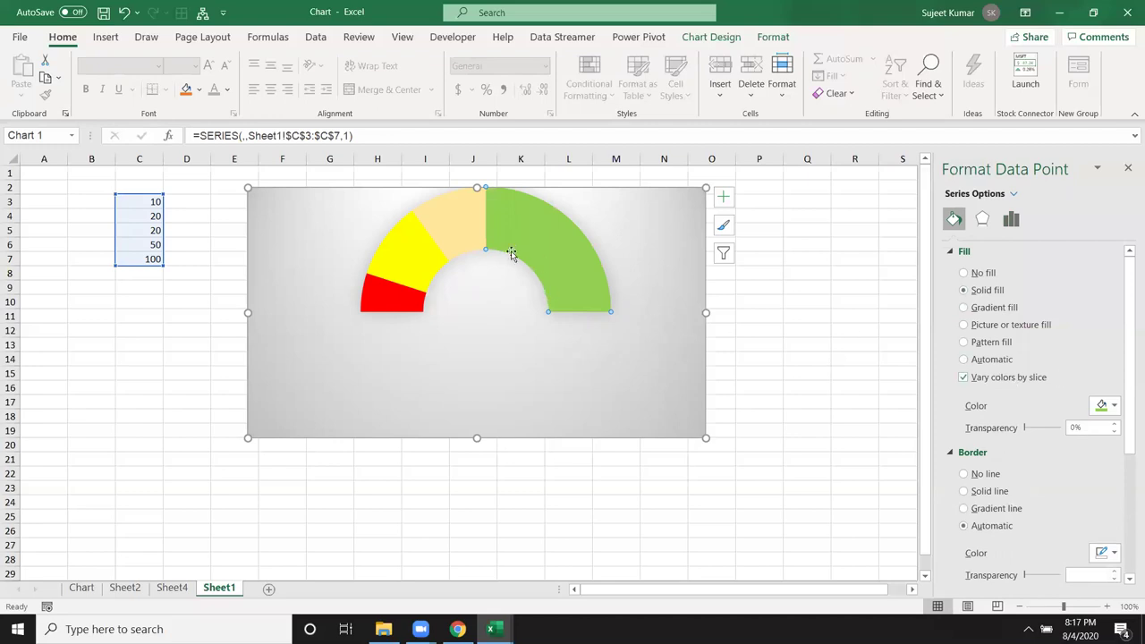
Recolour the pale gold slice light green, then click off the chart.
left_click(468, 238)
left_click(1116, 407)
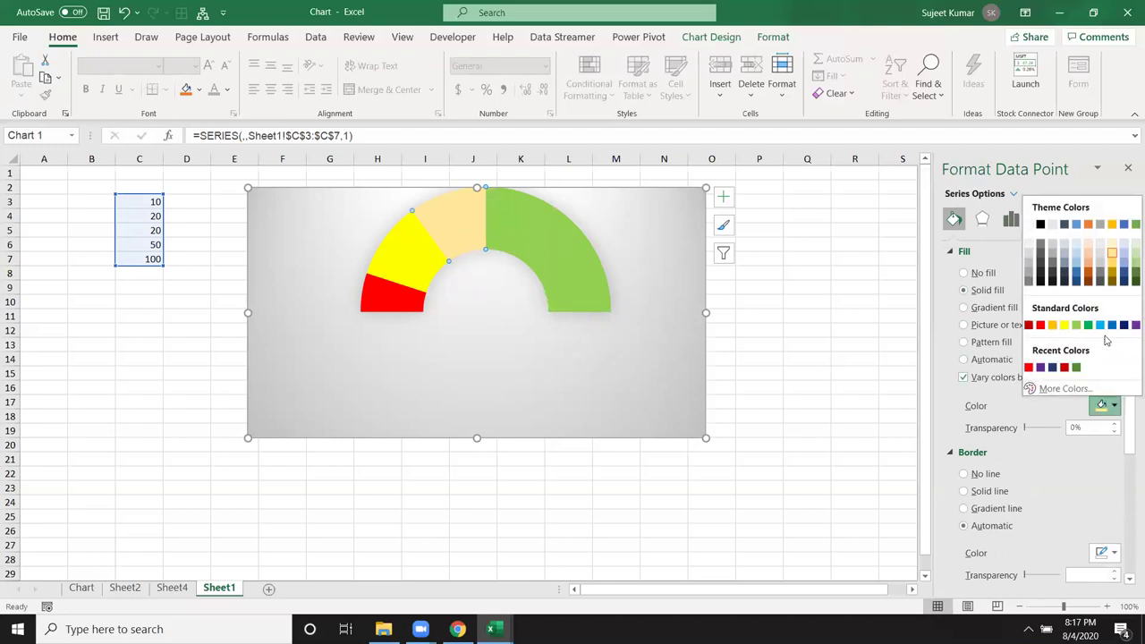
left_click(1128, 259)
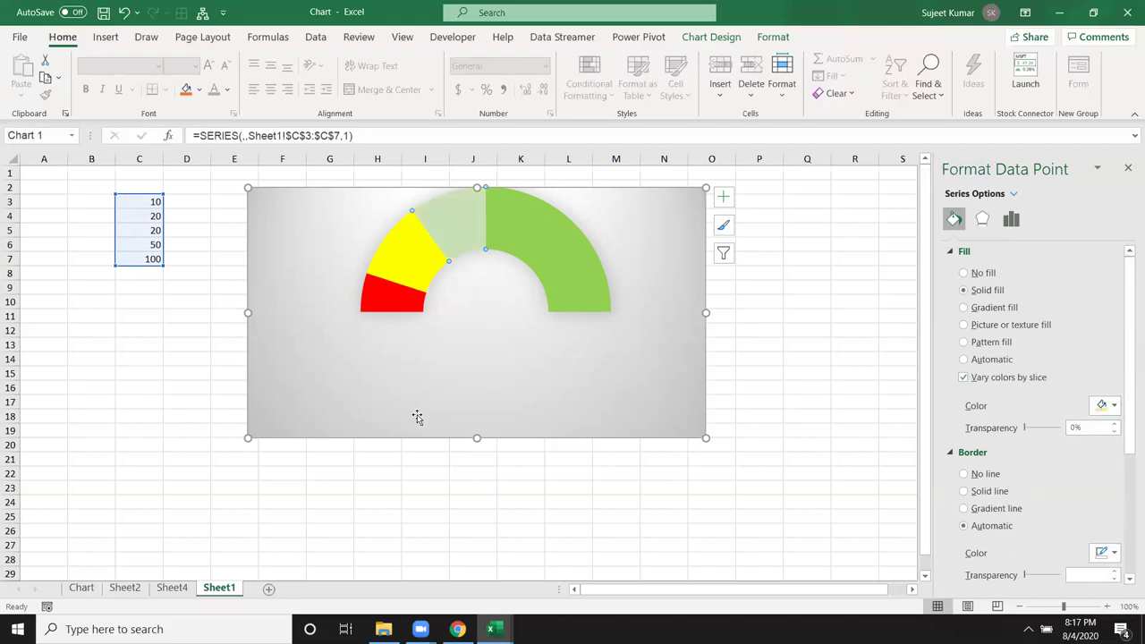
left_click(265, 409)
left_click(113, 462)
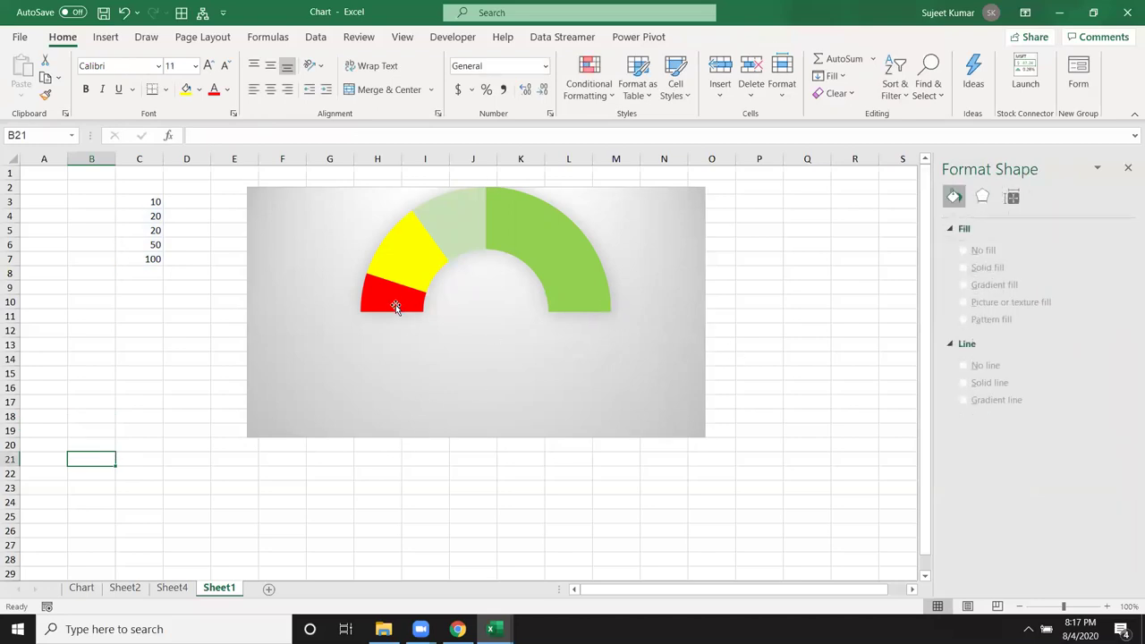
Drag the gauge chart further right on Sheet1, clear of the C3:C7 values.
mouse_move(578, 251)
left_click(606, 199)
left_click_drag(606, 199, 615, 198)
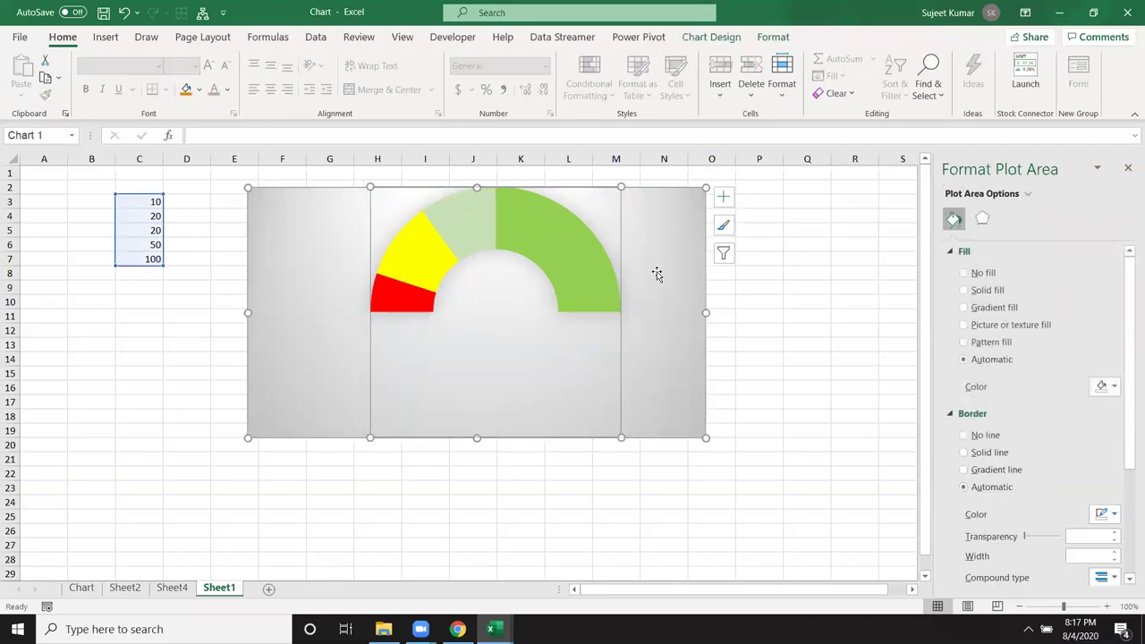
left_click(572, 503)
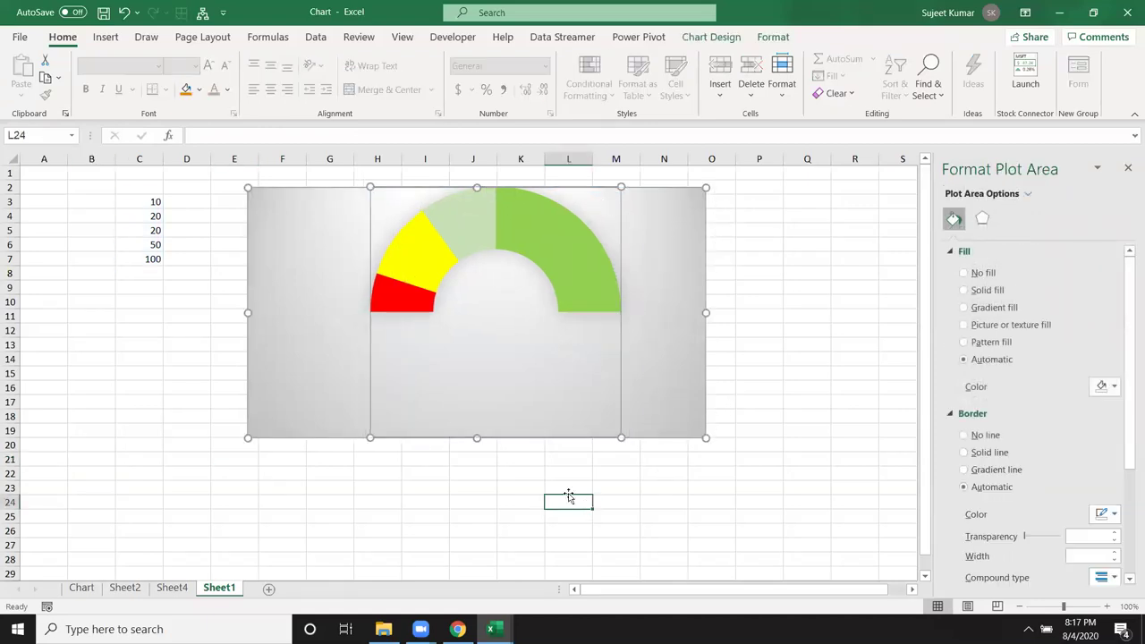
left_click(541, 396)
left_click(801, 417)
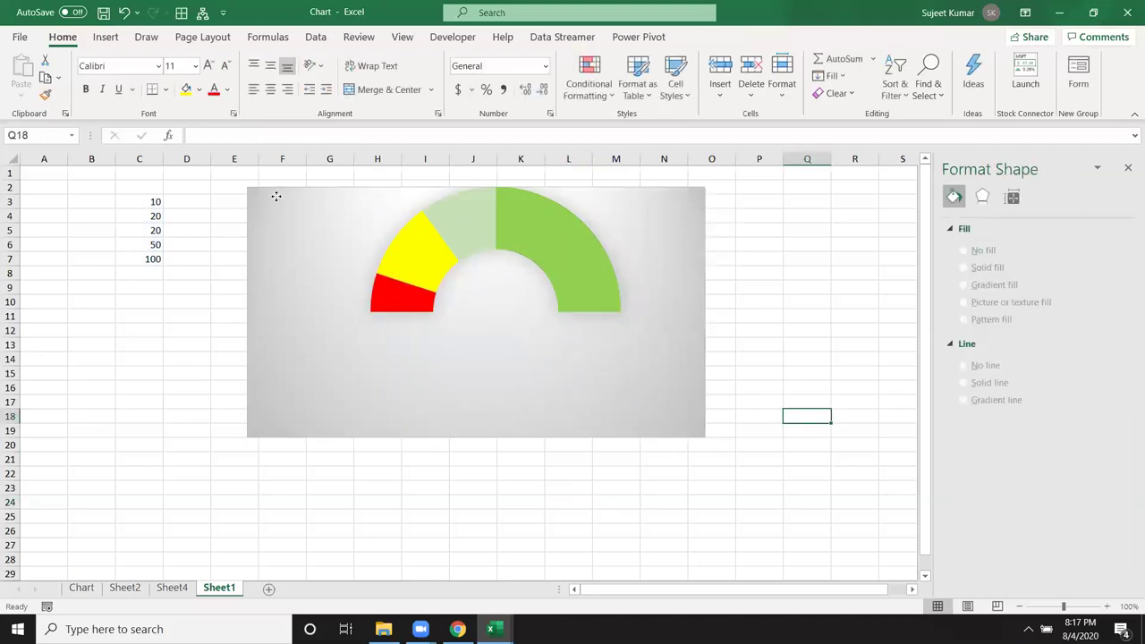
left_click_drag(277, 195, 427, 203)
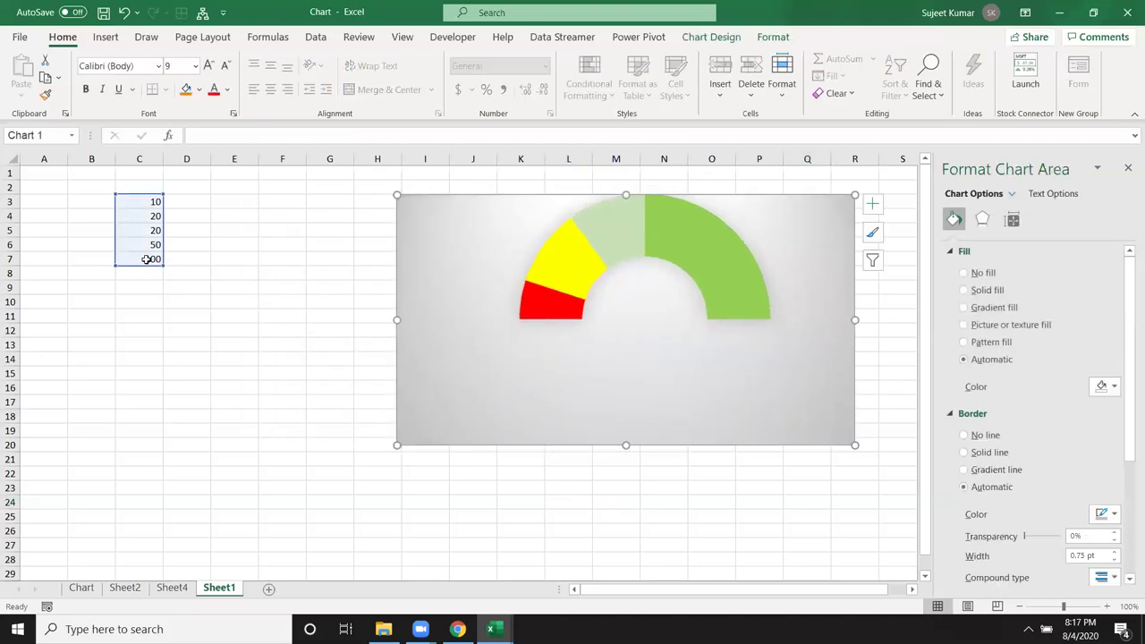
left_click(146, 260)
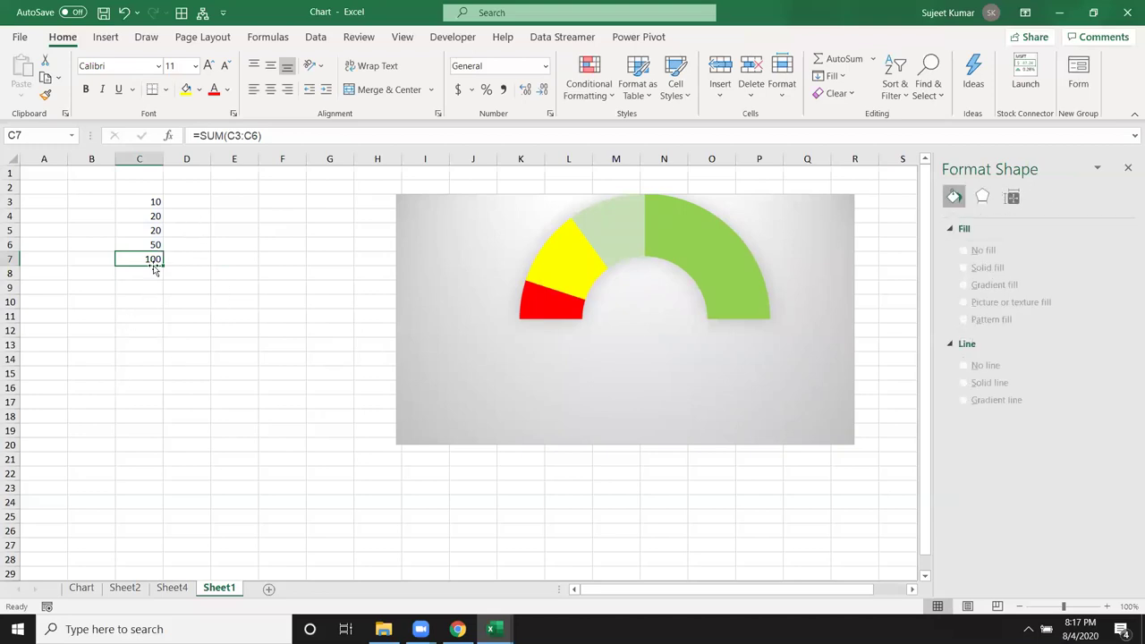
Enter 15 in C3 and 30 in C4, raising the C7 total to 115.
left_click(150, 198)
mouse_move(625, 224)
type("15")
key("Return")
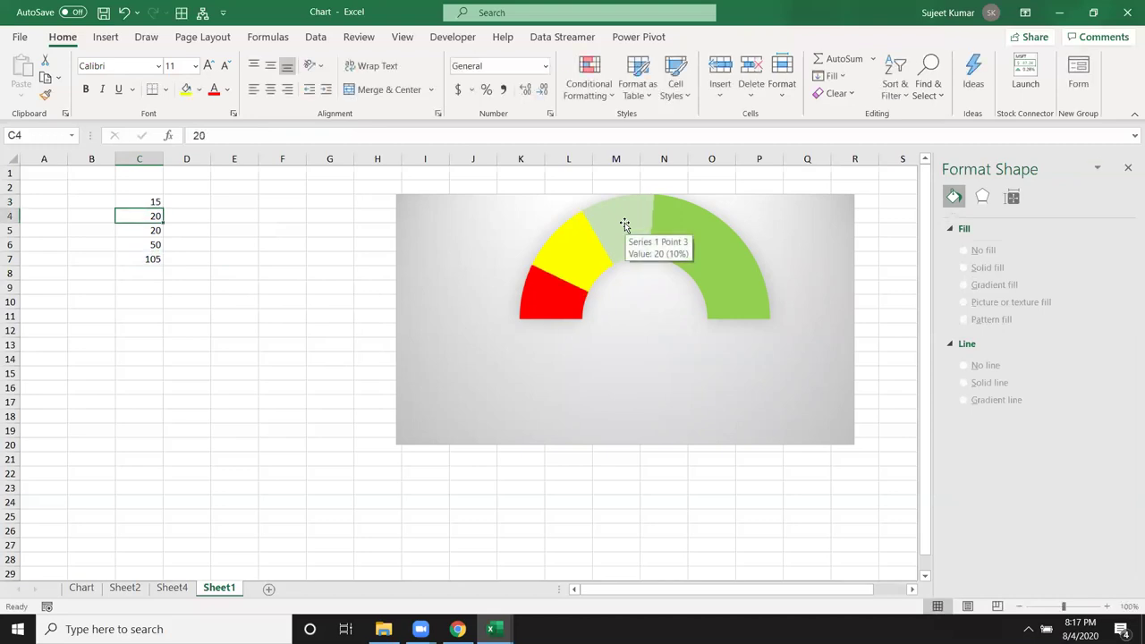
type("30")
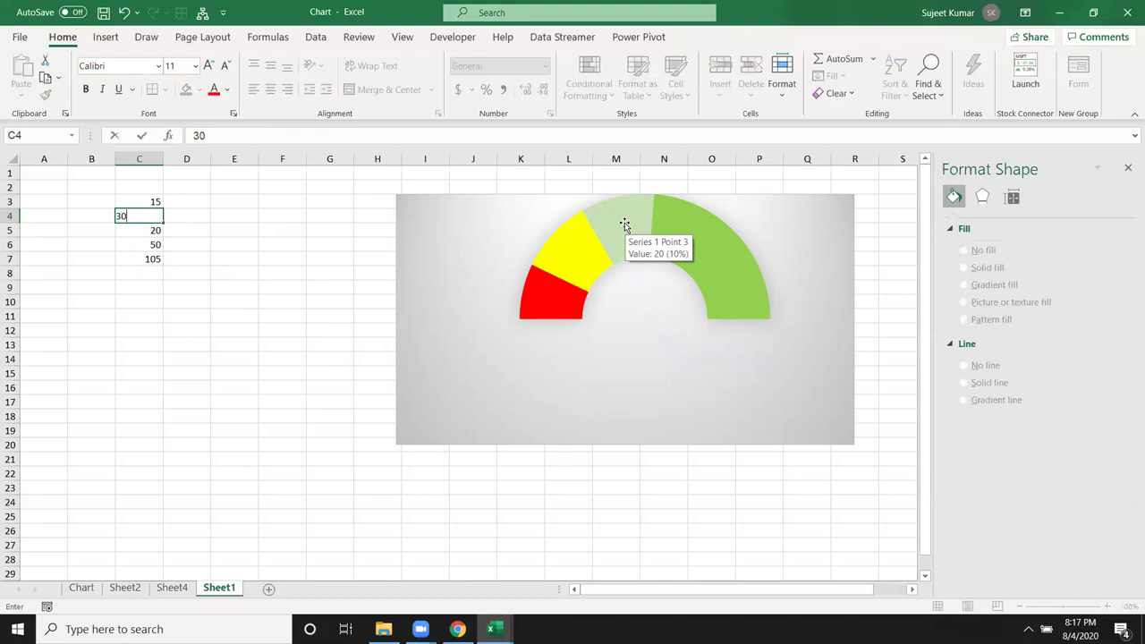
key("Return")
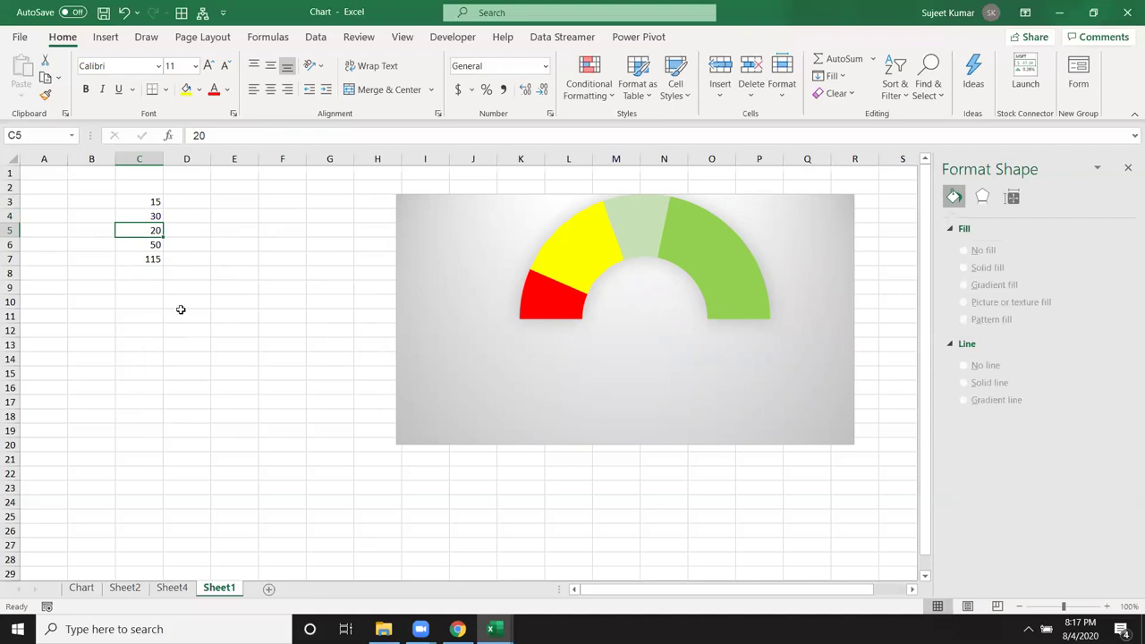
Select cell E3 beside the data for a new label.
left_click(222, 262)
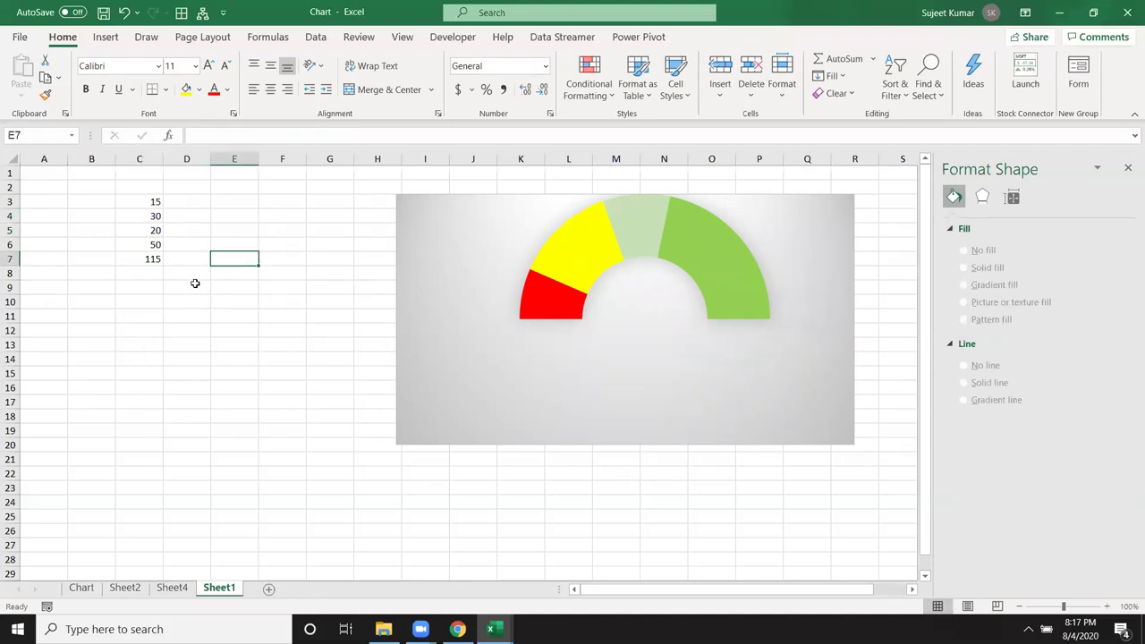
left_click(193, 271)
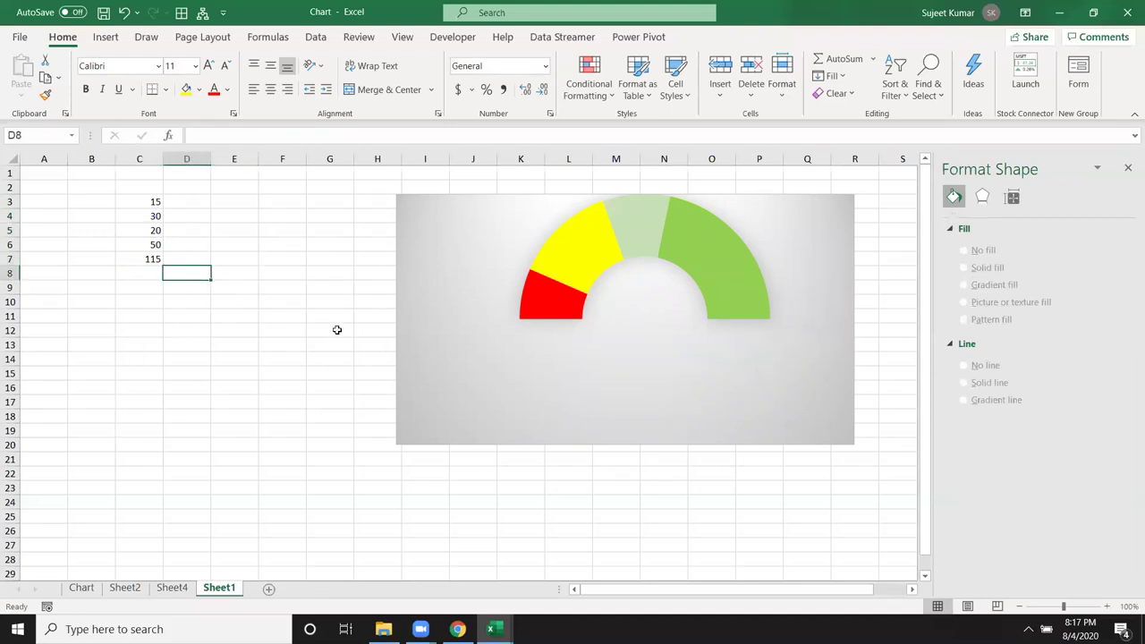
left_click(215, 204)
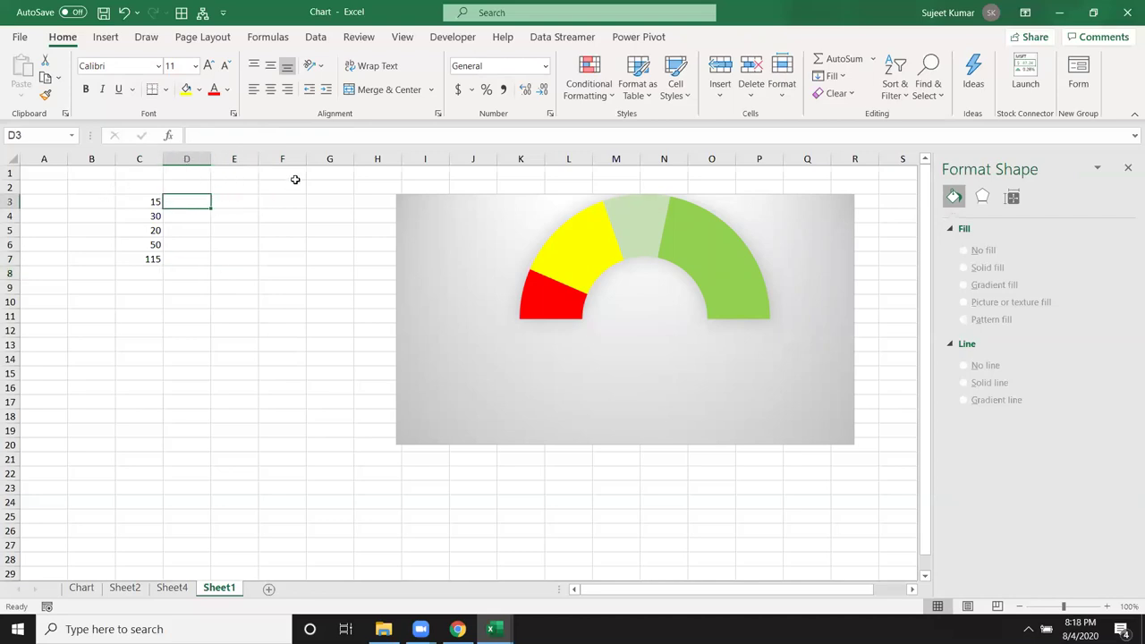
Label E3 'Value' and E4 'size' to start an input table beside the gauge data.
type("VA")
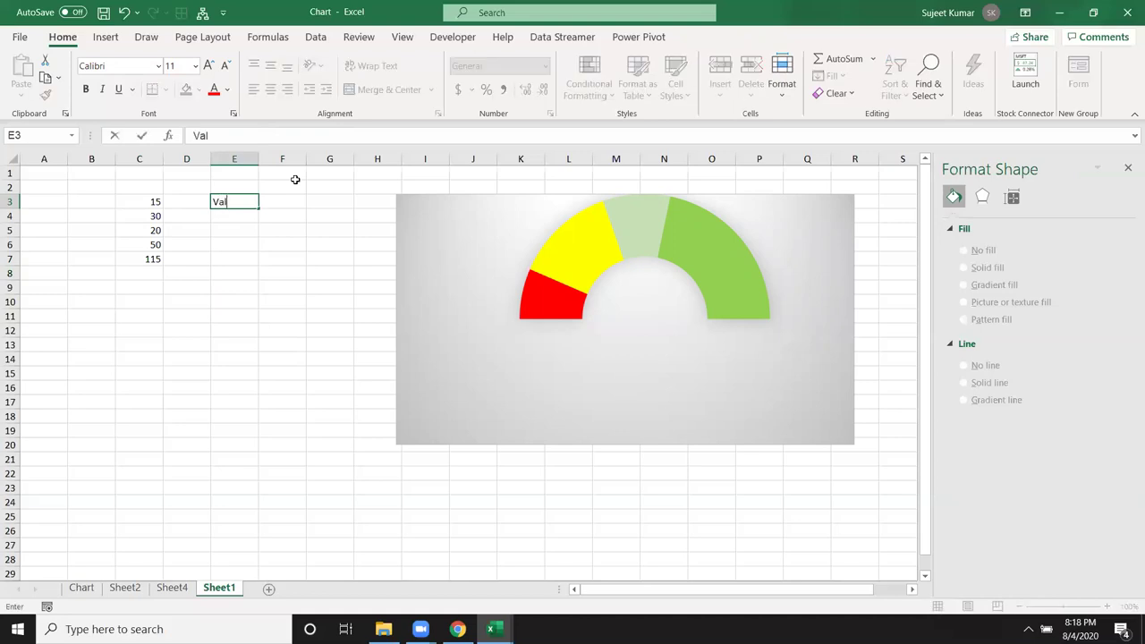
key("Return")
key("Up")
key("Right")
key("Down")
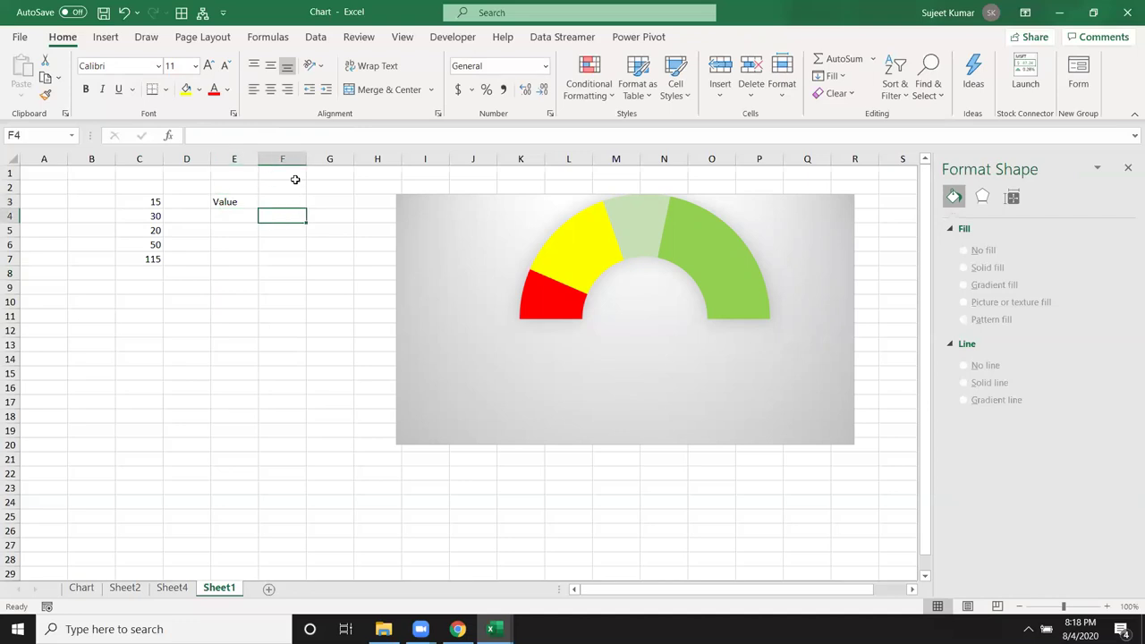
key("Left")
type("s")
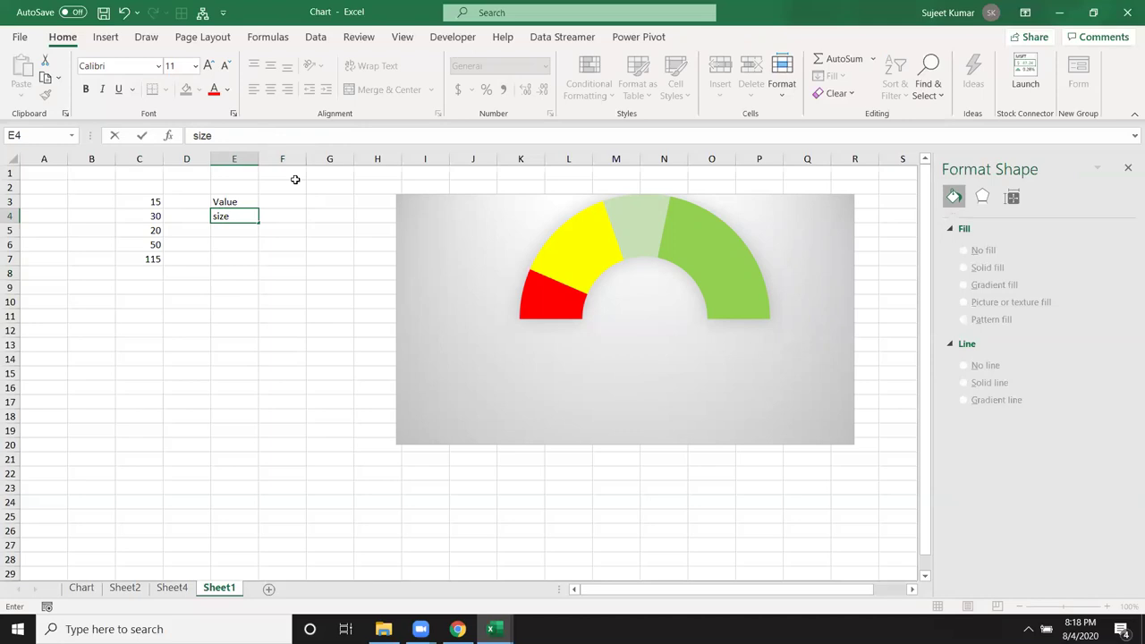
key("Return")
key("Up")
key("Up")
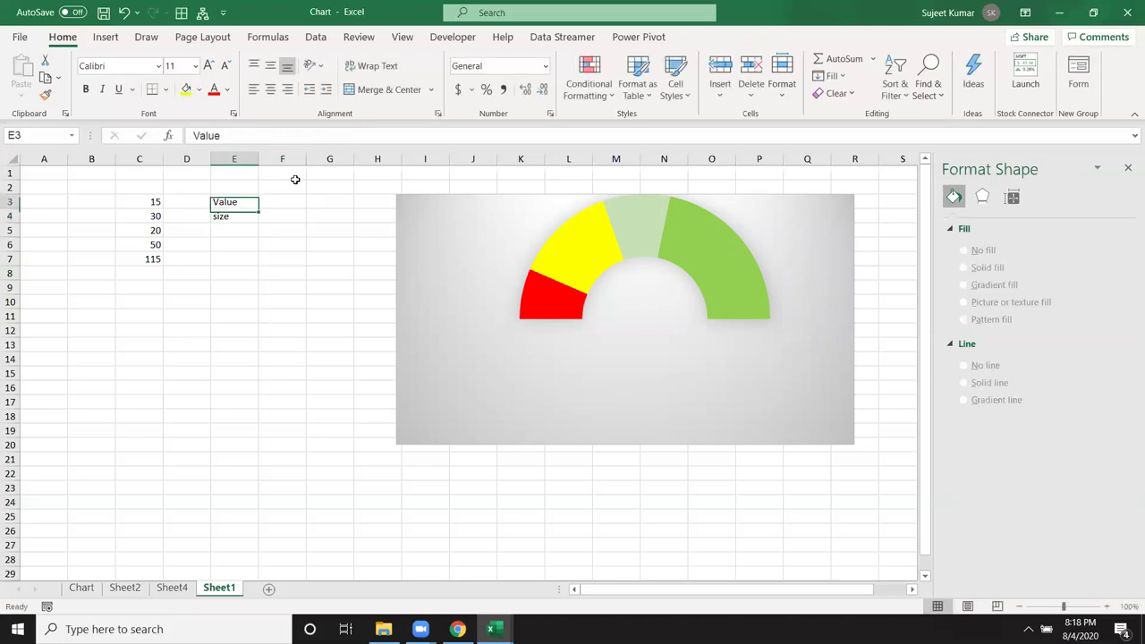
key("Right")
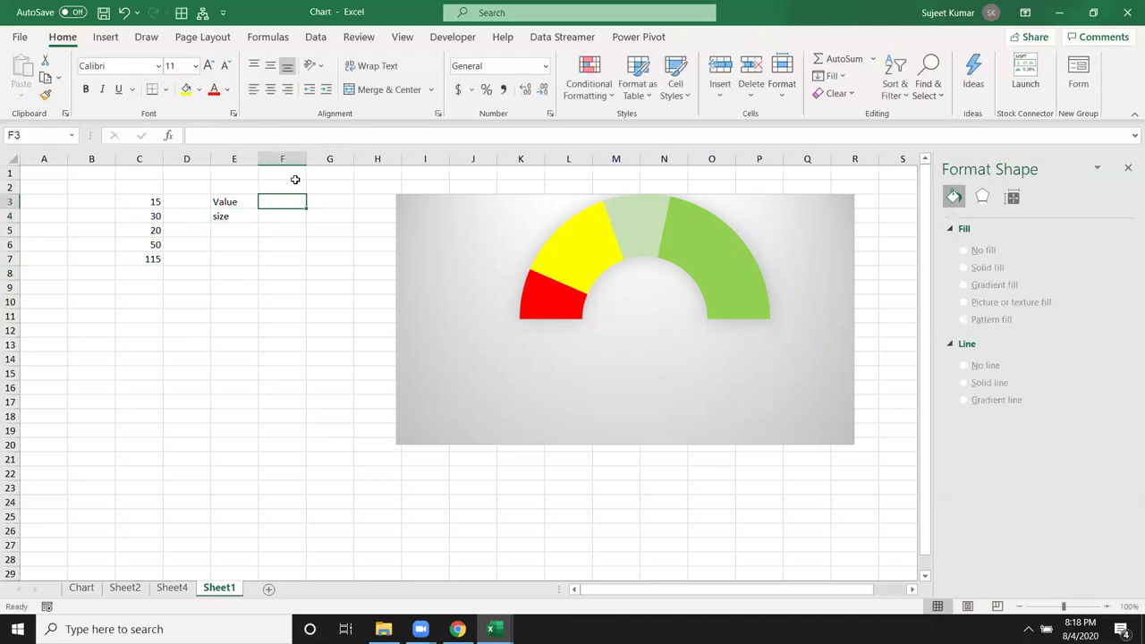
Enter the gauge value 52 in F3 and needle size 5 in F4.
type("52")
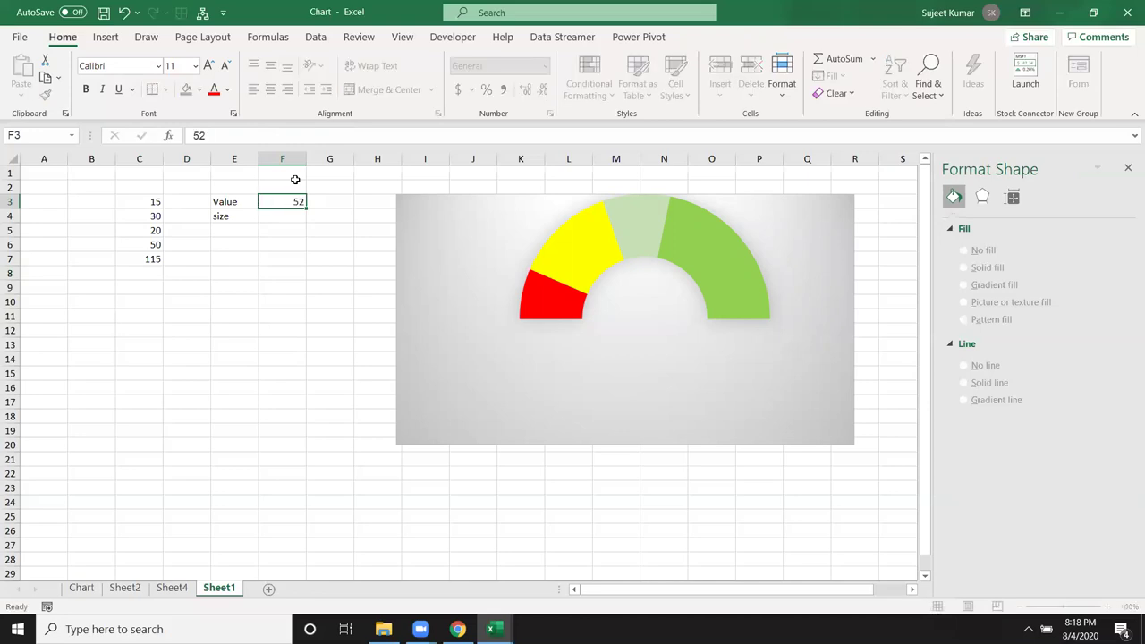
key("Return")
type("5")
key("Return")
Enter =SUM(F3:F4) in F5.
type("=su")
key("Tab")
key("Up")
key("shift+Up")
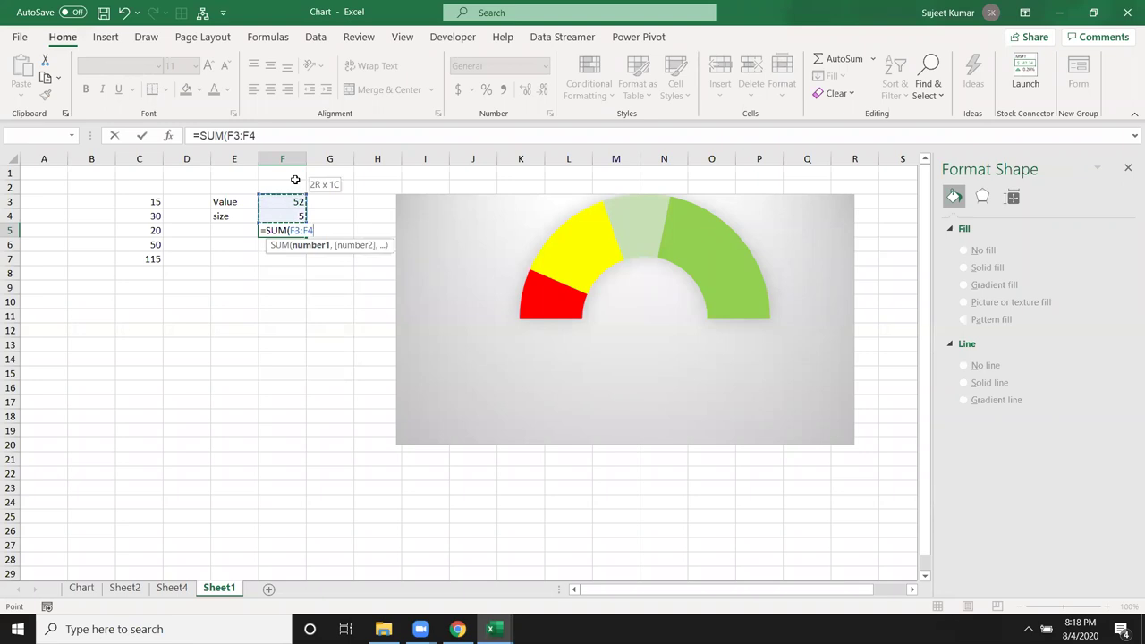
key("Return")
key("Up")
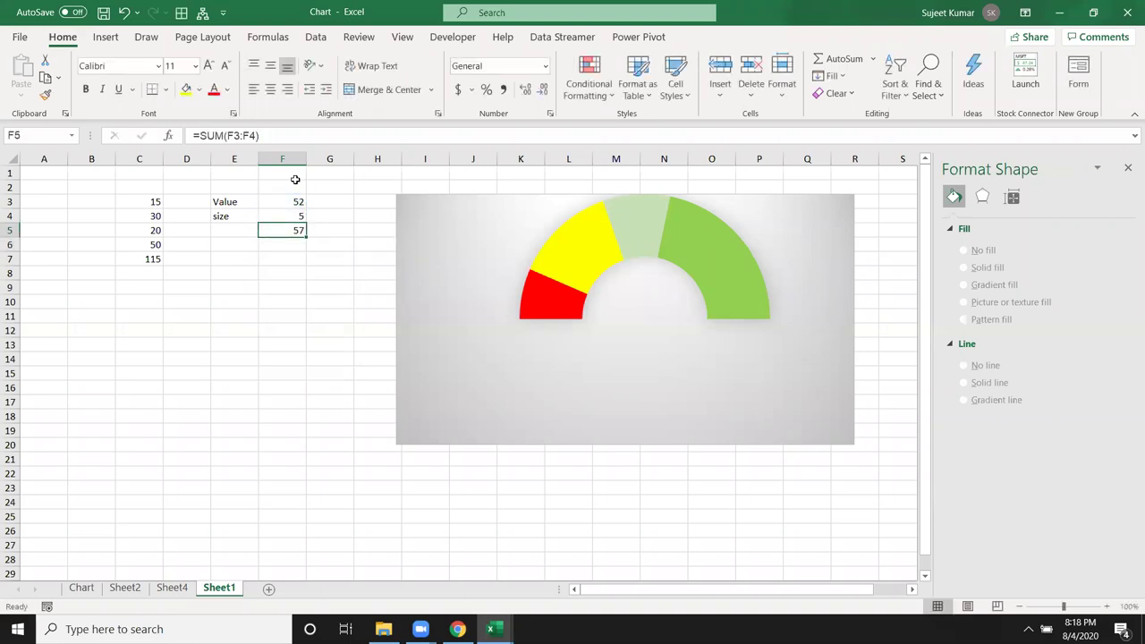
Change F5 to =SUM(C3:C7)-SUM(F3:F4) so it shows 173.
left_click(199, 136)
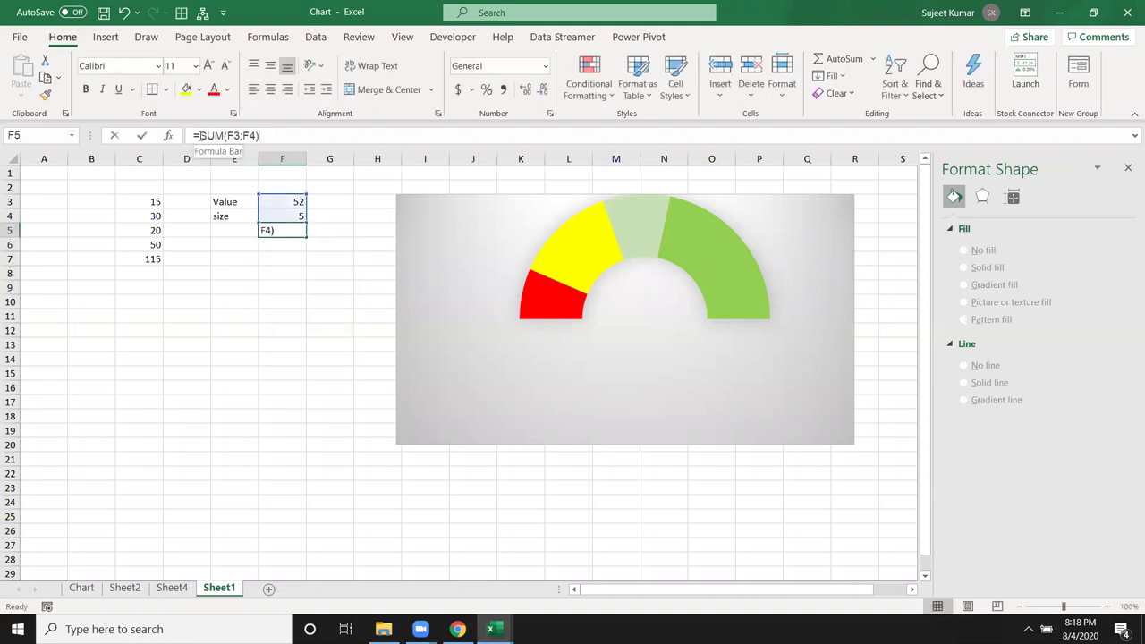
left_click(145, 260)
key("Escape")
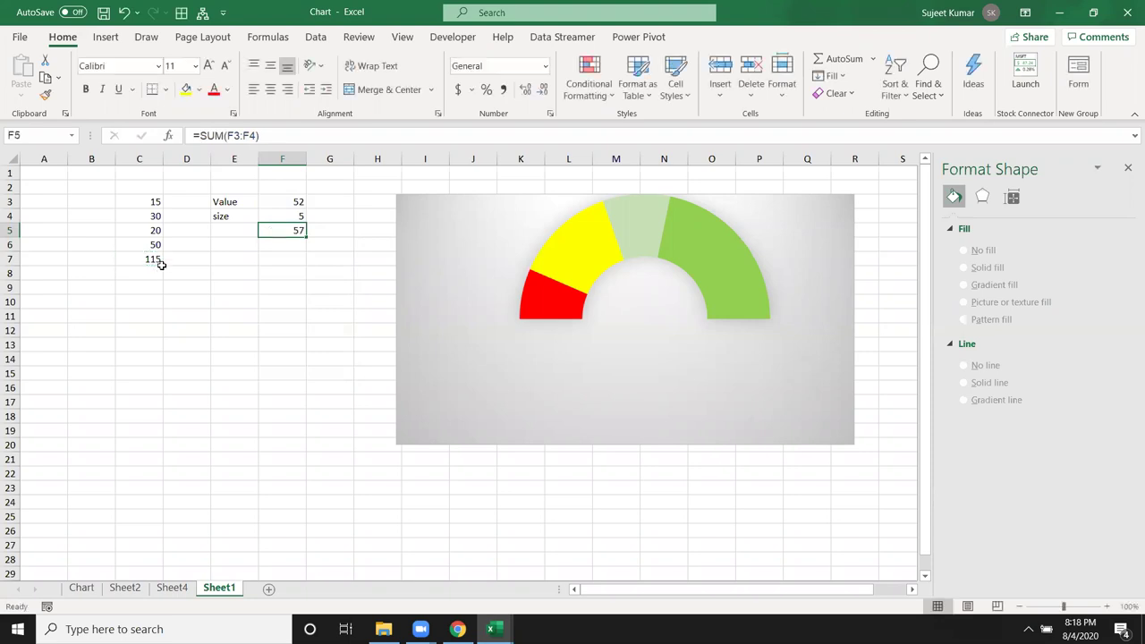
left_click(202, 136)
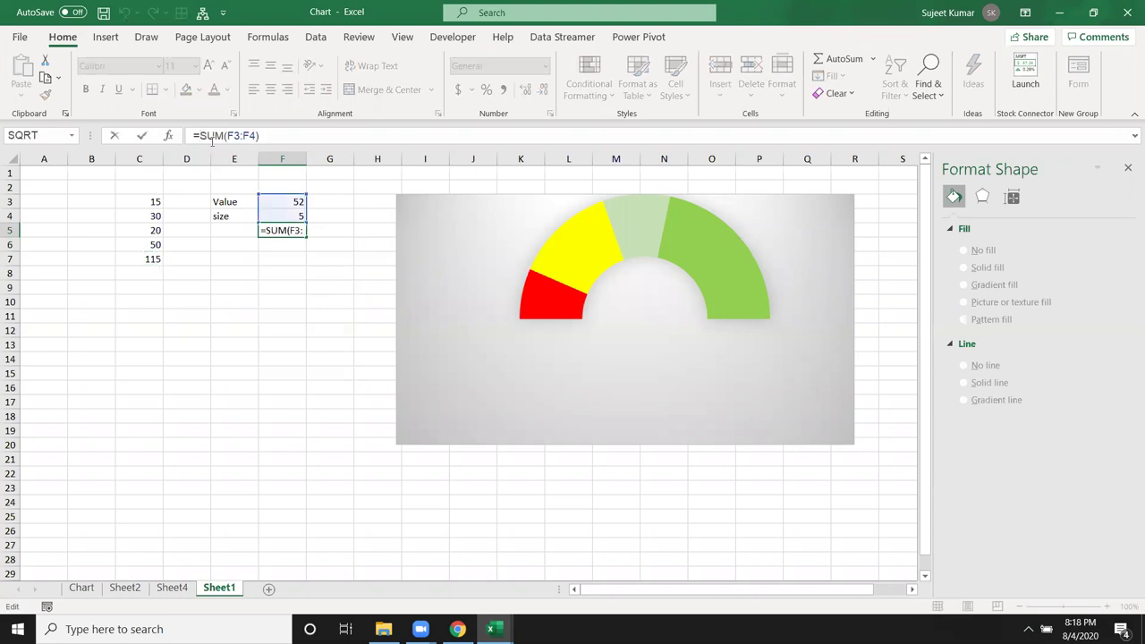
type("sum")
key("Tab")
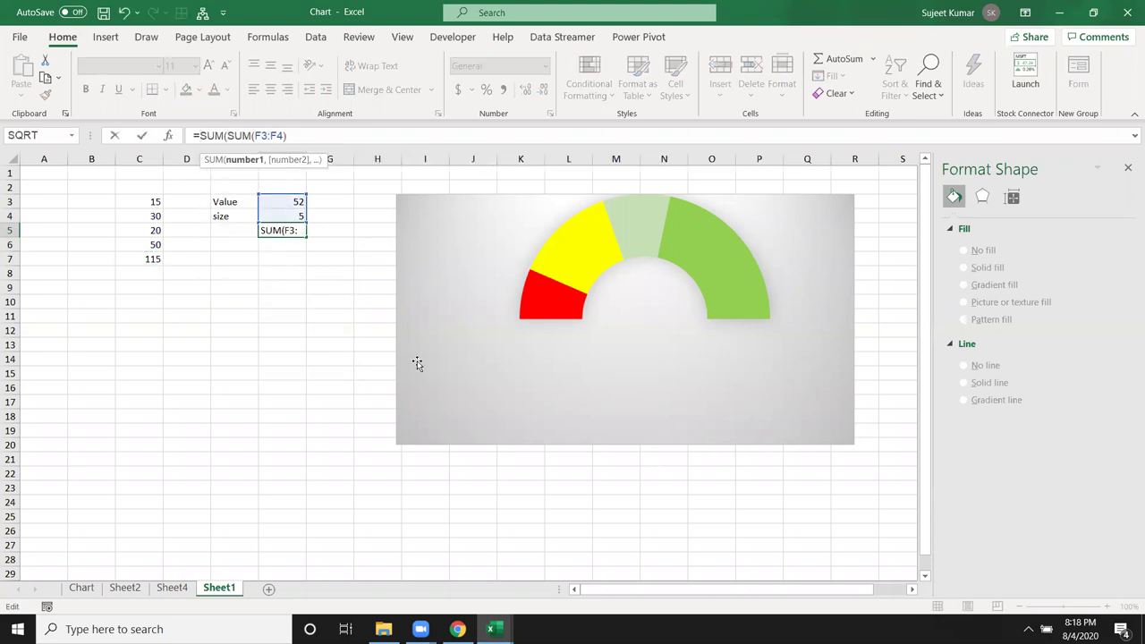
left_click_drag(143, 256, 149, 201)
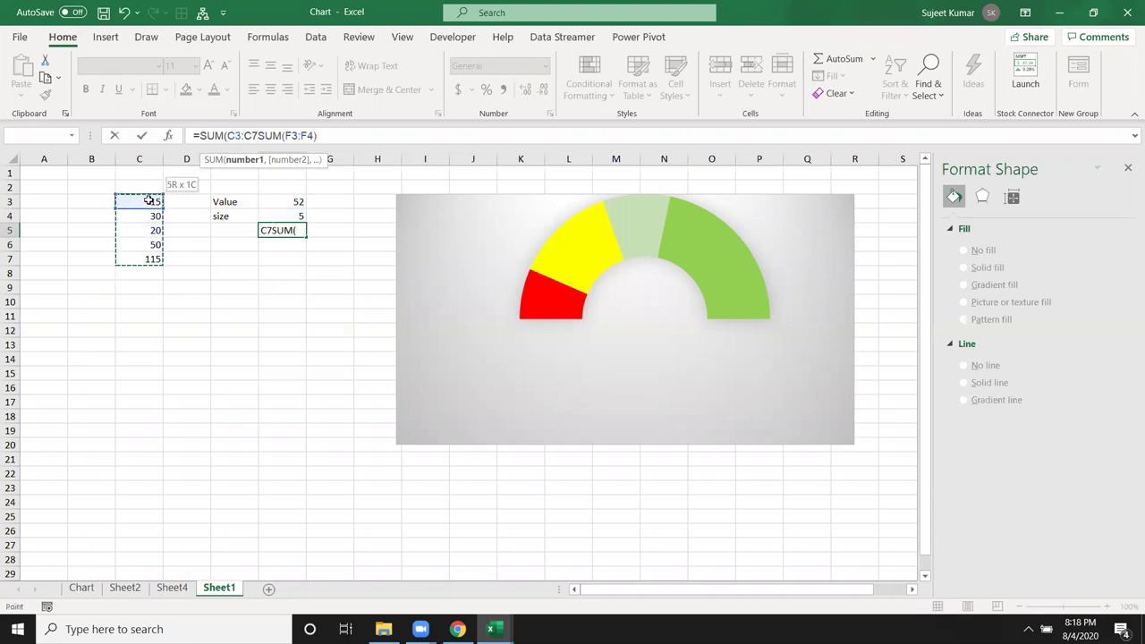
type(")")
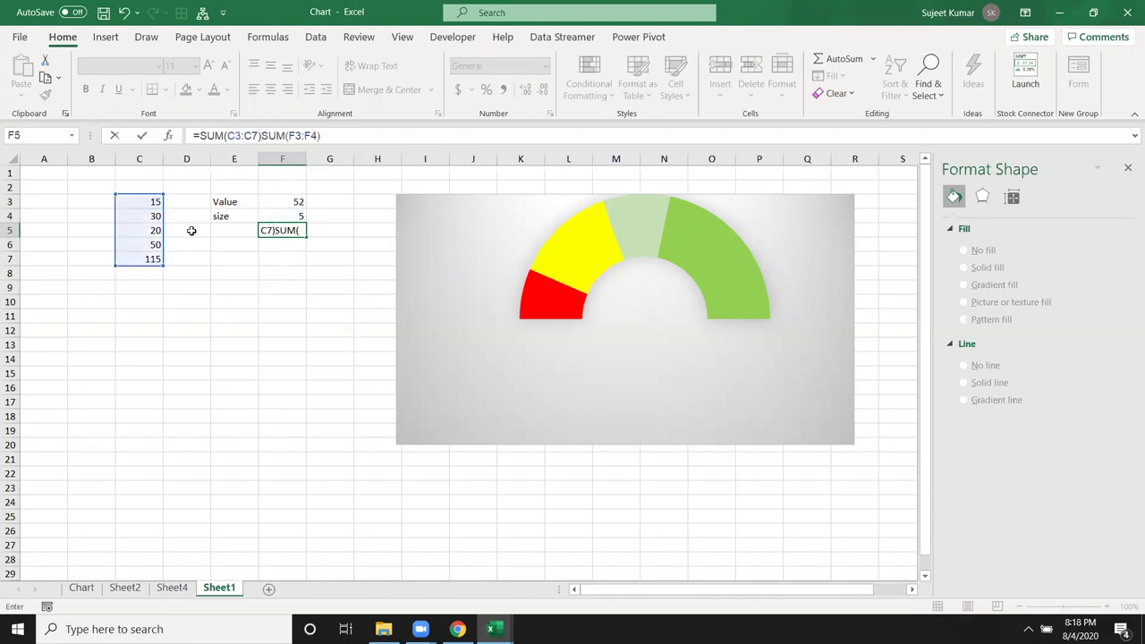
type("-")
key("Return")
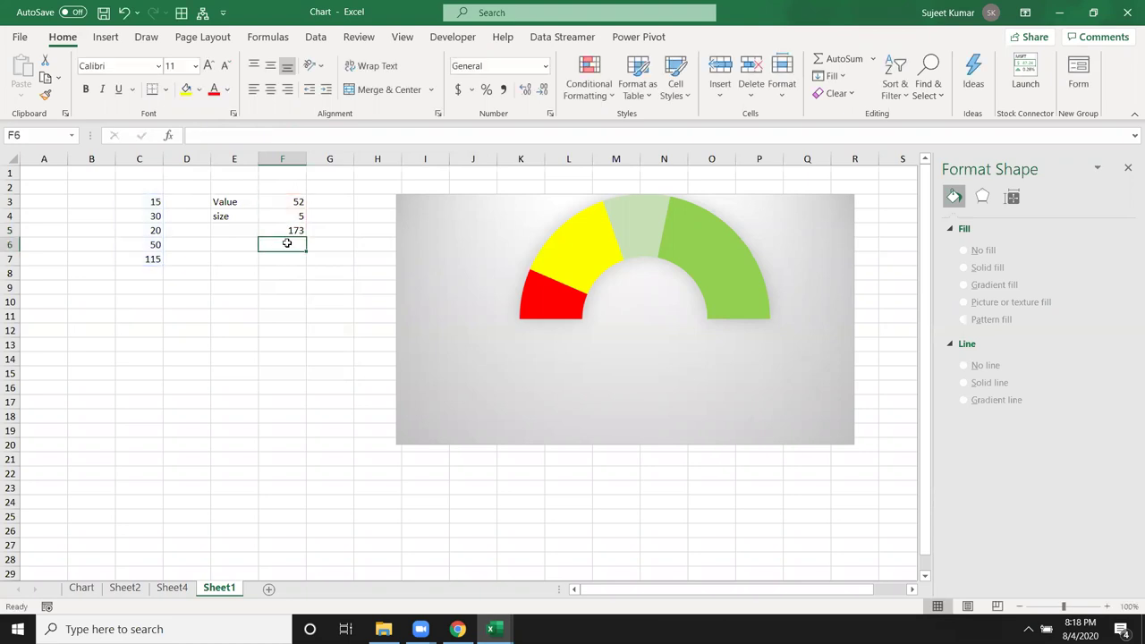
left_click(287, 231)
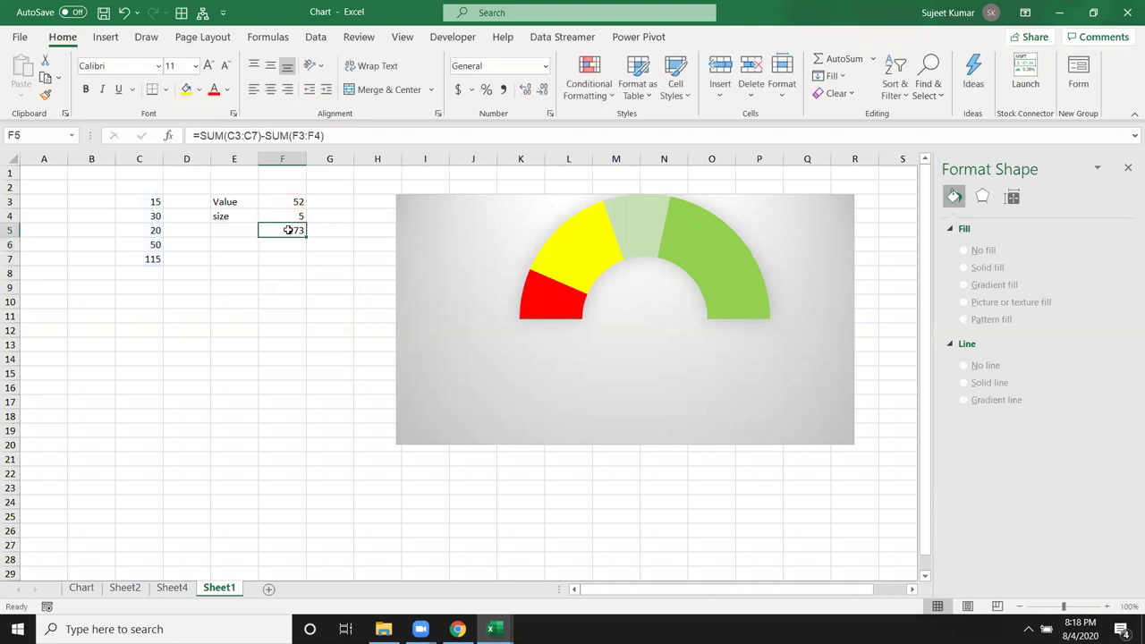
Add a series named indi with values F3:F5 to the doughnut chart via Select Data.
left_click(590, 362)
left_click(538, 373)
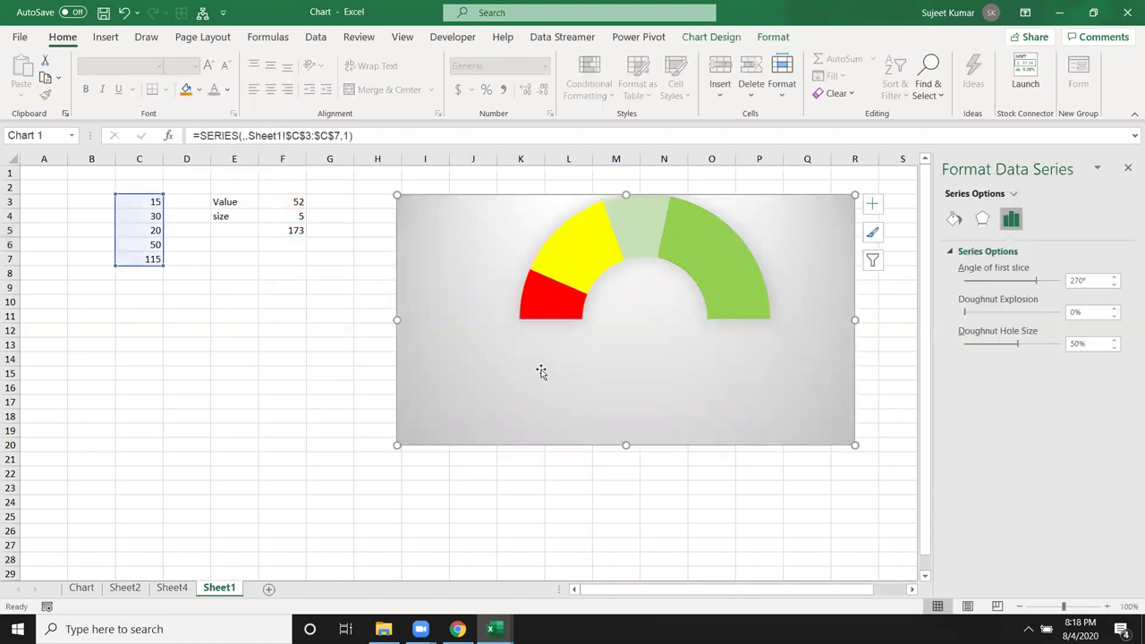
right_click(763, 365)
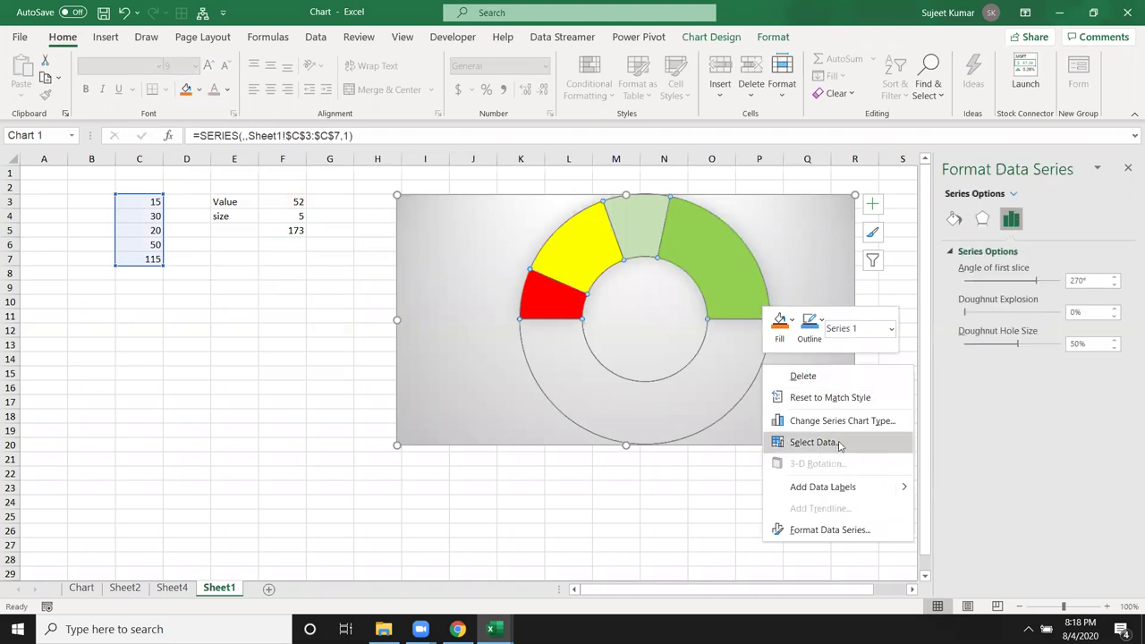
left_click(814, 442)
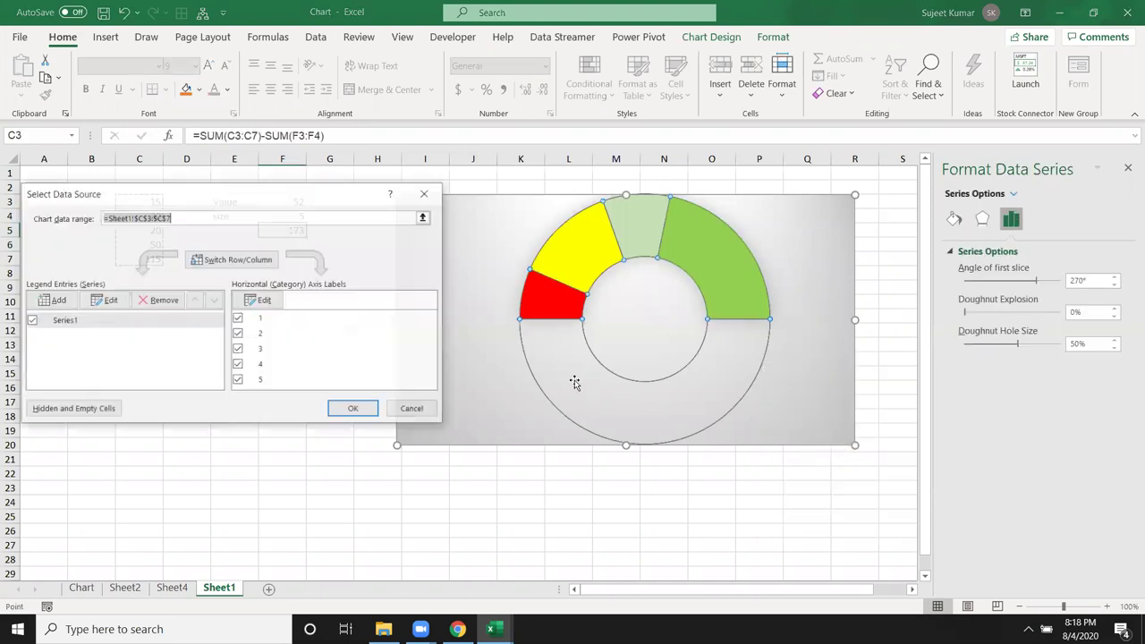
left_click_drag(98, 195, 601, 193)
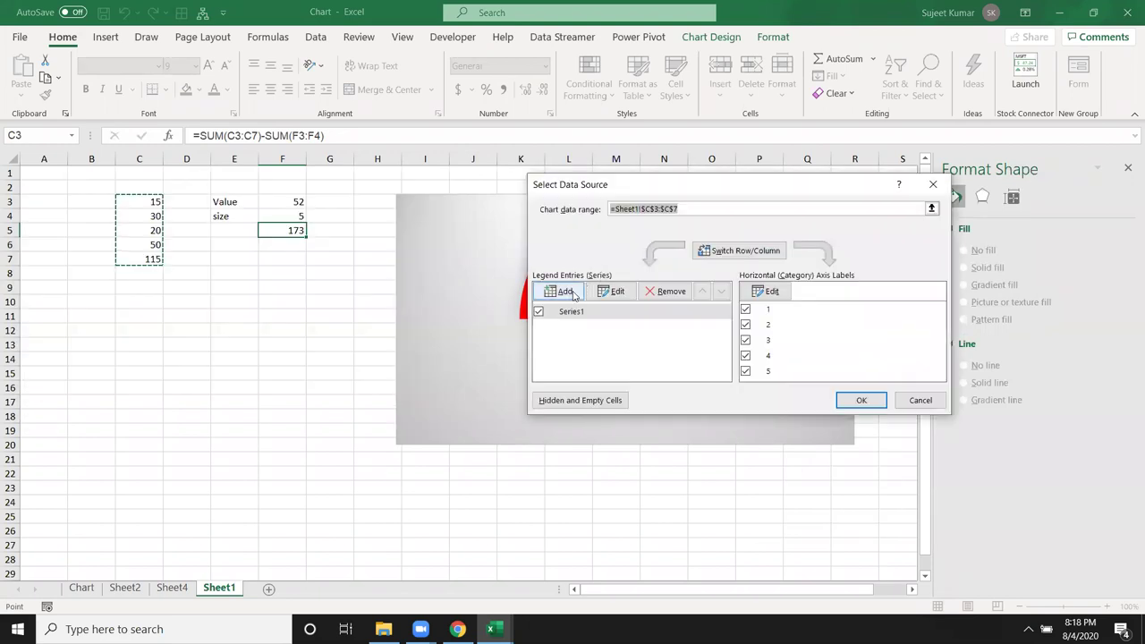
left_click(554, 300)
left_click_drag(185, 263, 417, 308)
left_click(405, 367)
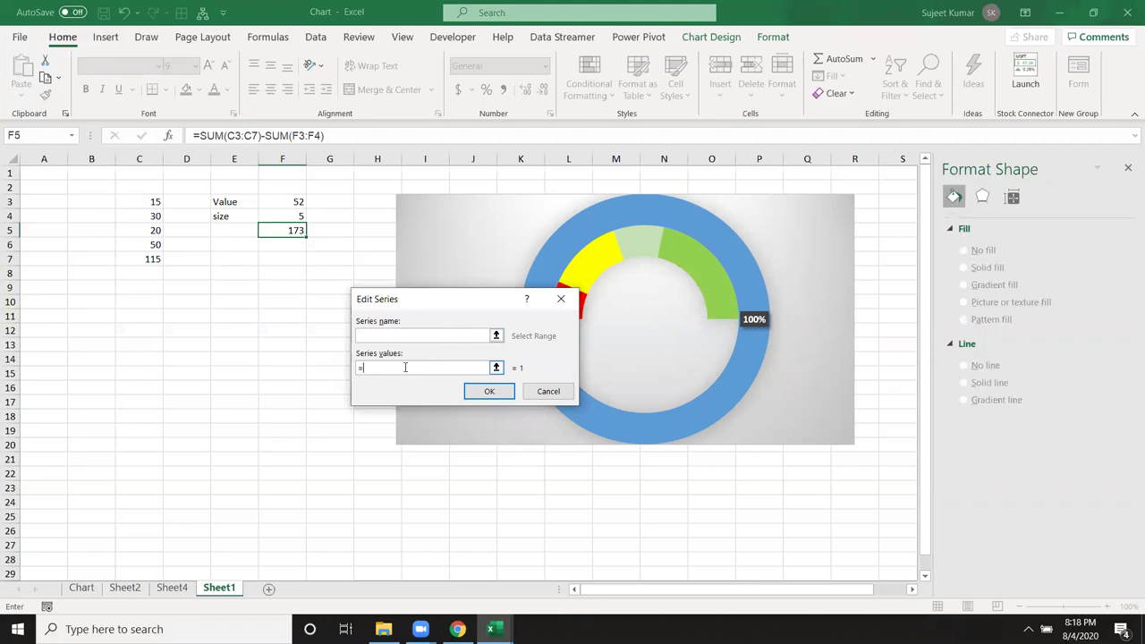
left_click_drag(301, 202, 295, 234)
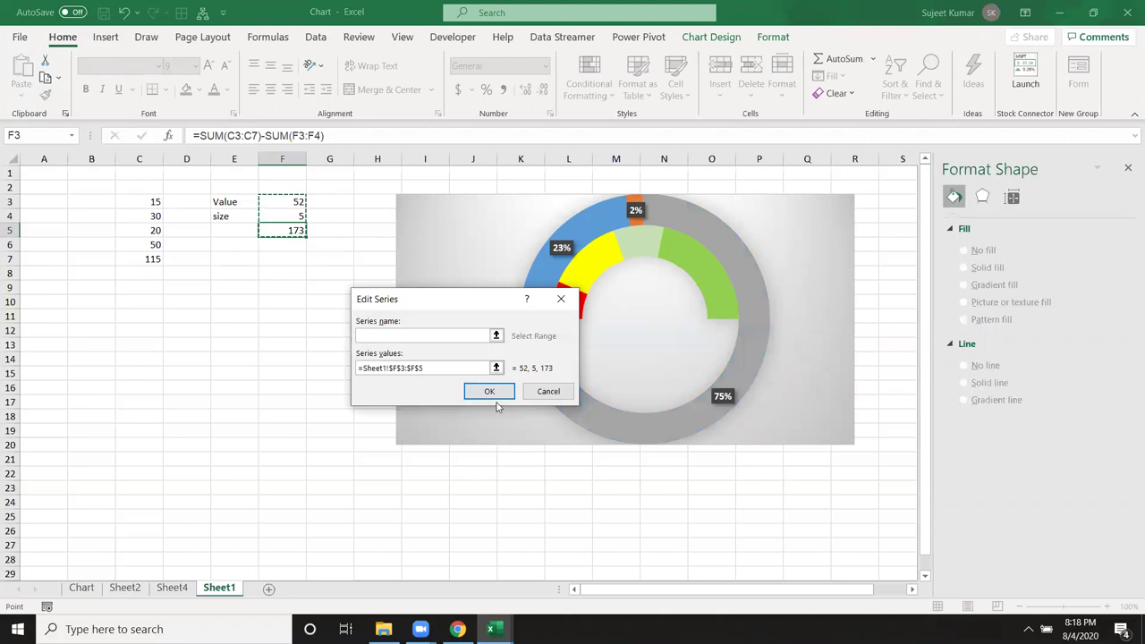
left_click(413, 335)
type("indi")
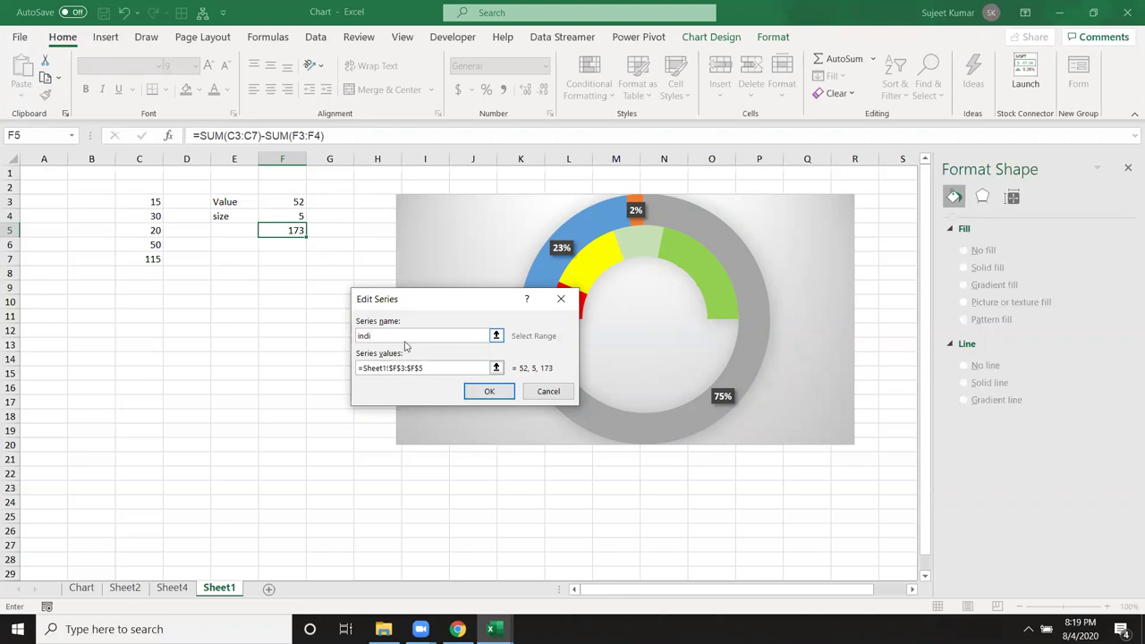
left_click(476, 392)
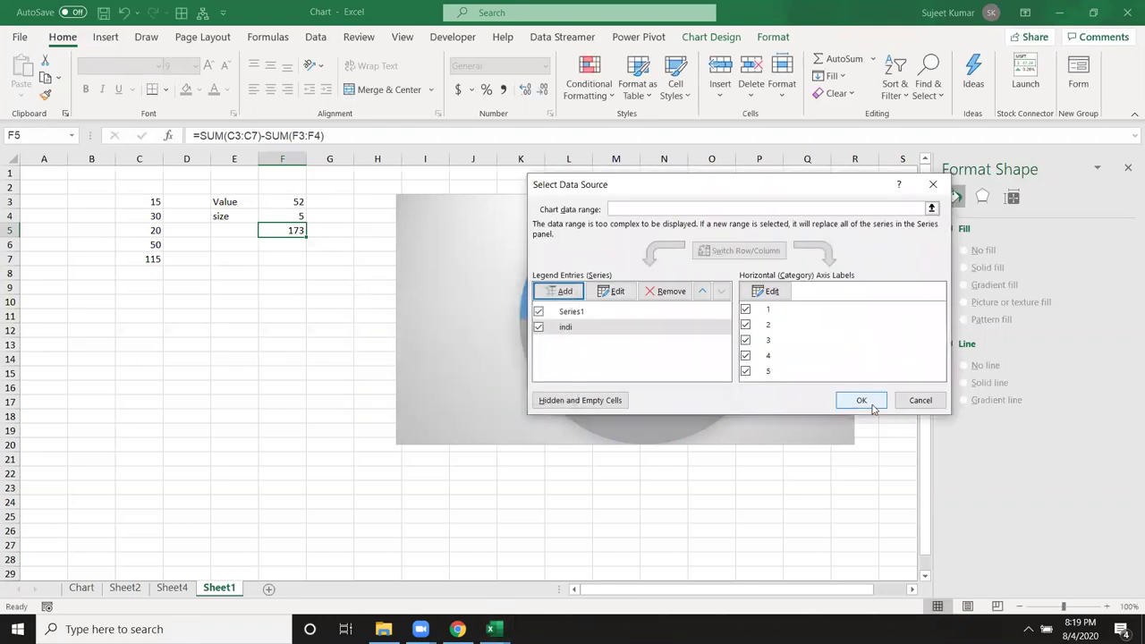
left_click(871, 405)
Remove the percentage data labels from the chart.
left_click(721, 396)
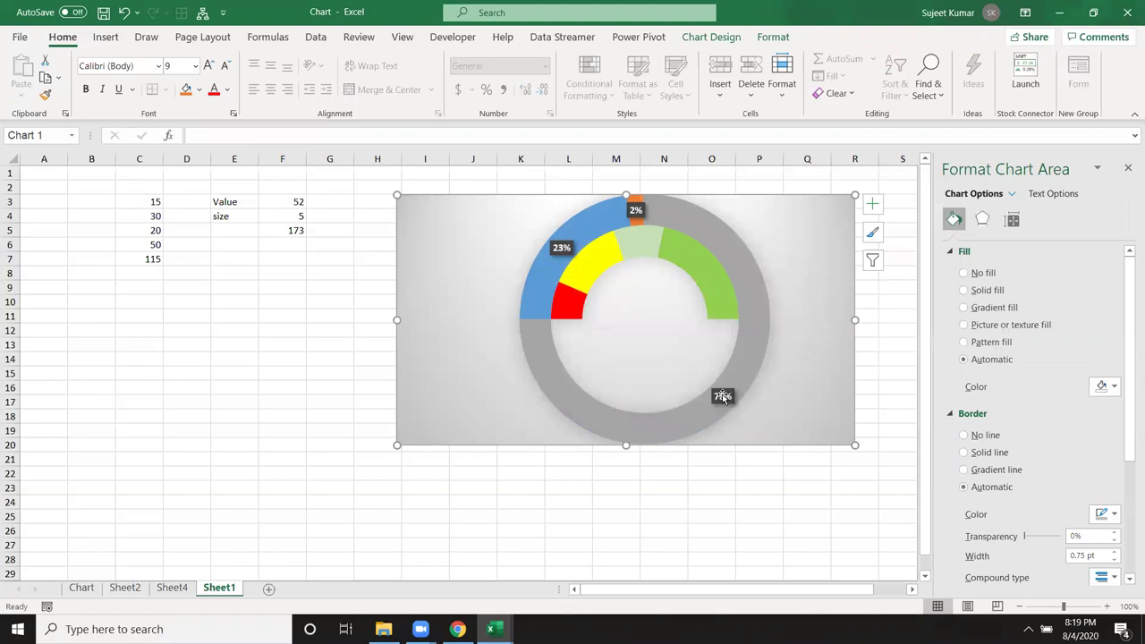
key("Delete")
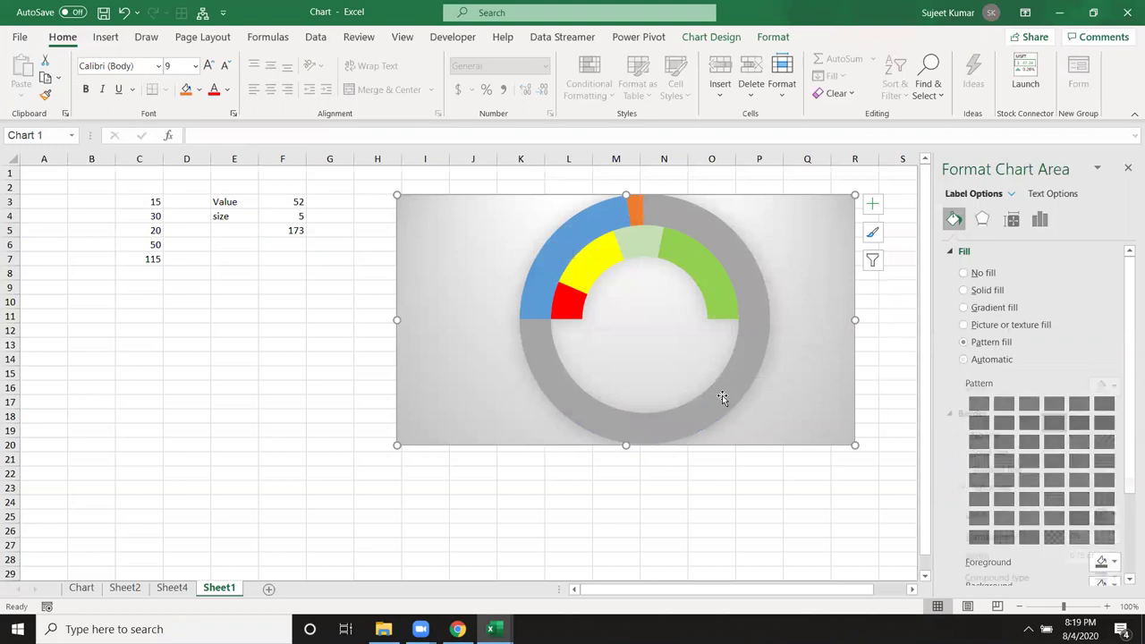
left_click(757, 358)
right_click(756, 358)
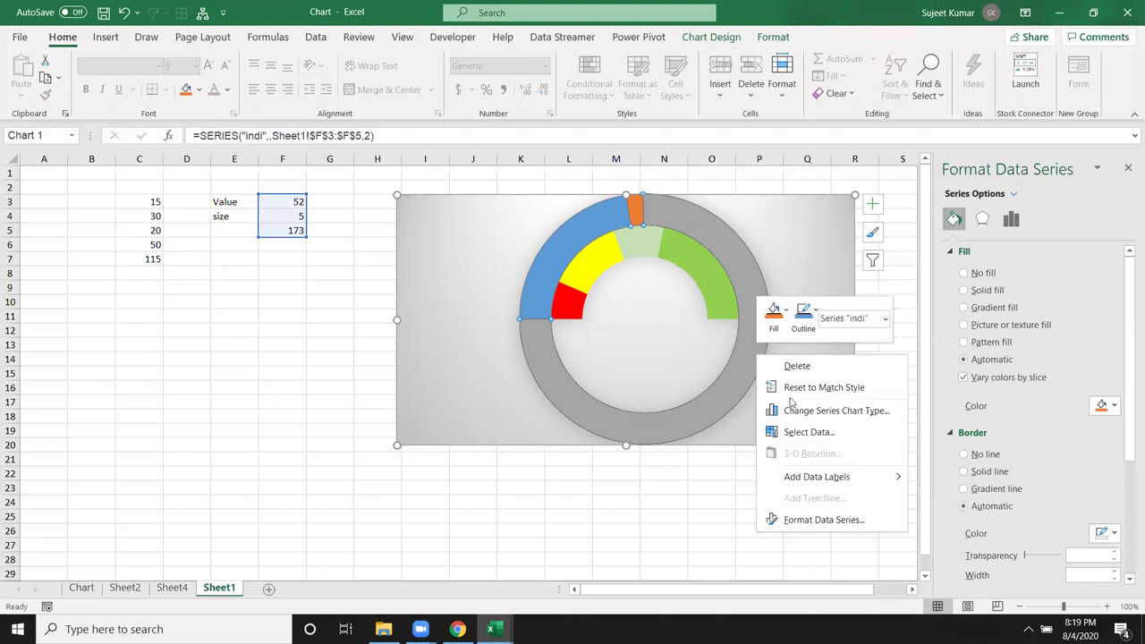
left_click(816, 518)
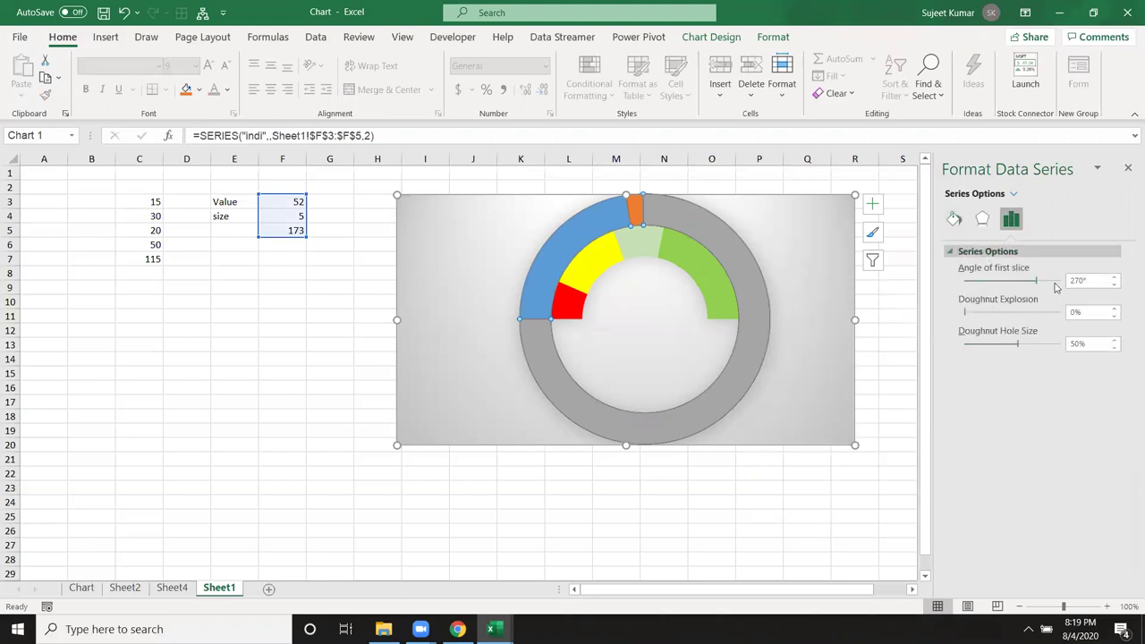
Change the indi series' chart type to Pie.
left_click(708, 300)
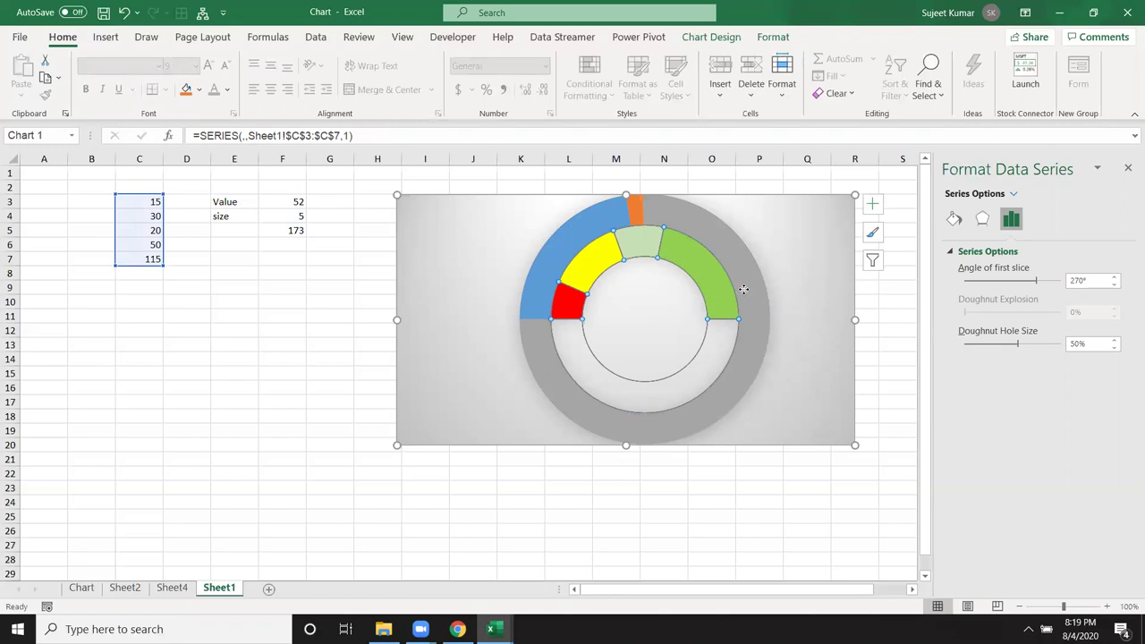
left_click(744, 290)
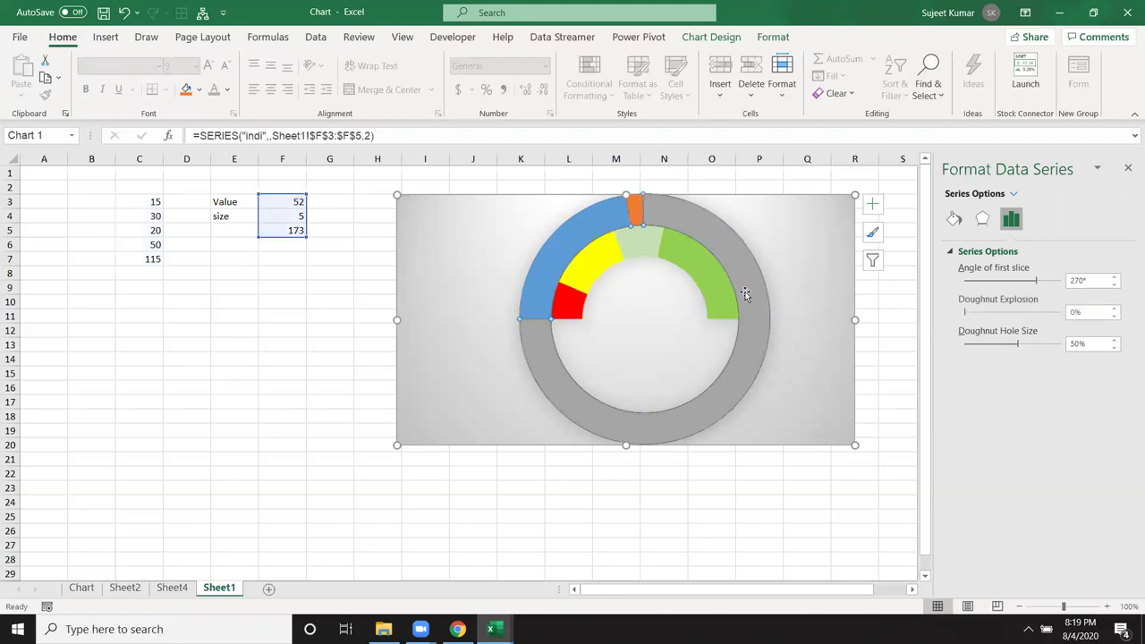
right_click(754, 367)
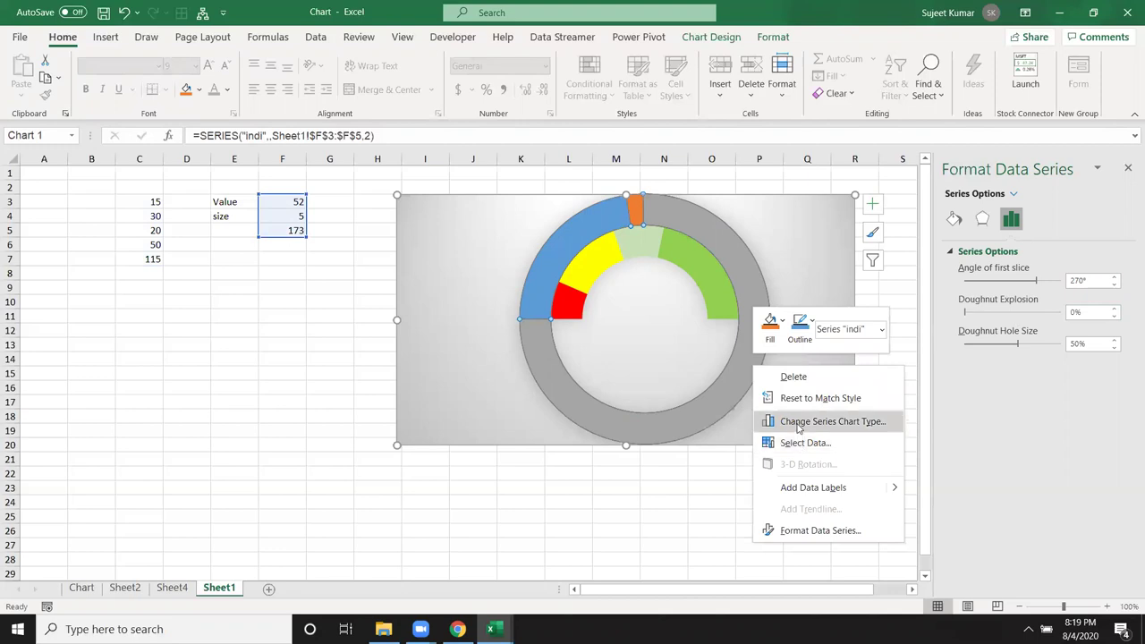
left_click(800, 427)
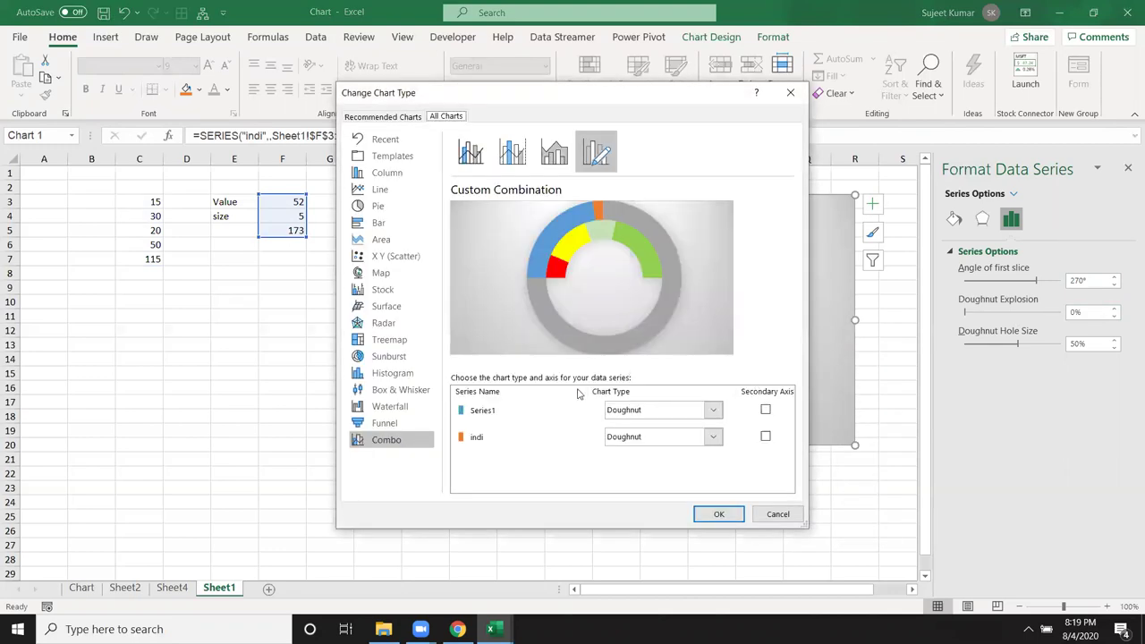
left_click(654, 438)
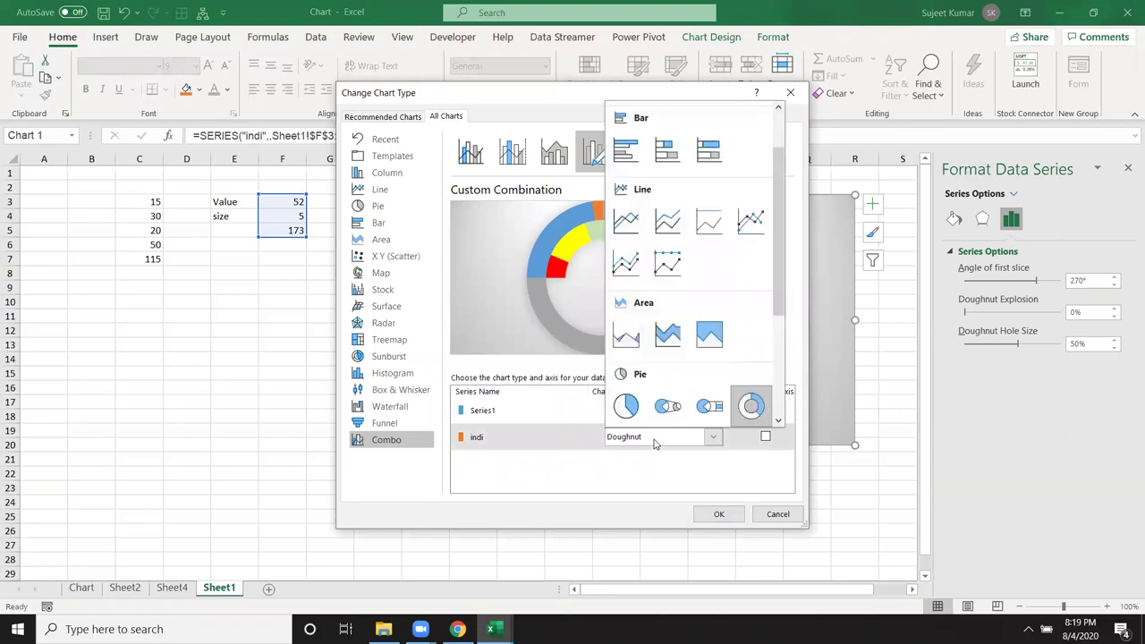
left_click(627, 407)
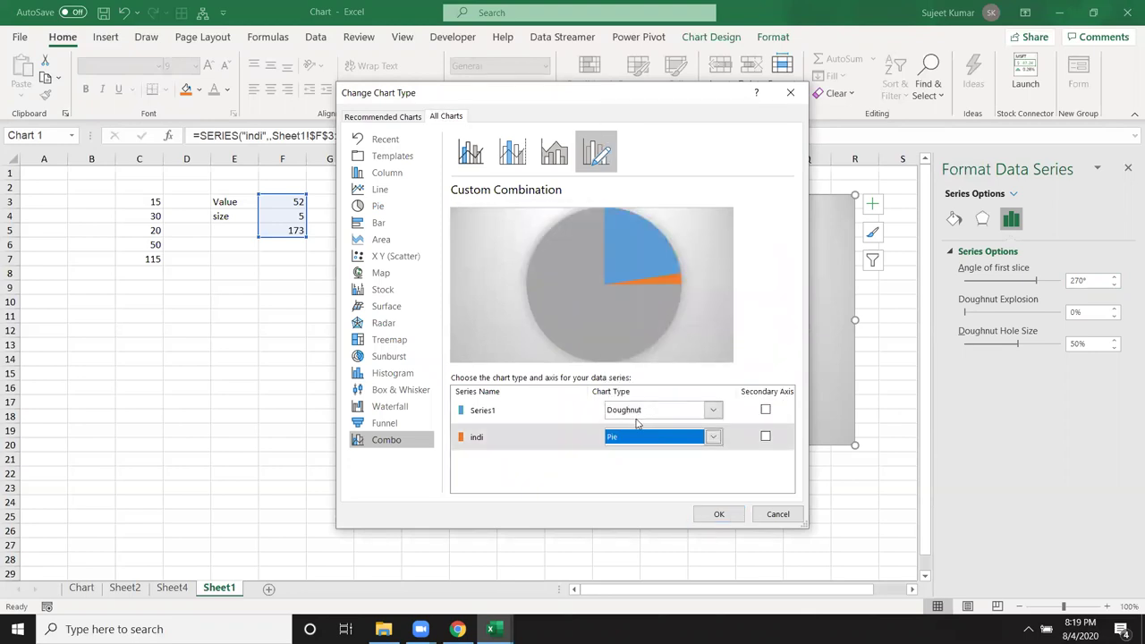
left_click(713, 517)
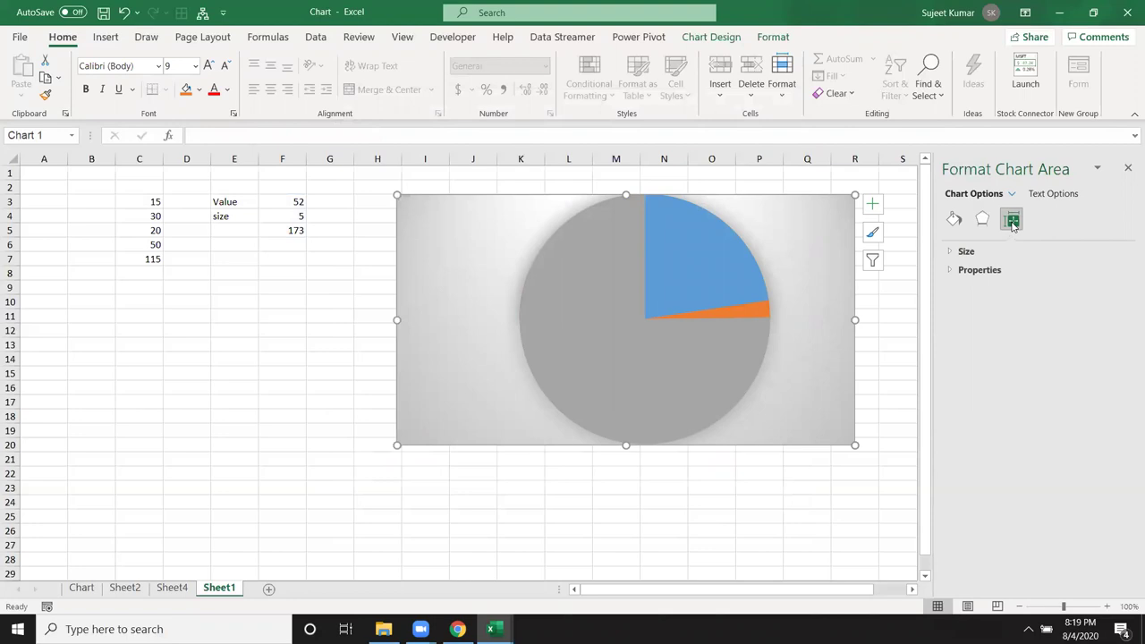
Keep the pie overlay's first-slice angle at 270° and select a single pie slice.
left_click(722, 378)
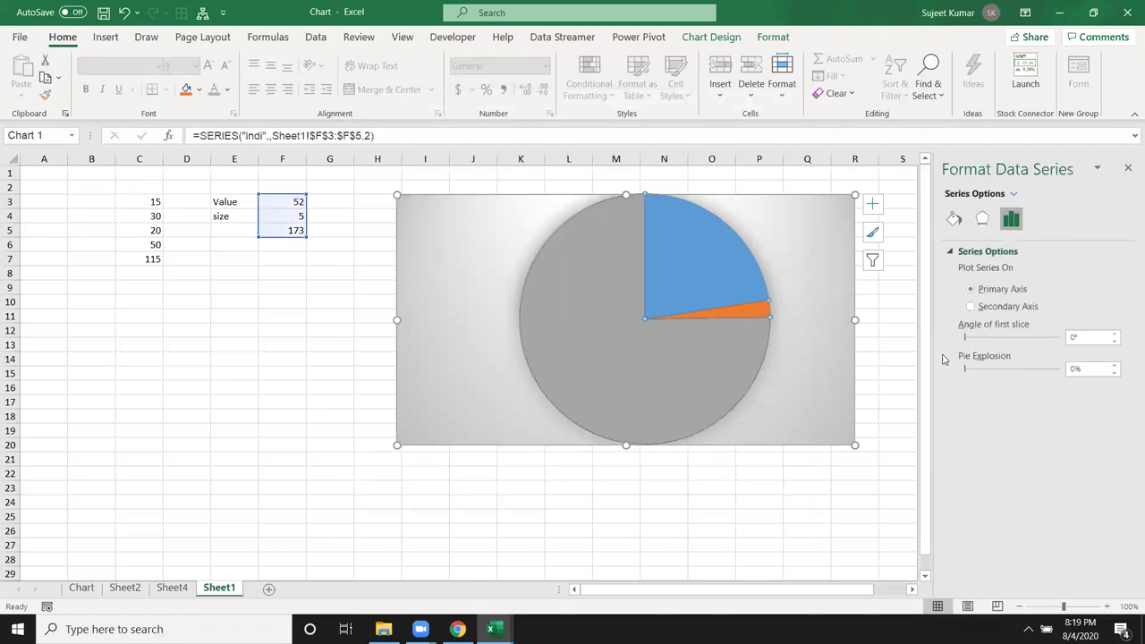
double_click(1081, 341)
type("270")
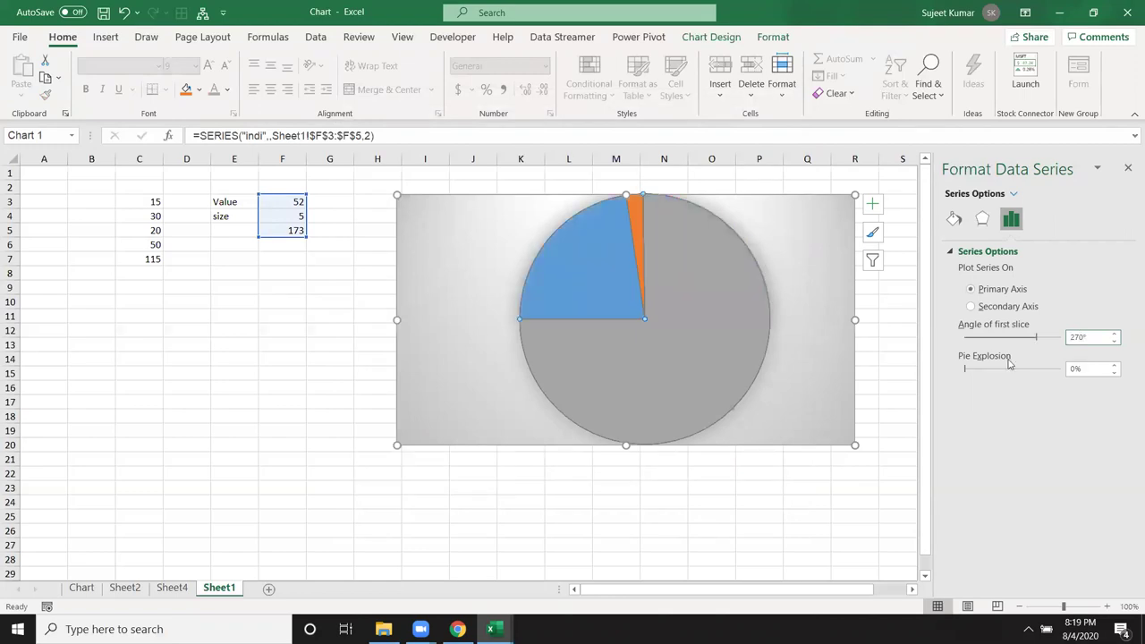
mouse_move(635, 200)
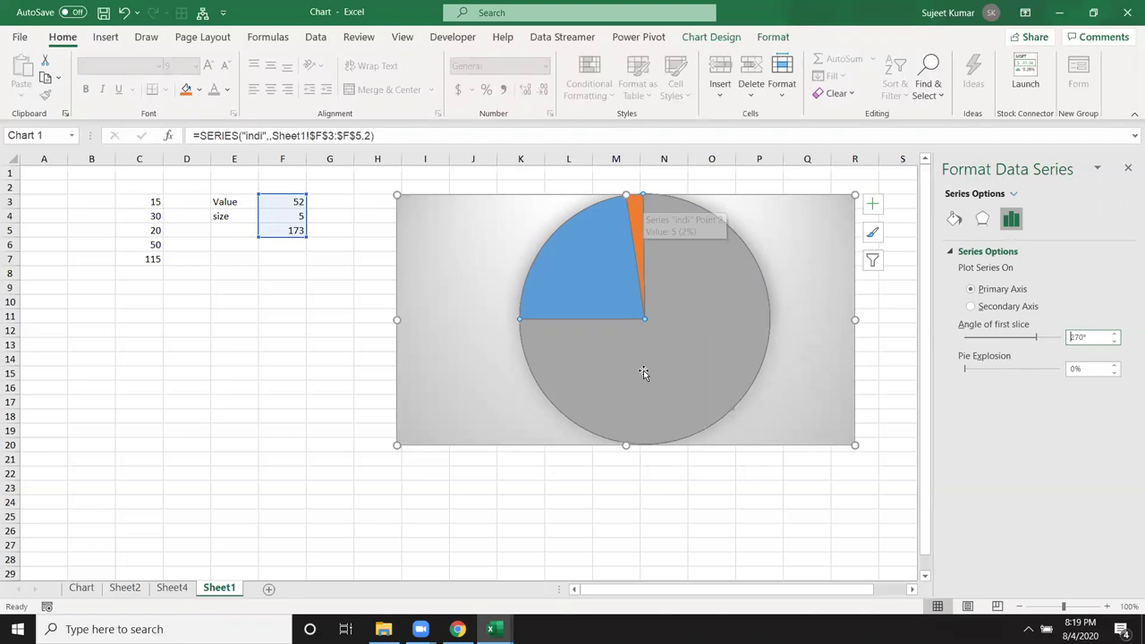
left_click(694, 342)
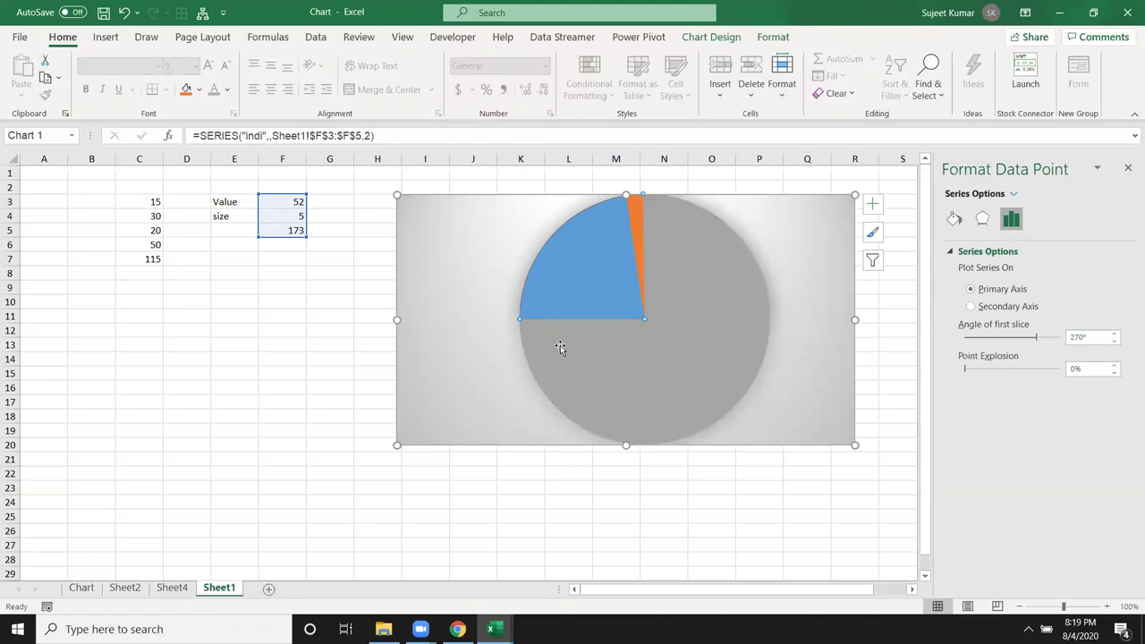
left_click(621, 288)
Give the large 173 pie slice No fill and No Shadow.
left_click(954, 219)
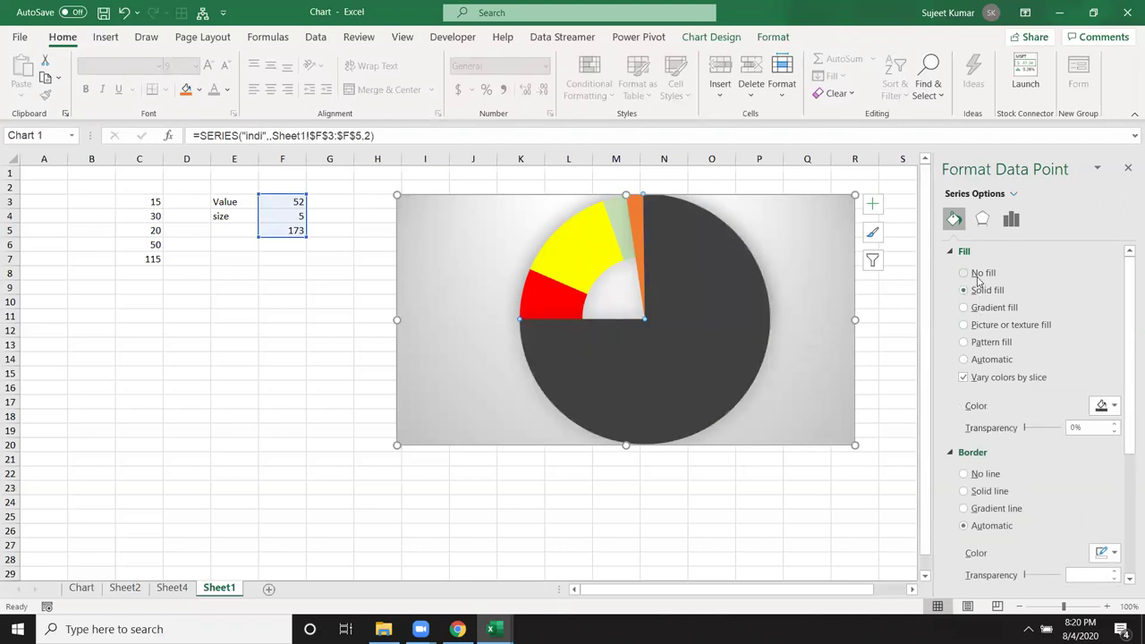
left_click(978, 275)
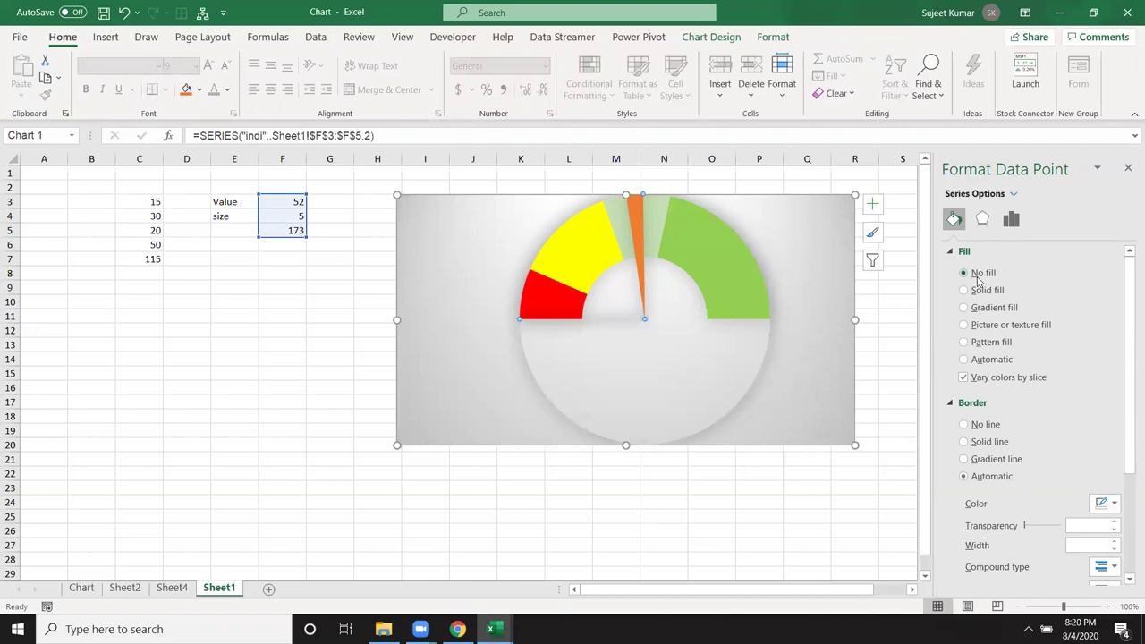
left_click(1011, 219)
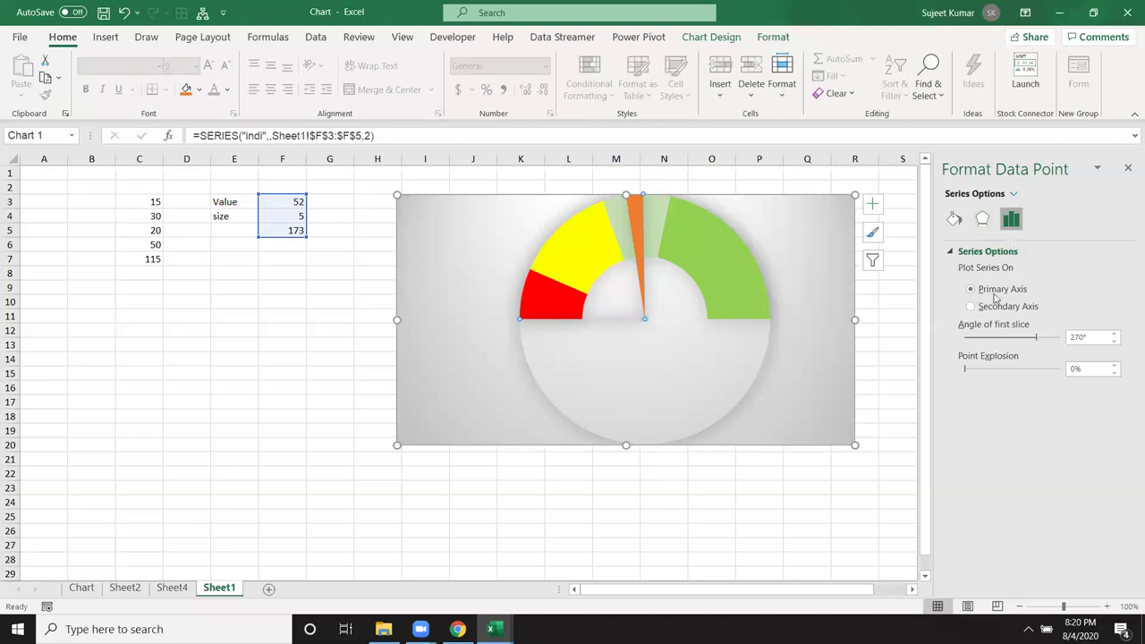
left_click(981, 222)
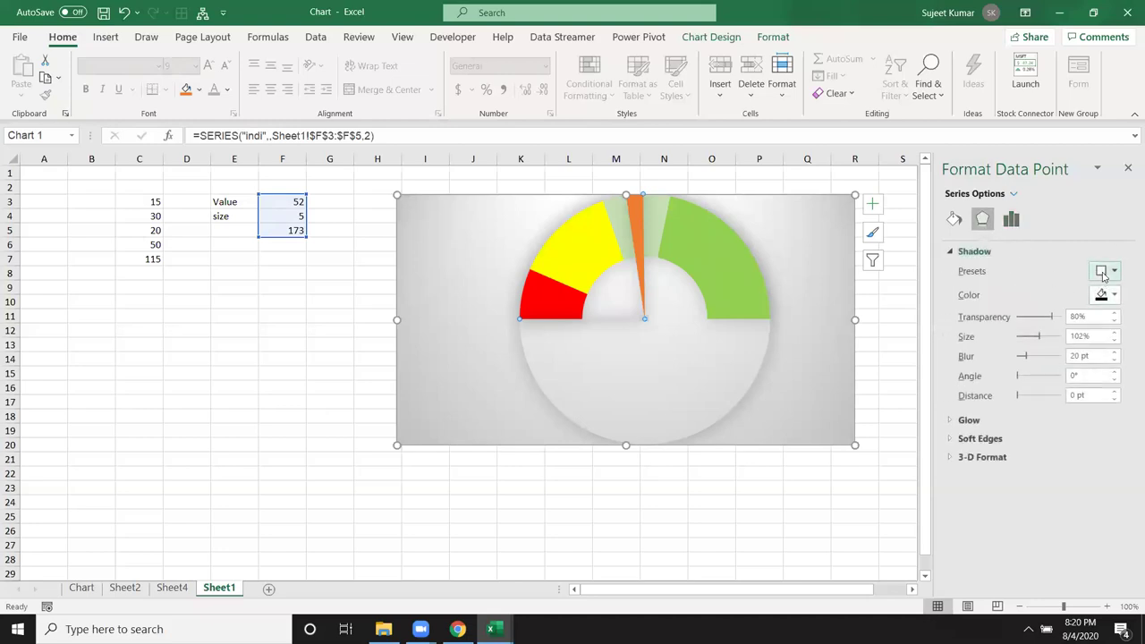
left_click(1104, 272)
left_click(1033, 322)
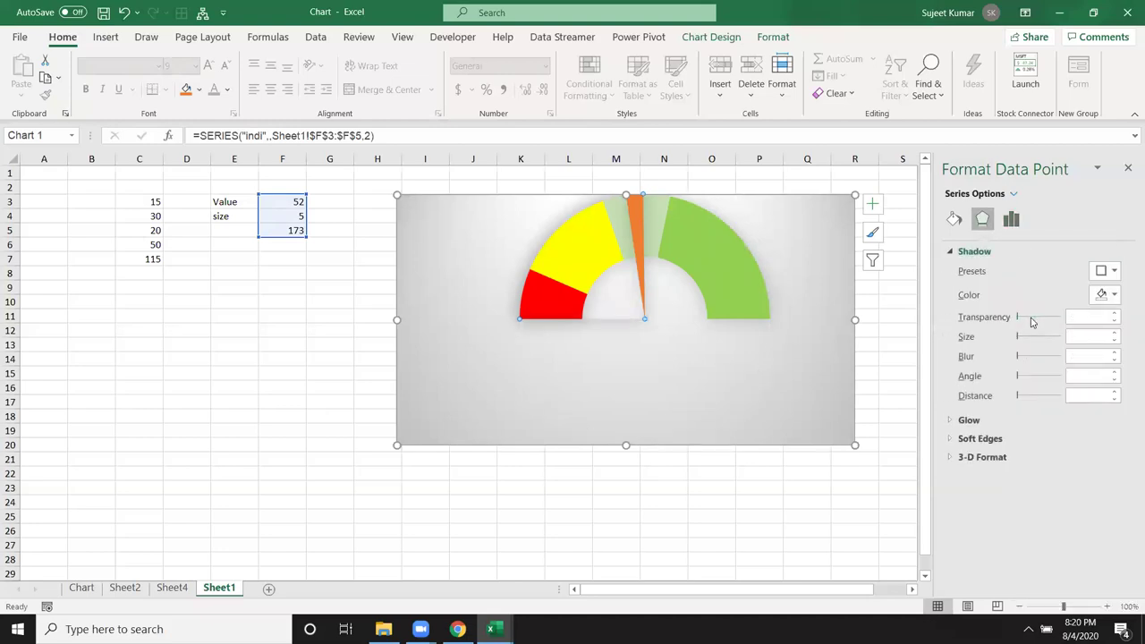
Set the yellow gauge segment's shadow to No Shadow as well.
left_click(587, 271)
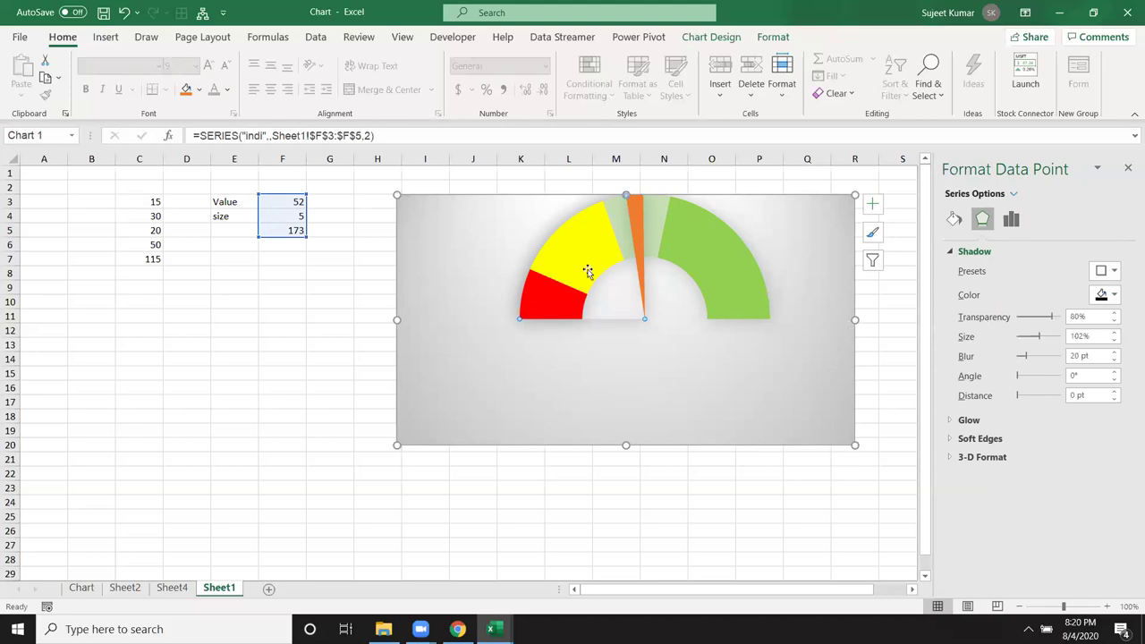
left_click(1106, 271)
left_click(1024, 322)
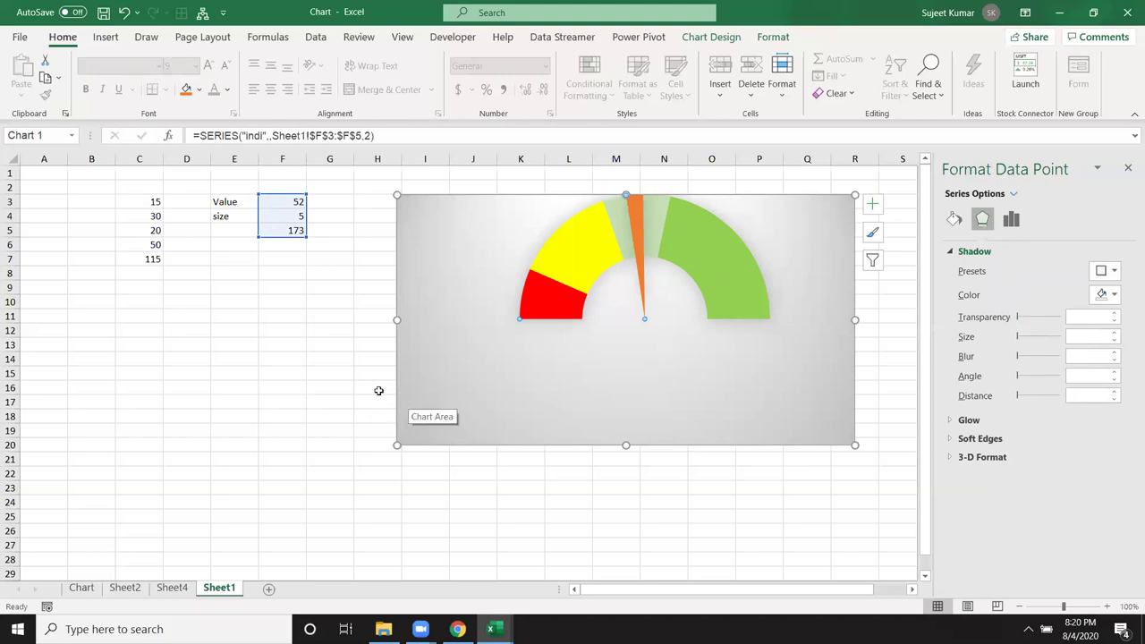
left_click(278, 386)
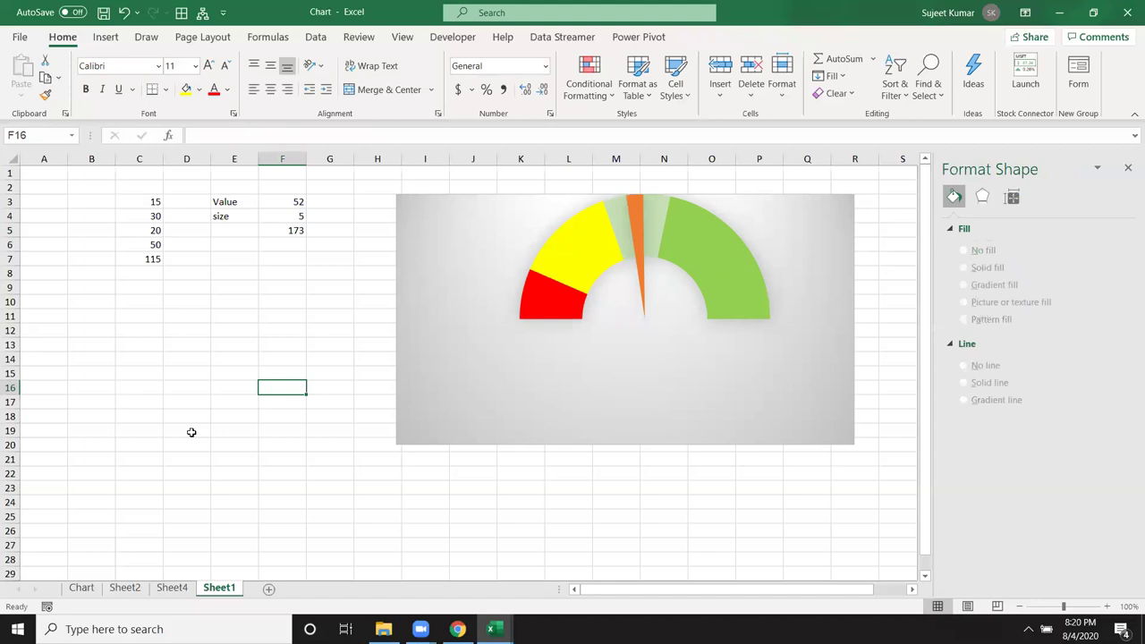
Change the Value in F3 to 10, making F5 show 215.
left_click(297, 216)
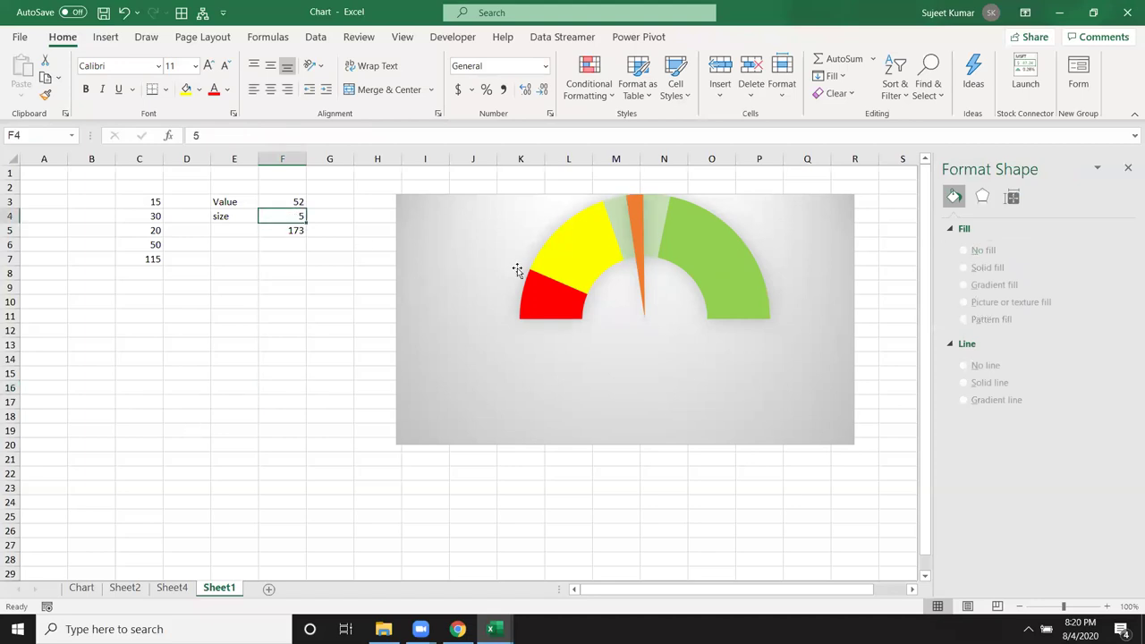
key("Up")
type("10")
key("Return")
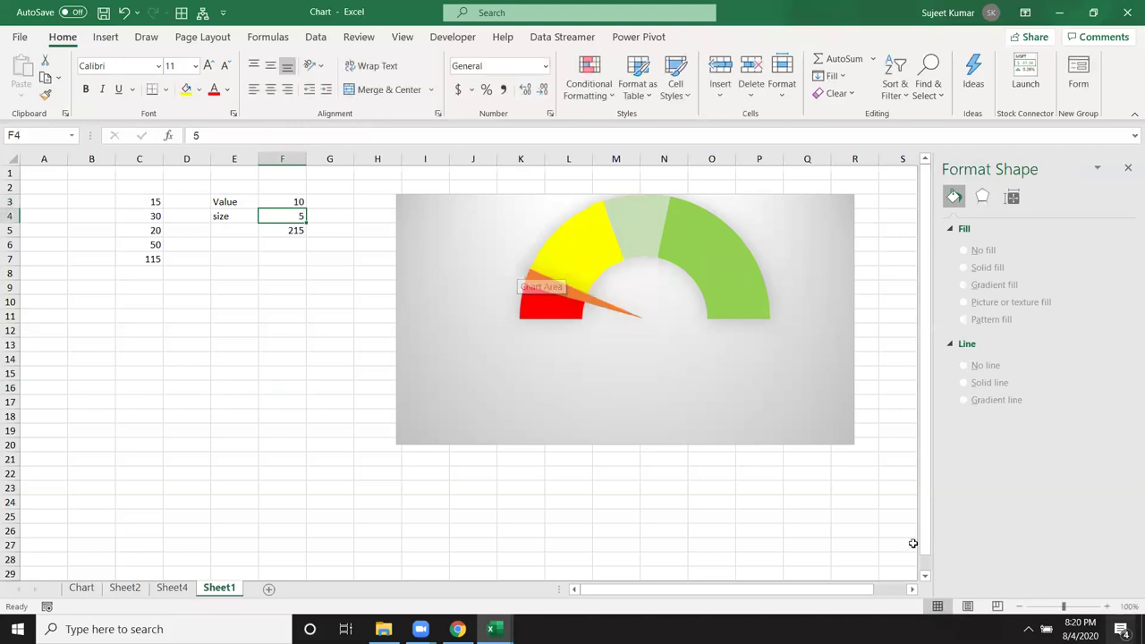
Give the needle slice a solid dark grey fill.
left_click(568, 289)
left_click(568, 289)
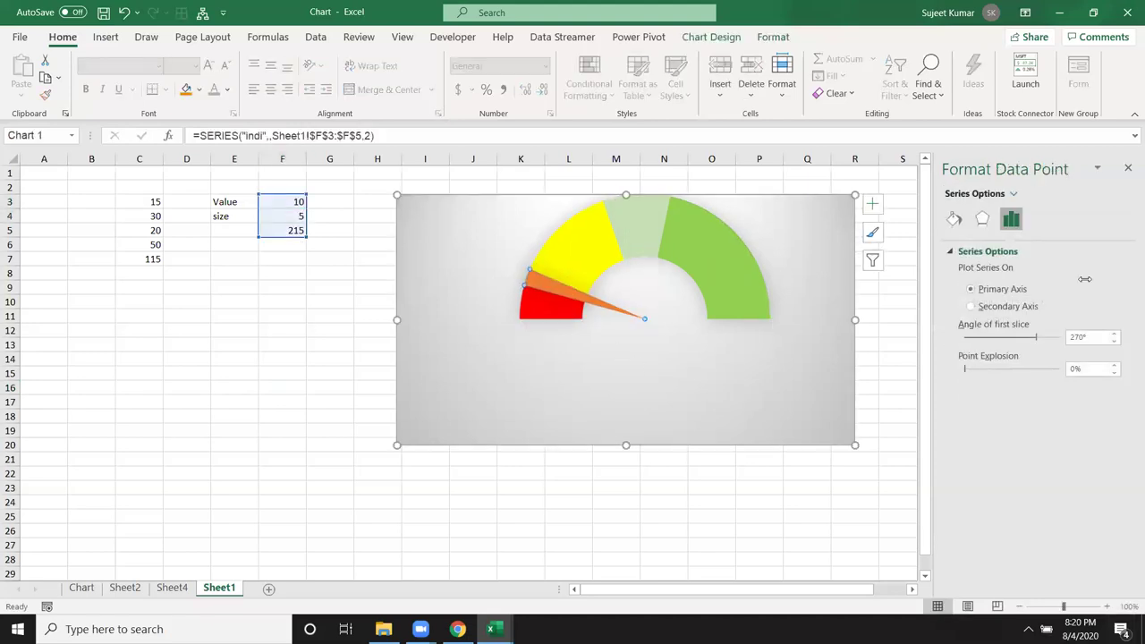
left_click(954, 218)
left_click(987, 290)
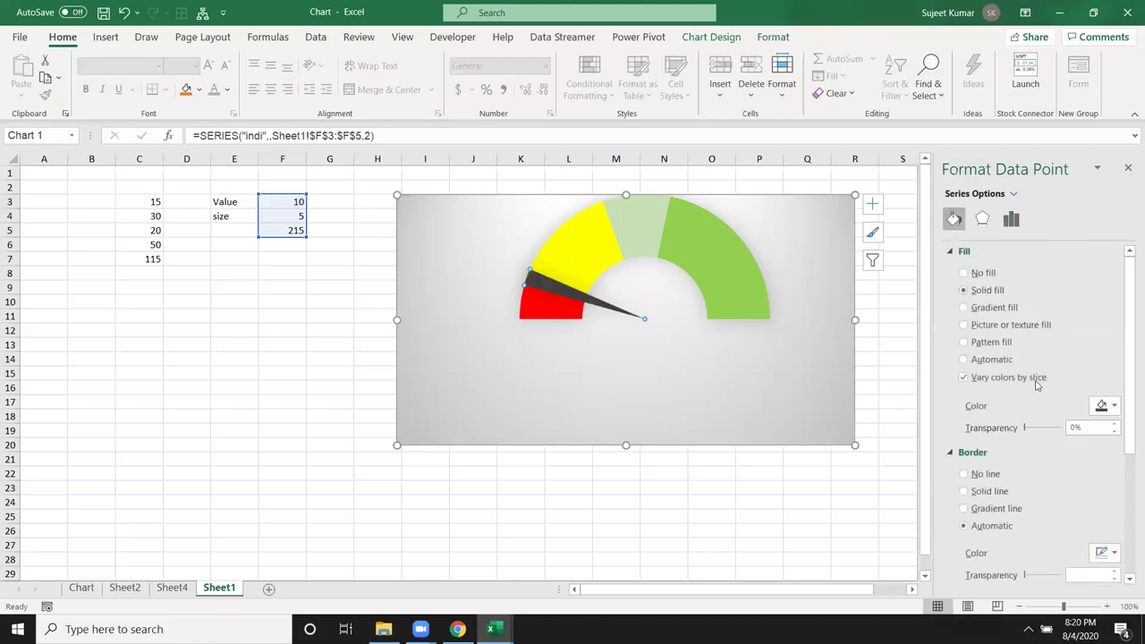
left_click(152, 359)
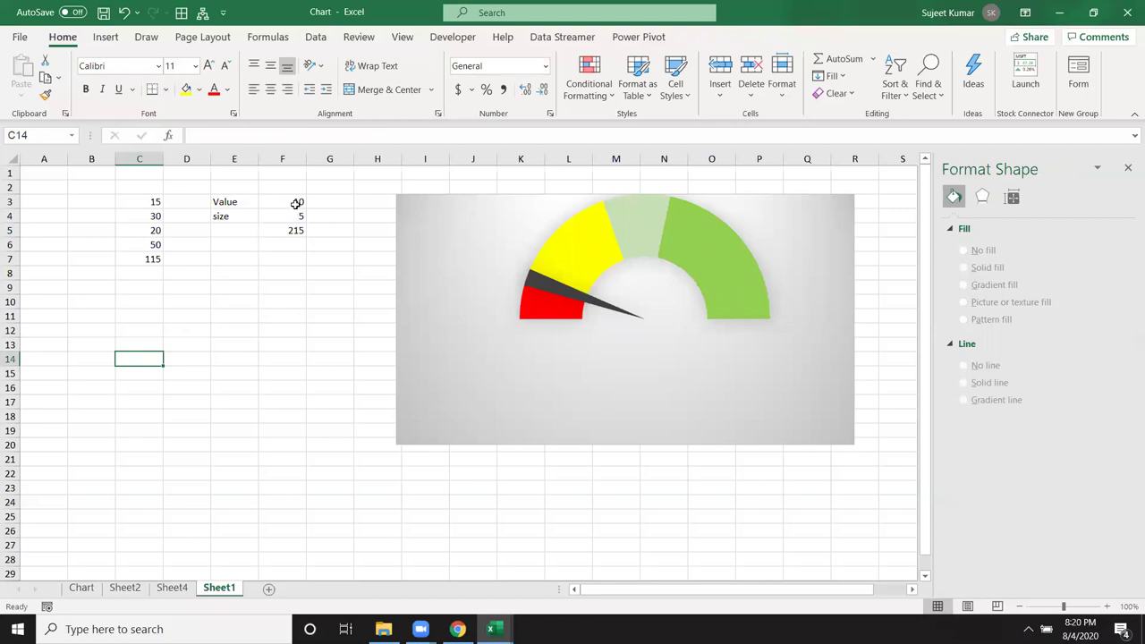
Set the needle size in F4 to 3 after checking the speedometer reference images.
left_click(597, 311)
left_click(363, 333)
key("alt+Tab")
key("alt+Tab")
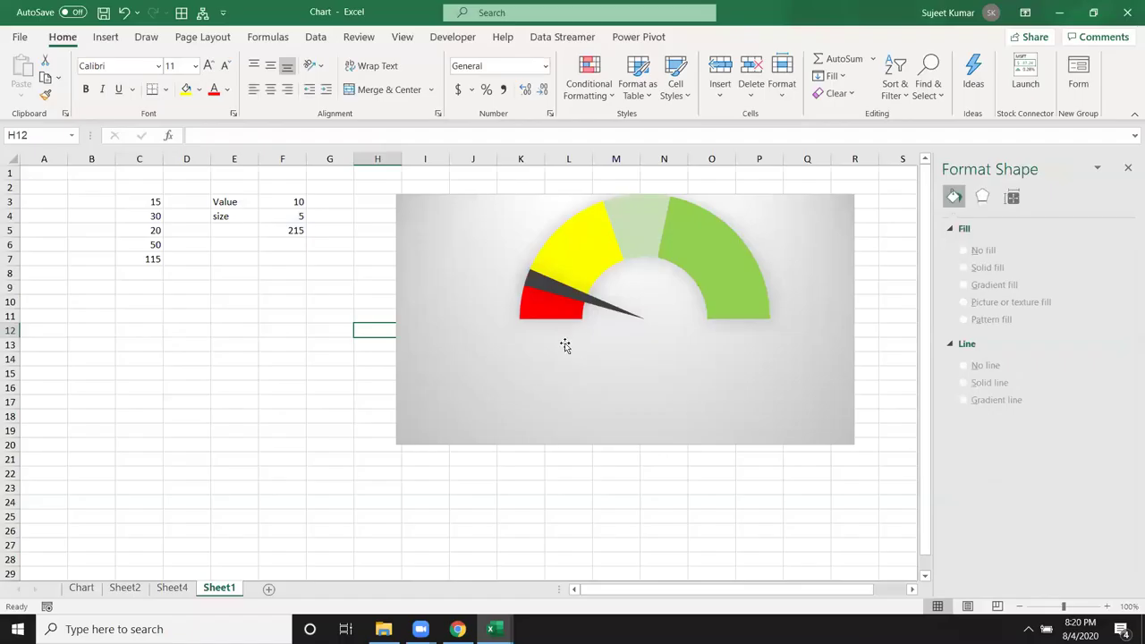
left_click(287, 220)
type("3")
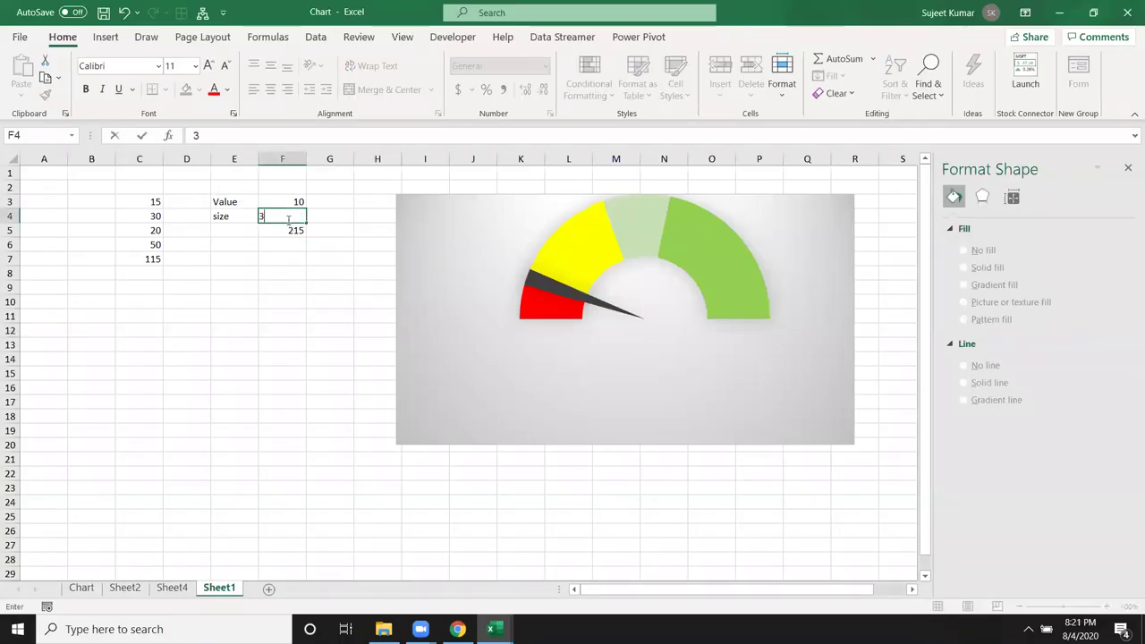
key("Return")
Try needle sizes 2 and 1 in F4, settling on 2 so F5 reads 218.
left_click(287, 219)
type("2")
key("Return")
left_click(285, 218)
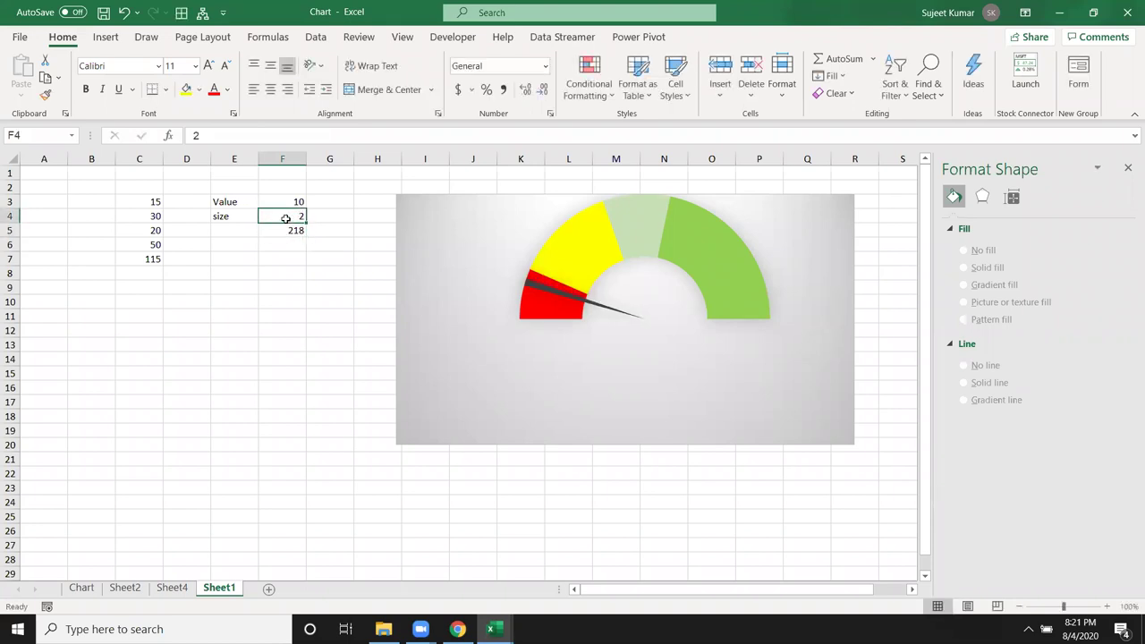
type("1")
key("Return")
left_click(285, 218)
type("2")
key("Return")
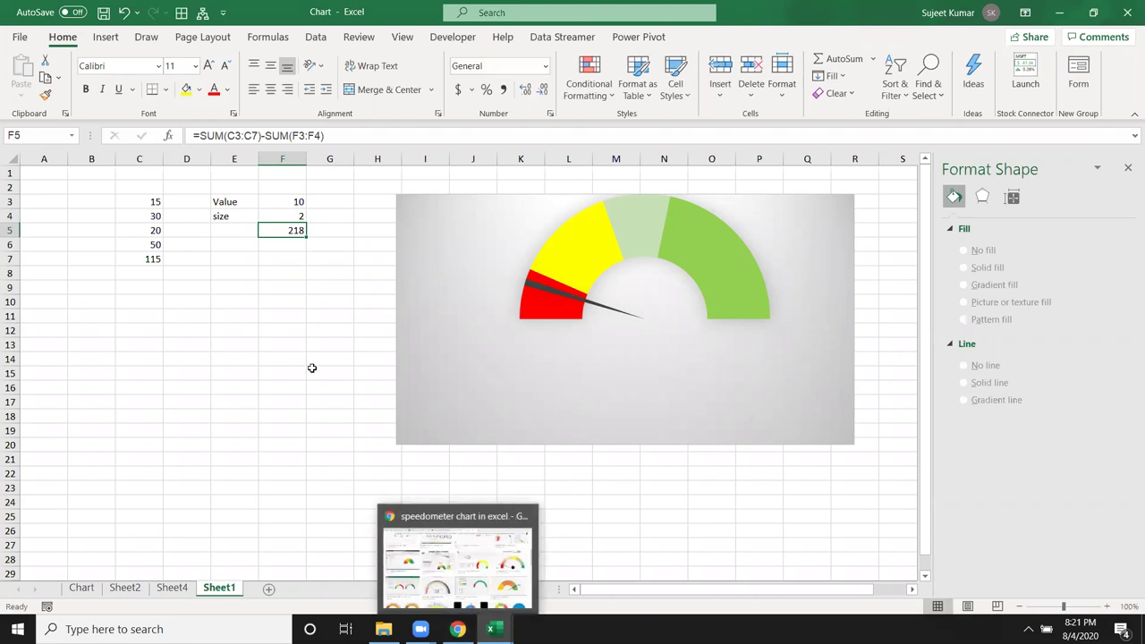
Open the Shapes gallery under Insert > Illustrations to reach the Lines section.
left_click(203, 361)
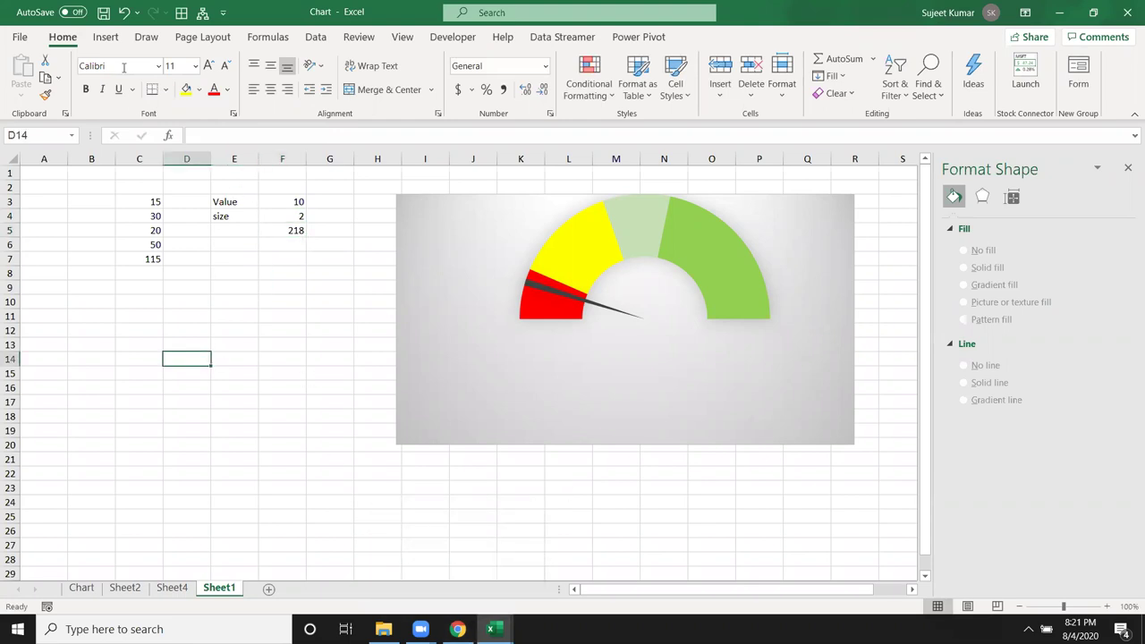
left_click(313, 40)
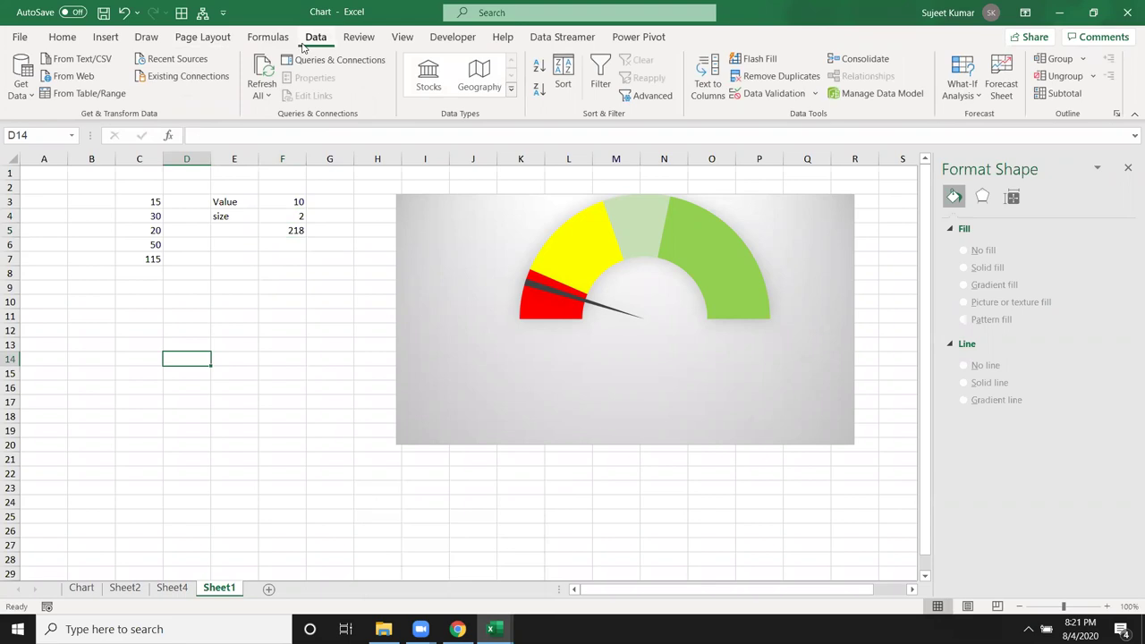
left_click(268, 39)
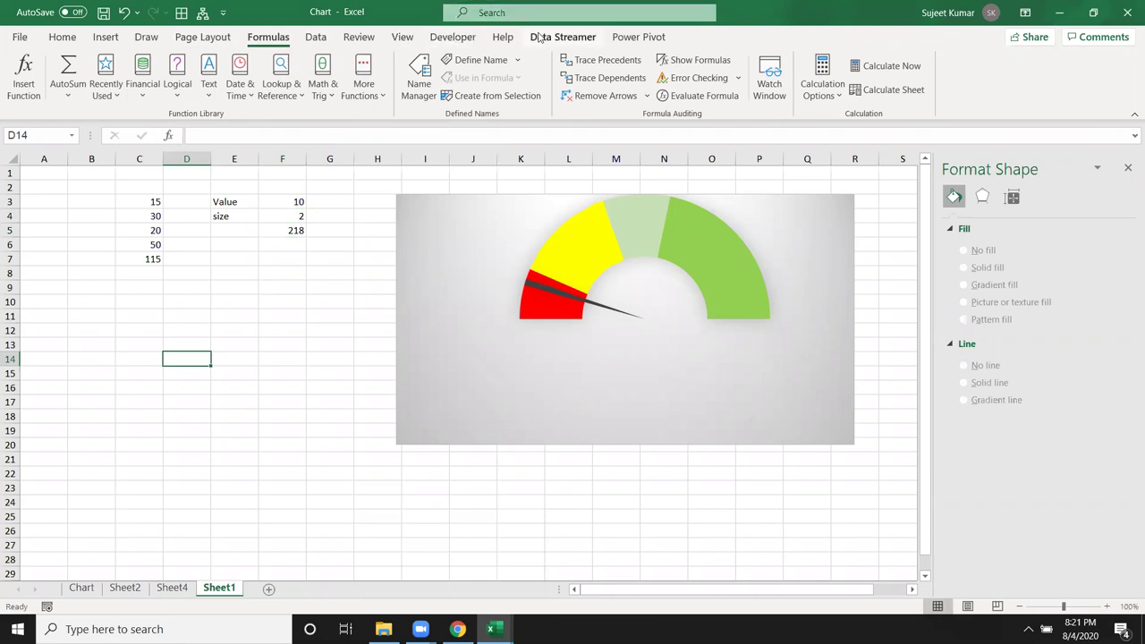
left_click(105, 38)
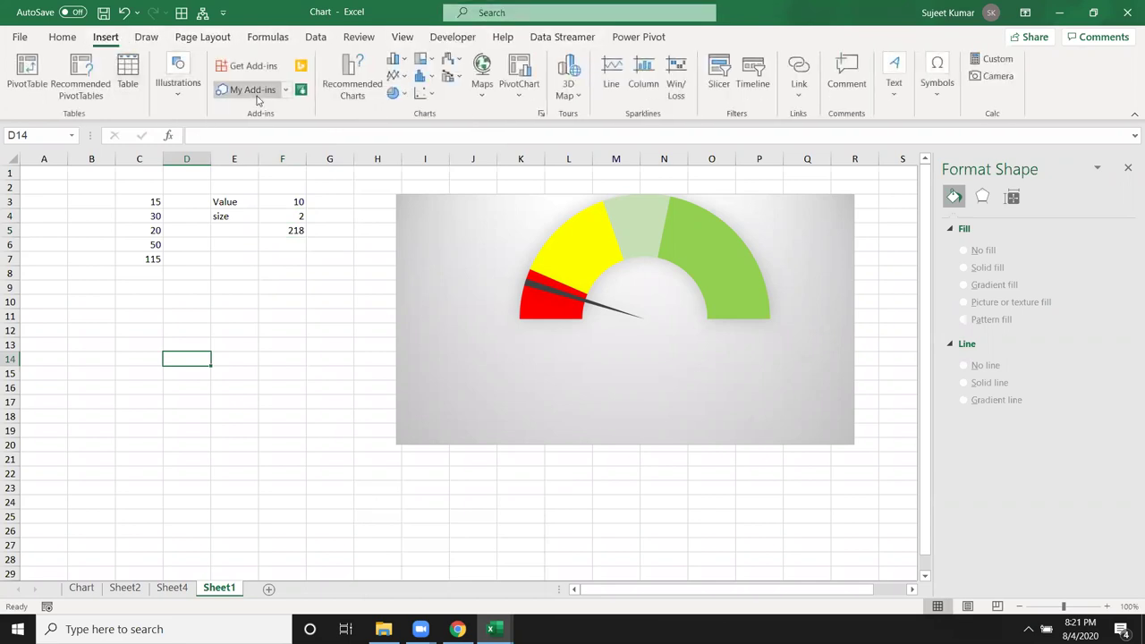
left_click(178, 85)
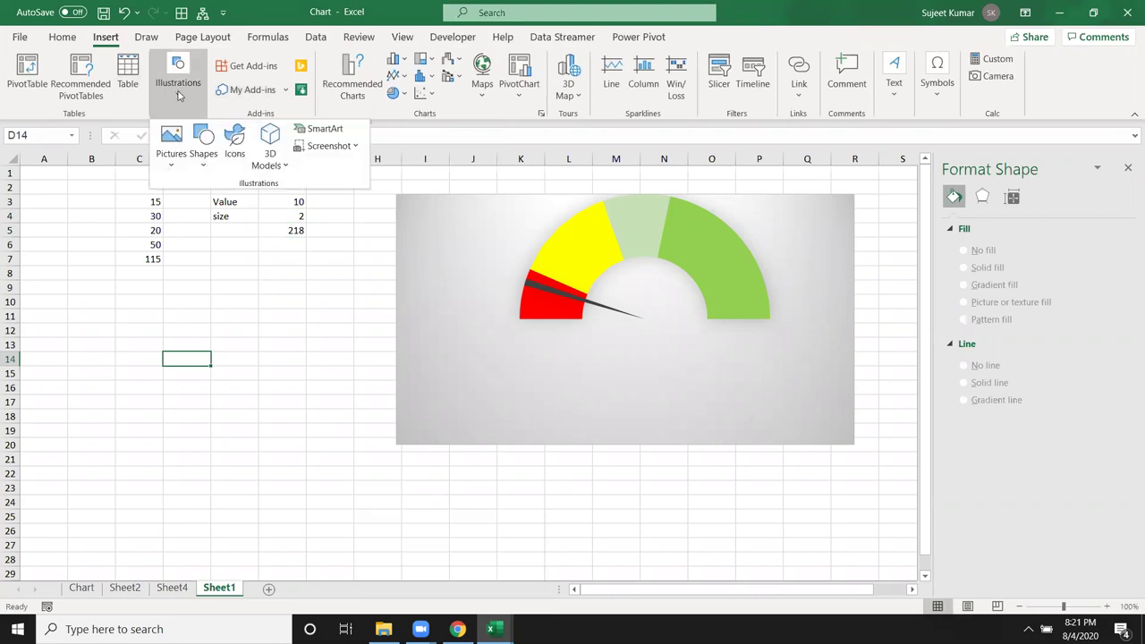
left_click(206, 170)
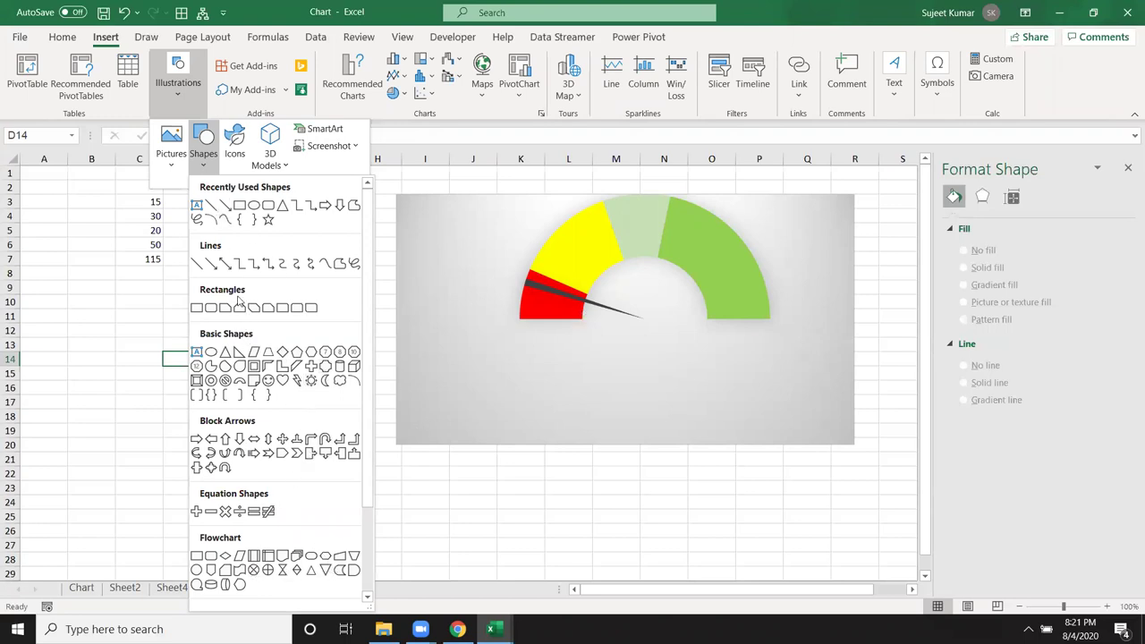
Draw a double-headed arrow line below the table and give it a 6 pt outline weight.
left_click(226, 265)
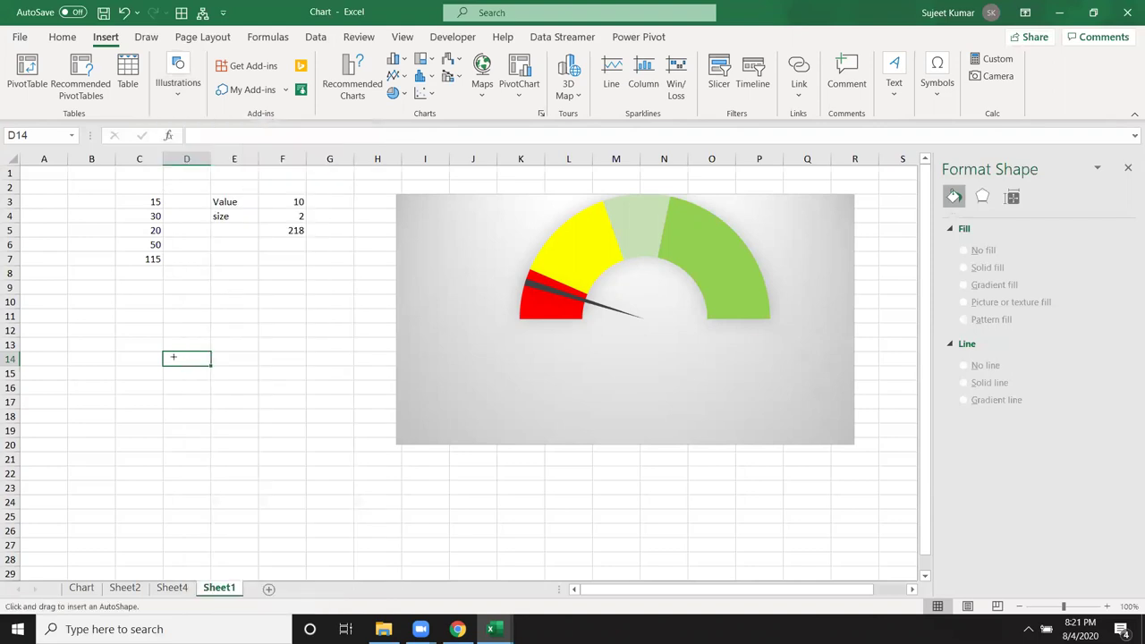
left_click_drag(131, 318, 272, 465)
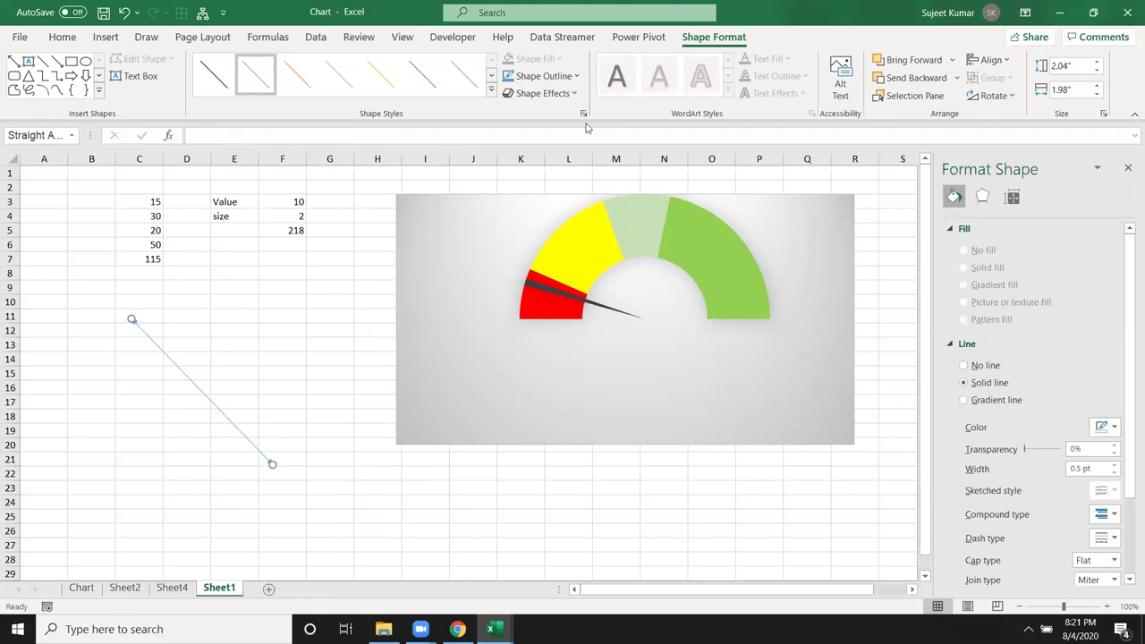
left_click(562, 76)
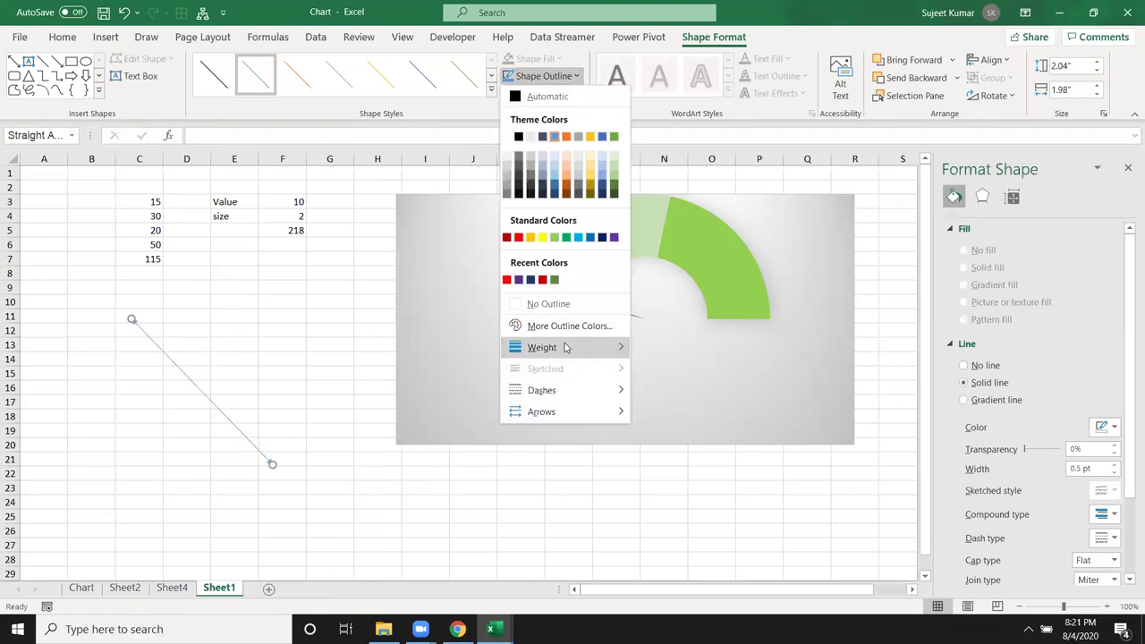
mouse_move(564, 347)
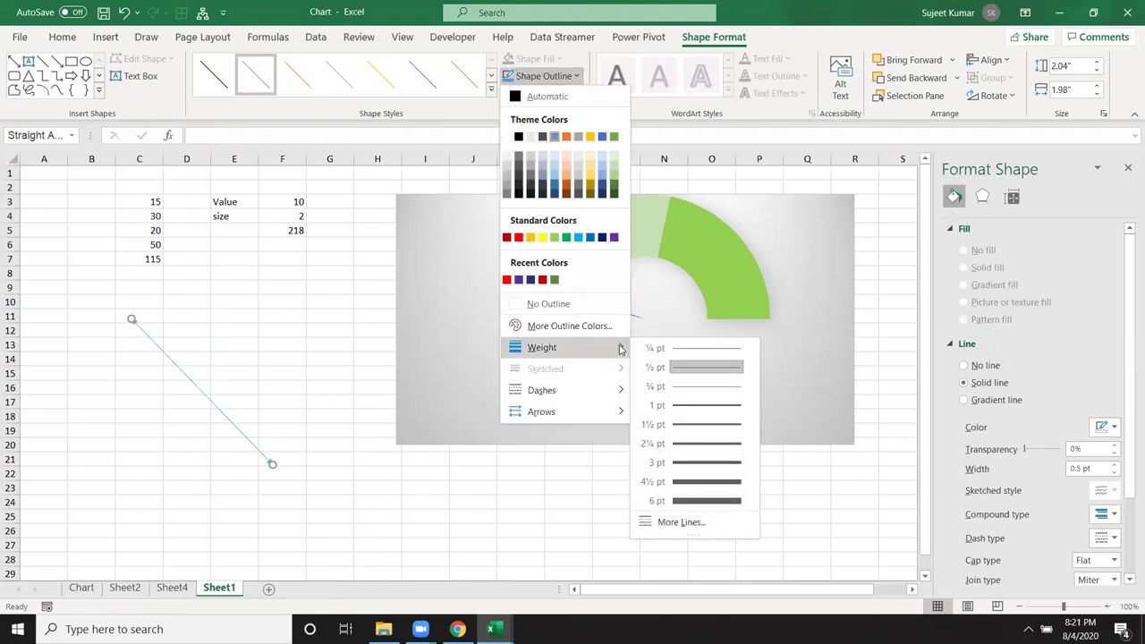
left_click(694, 498)
Drag the arrow's top end so the line stands vertically with its top at F10.
left_click(287, 374)
left_click(208, 398)
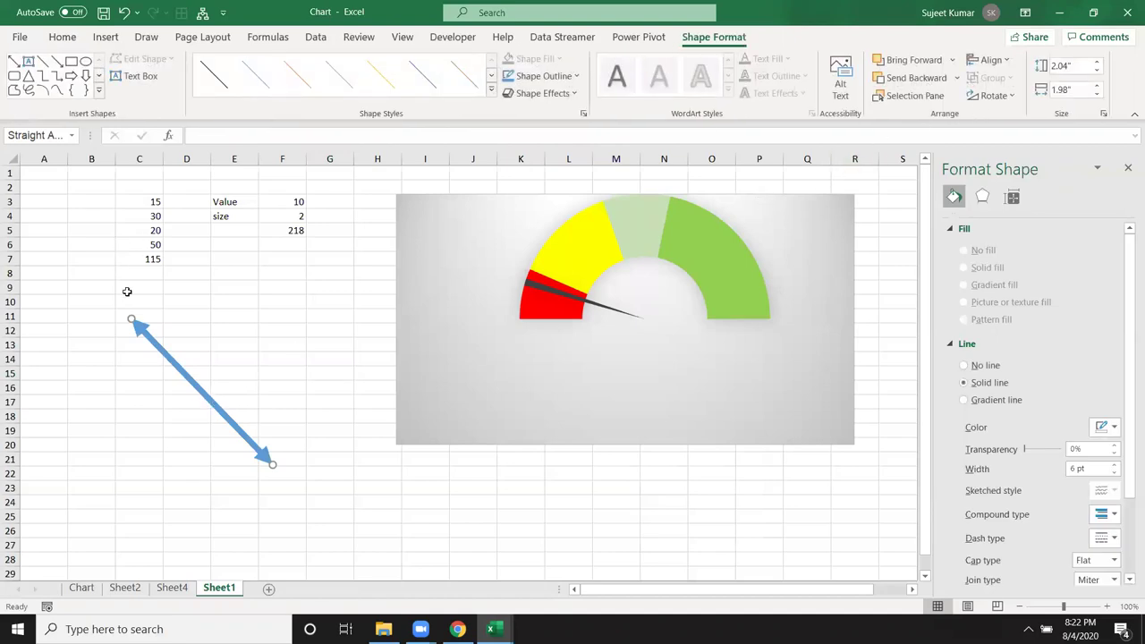
left_click_drag(145, 319, 271, 302)
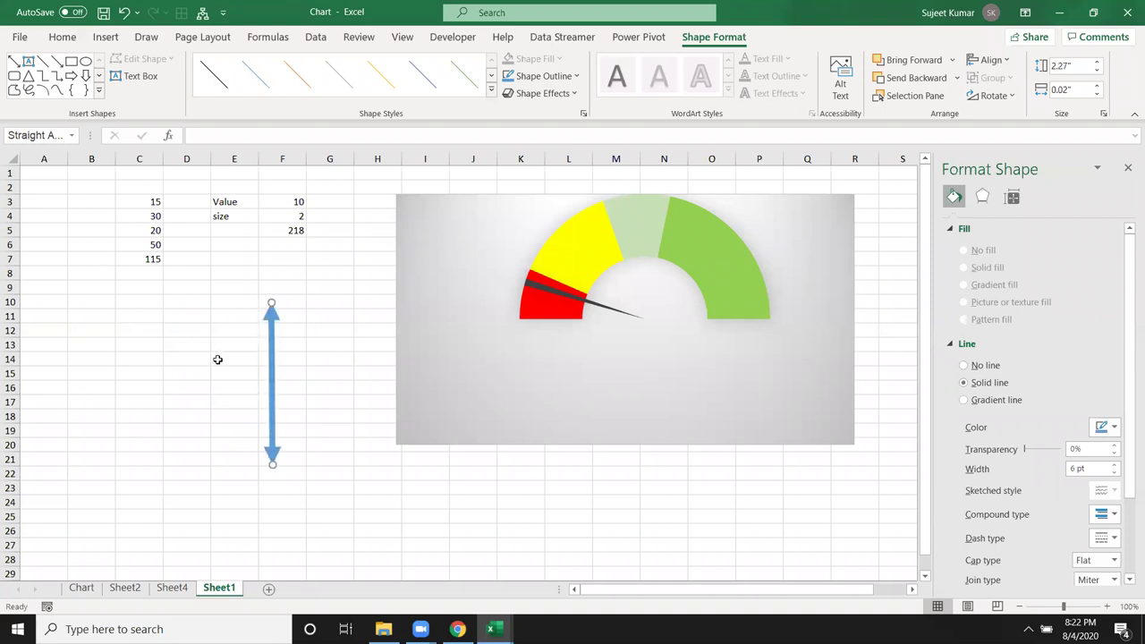
left_click(290, 345)
left_click(273, 338)
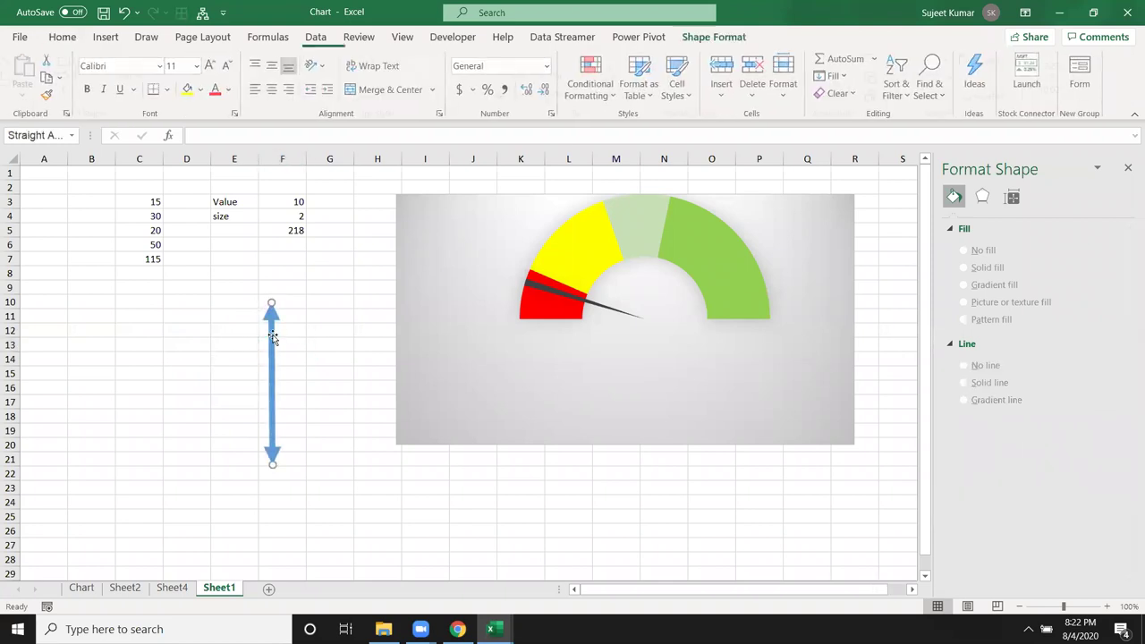
left_click(569, 298)
Try a picture fill on the needle slice using the copied arrow image.
left_click(554, 293)
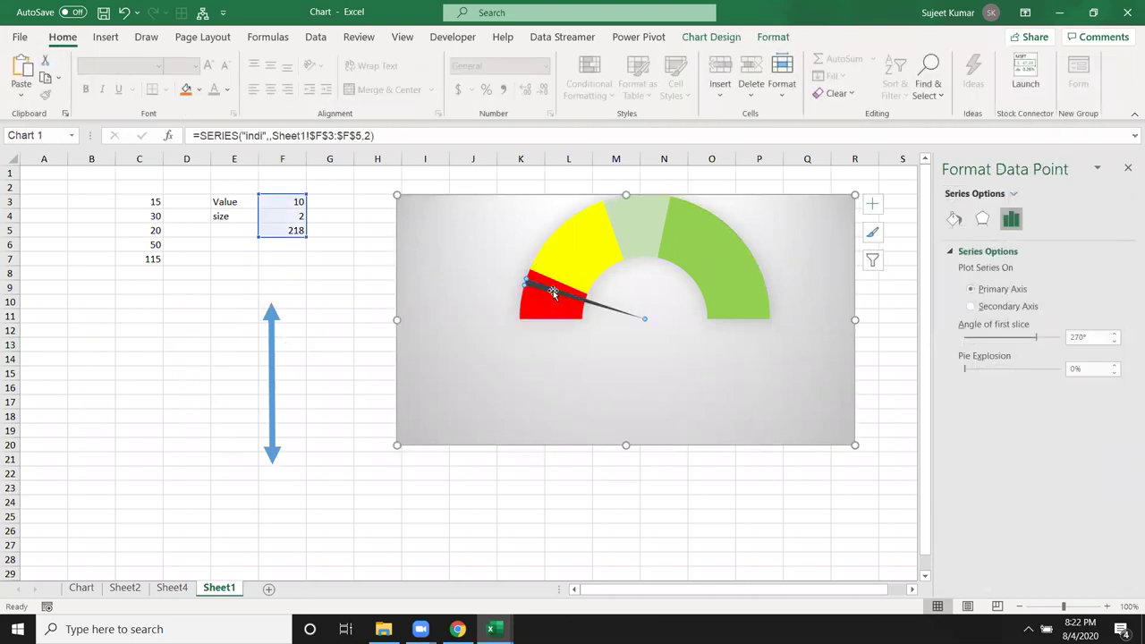
left_click(953, 218)
left_click(975, 326)
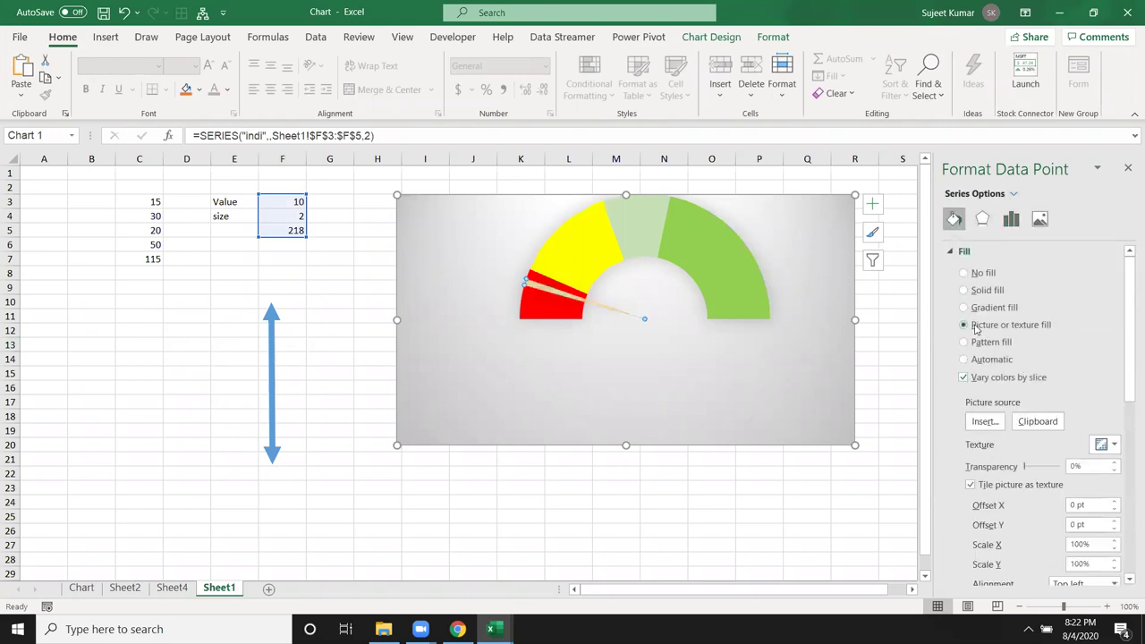
left_click(1035, 423)
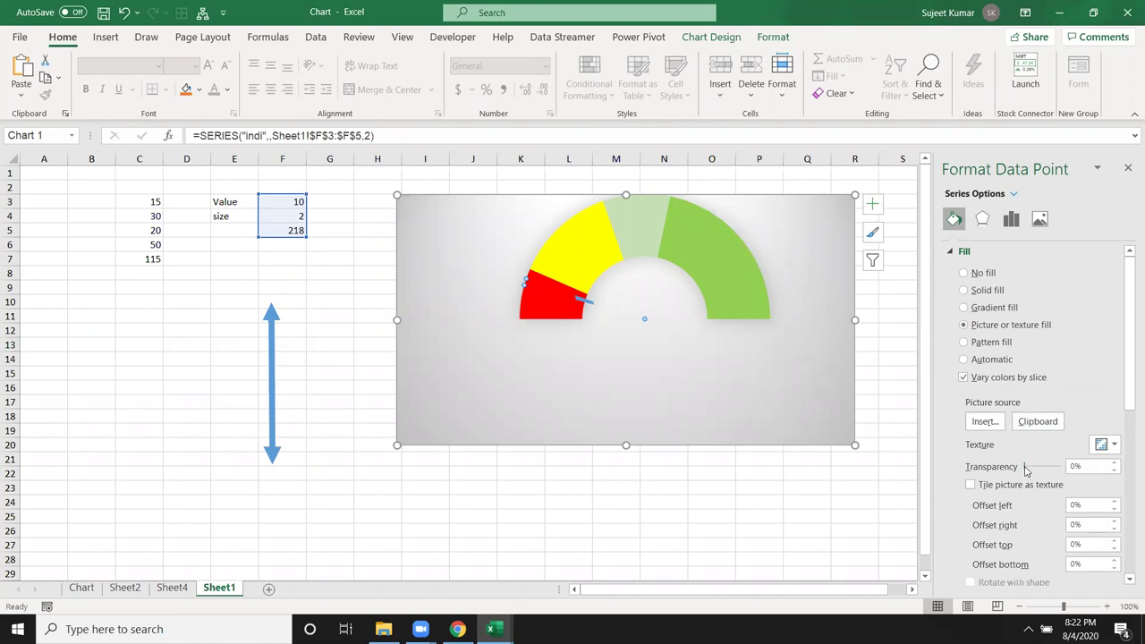
left_click_drag(1026, 471, 994, 472)
Set the needle slice's shadow to No Shadow.
mouse_move(582, 298)
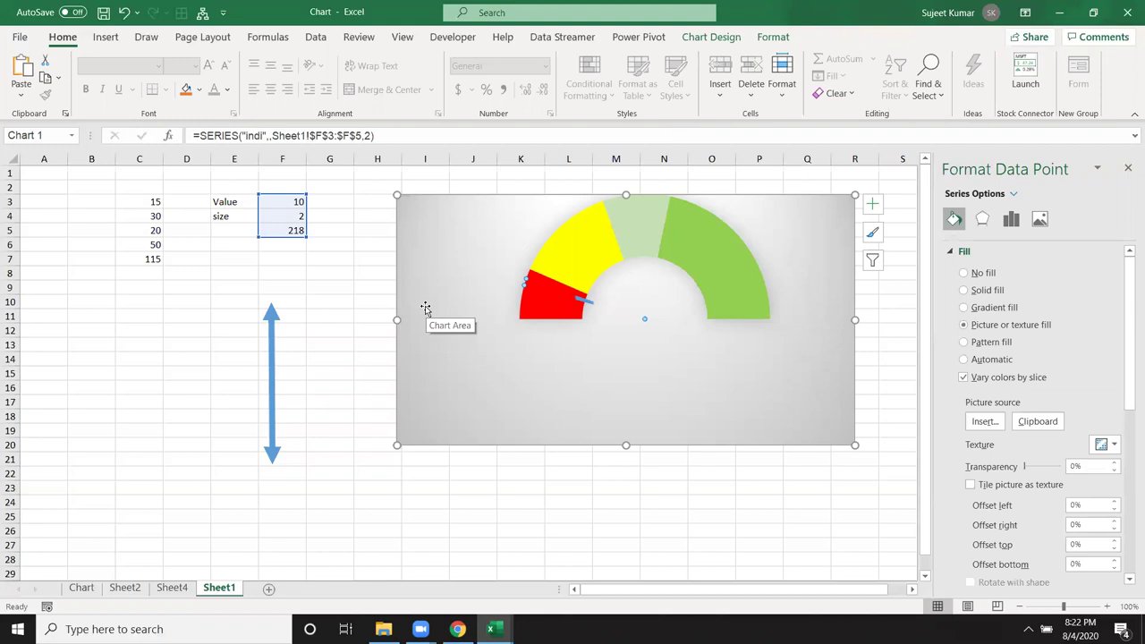
left_click(1012, 224)
left_click(1039, 221)
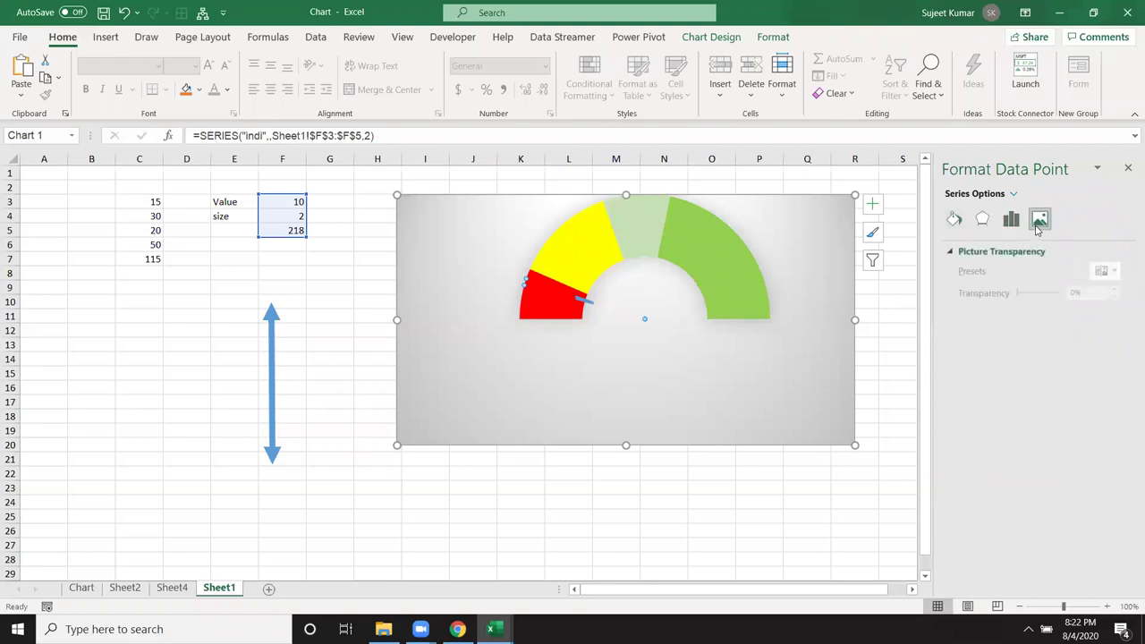
left_click(983, 220)
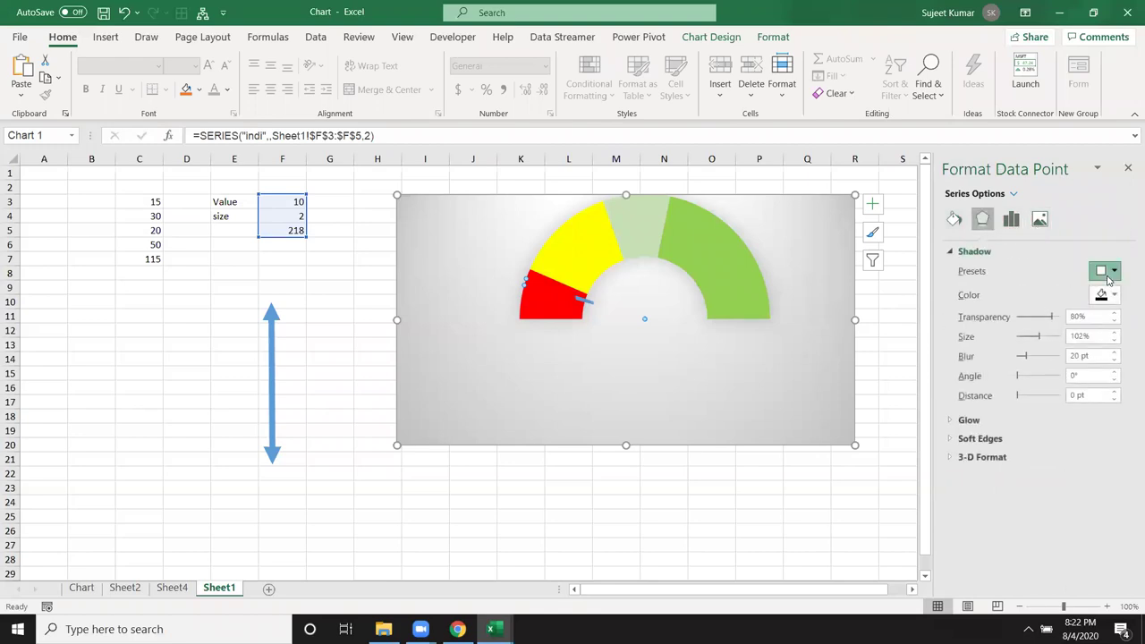
left_click(1105, 270)
left_click(1031, 328)
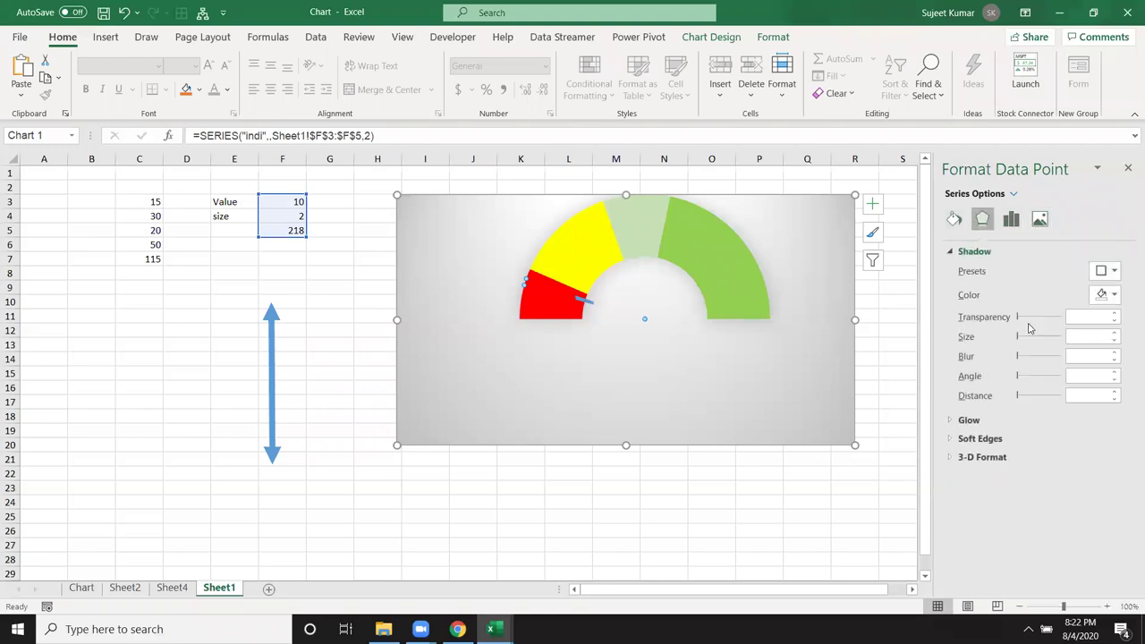
left_click(1105, 271)
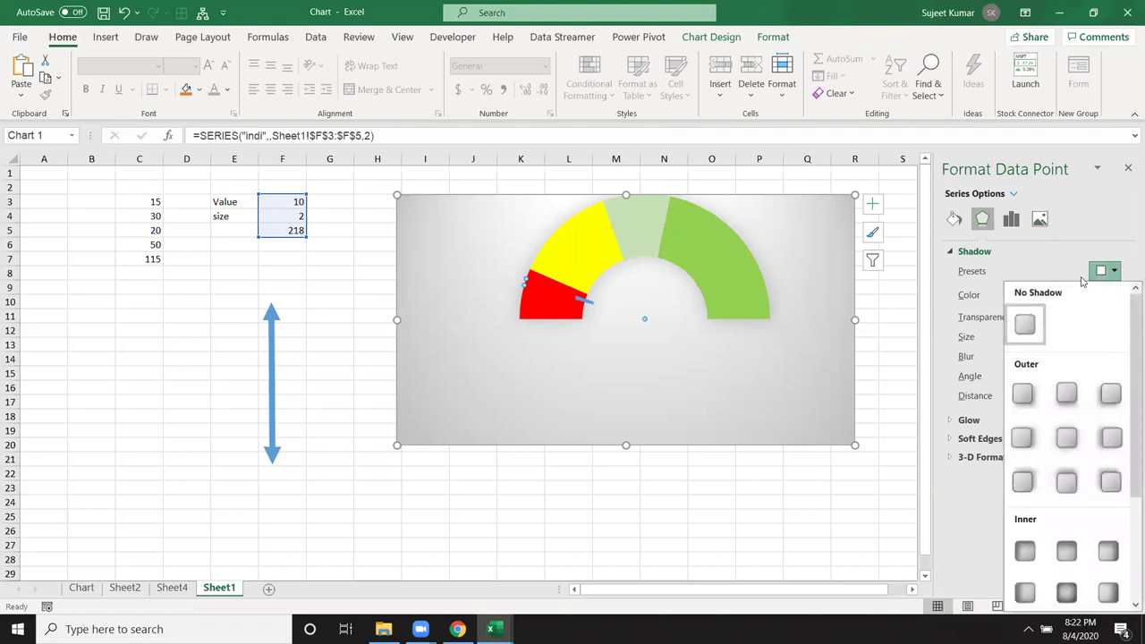
left_click(1027, 322)
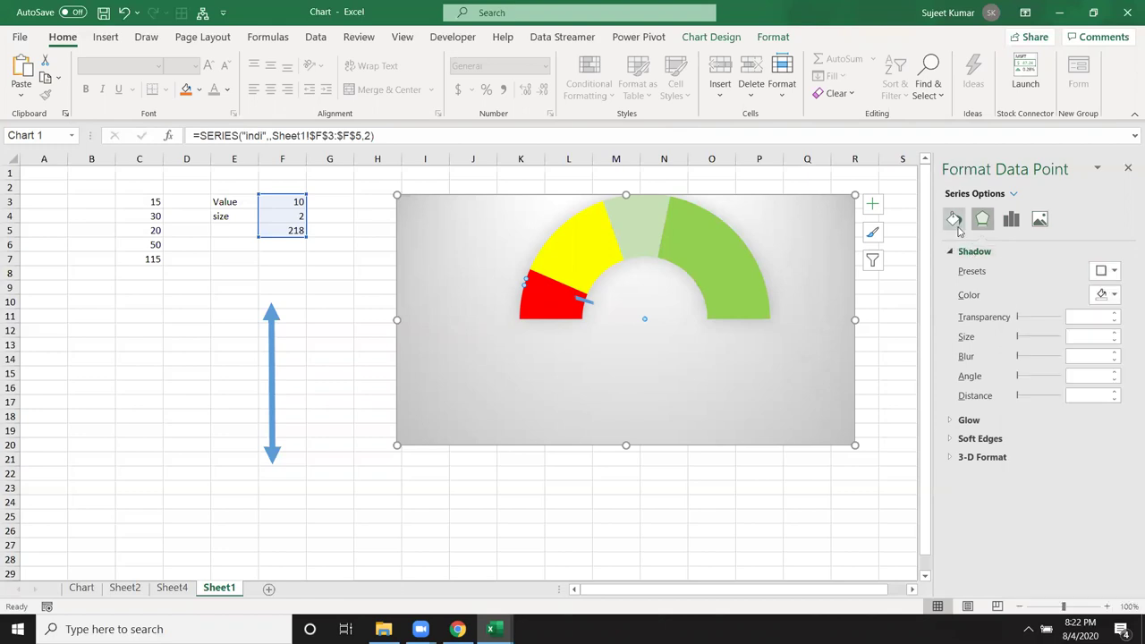
Give the needle slice a solid black border.
left_click(953, 218)
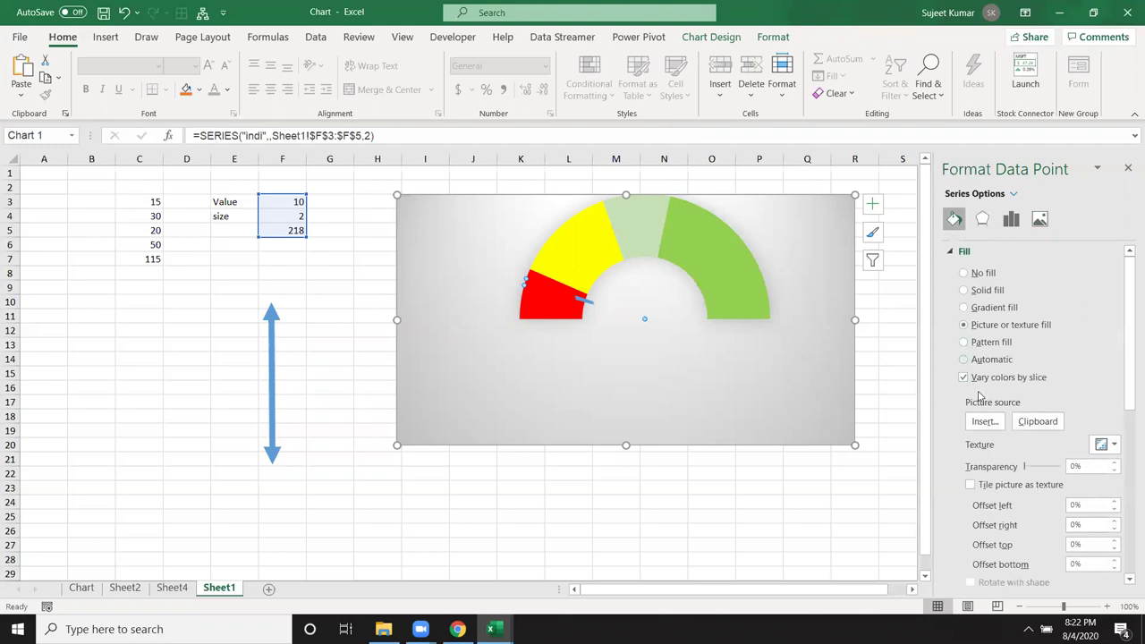
scroll(975, 486, "down", 2)
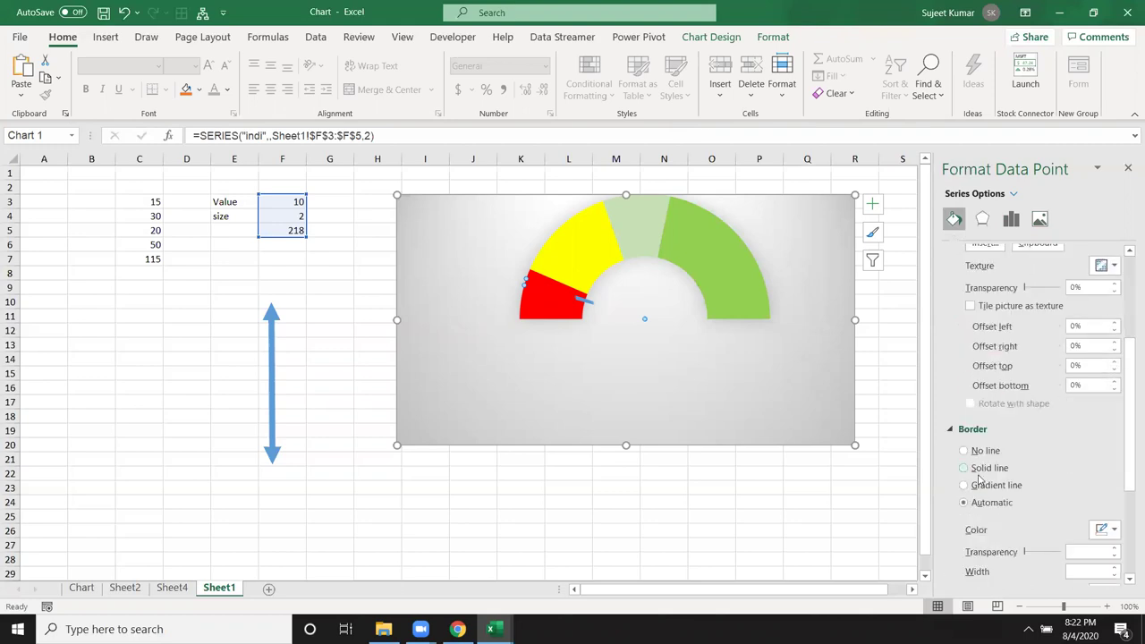
left_click(964, 468)
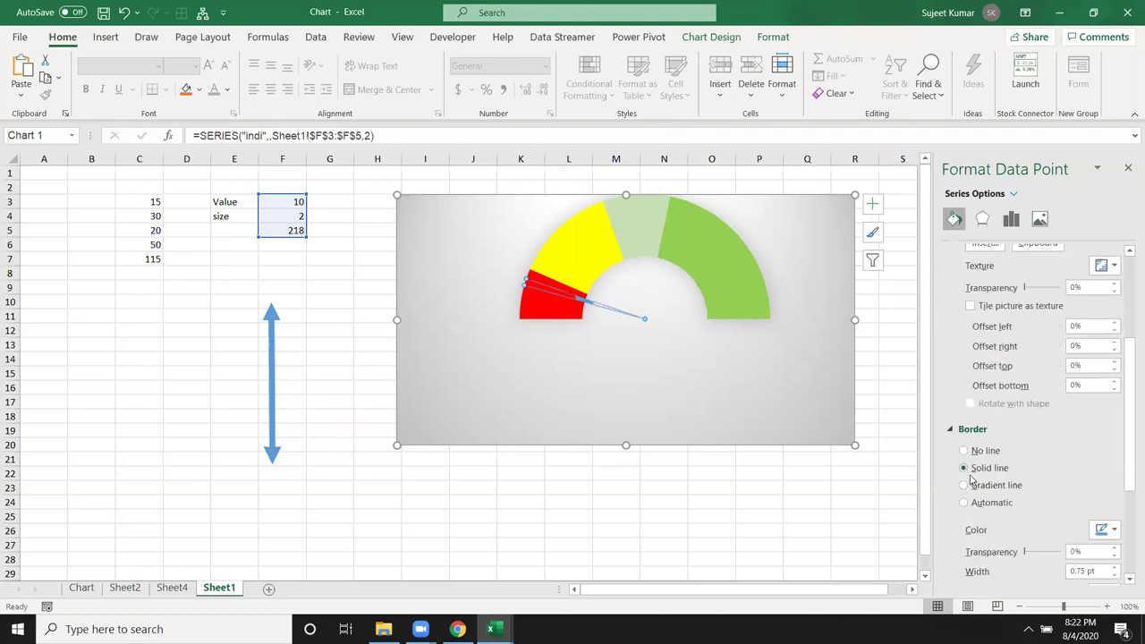
scroll(1100, 526, "down", 1)
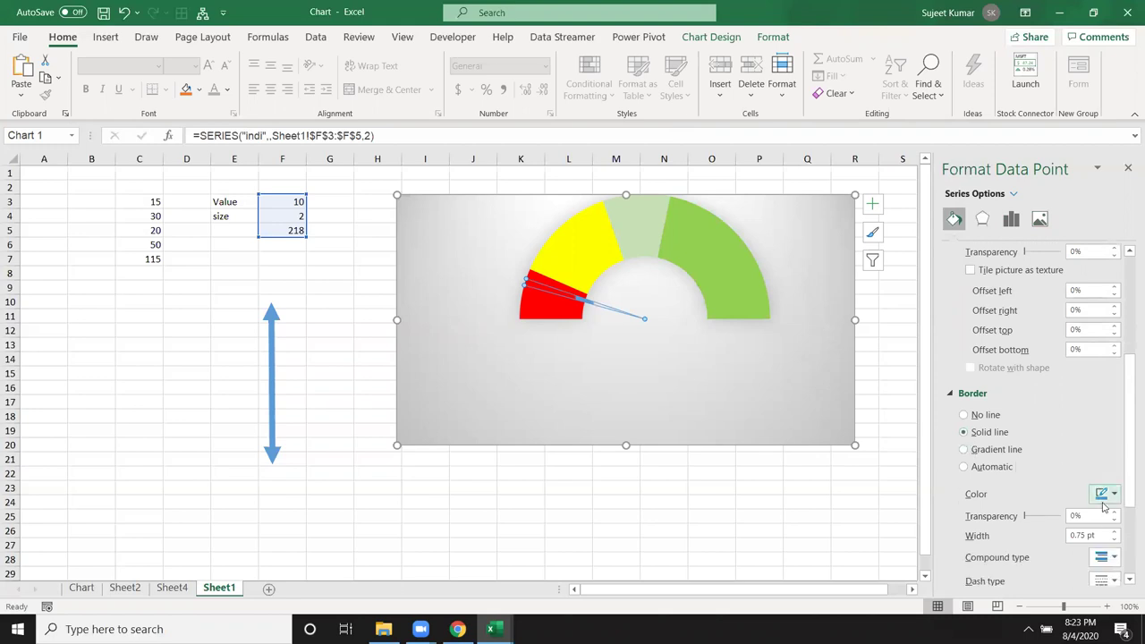
left_click(1095, 499)
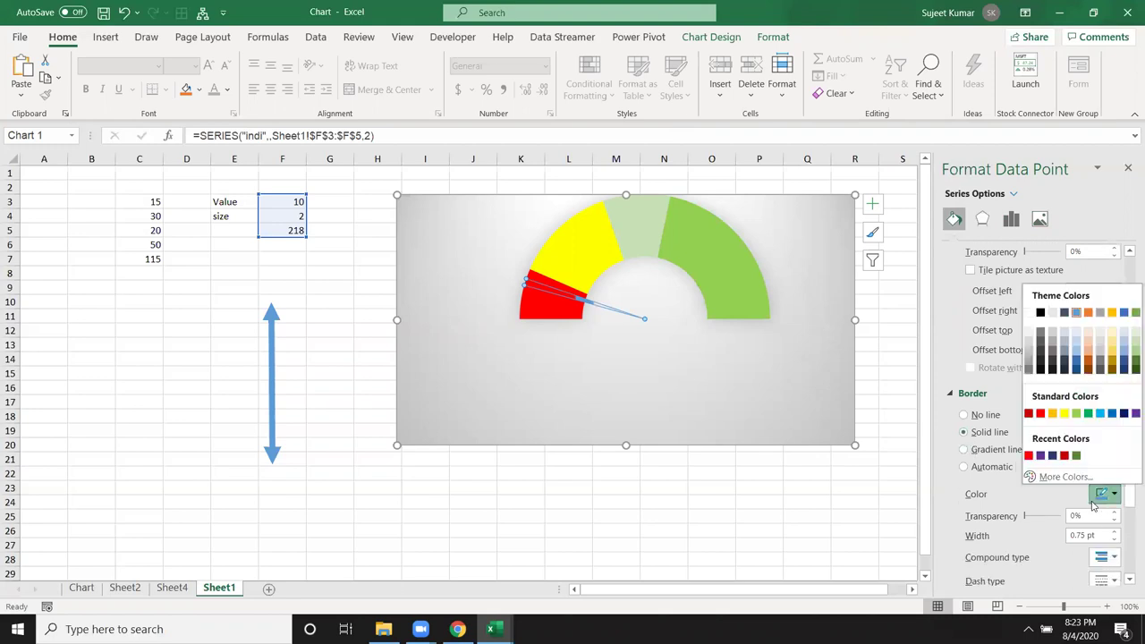
left_click(1039, 313)
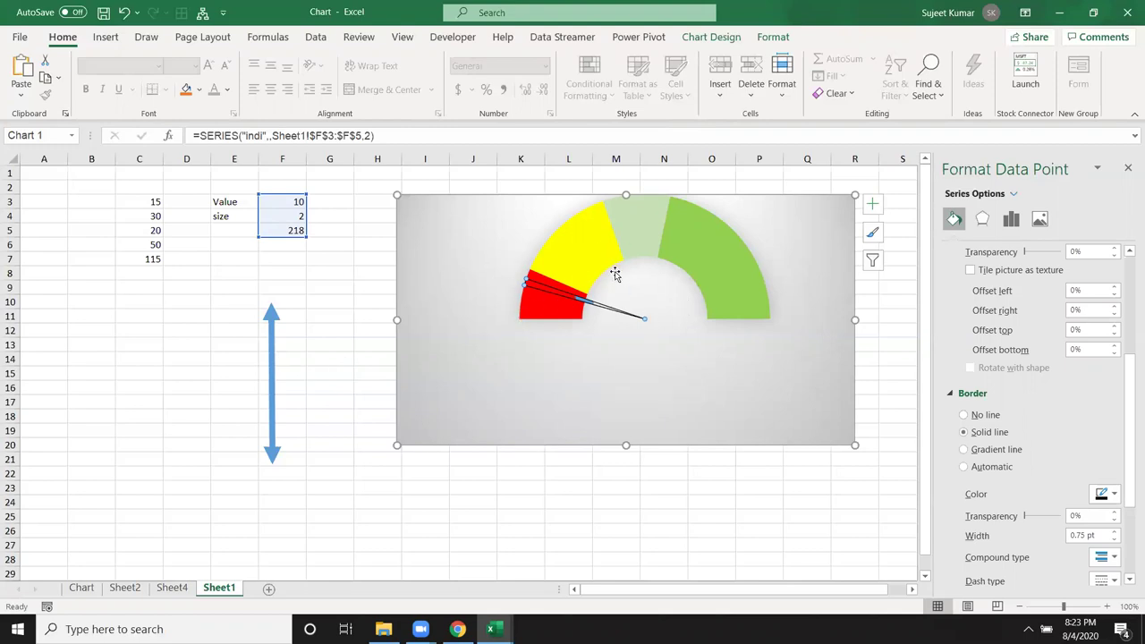
left_click(291, 373)
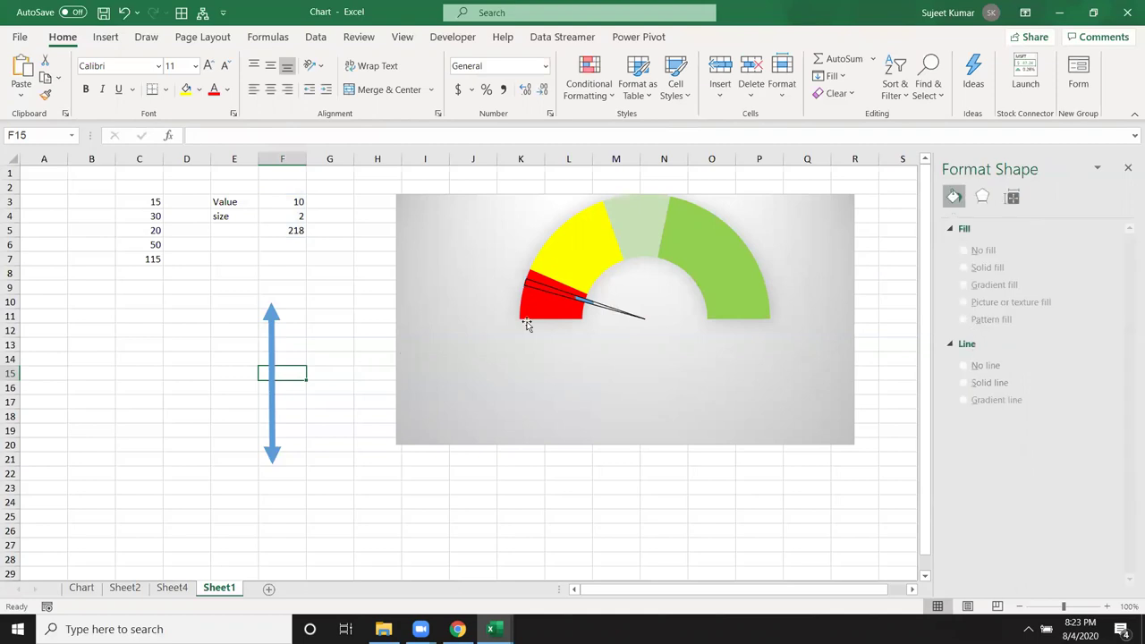
Set the large hidden slice's border to Solid line, then to No line.
left_click(599, 306)
left_click(602, 307)
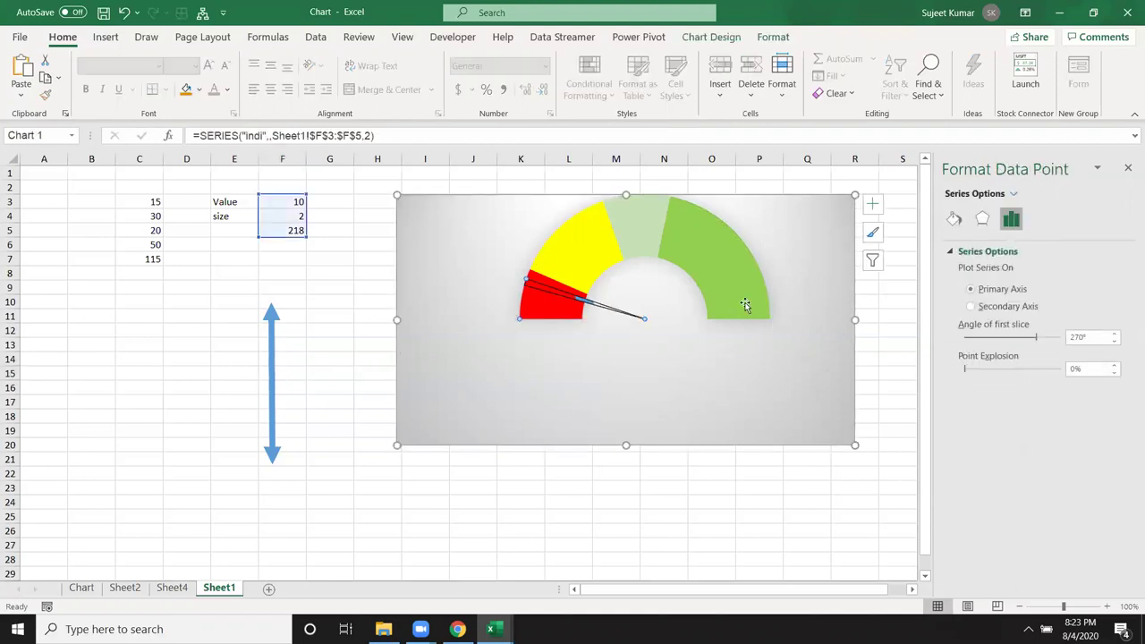
left_click(955, 218)
left_click(975, 442)
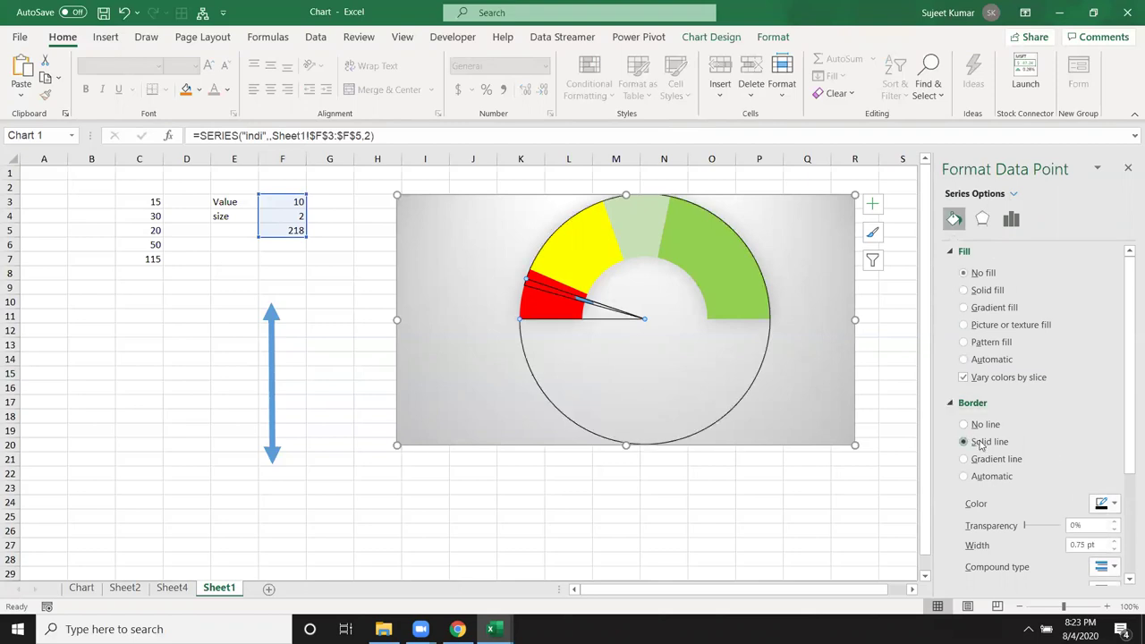
left_click(975, 425)
left_click(646, 463)
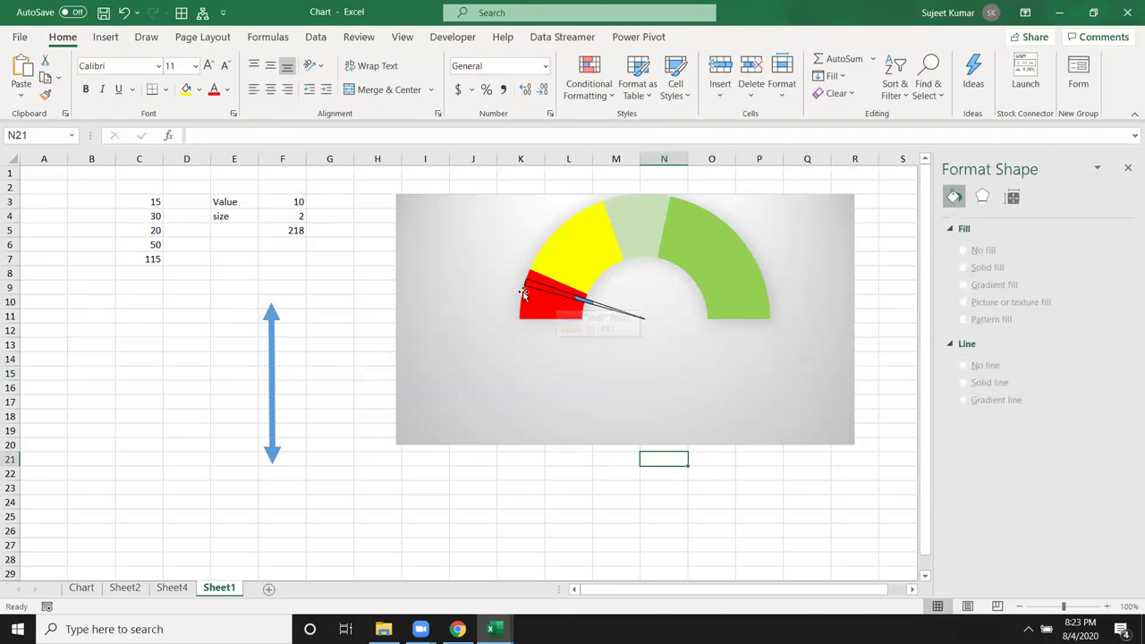
Give the needle slice a solid dark fill.
left_click(553, 295)
left_click(555, 297)
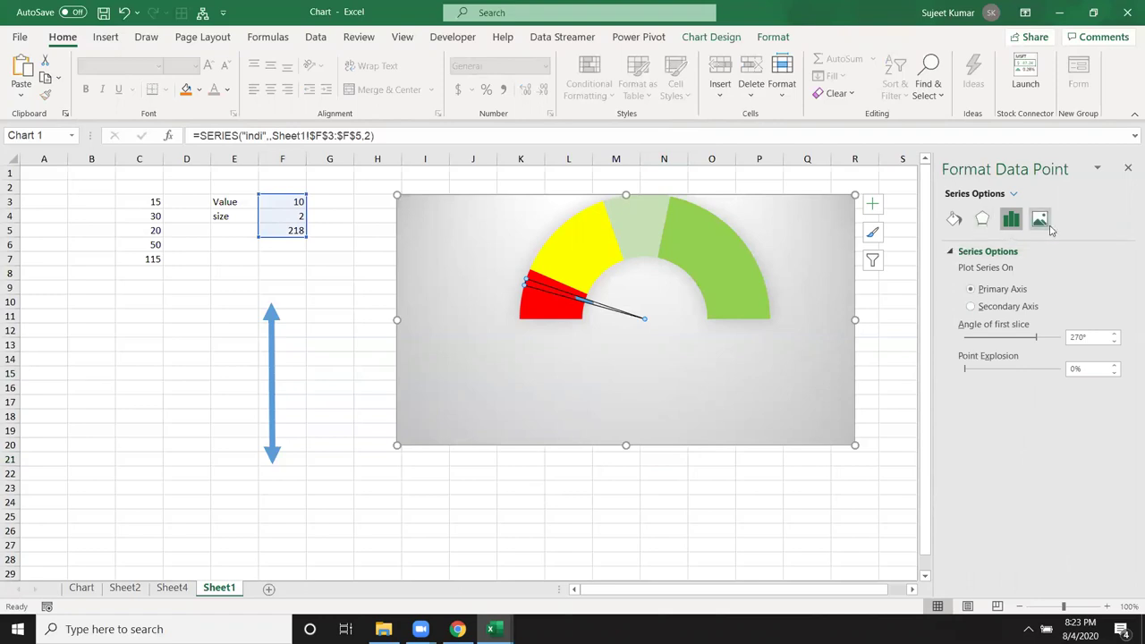
left_click(954, 220)
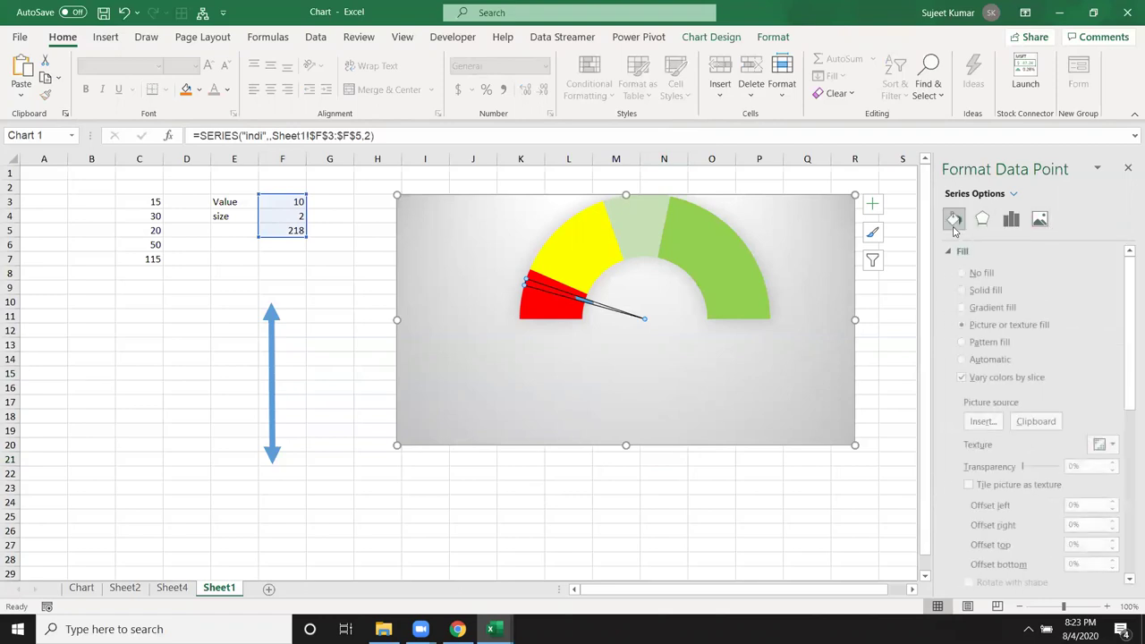
left_click(977, 292)
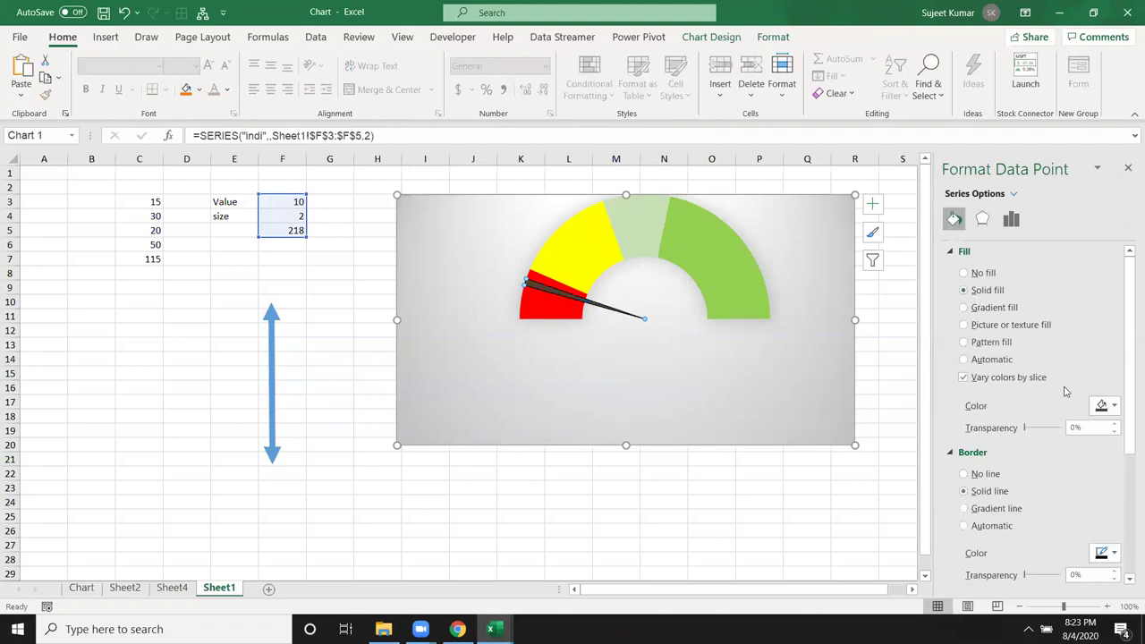
left_click(283, 510)
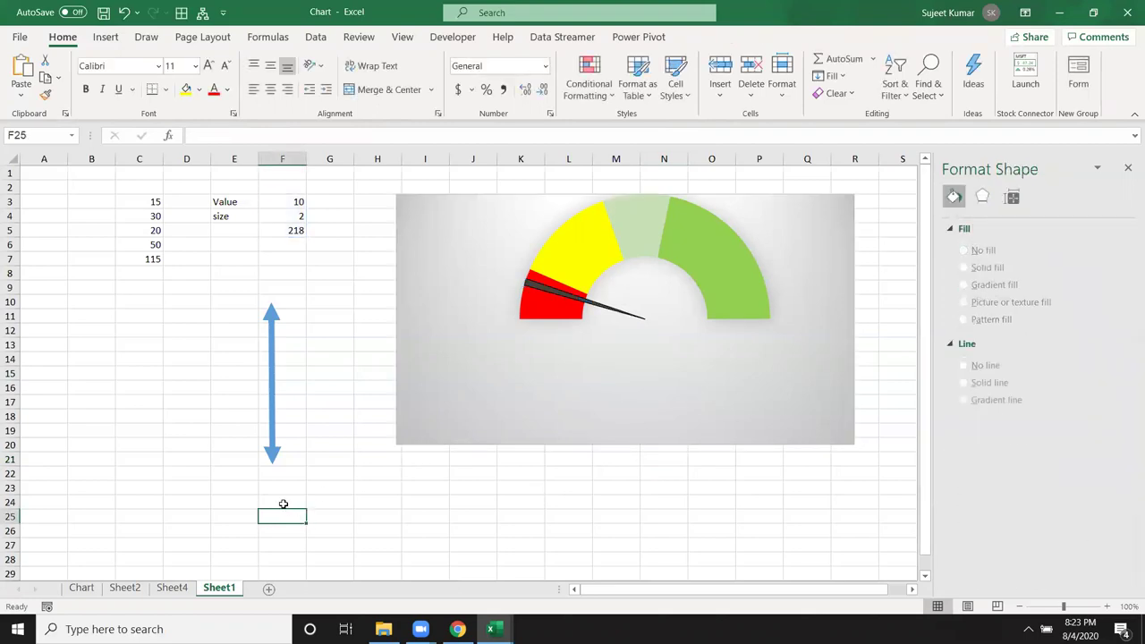
Delete the blue double arrow and switch to the speedometer image results in Chrome.
left_click(271, 345)
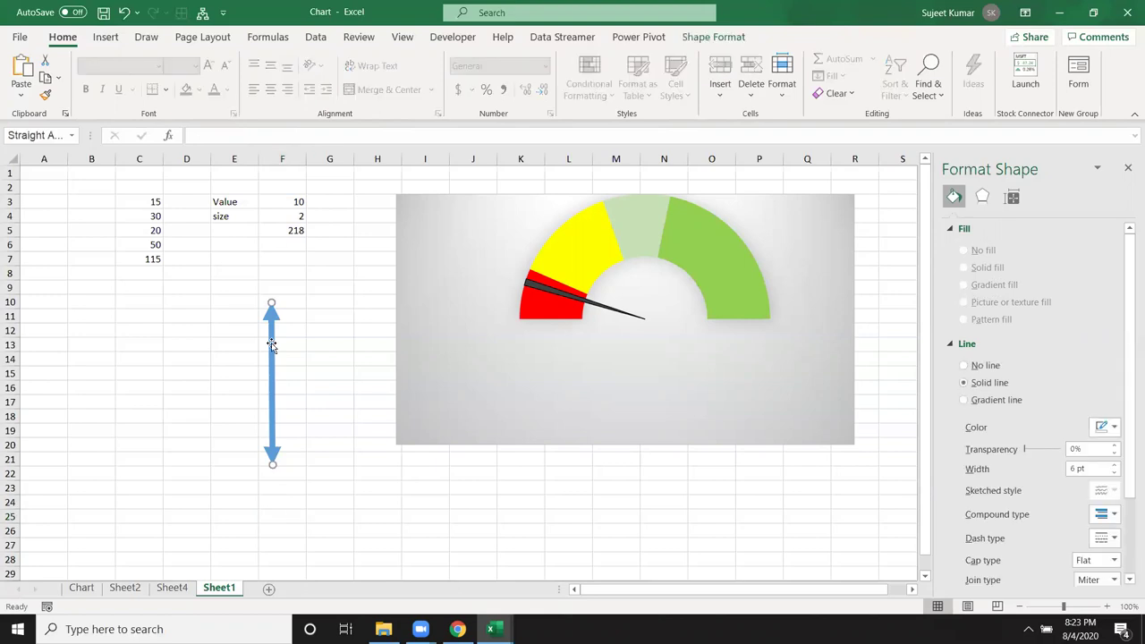
key("Delete")
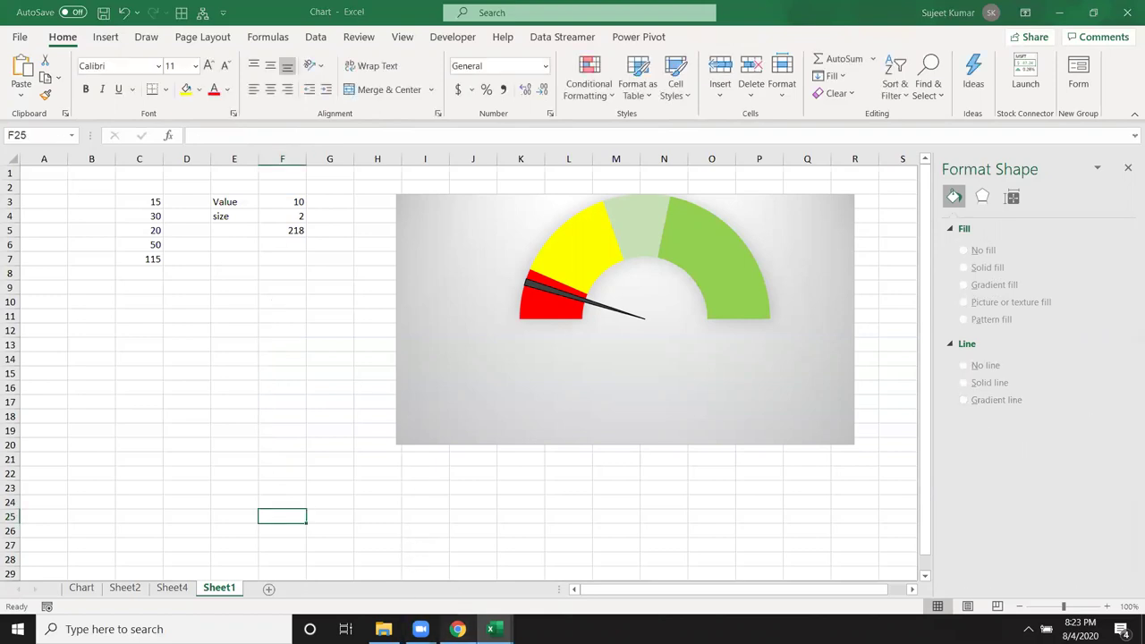
left_click(457, 629)
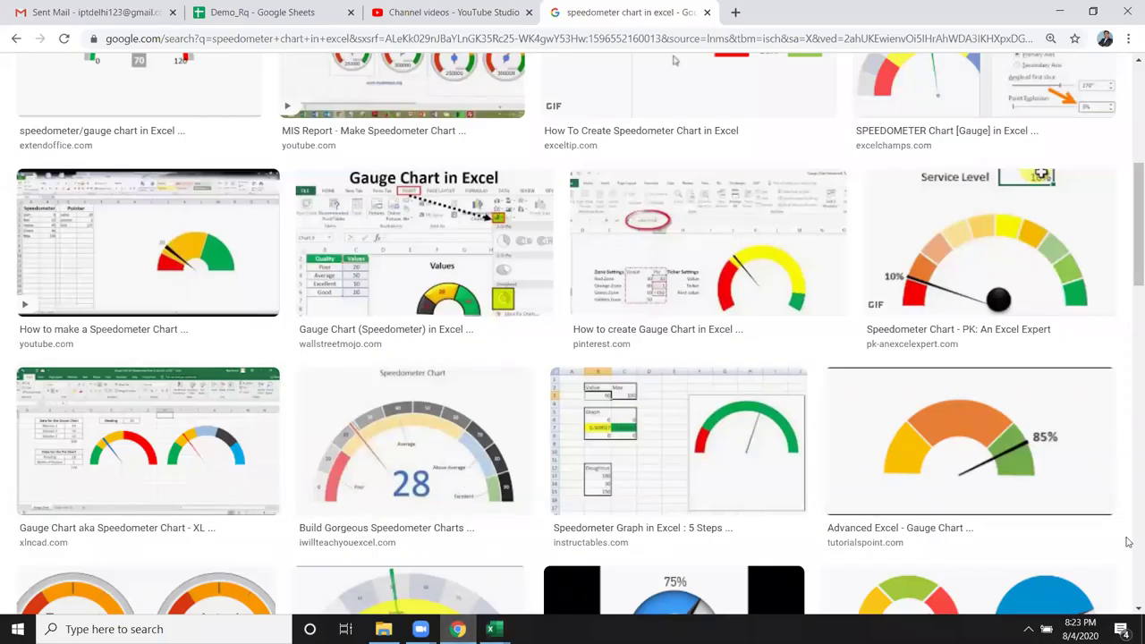
scroll(769, 554, "up", 3)
scroll(1072, 527, "up", 2)
scroll(1071, 528, "up", 1)
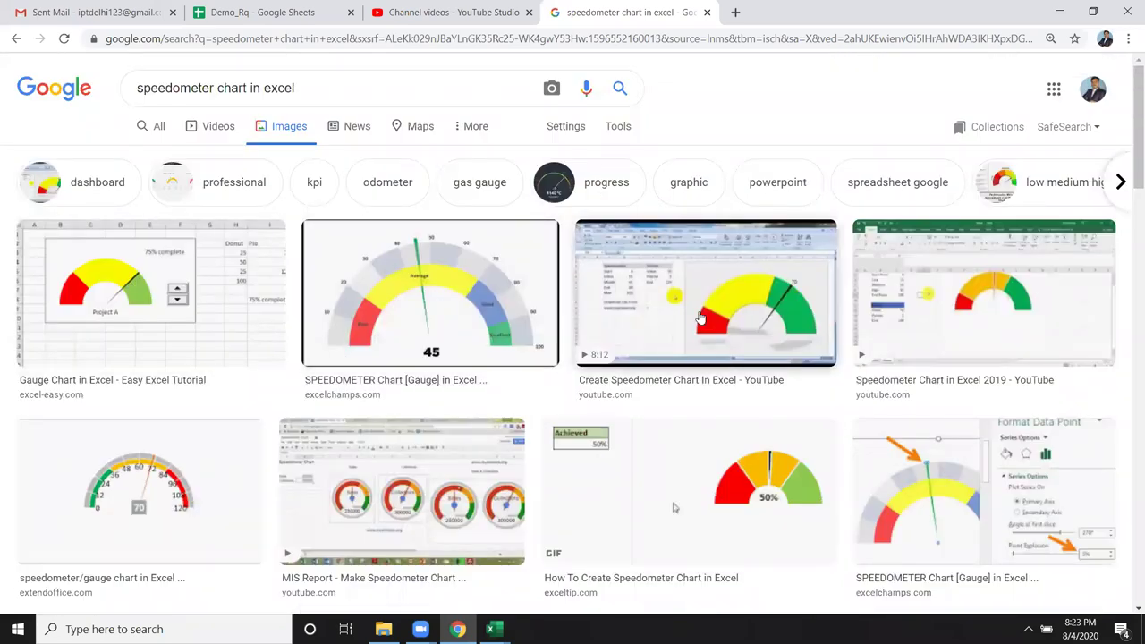
scroll(716, 380, "down", 1)
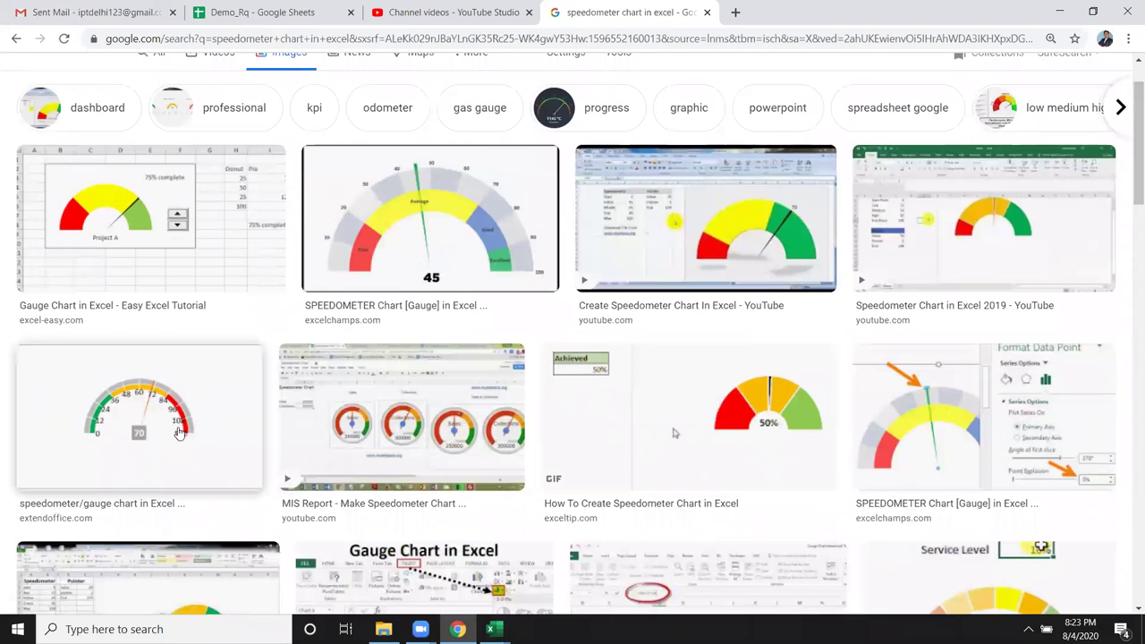
scroll(340, 464, "down", 1)
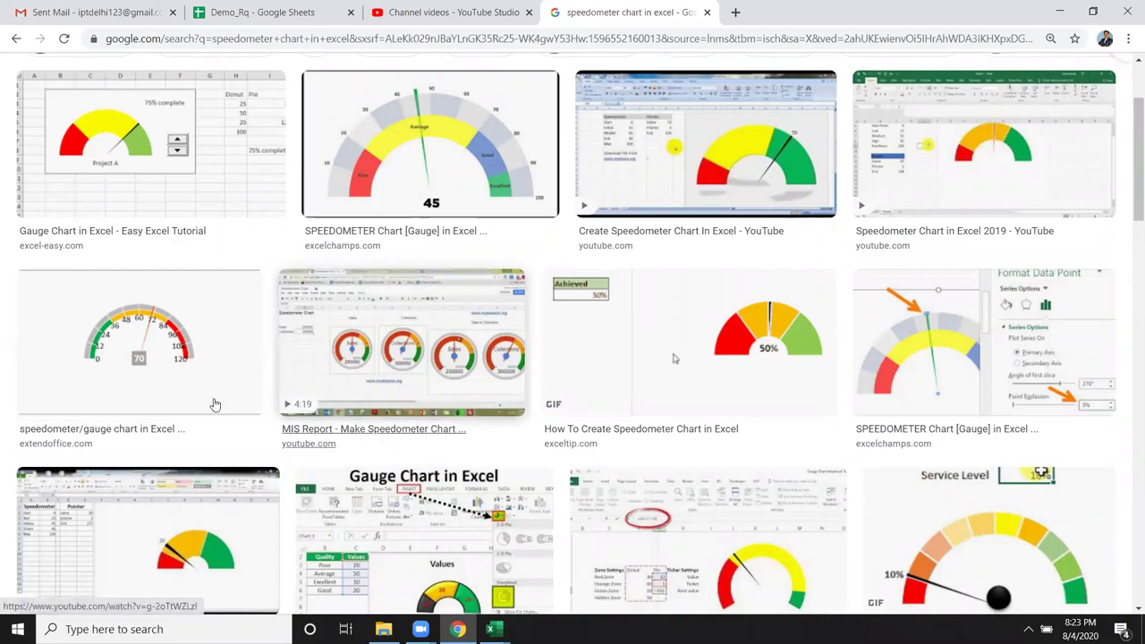
key("alt+Tab")
left_click_drag(153, 246, 152, 202)
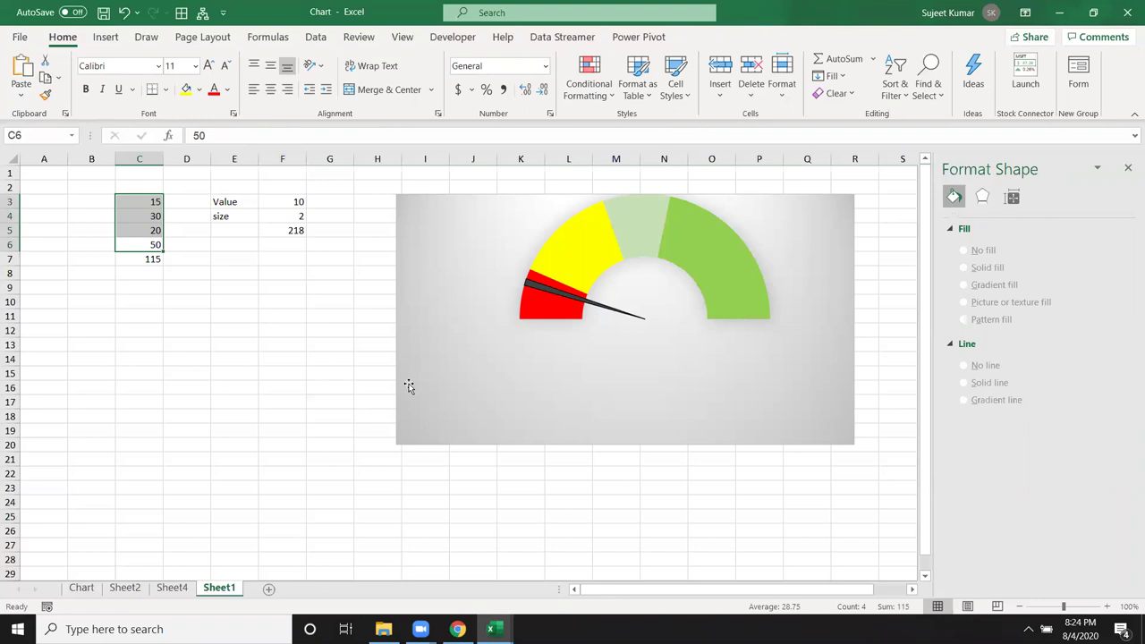
key("alt+Tab")
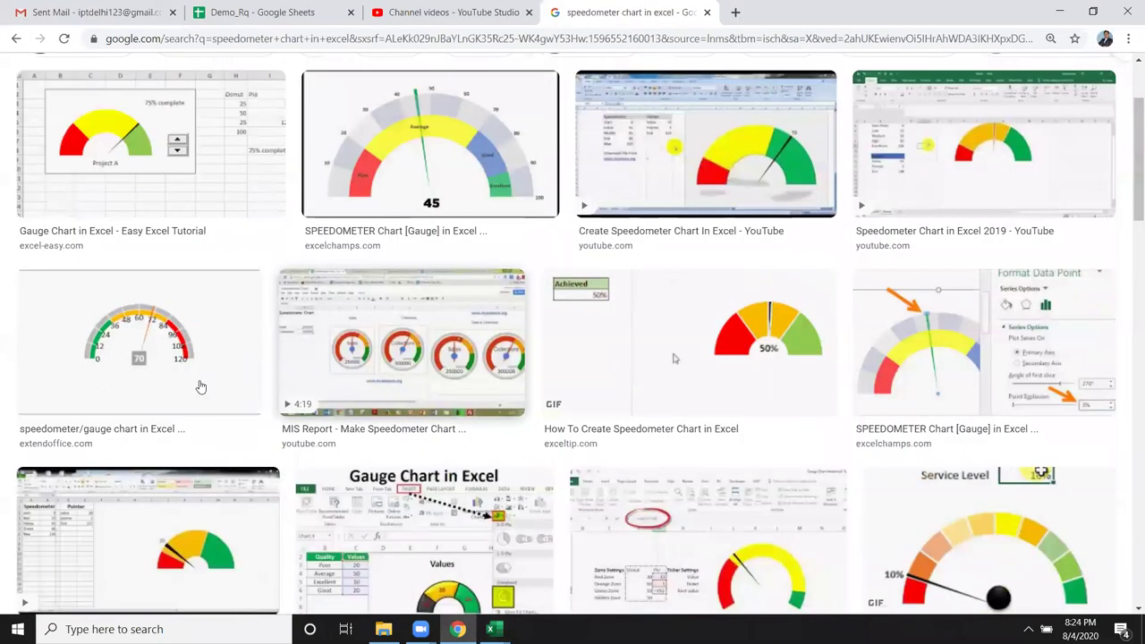
Add a new sheet and enter 10, 20, 30, 40, 50, 60 and 70 down B2:B8.
key("alt+Tab")
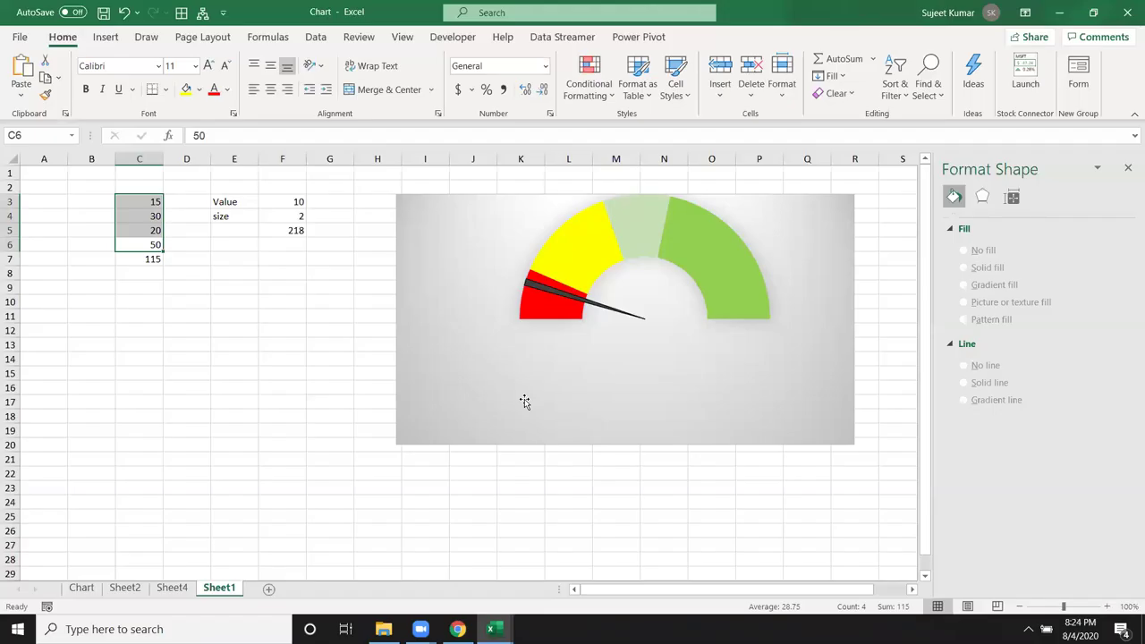
left_click(269, 590)
left_click(96, 188)
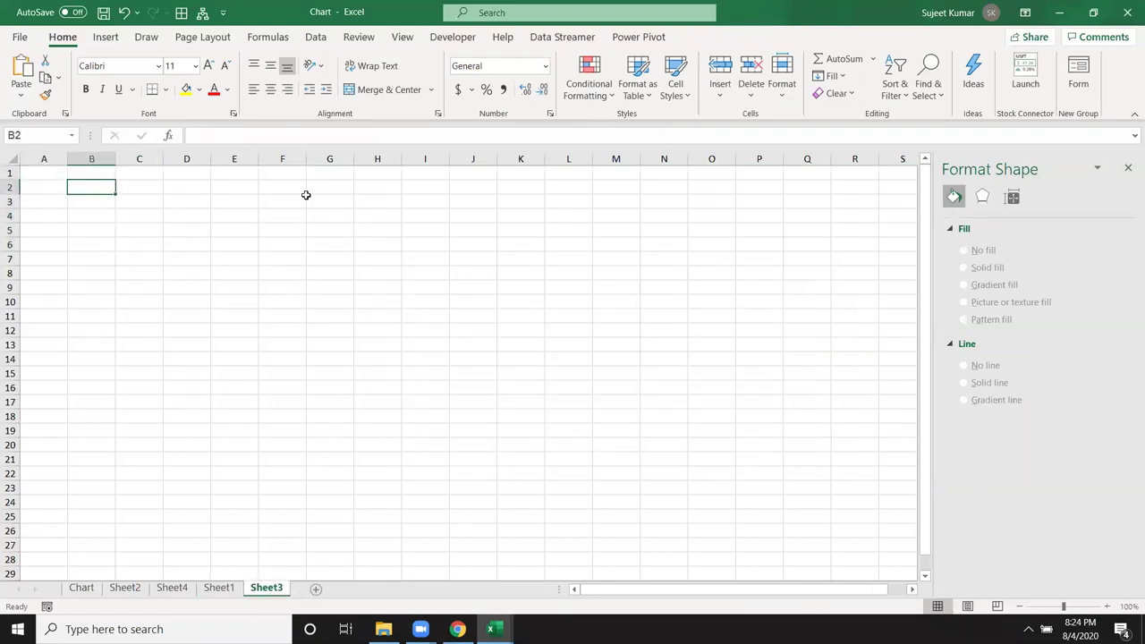
type("10")
key("Return")
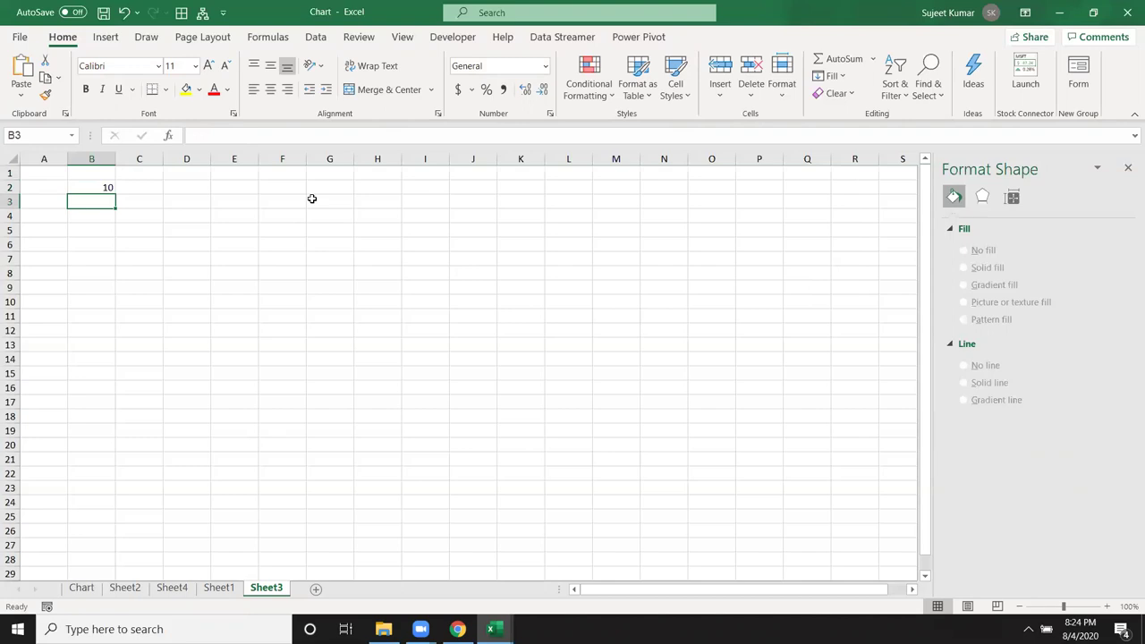
type("20")
key("Return")
type("30")
key("Return")
type("40")
key("Return")
type("50")
key("Return")
type("60")
key("Return")
type("70")
key("Escape")
type("7")
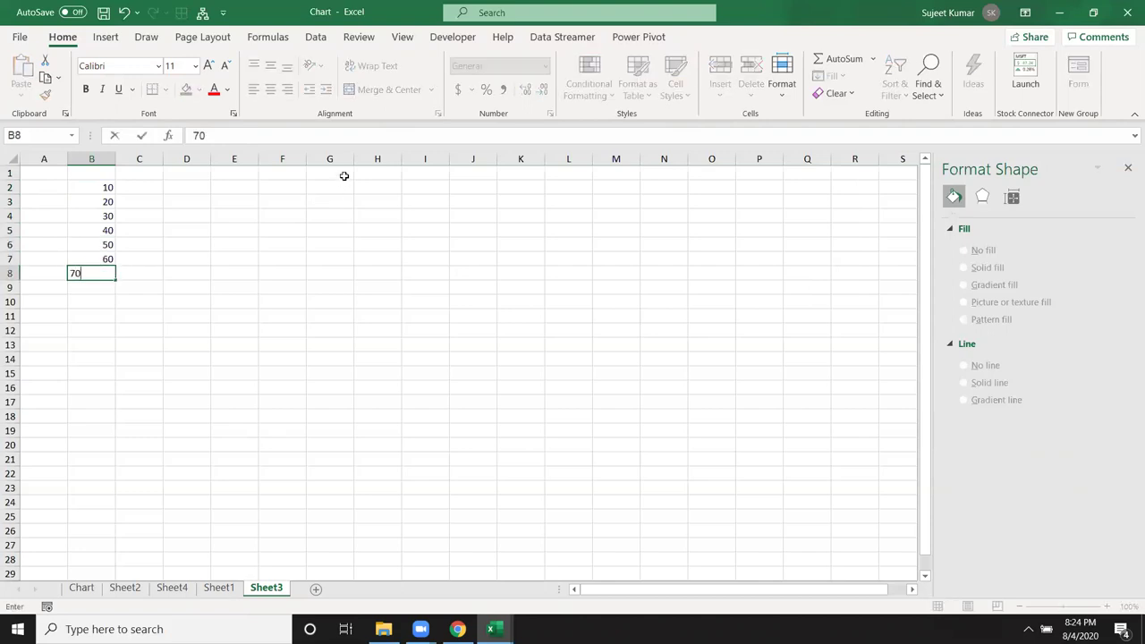
key("Return")
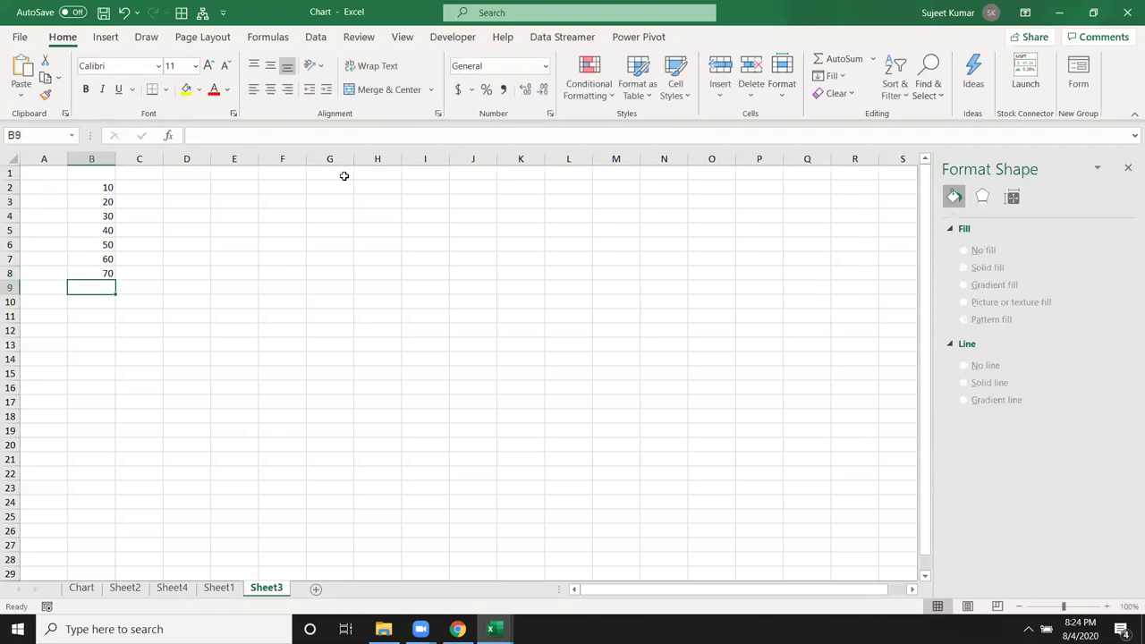
Undo back to the first 10 and fill 10 down through B11 with Ctrl+D.
key("ctrl+z")
key("ctrl+z")
key("ctrl+z")
key("ctrl+z")
key("ctrl+z")
key("ctrl+z")
key("Up")
key("shift+Down")
key("shift+Down")
key("shift+Down")
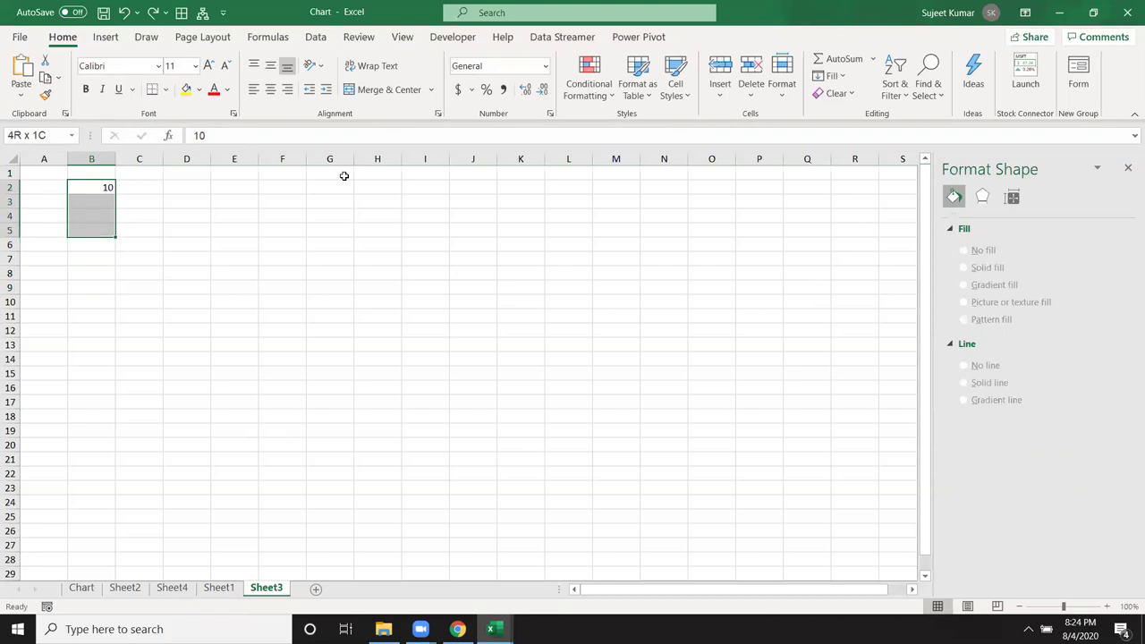
key("shift+Down")
key("shift+Down")
key("shift+Down")
key("shift+Down")
key("shift+Down")
key("ctrl+d")
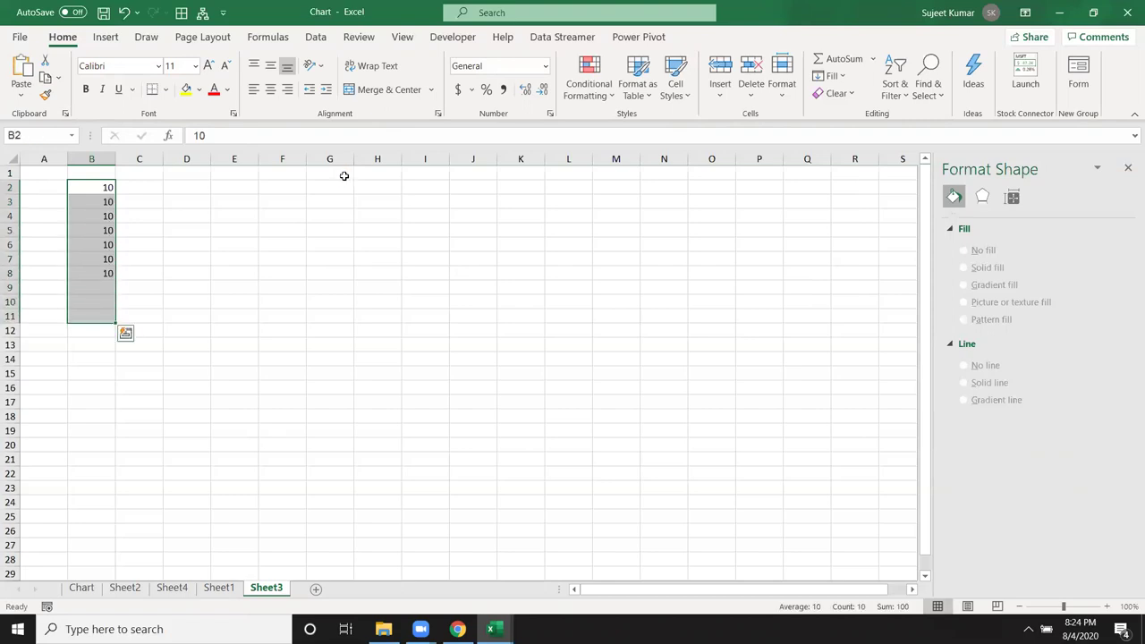
key("Down")
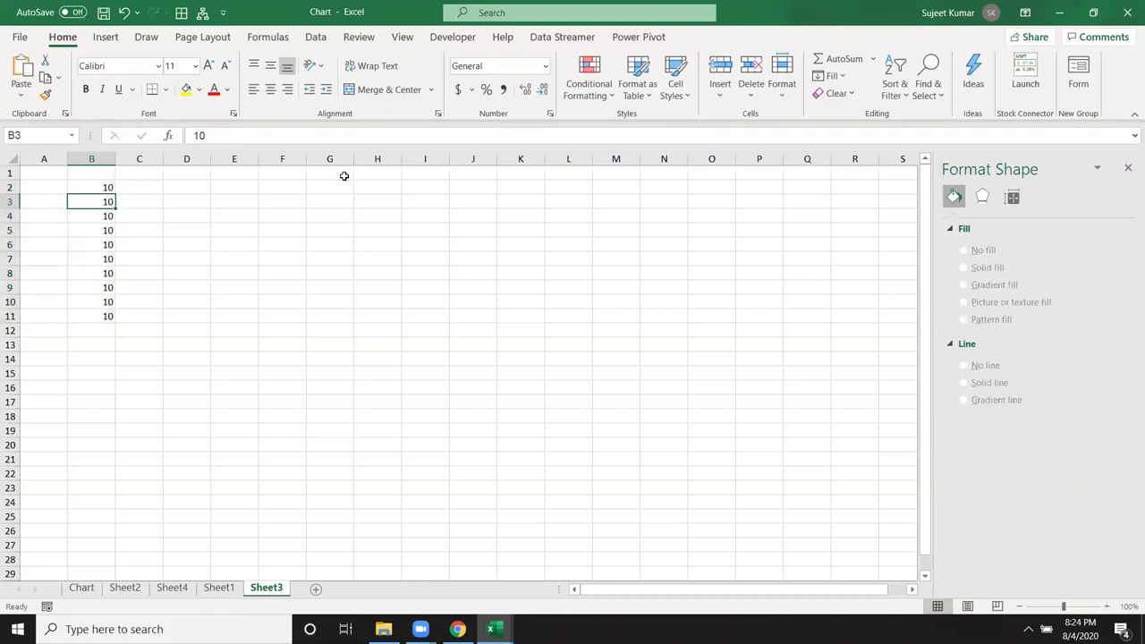
key("Up")
key("Down")
key("Down")
key("ctrl+Down")
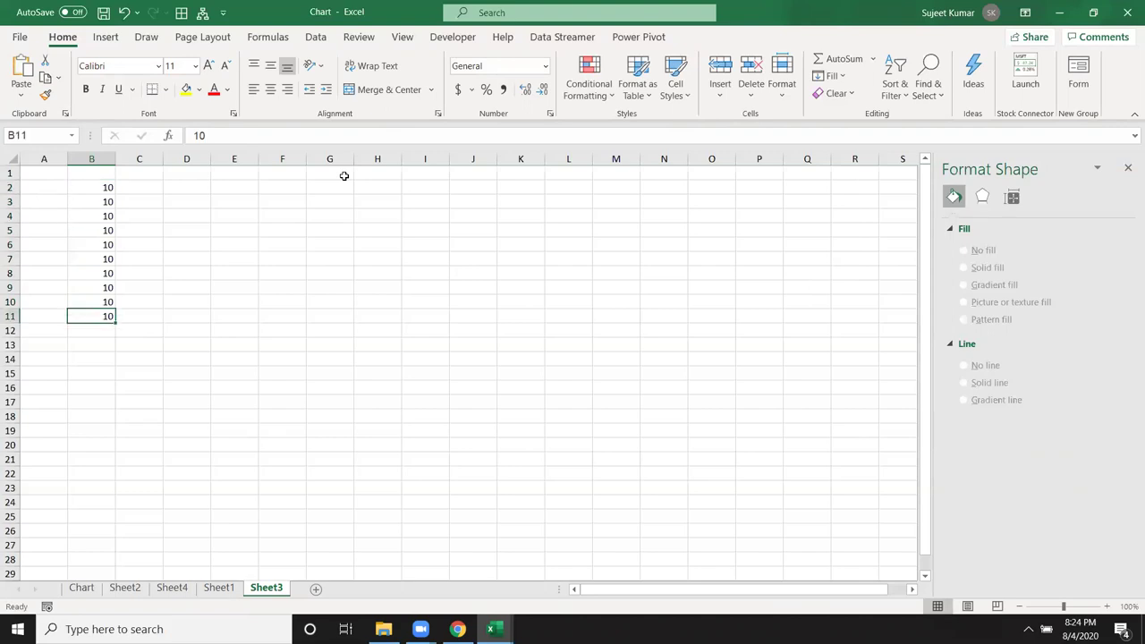
key("ctrl+shift+Up")
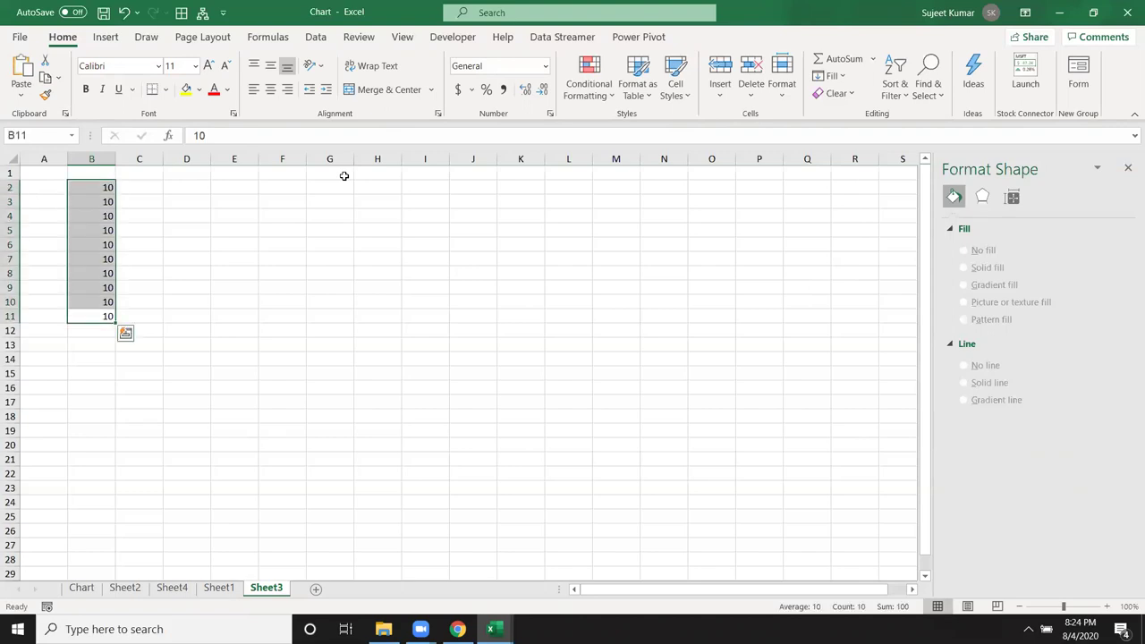
Put =SUM(B2:B11) in B12 to total 100 and select B2:B12.
key("Down")
type("100")
key("Return")
key("Up")
key("Delete")
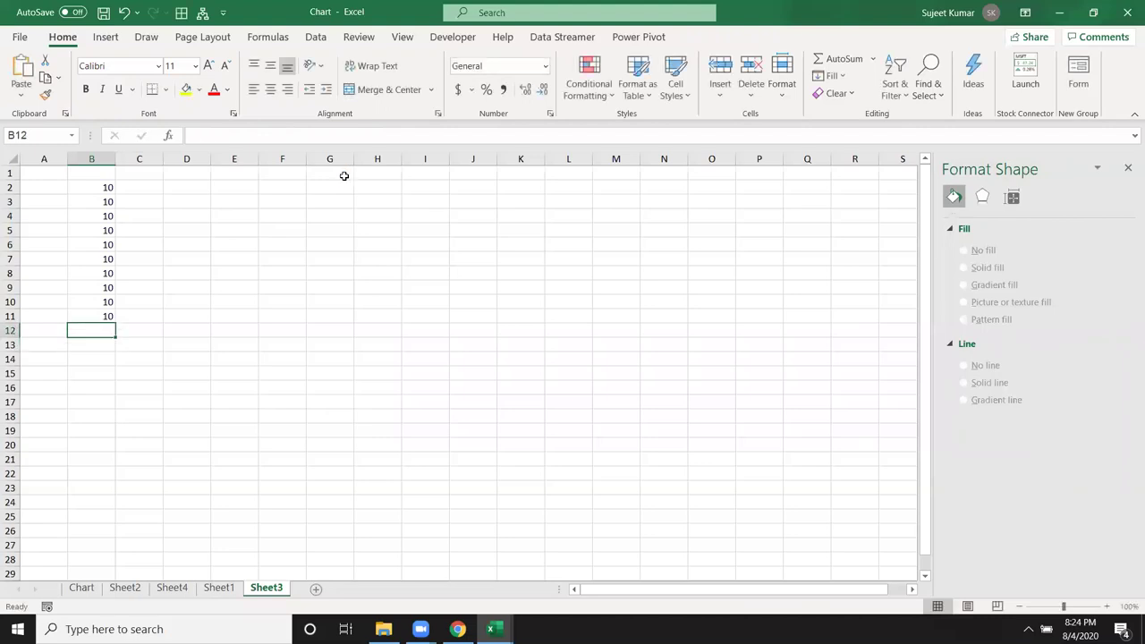
type("=sum")
key("Tab")
key("Up")
key("ctrl+shift+Up")
key("Return")
key("Up")
key("ctrl+shift+Up")
left_click(120, 40)
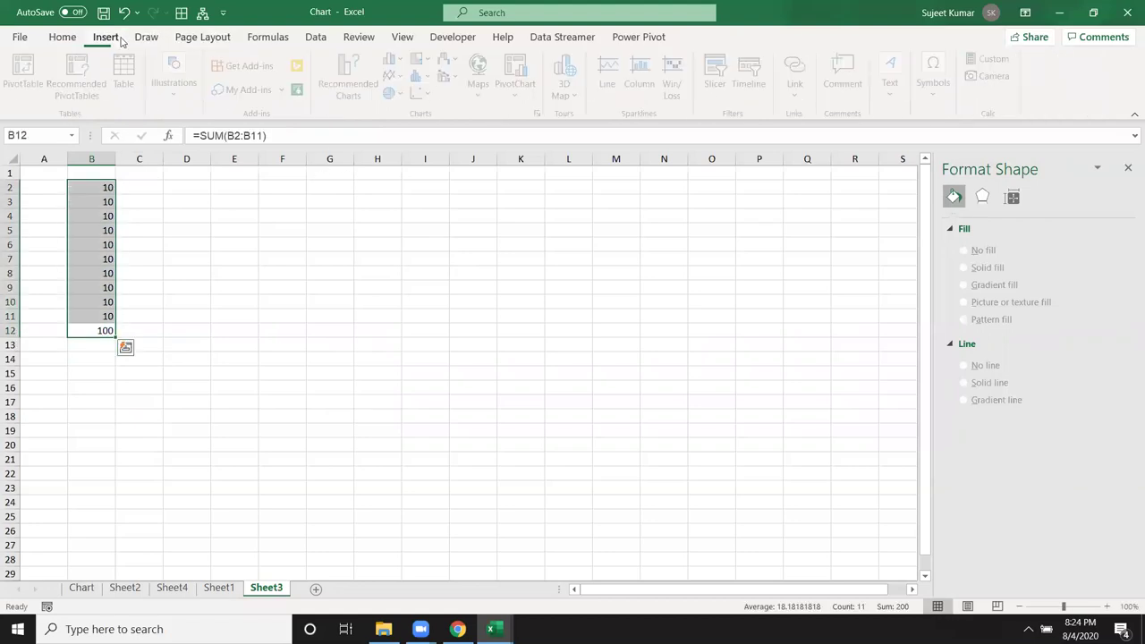
left_click(394, 93)
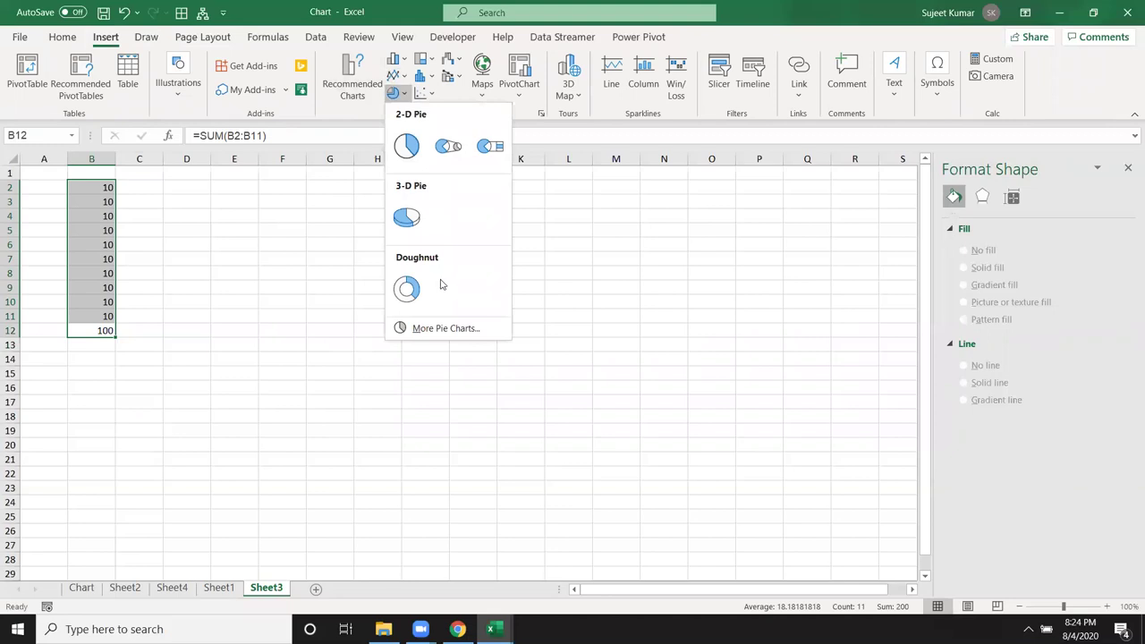
left_click(407, 288)
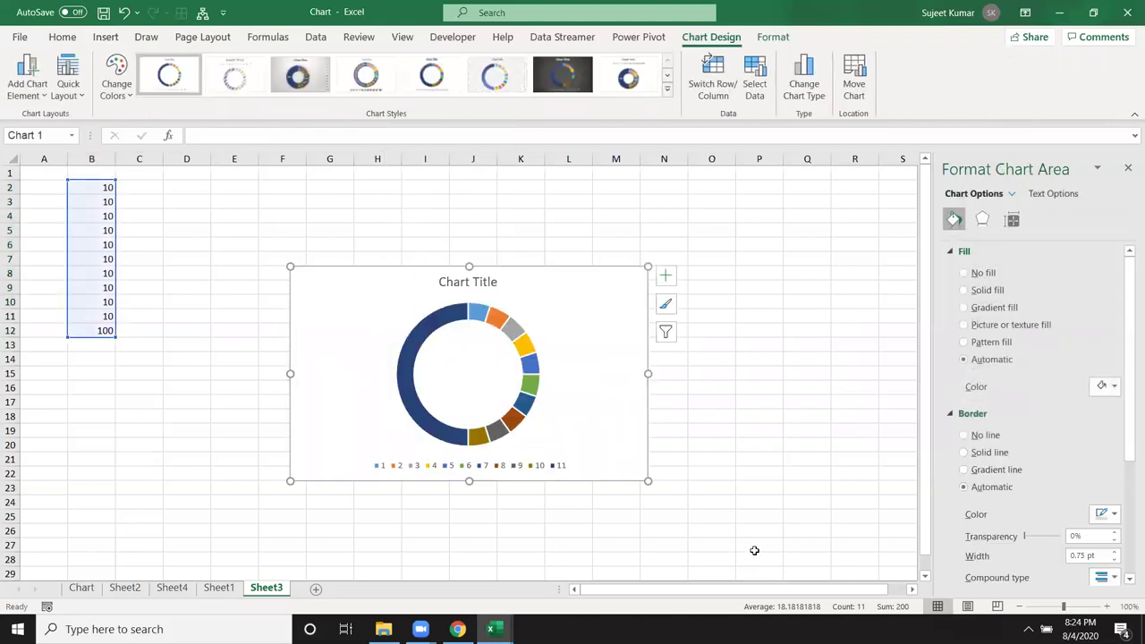
left_click(480, 285)
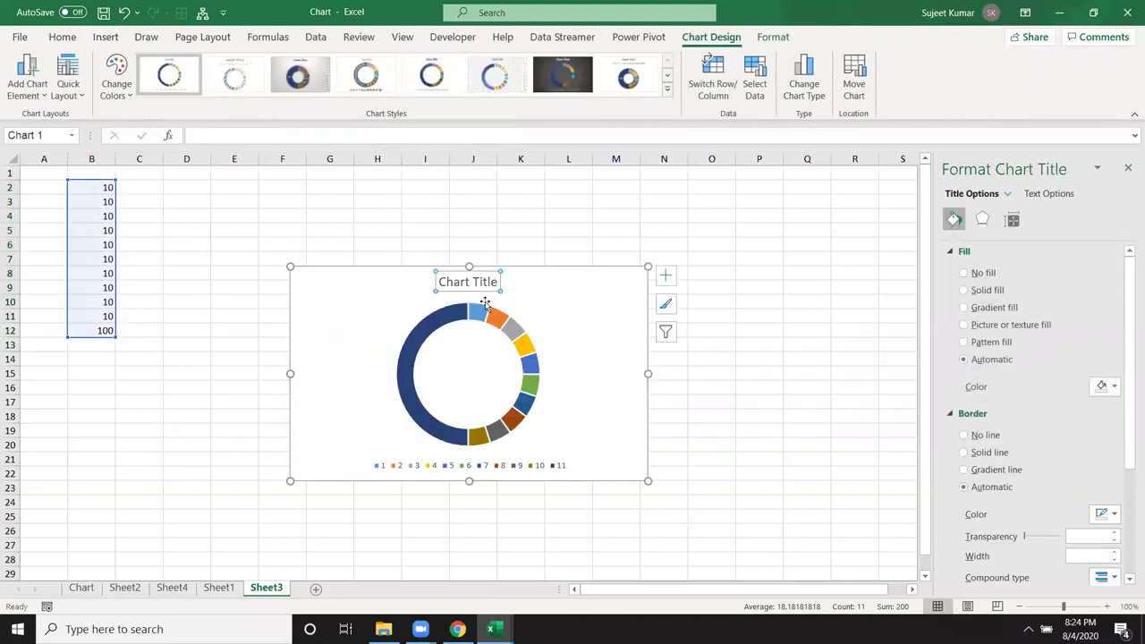
key("Delete")
left_click(499, 465)
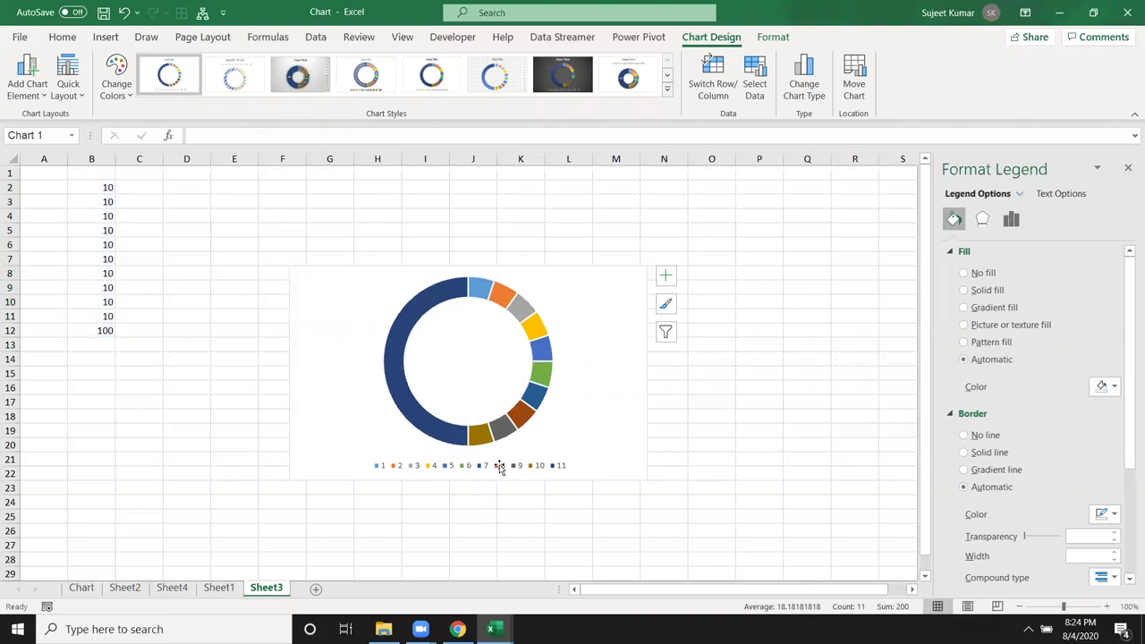
key("Delete")
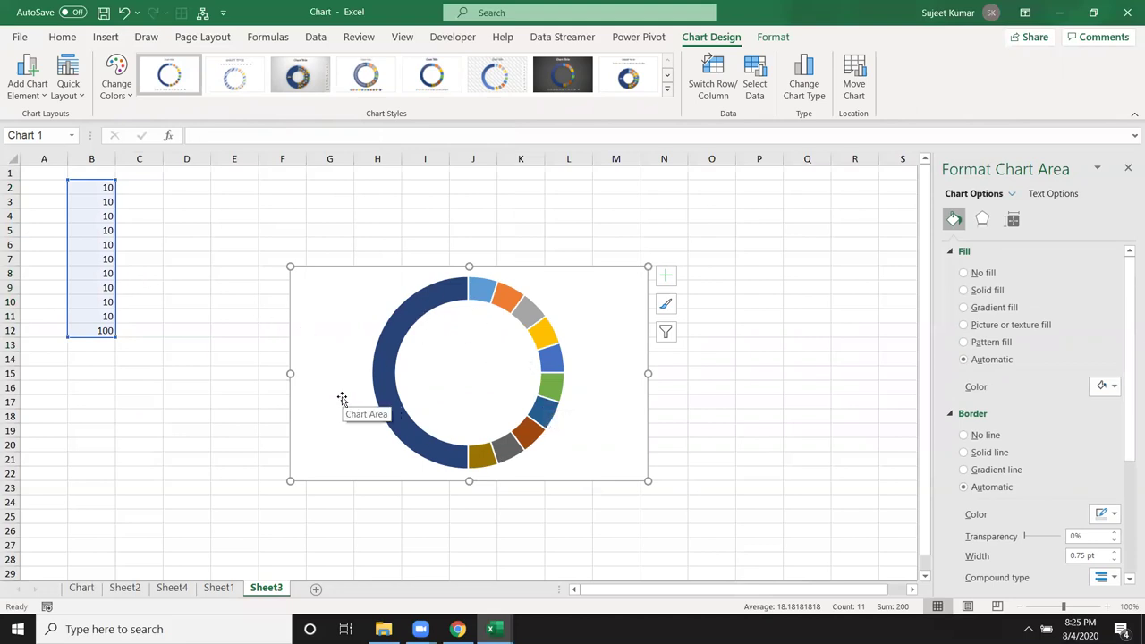
key("ctrl+z")
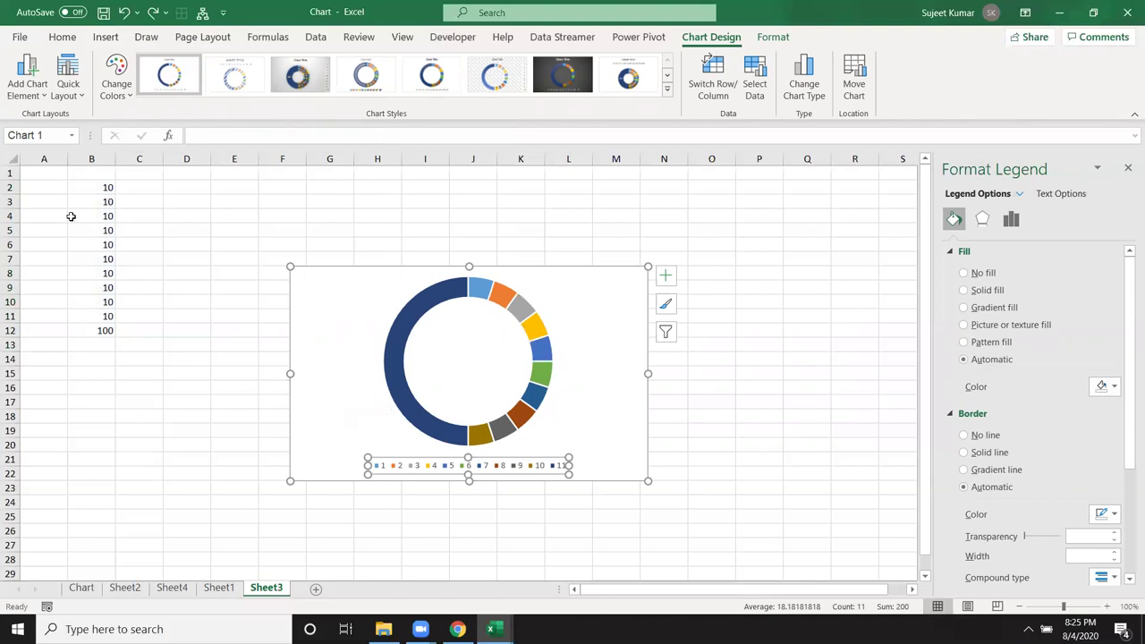
left_click(53, 189)
left_click(313, 298)
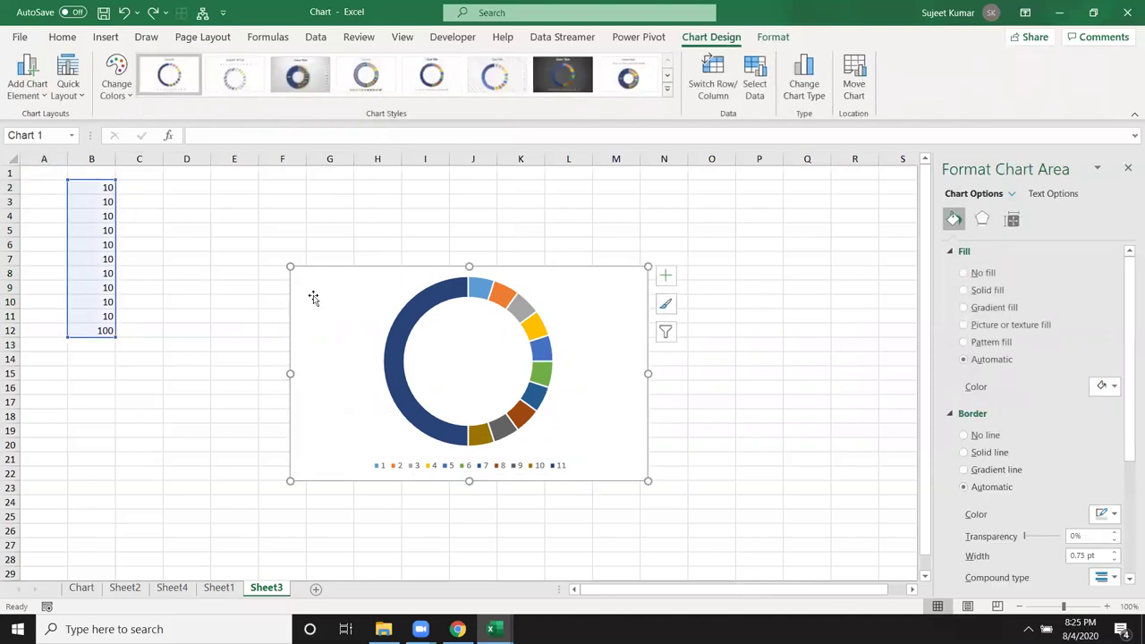
key("Delete")
Open Format Cells for column A and close it without changes.
left_click(97, 356)
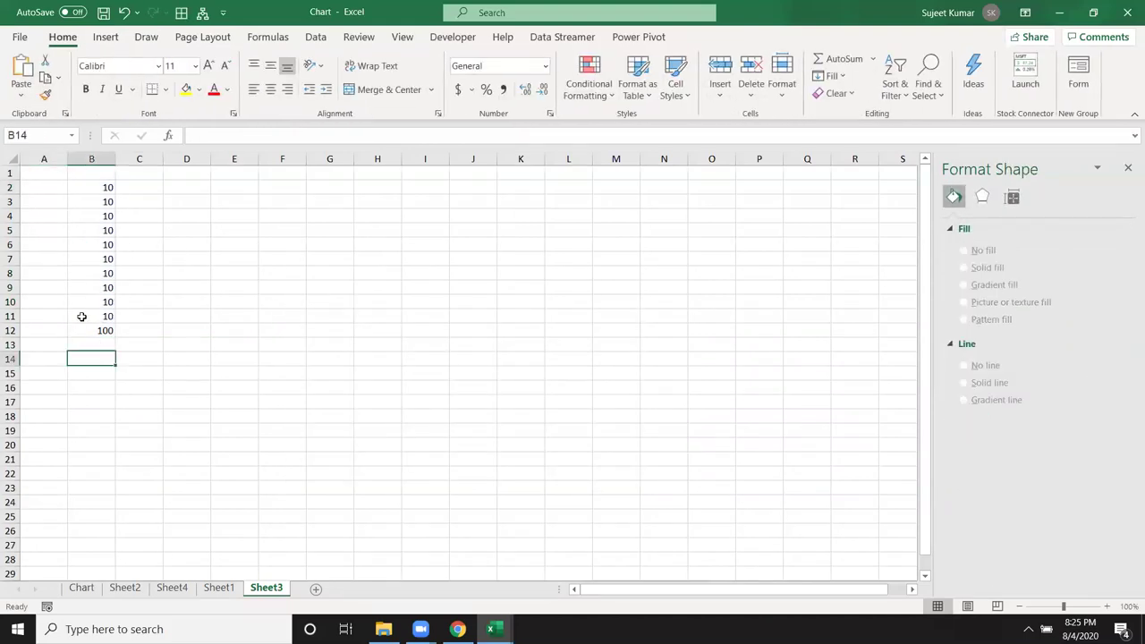
left_click(54, 160)
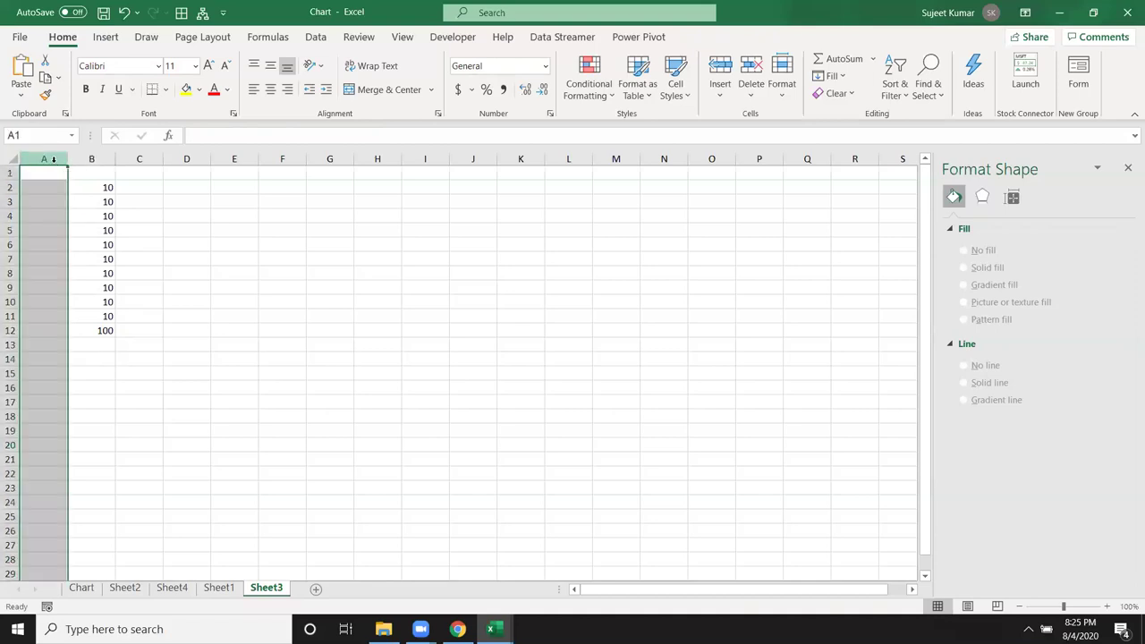
right_click(55, 165)
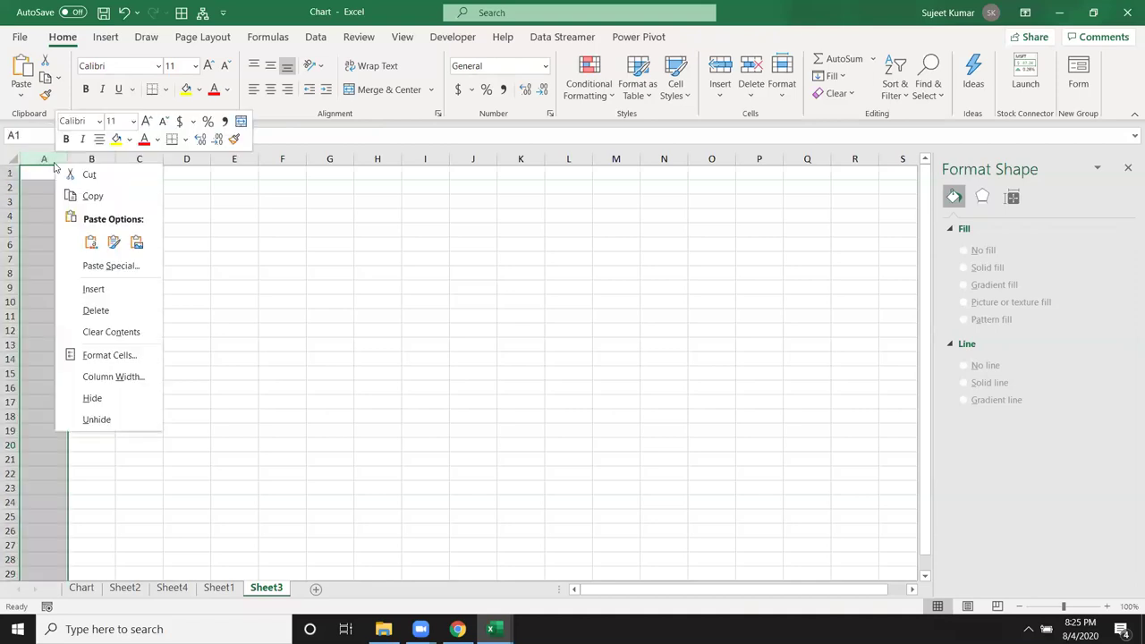
left_click(110, 355)
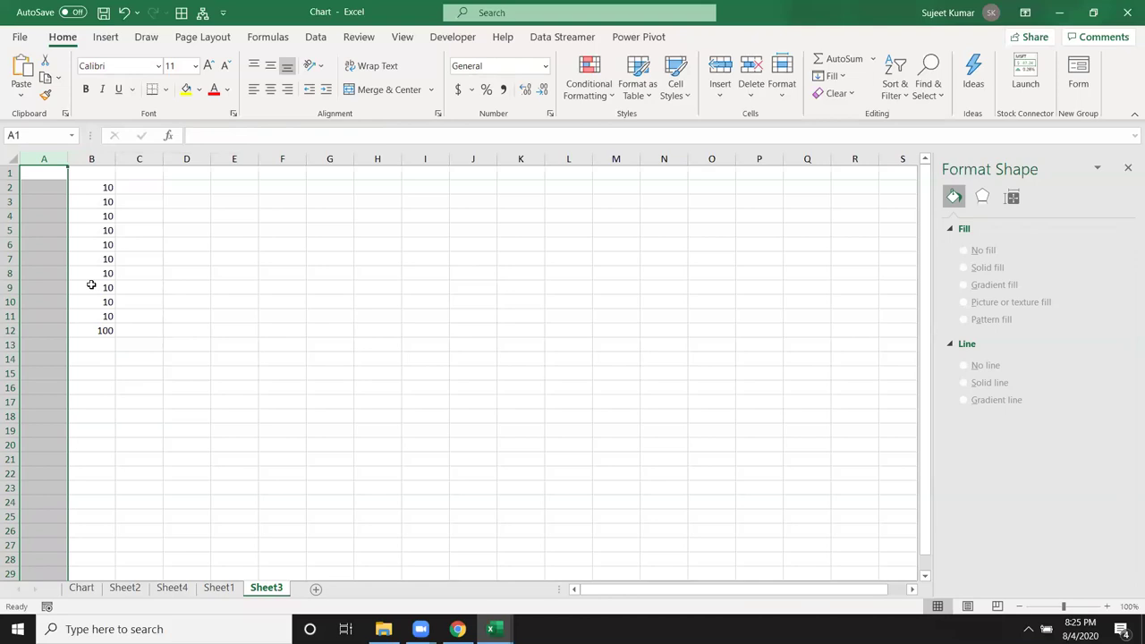
key("Escape")
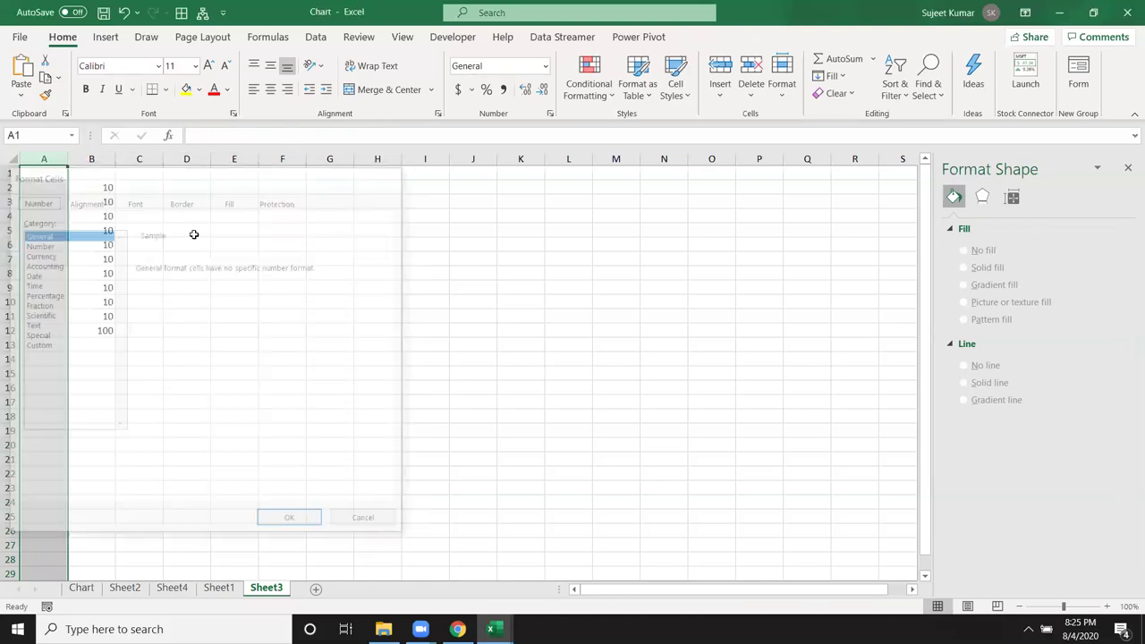
Enter 10, 20, 30 in A2:A4 and extend the series to 100 in A11.
left_click(51, 187)
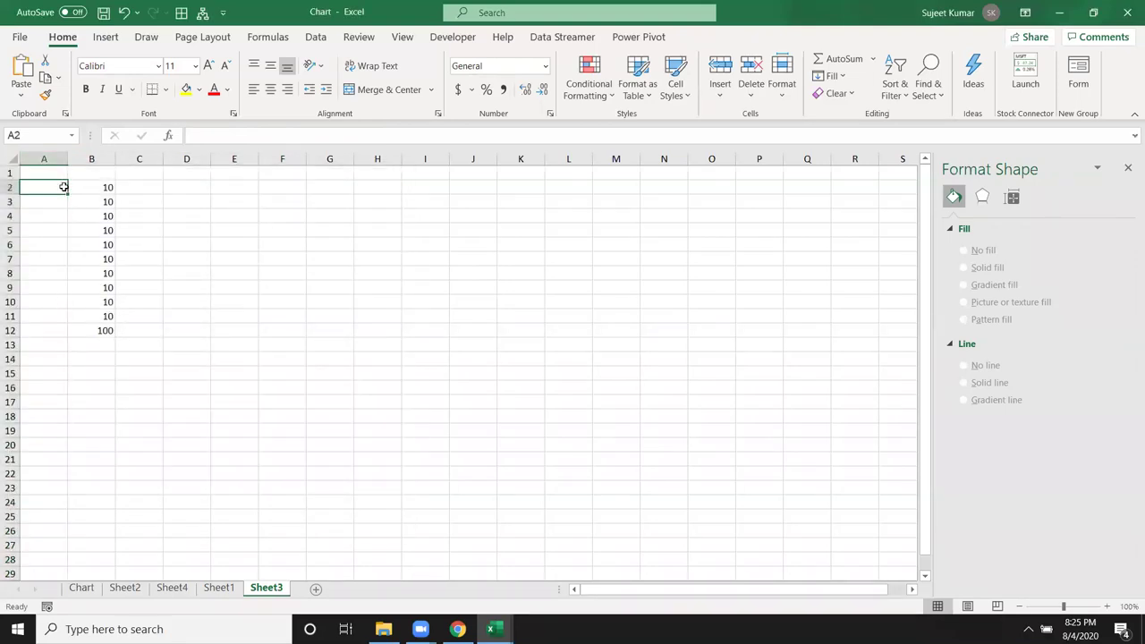
type("1")
key("Return")
type("20")
key("Return")
type("30")
key("Return")
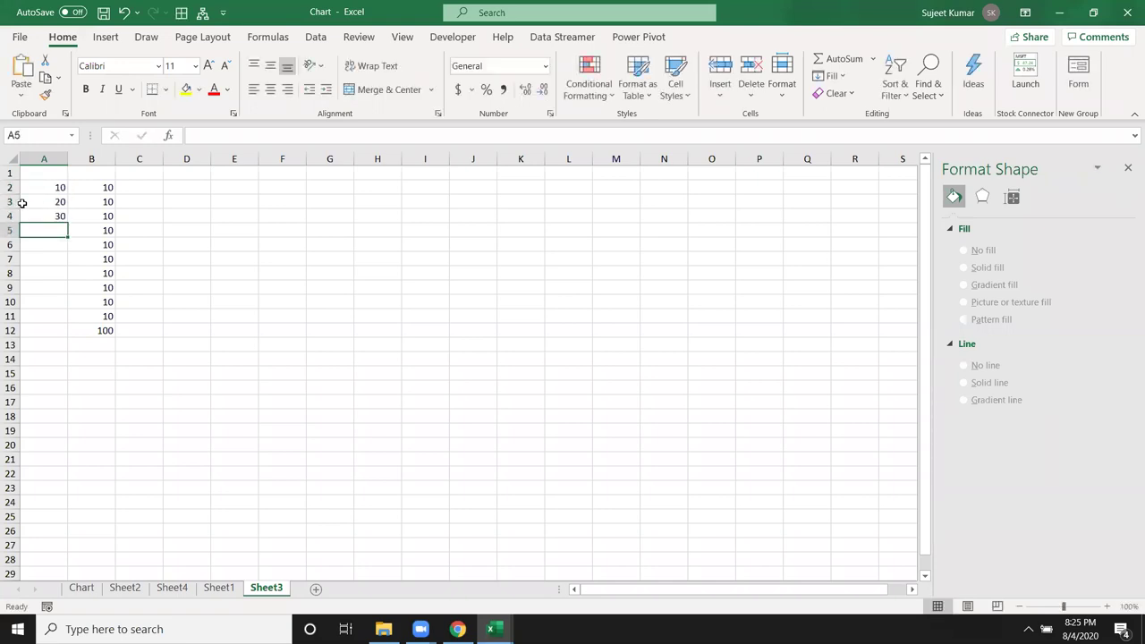
mouse_move(36, 203)
left_mouse_down()
mouse_move(64, 265)
mouse_move(66, 317)
left_mouse_up()
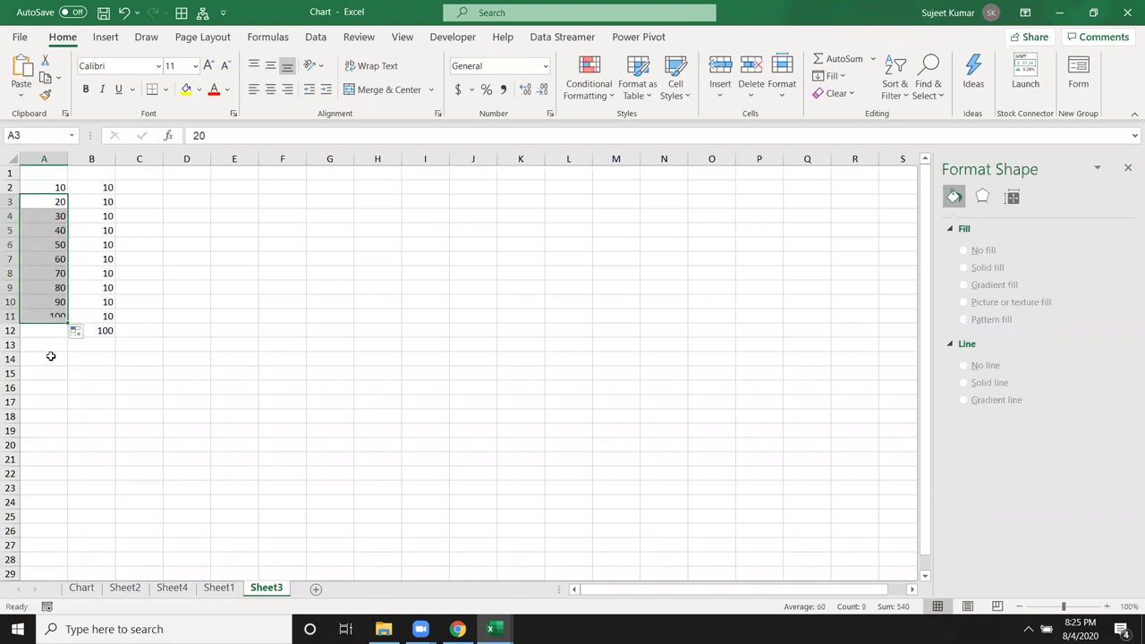
left_click(51, 356)
left_click_drag(101, 188, 105, 332)
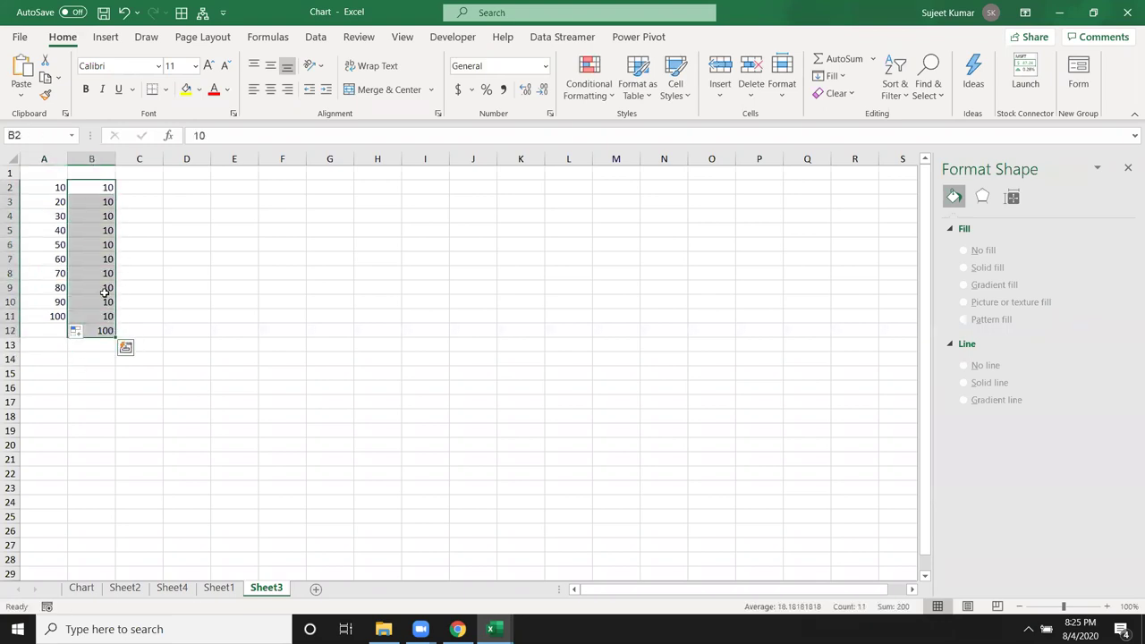
Insert a doughnut chart from B2:B12 and delete its legend and title.
left_click(105, 39)
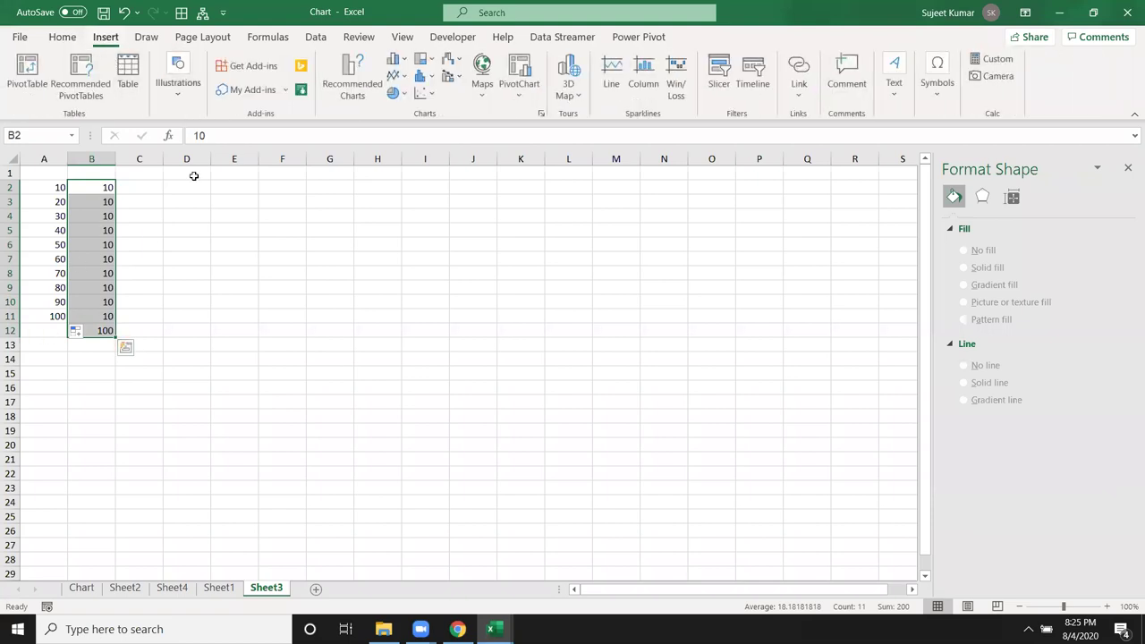
left_click(395, 93)
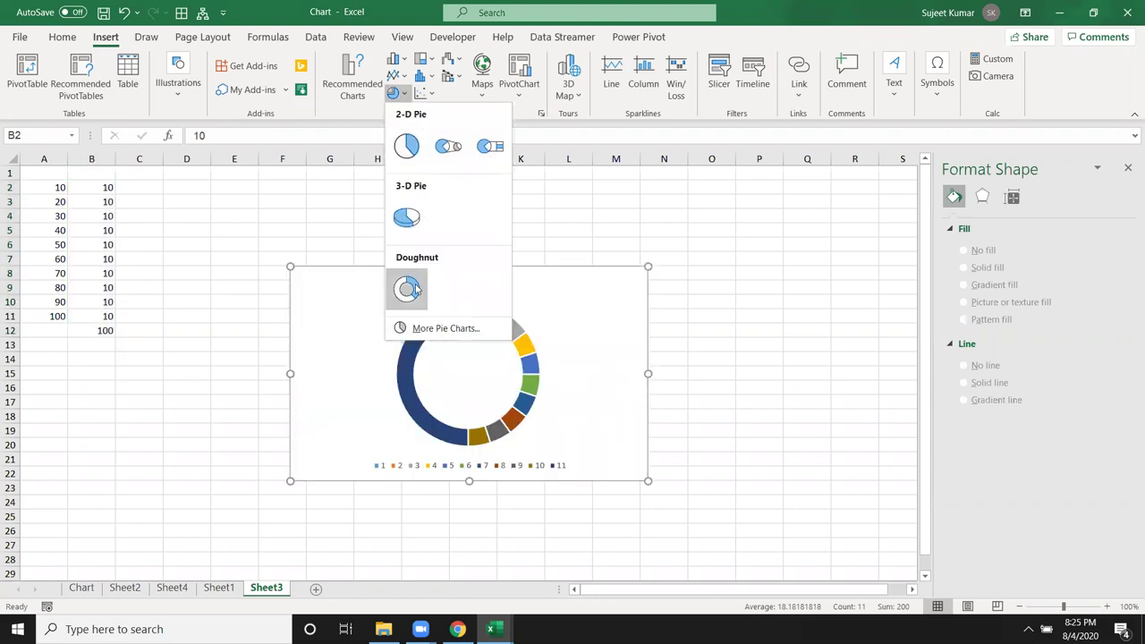
left_click(410, 291)
left_click(540, 467)
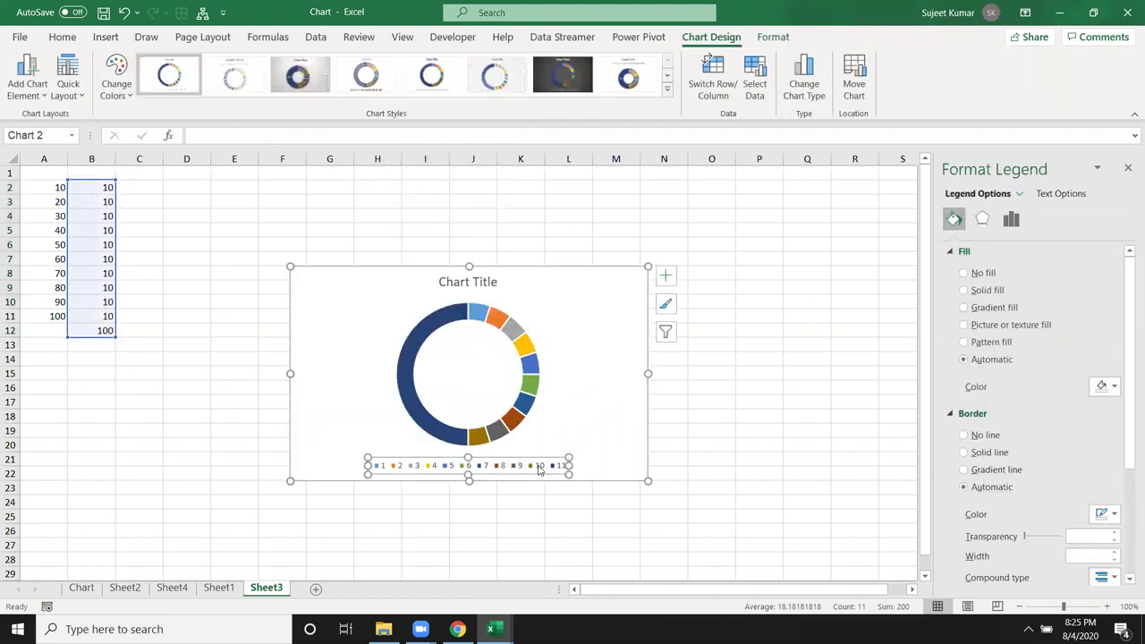
key("Delete")
left_click(497, 286)
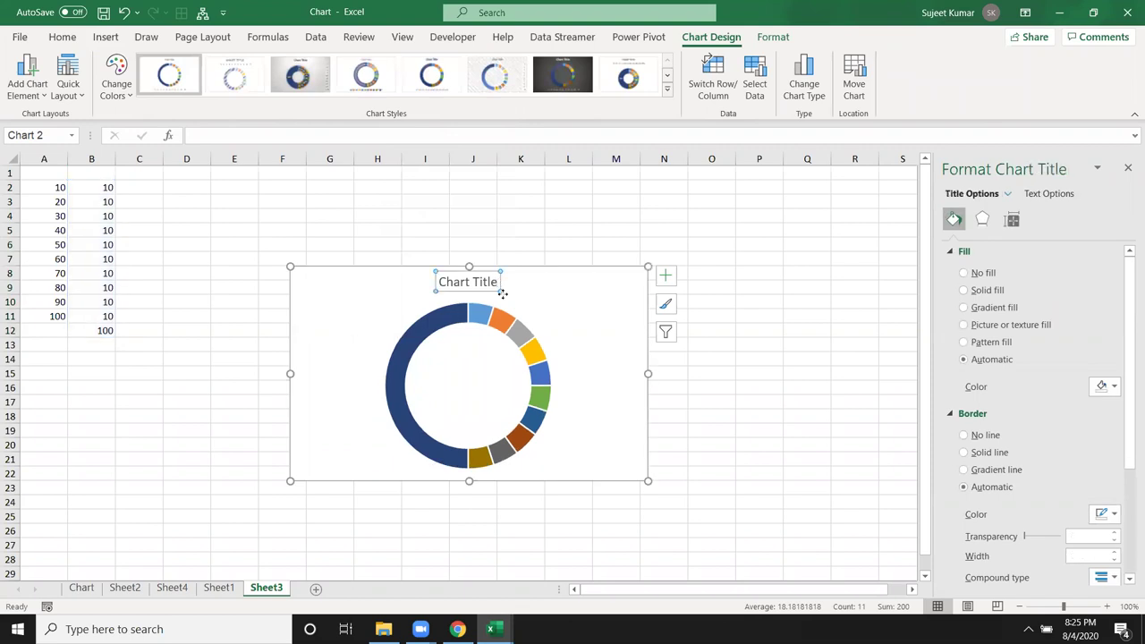
key("Delete")
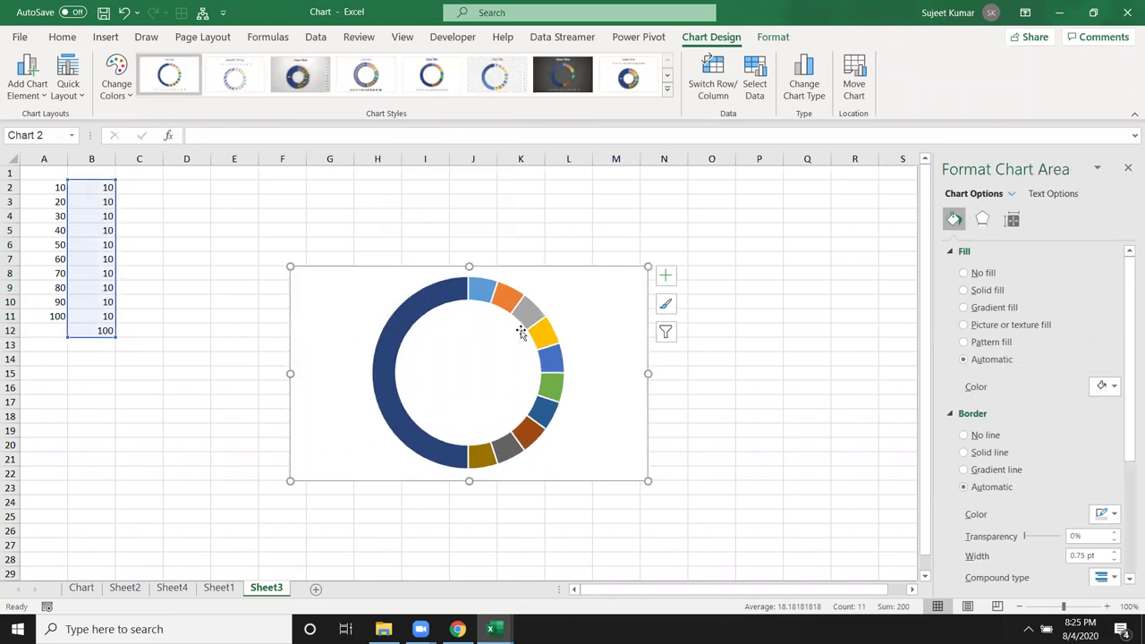
Set the doughnut series' angle of first slice to 270°.
right_click(483, 348)
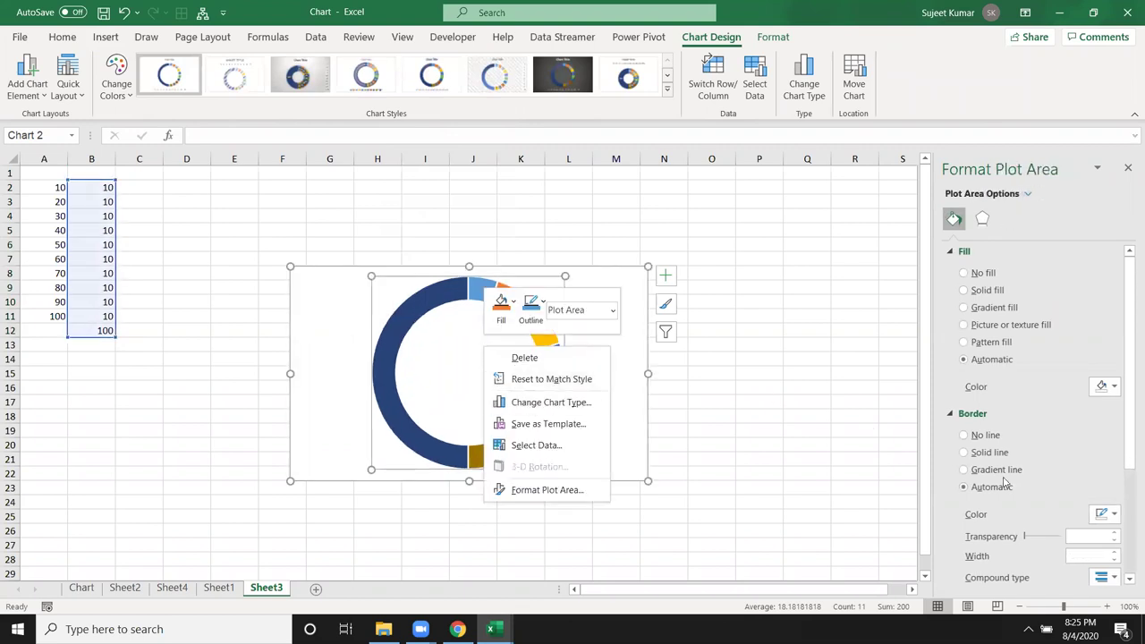
key("Escape")
left_click(544, 346)
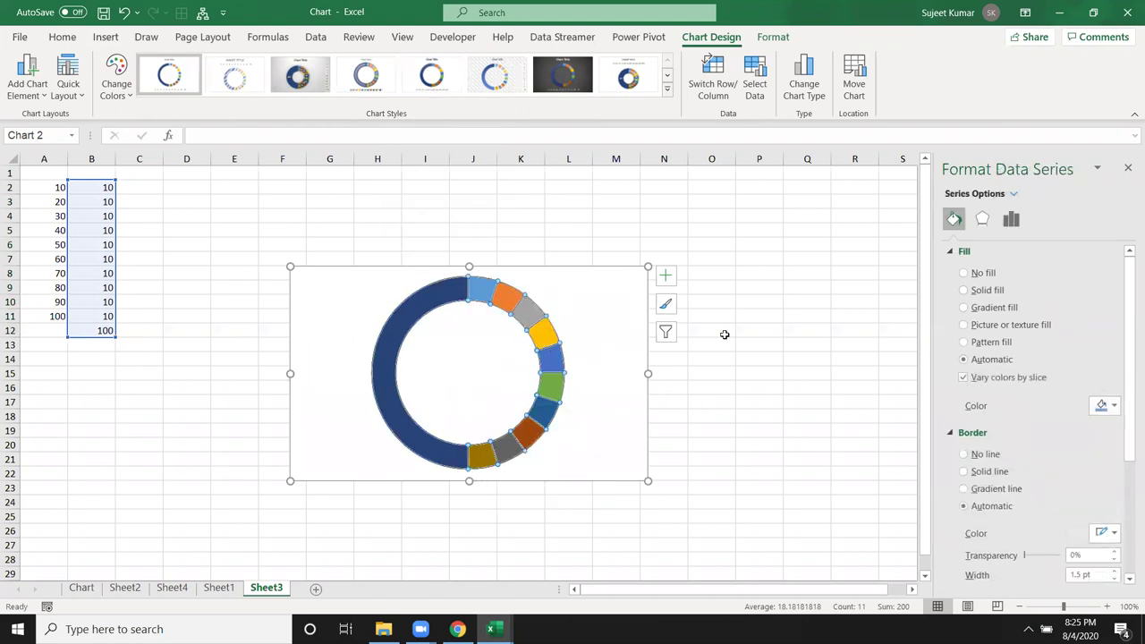
left_click(1010, 219)
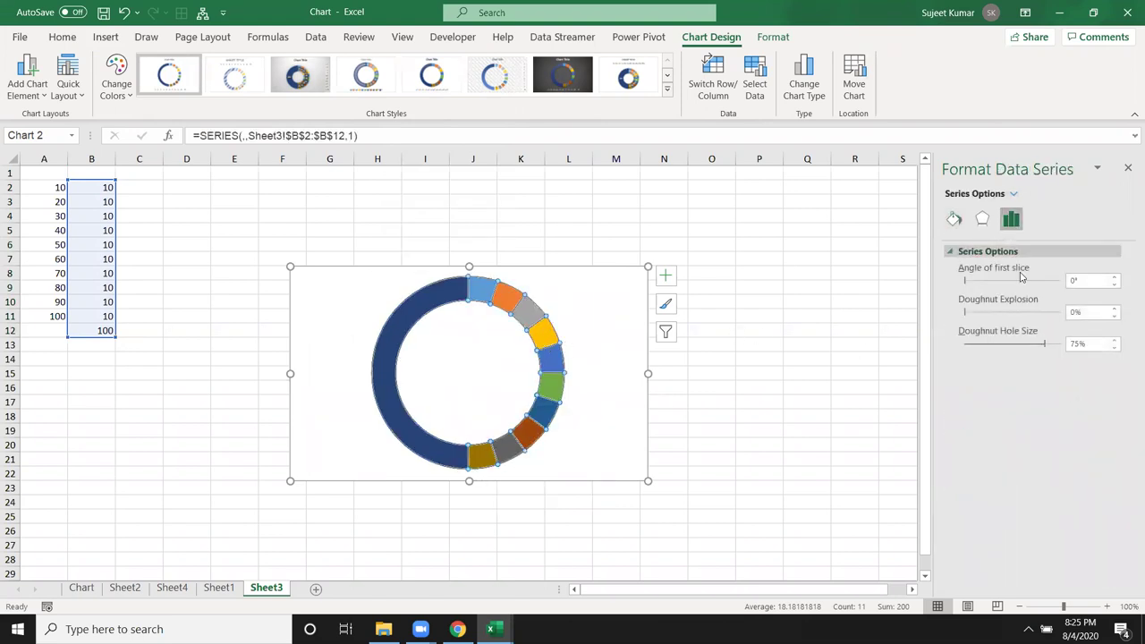
left_click(1084, 279)
type("0")
key("Return")
left_click(450, 444)
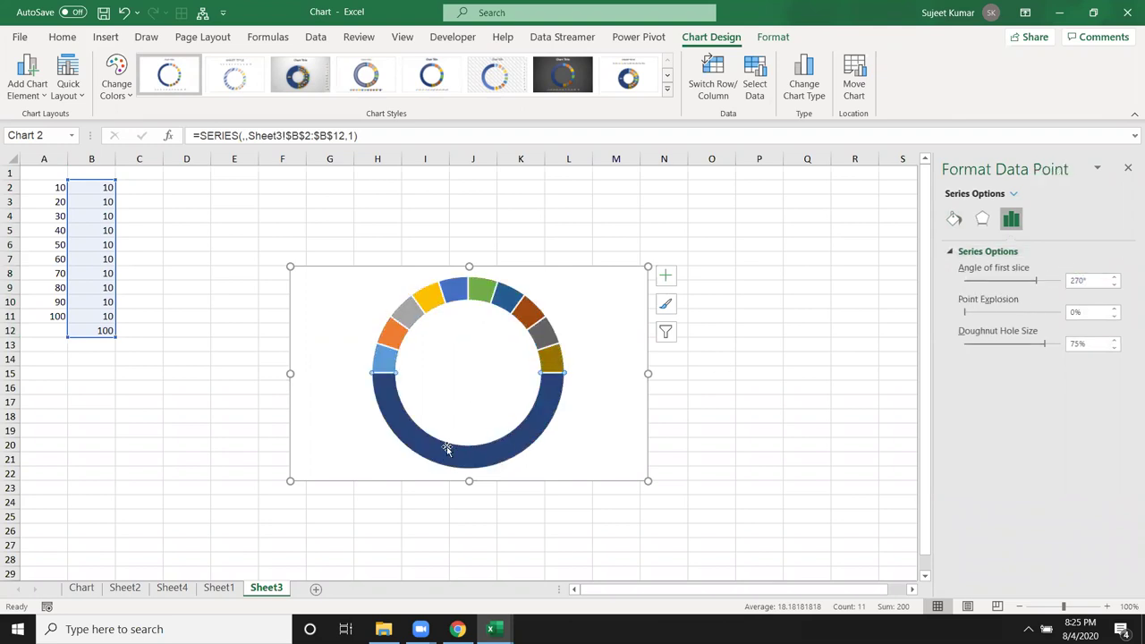
left_click(954, 220)
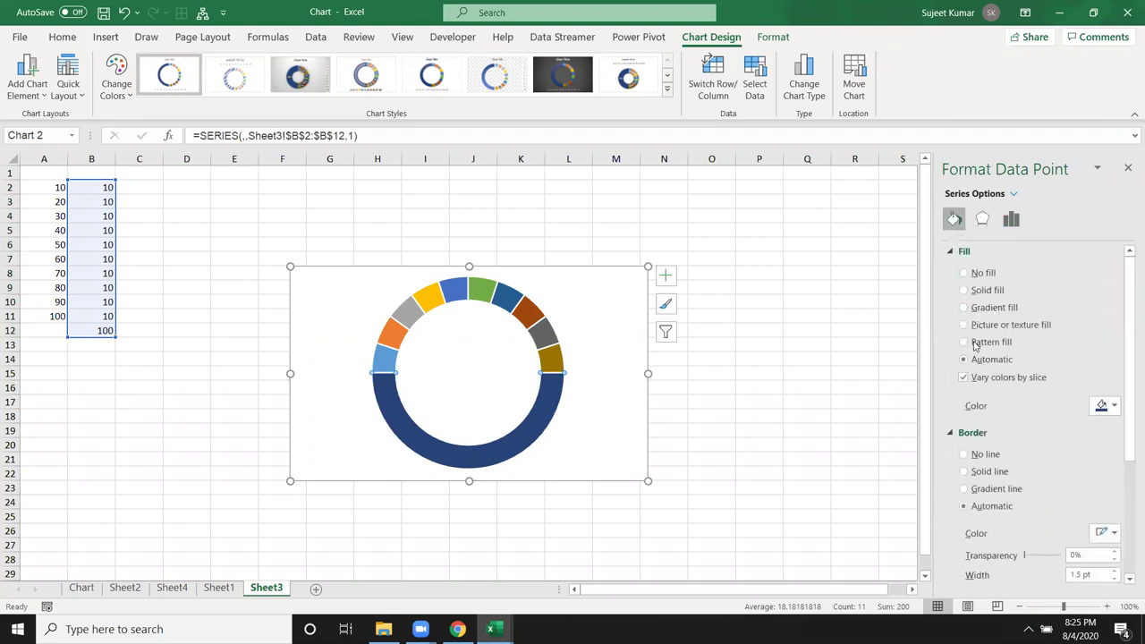
Give the large bottom slice No fill, add data labels, and delete the 100 label.
left_click(972, 277)
left_click(242, 435)
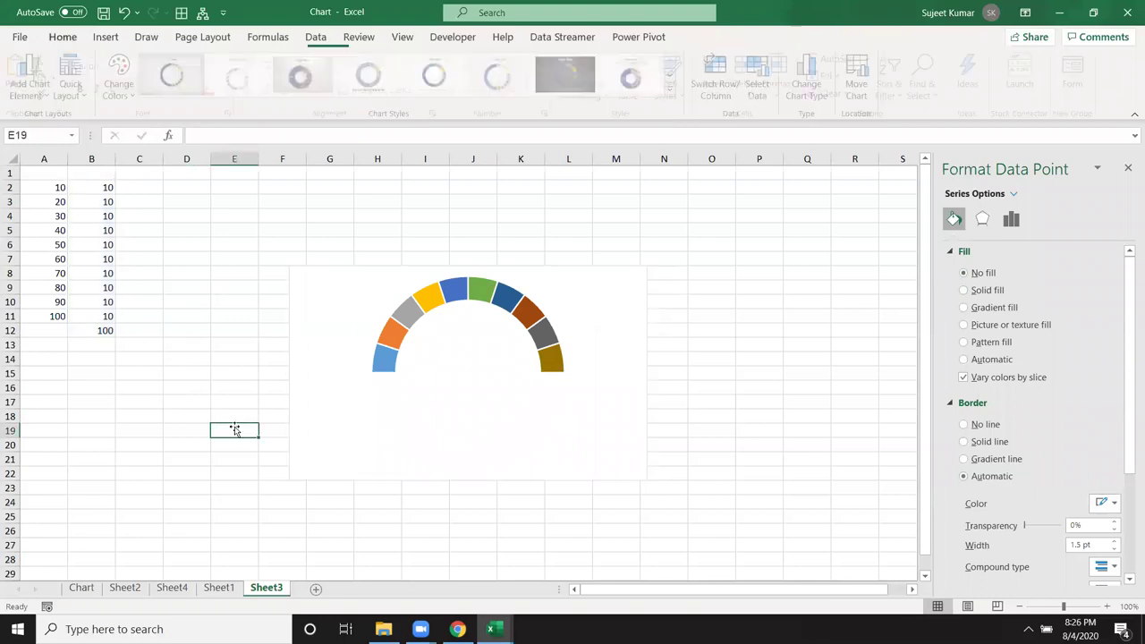
left_click(379, 369)
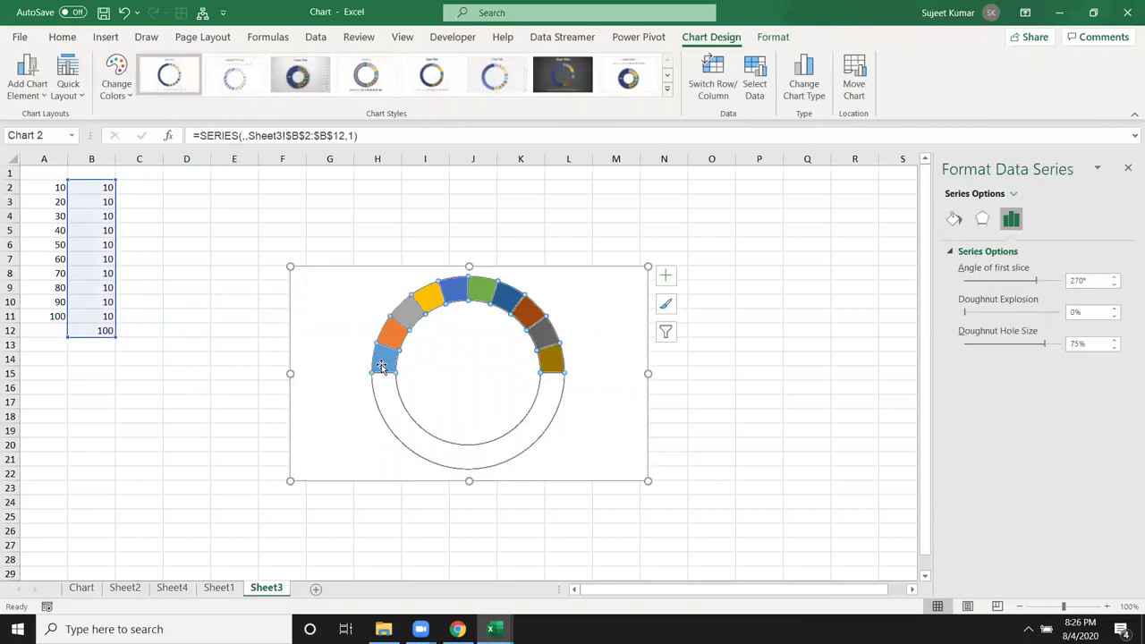
right_click(380, 368)
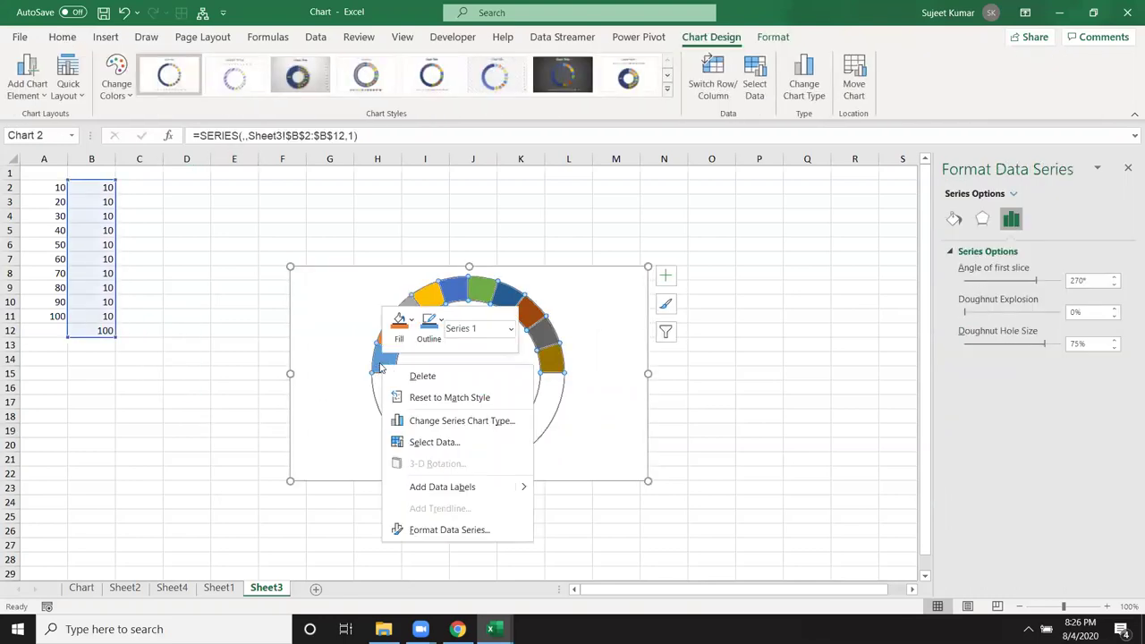
left_click(430, 488)
left_click(458, 444)
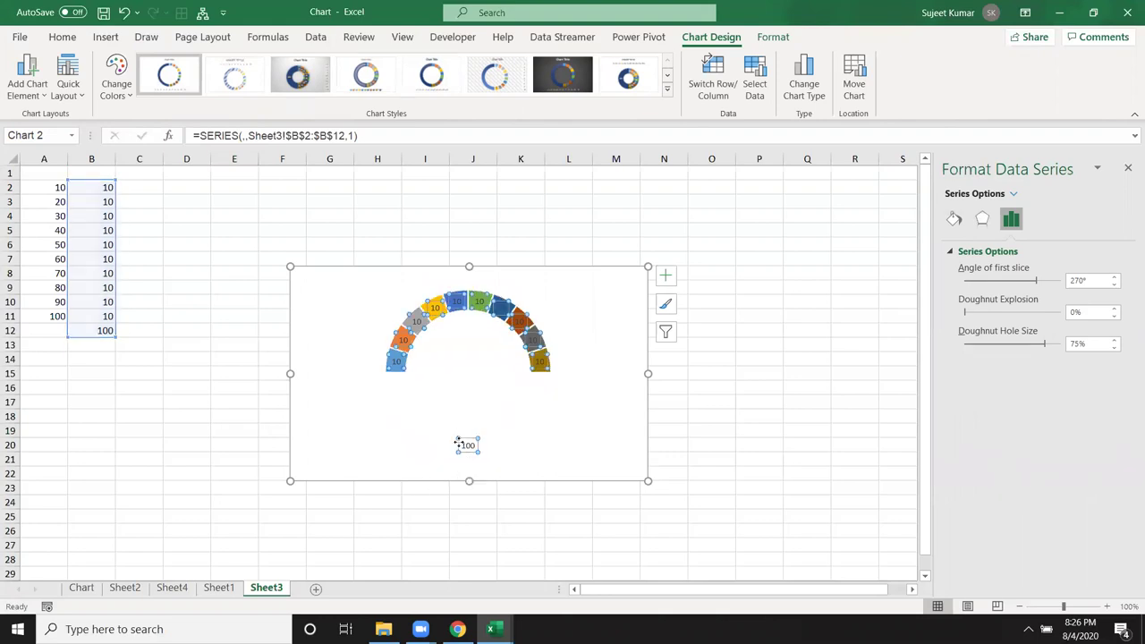
left_click(464, 446)
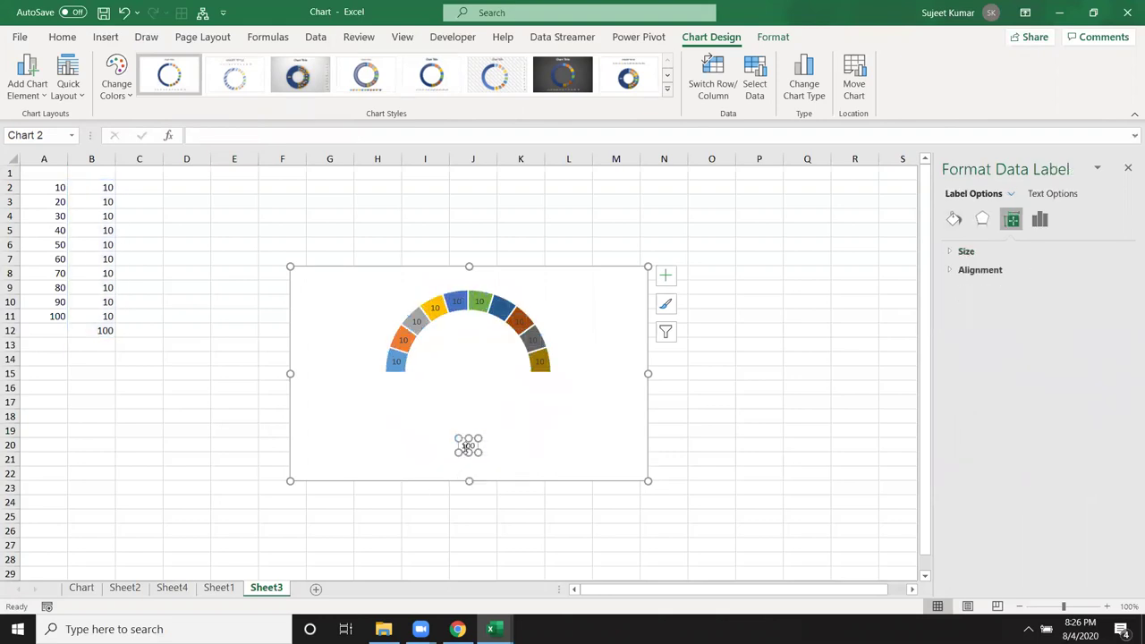
key("Delete")
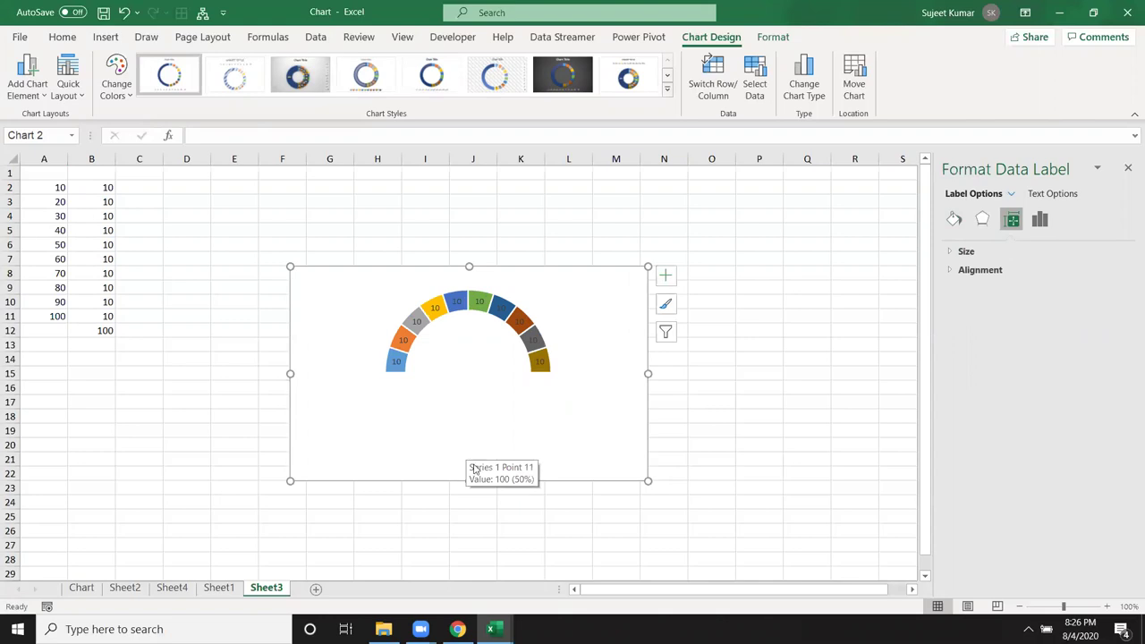
Enlarge the plot area toward the bottom left and to the right.
left_click(406, 458)
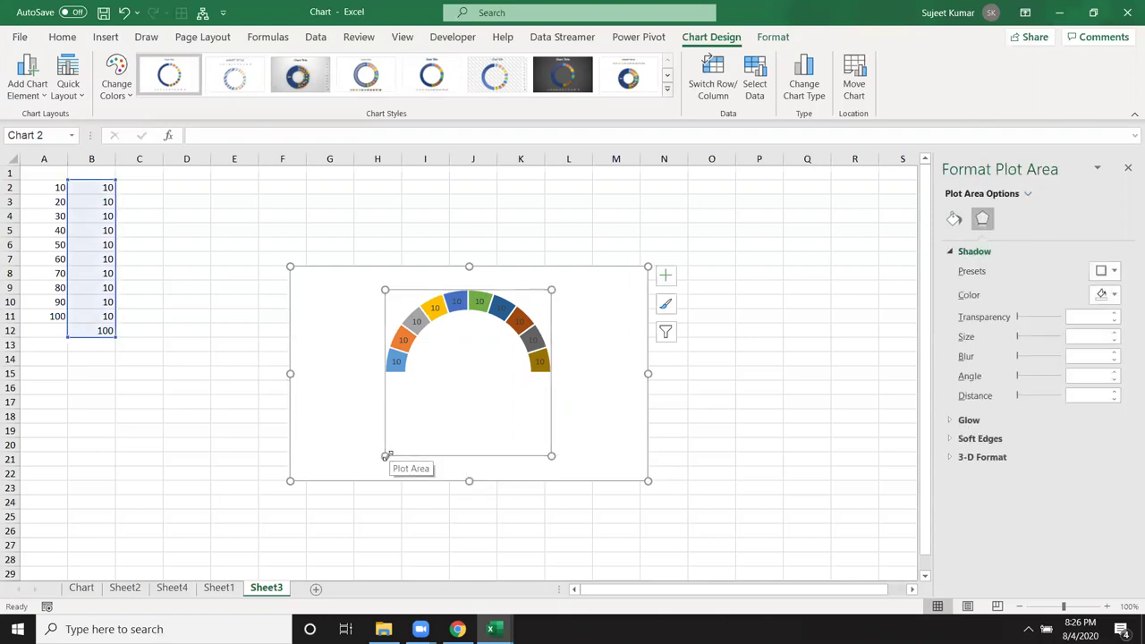
mouse_move(385, 455)
left_mouse_down()
mouse_move(367, 455)
mouse_move(367, 472)
left_mouse_up()
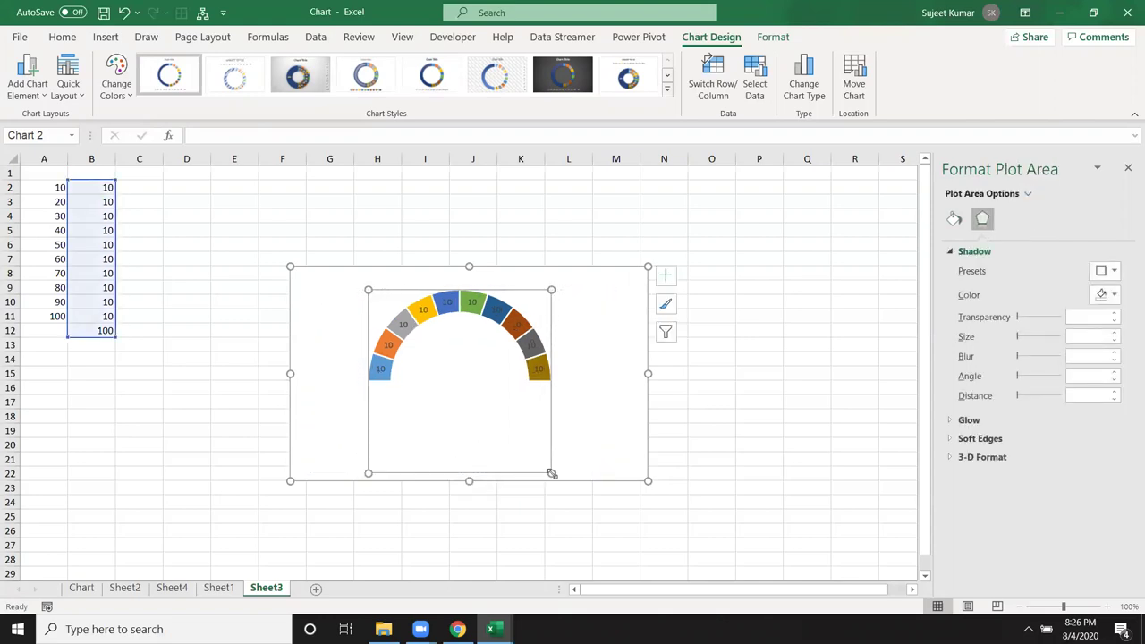
left_click_drag(552, 474, 569, 475)
left_click(458, 307)
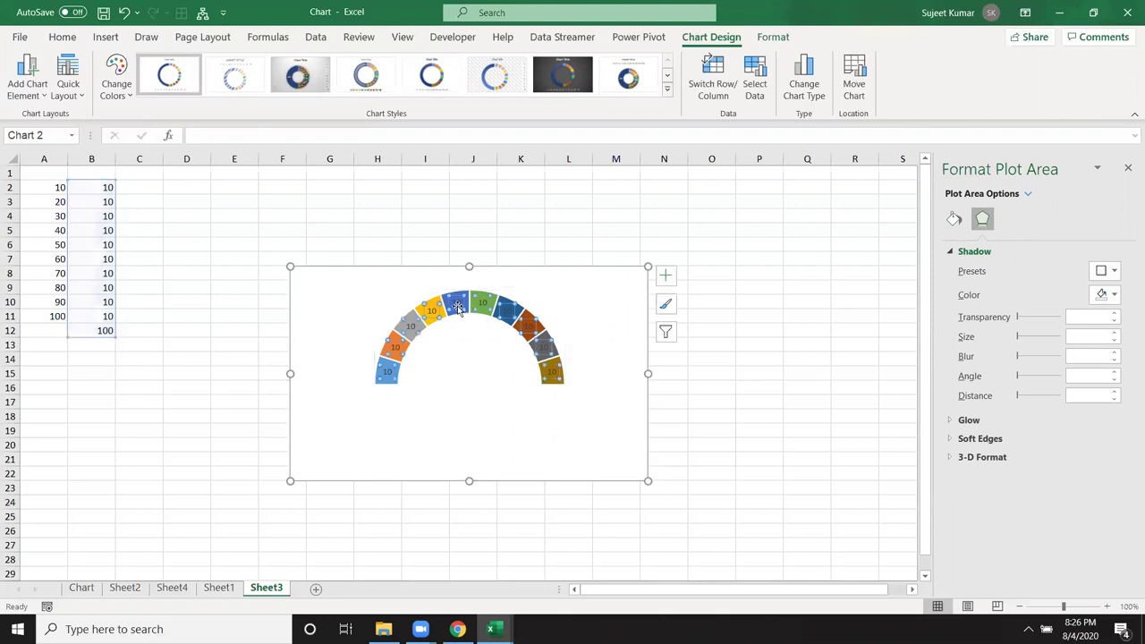
left_click(460, 306)
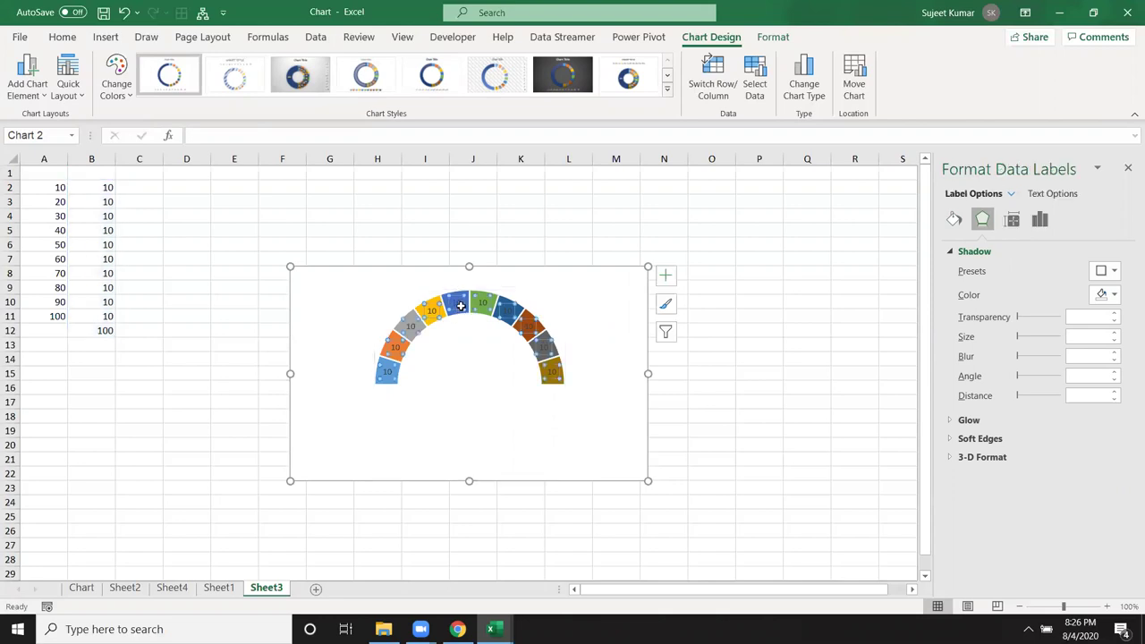
Set the doughnut's horizontal axis (category) labels to cells A2:A11 through Select Data.
left_click(1039, 220)
left_click(1009, 253)
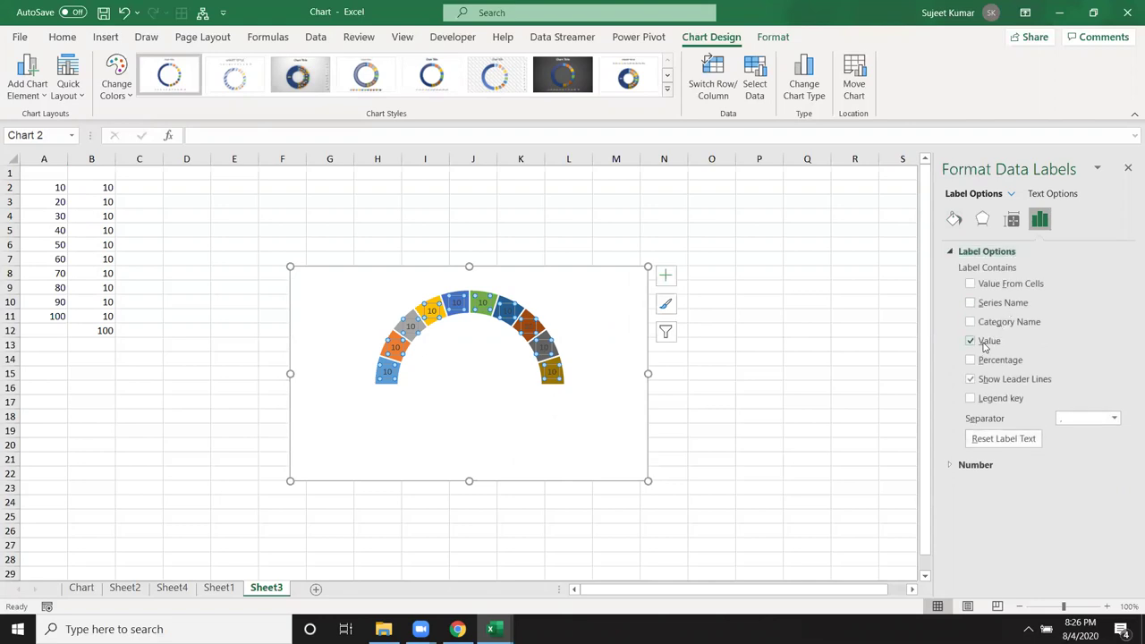
left_click(474, 374)
right_click(474, 375)
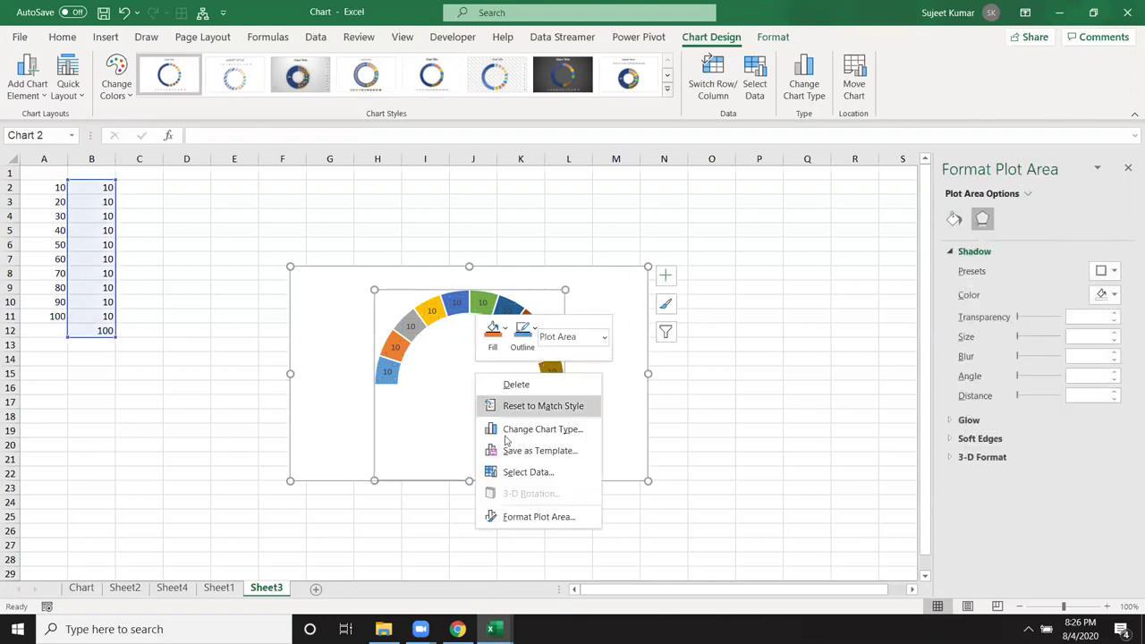
left_click(538, 474)
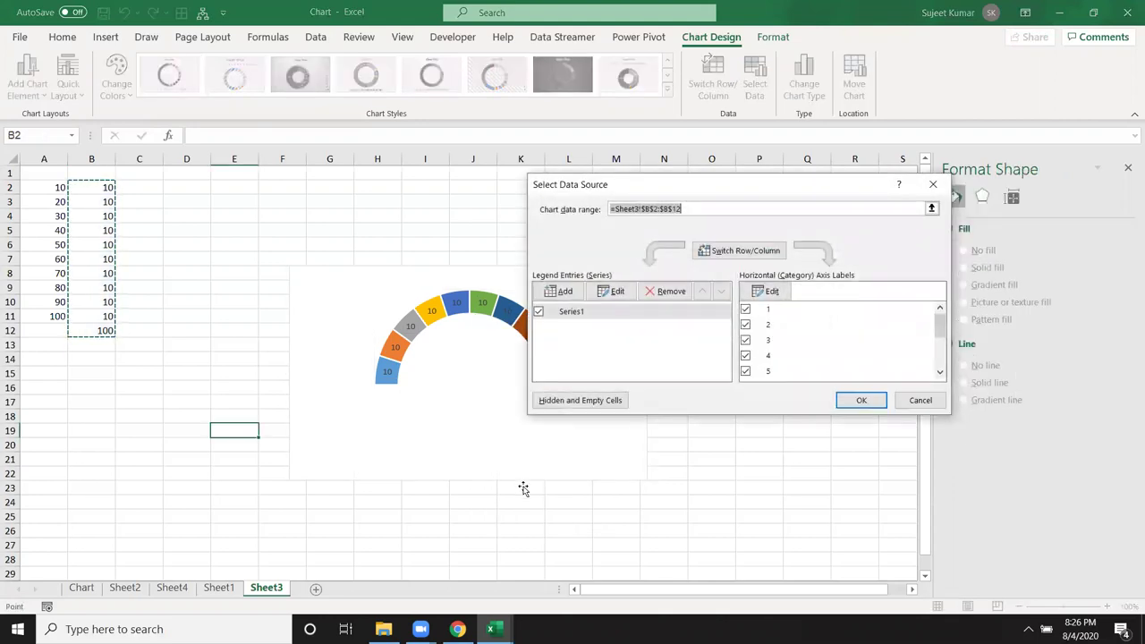
left_click(773, 292)
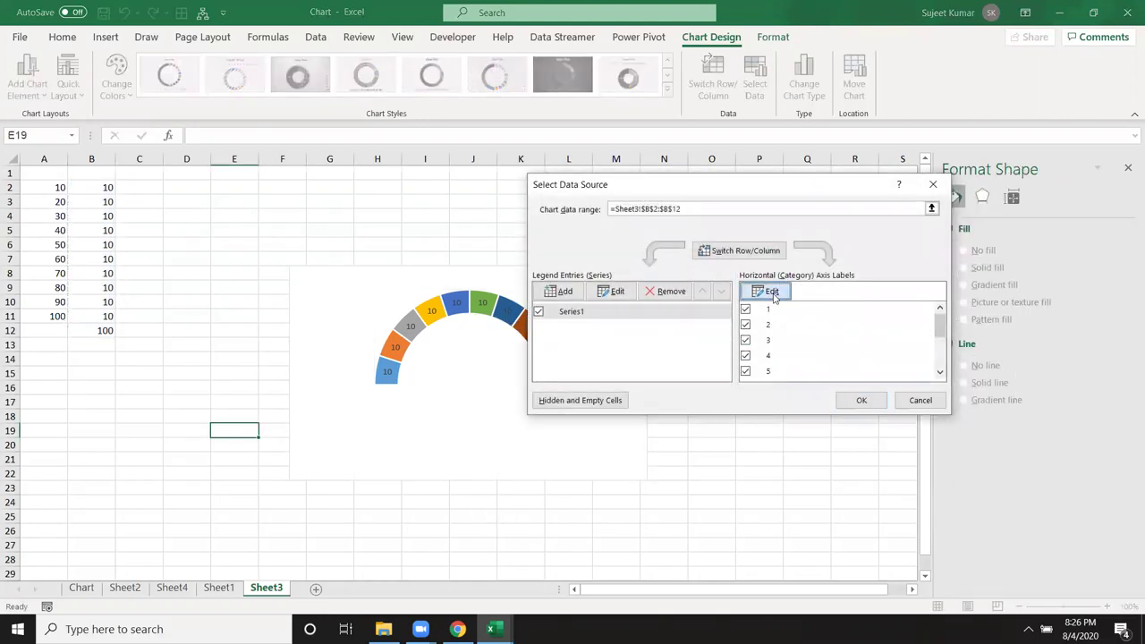
left_click_drag(47, 187, 56, 316)
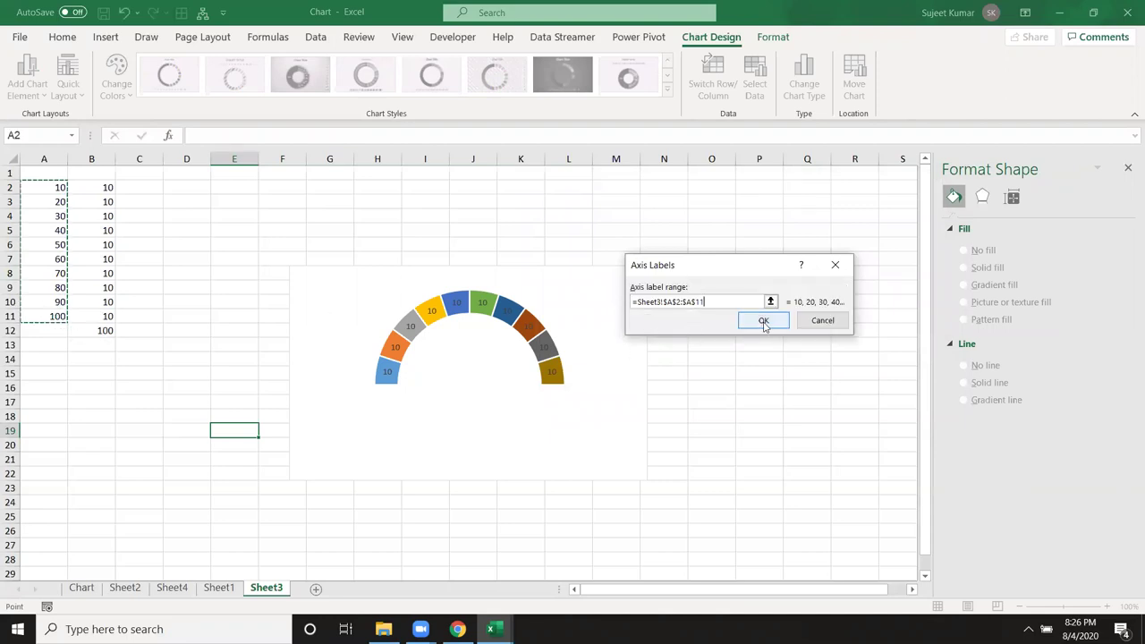
left_click(764, 322)
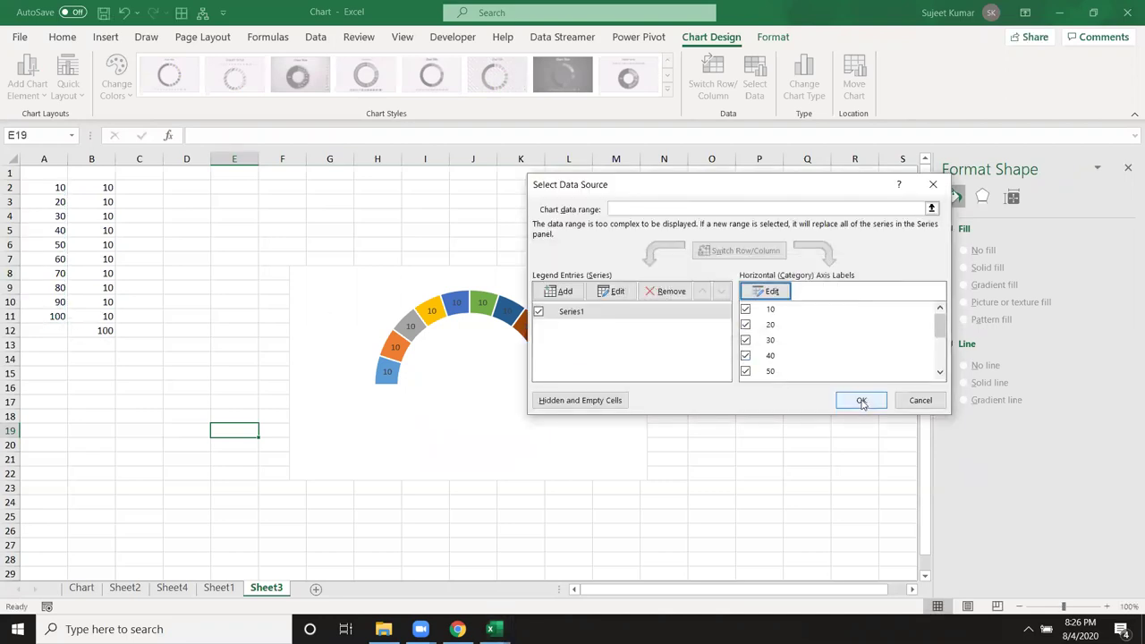
left_click(861, 400)
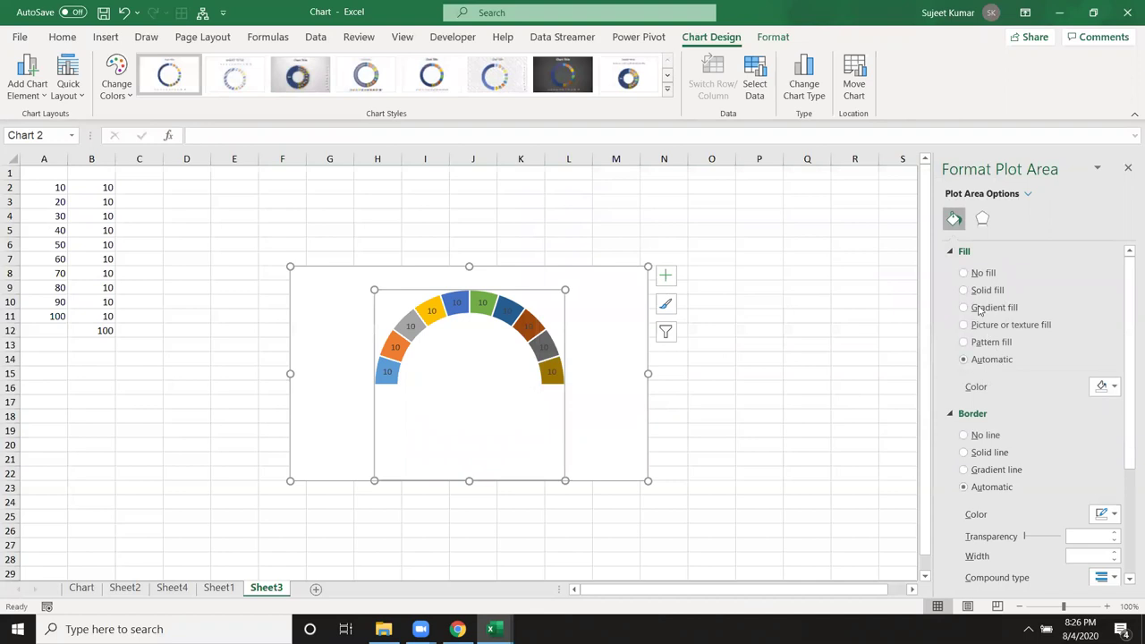
Make the data labels show Category Name instead of Value, reading 10 through 100.
left_click(426, 311)
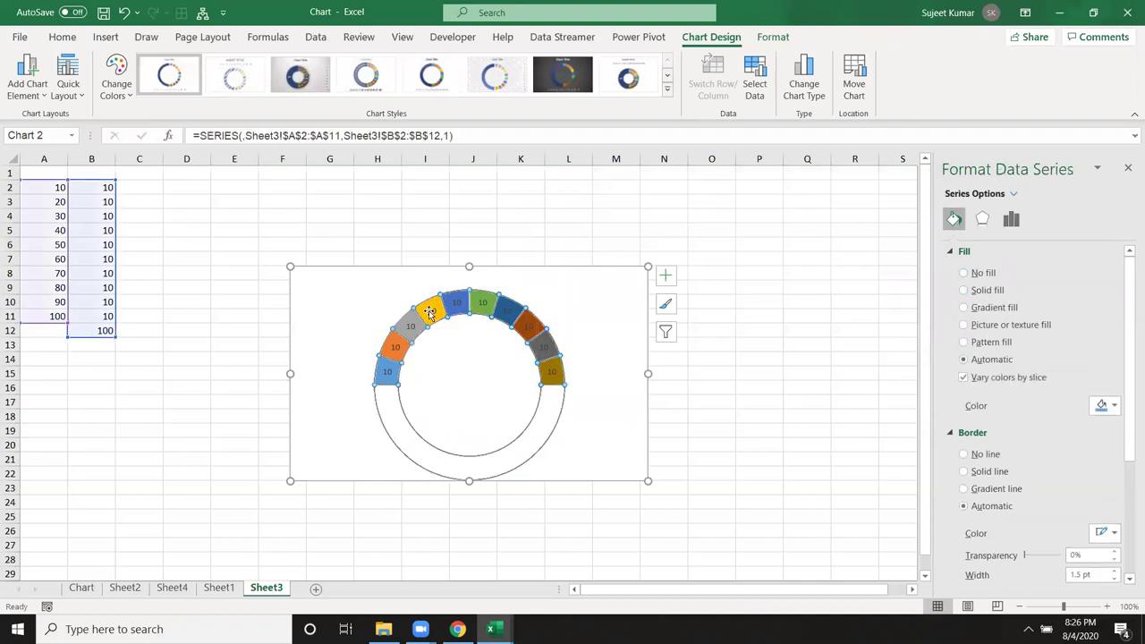
left_click(426, 312)
left_click(1012, 221)
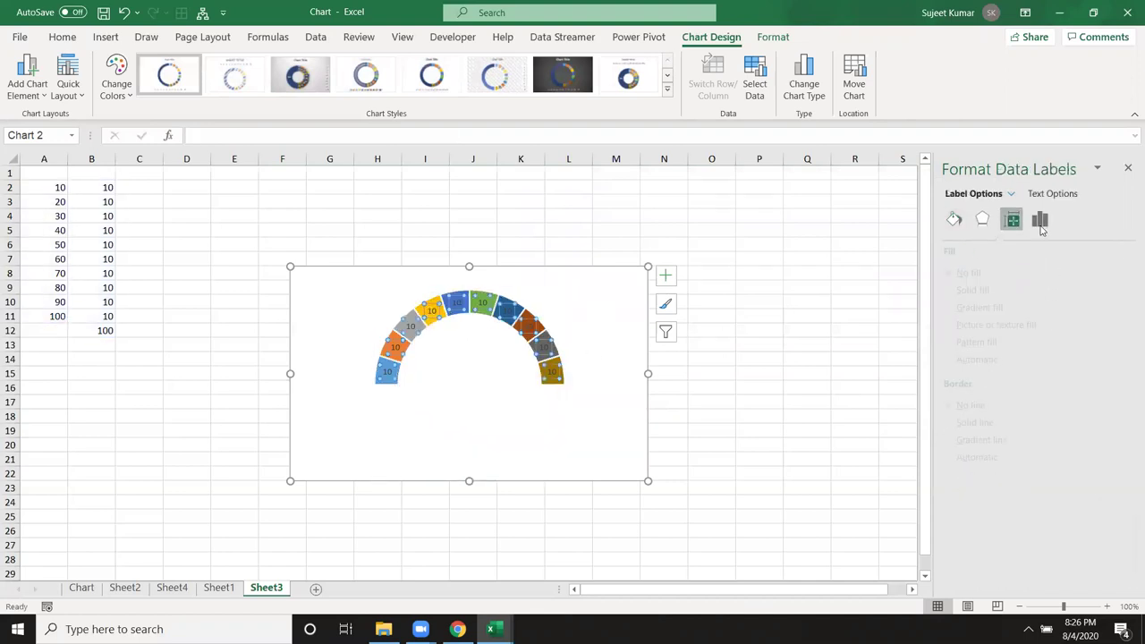
left_click(988, 251)
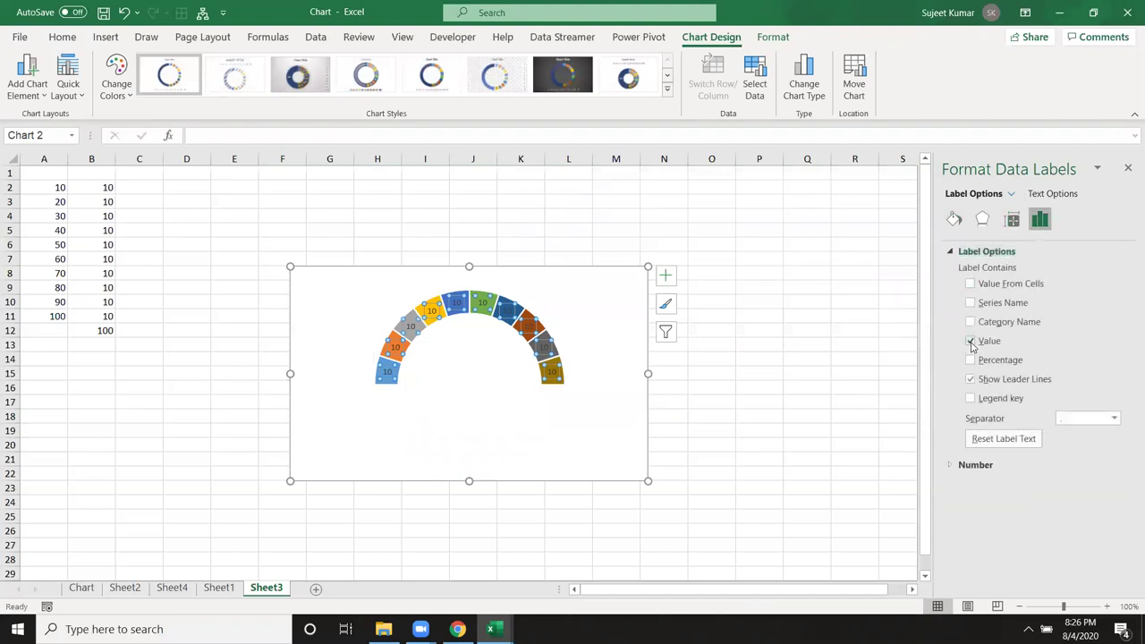
left_click(971, 342)
left_click(970, 322)
left_click(488, 419)
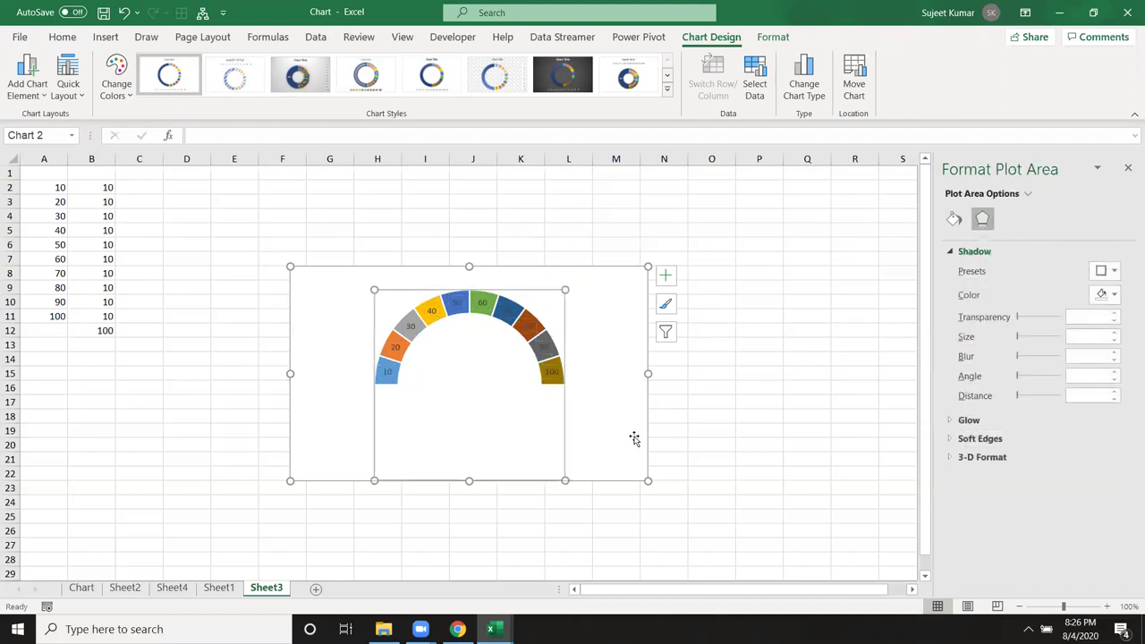
left_click(675, 433)
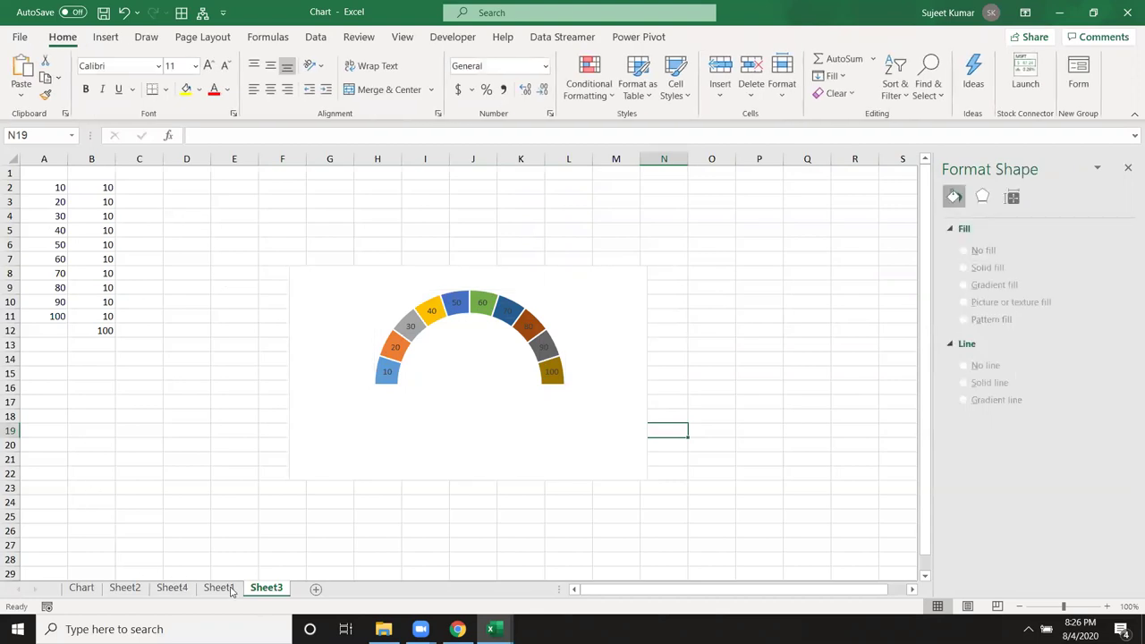
Check the Value and Size table on Sheet1, then return to Sheet3's B12 total.
left_click(219, 587)
left_click_drag(231, 204, 284, 231)
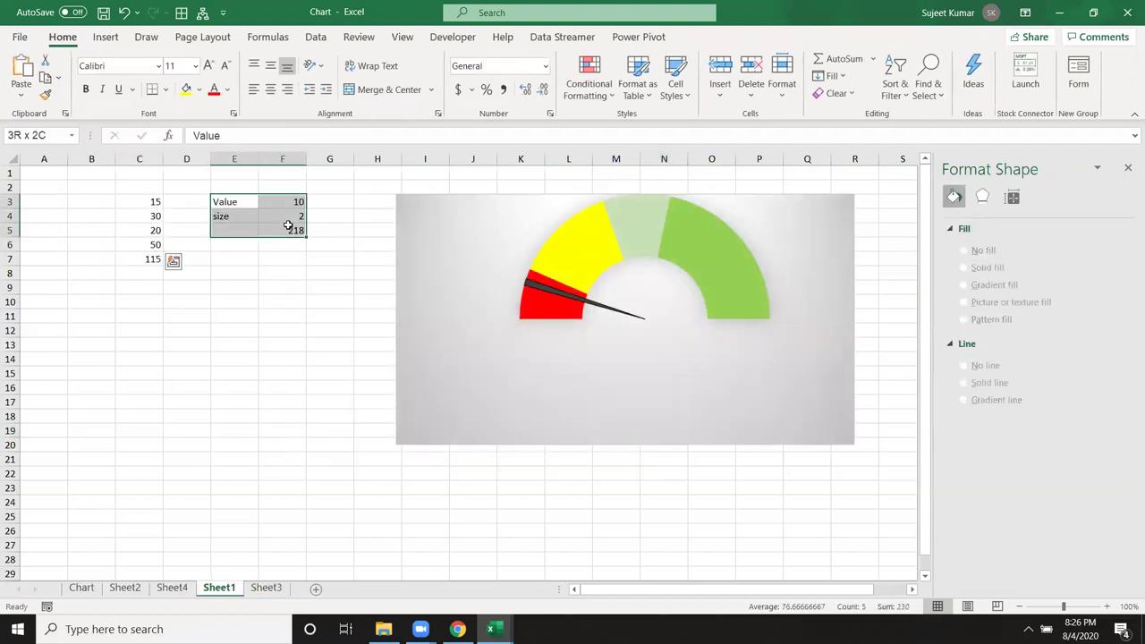
key("ctrl+q")
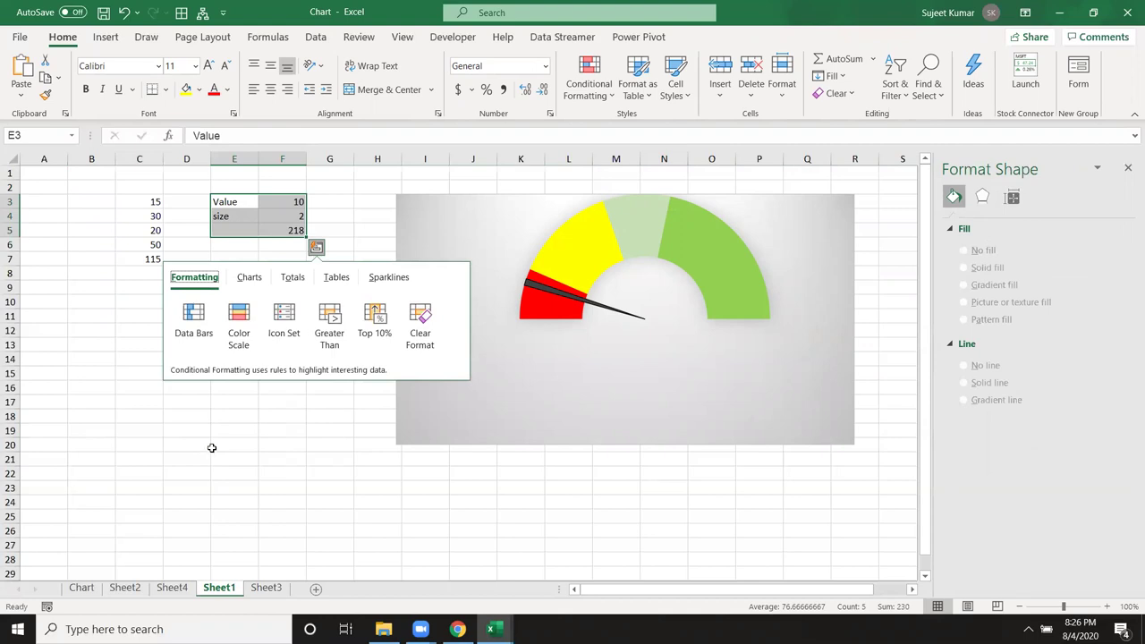
left_click(212, 448)
left_click(272, 583)
left_click(105, 329)
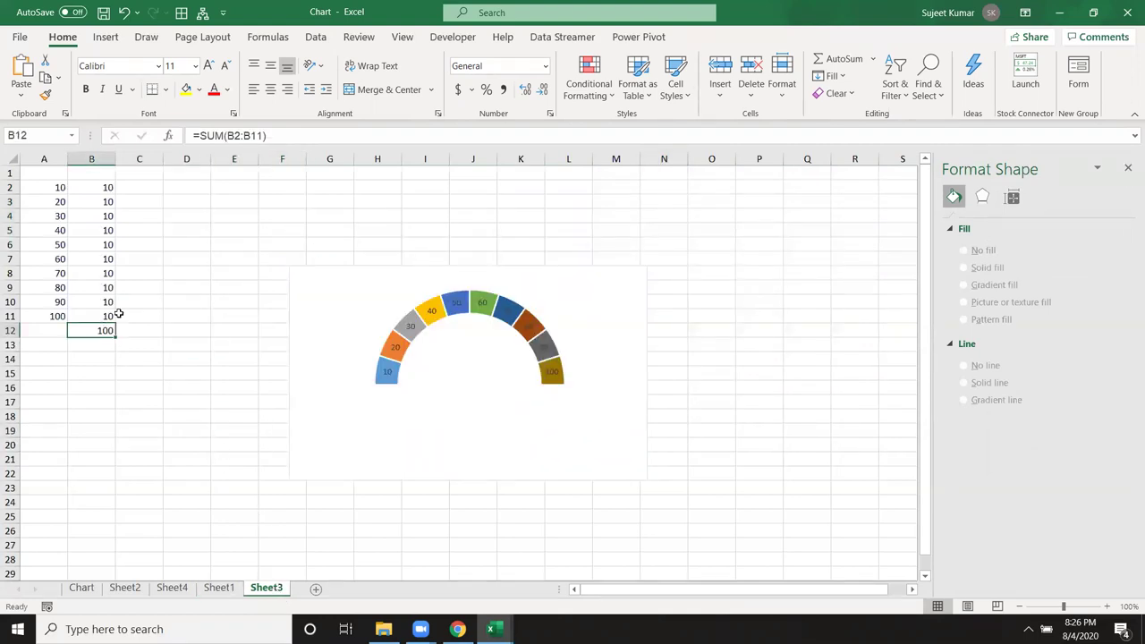
Enter the headings Value and Size in cells D2 and D3.
left_click(193, 189)
type("V")
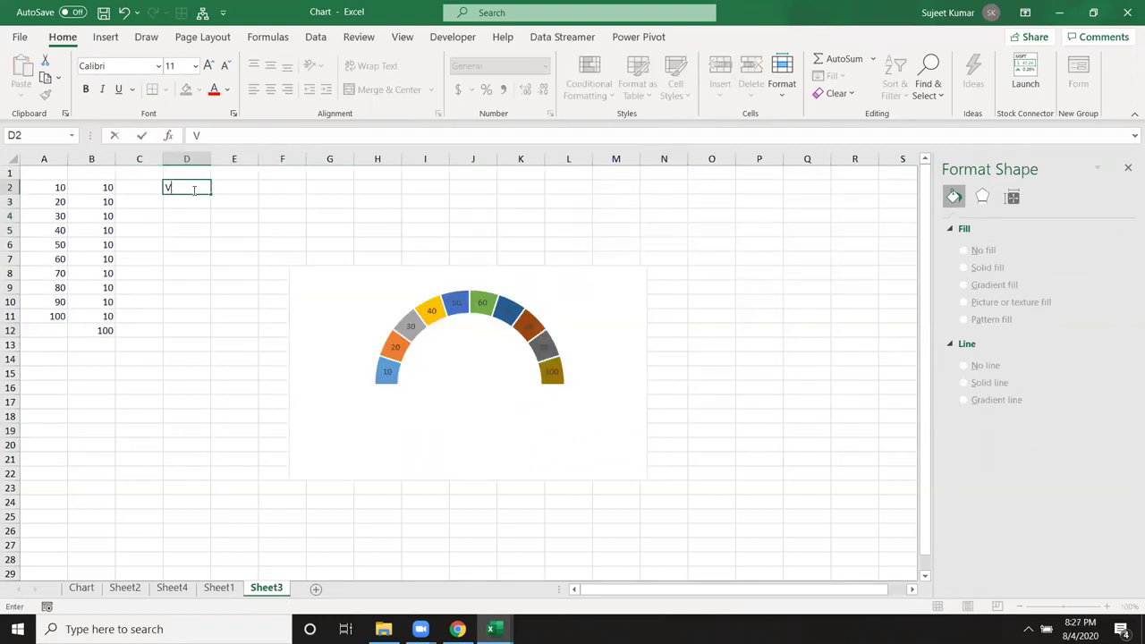
type("alue")
key("Return")
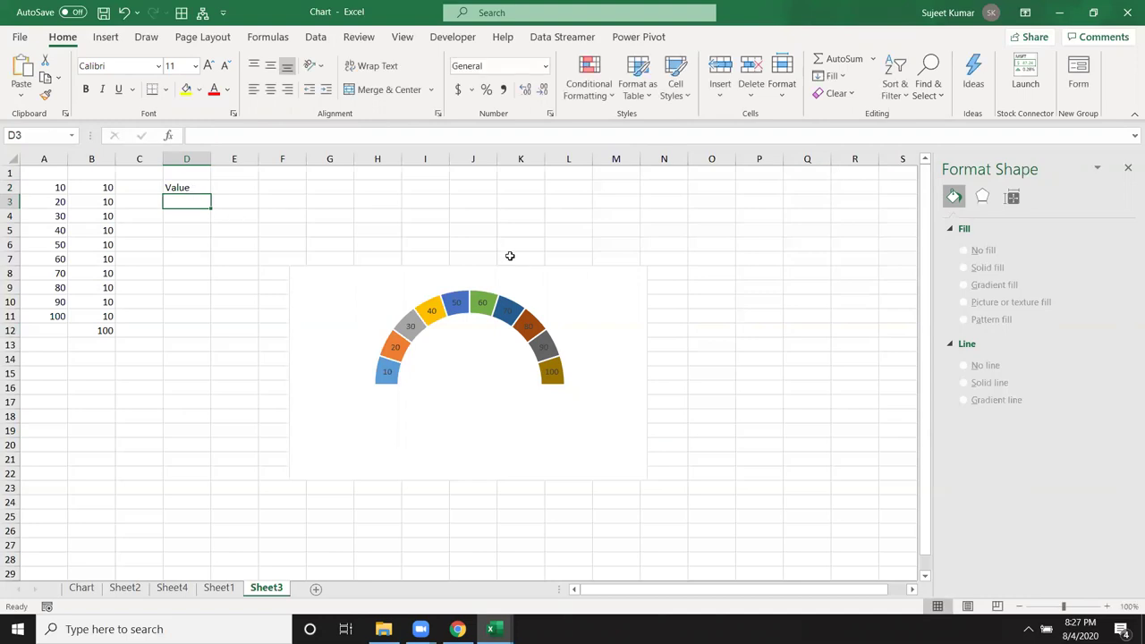
type("Size")
key("Return")
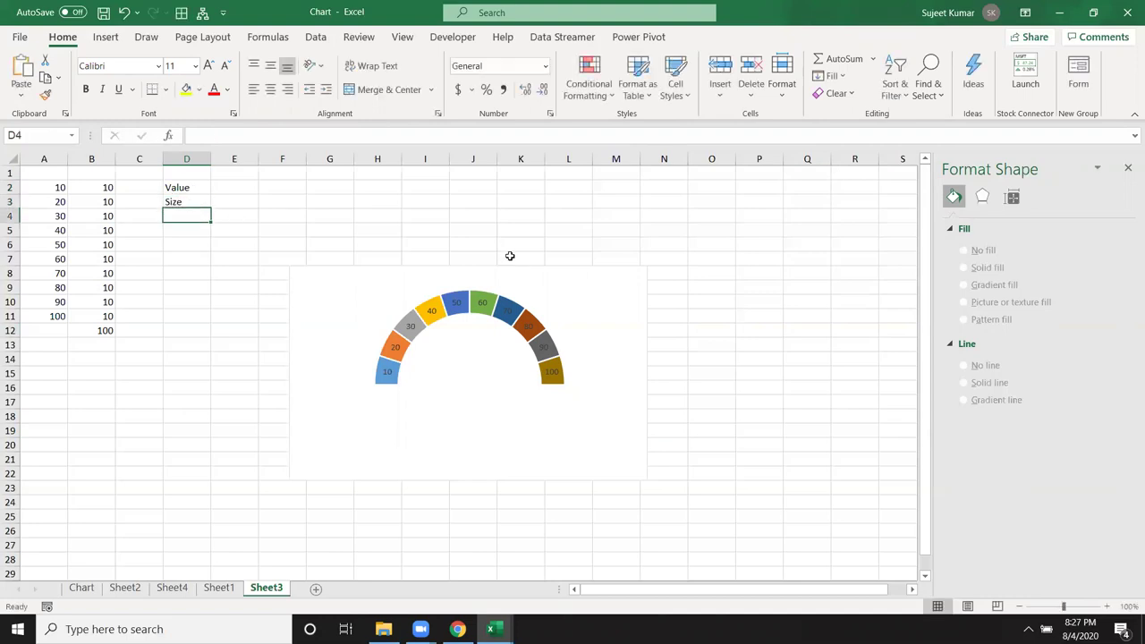
Enter the formula =200-SUM(E2:E3) in cell E4.
key("Up")
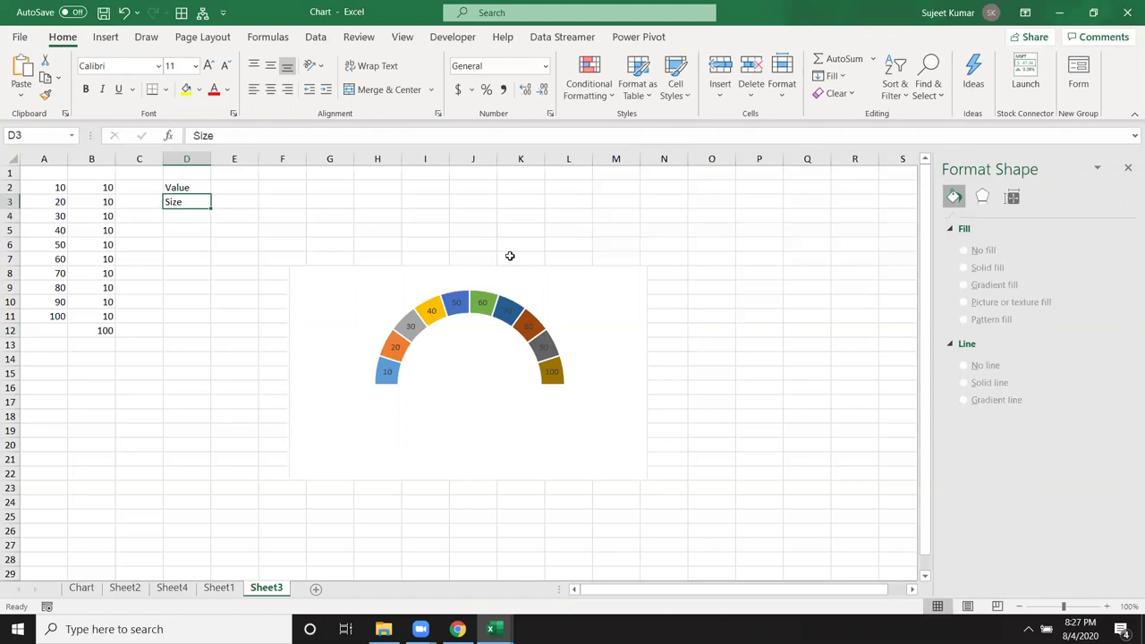
key("Right")
key("Down")
type("=sum(")
key("Up")
key("shift+Up")
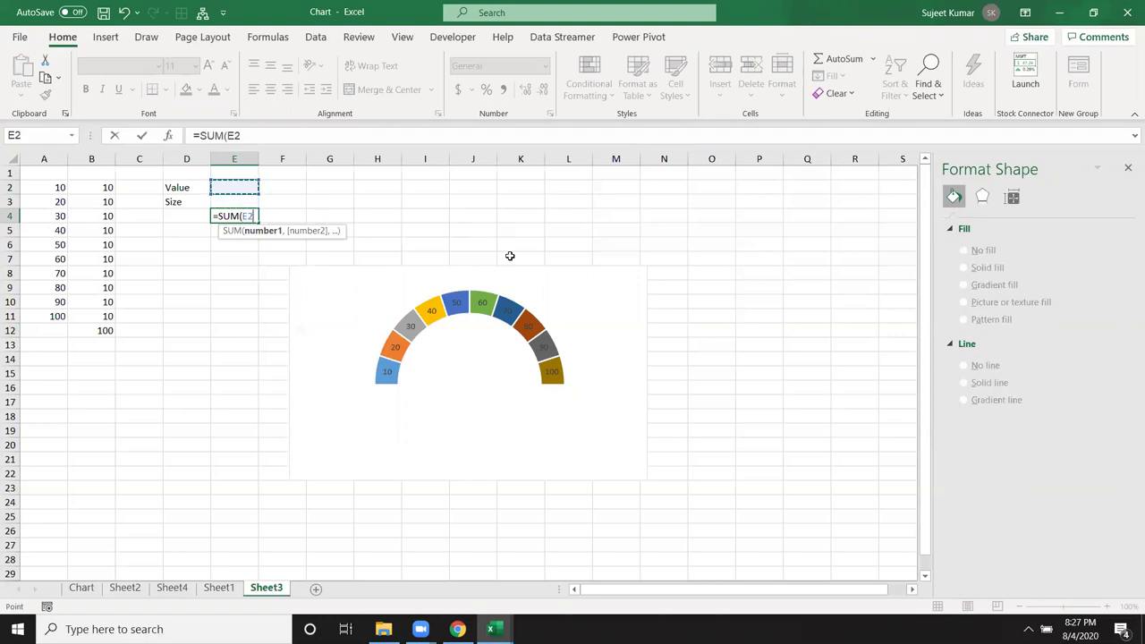
type(")")
left_click(196, 135)
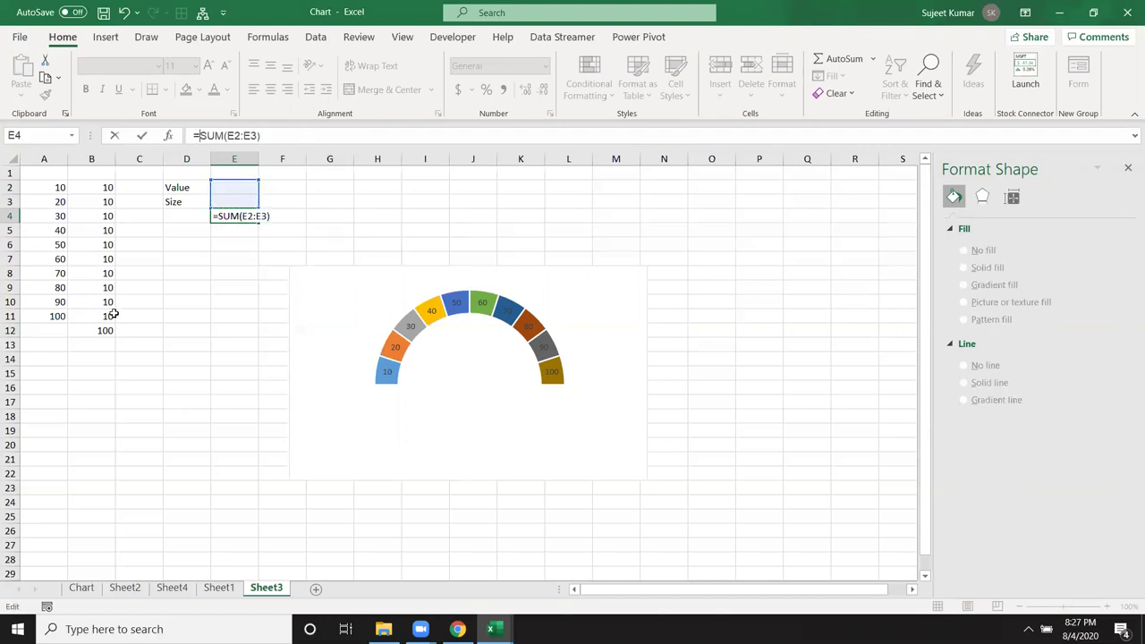
type("200-")
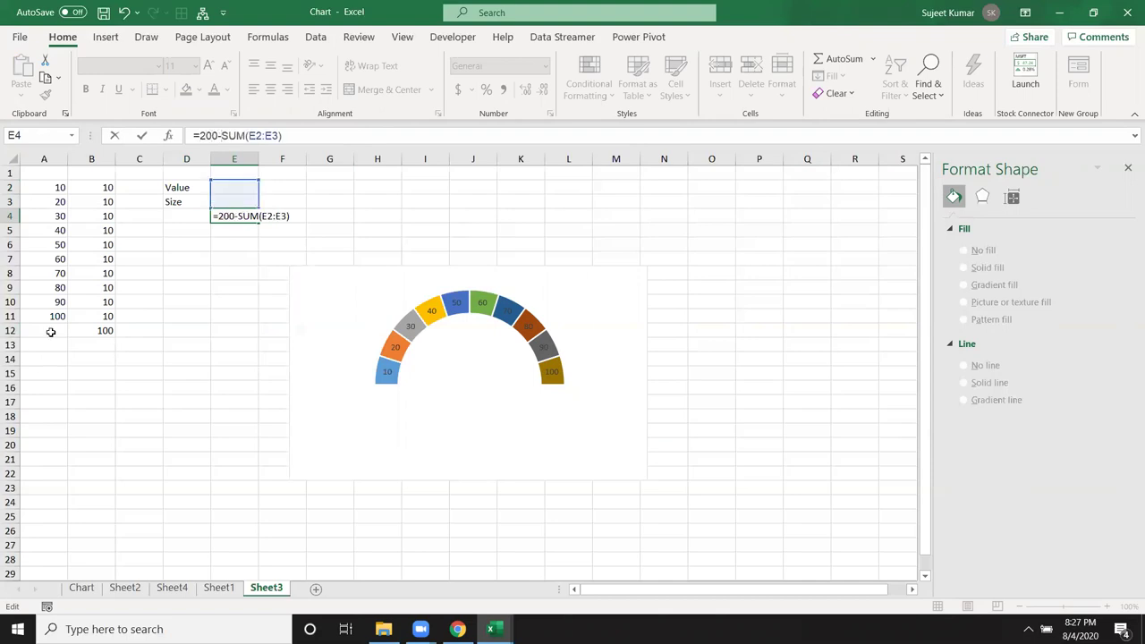
key("Return")
Enter Value 50 in E2 and Size 3 in E3, then select E2:E4.
left_click(243, 188)
type("50")
key("Return")
type("6")
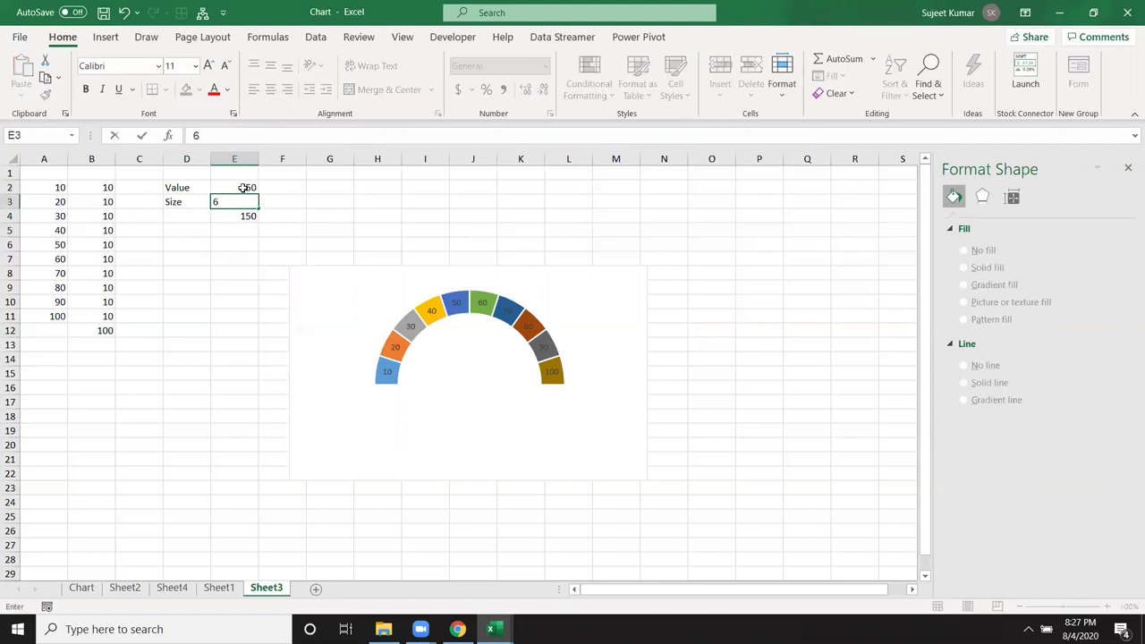
key("Escape")
type("3")
key("Return")
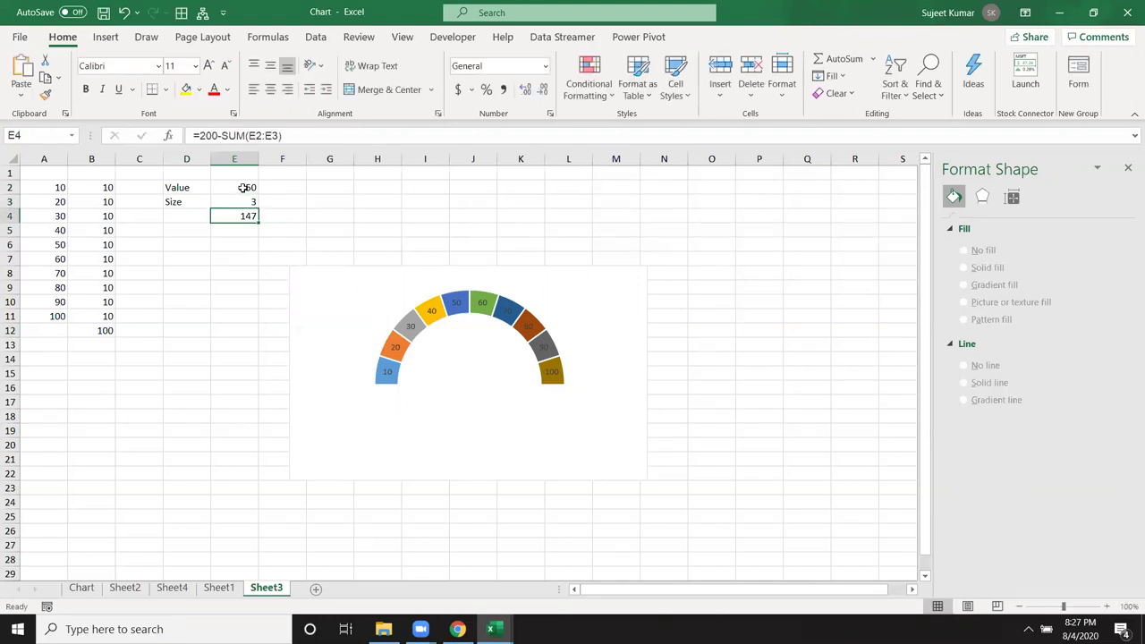
left_click_drag(225, 187, 241, 218)
Add a series named 'ind' with values E2:E4, then select its outer ring.
left_click(396, 417)
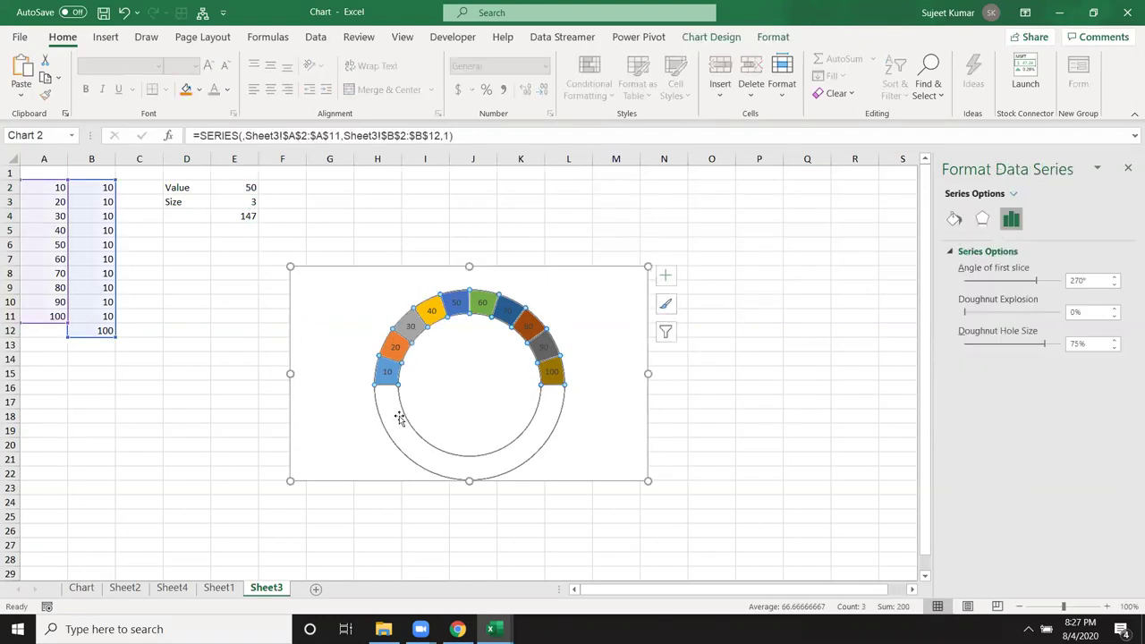
right_click(440, 401)
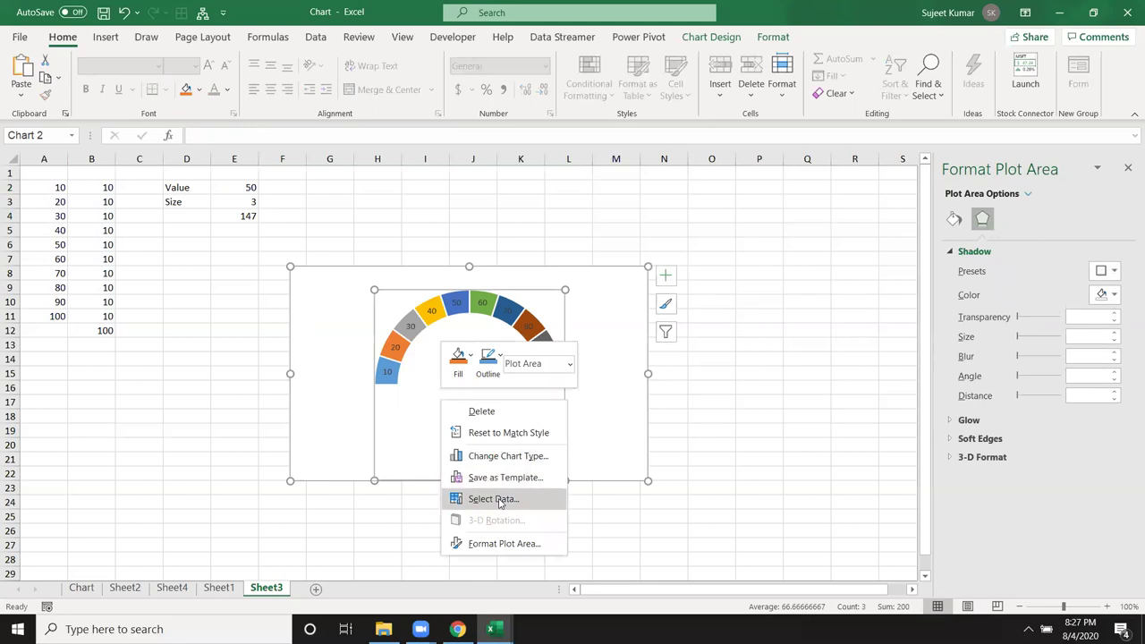
left_click(499, 499)
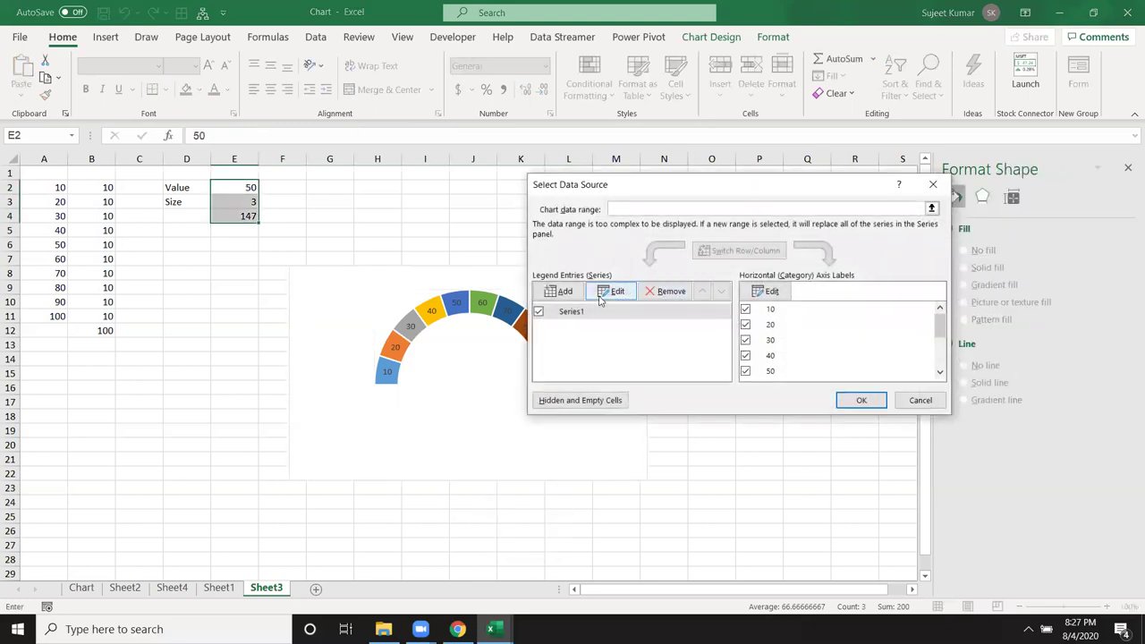
left_click(563, 292)
type("ind")
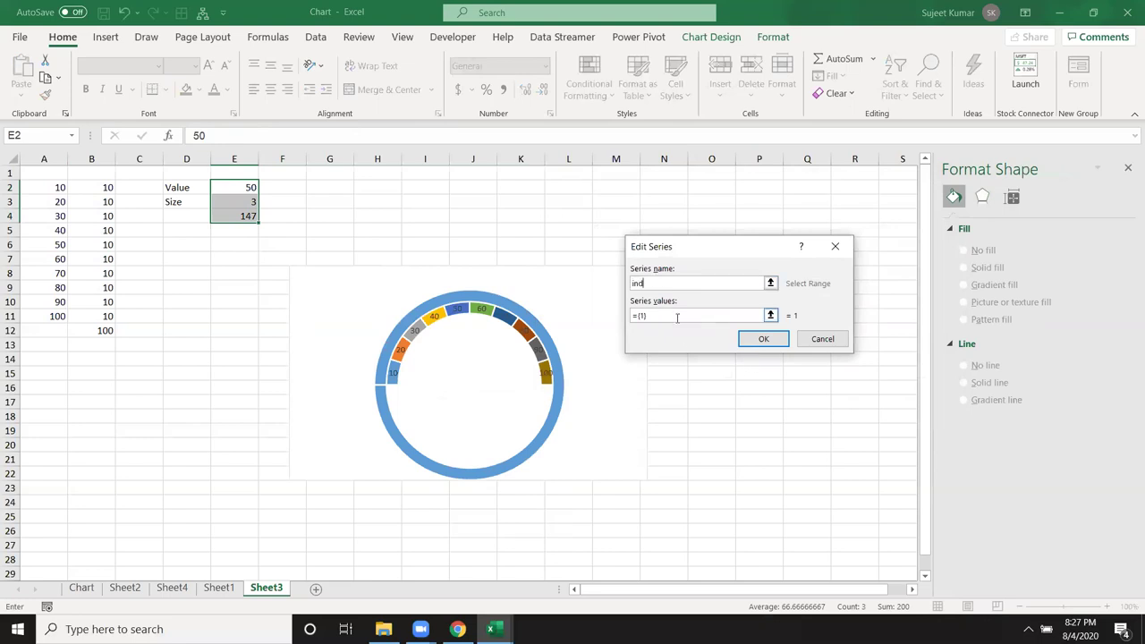
left_click(677, 316)
left_click_drag(246, 191, 247, 217)
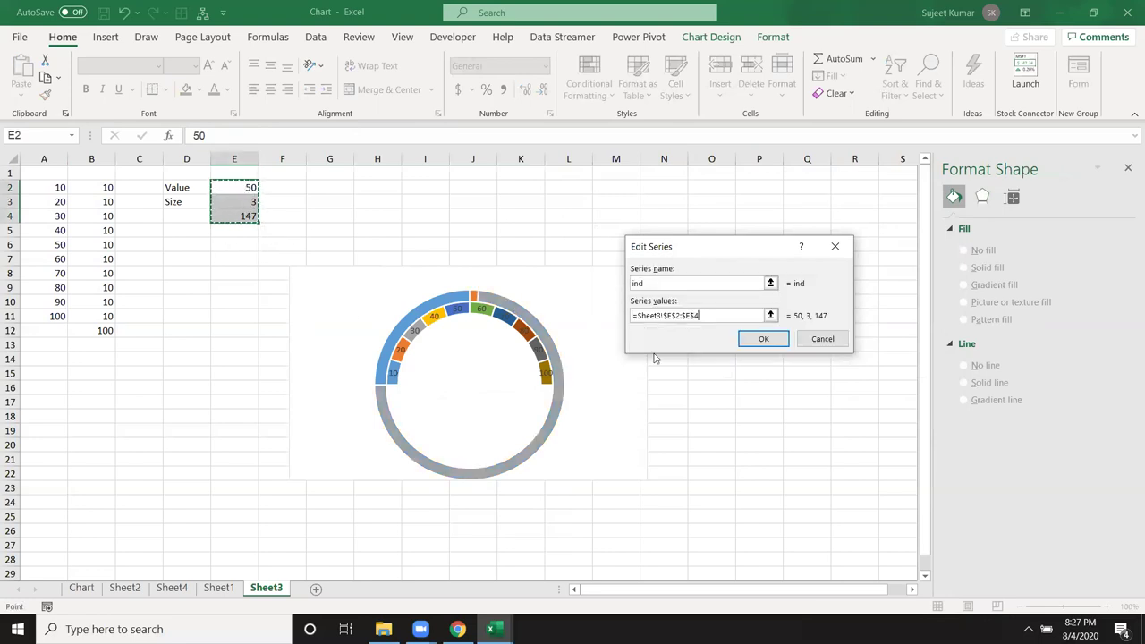
left_click(764, 339)
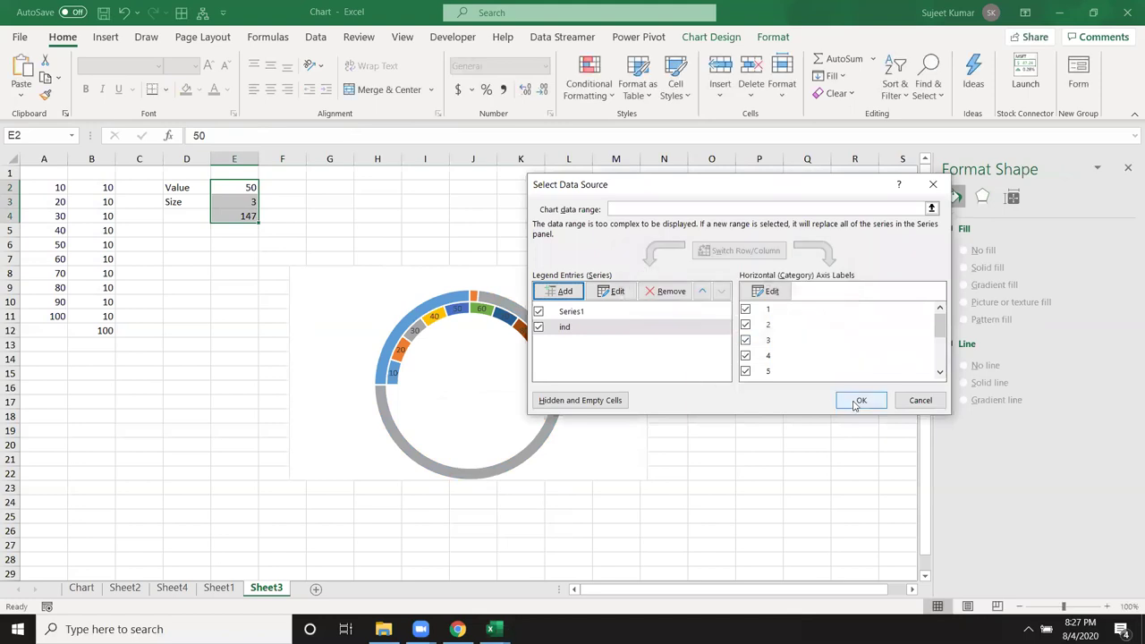
left_click(856, 405)
left_click(756, 402)
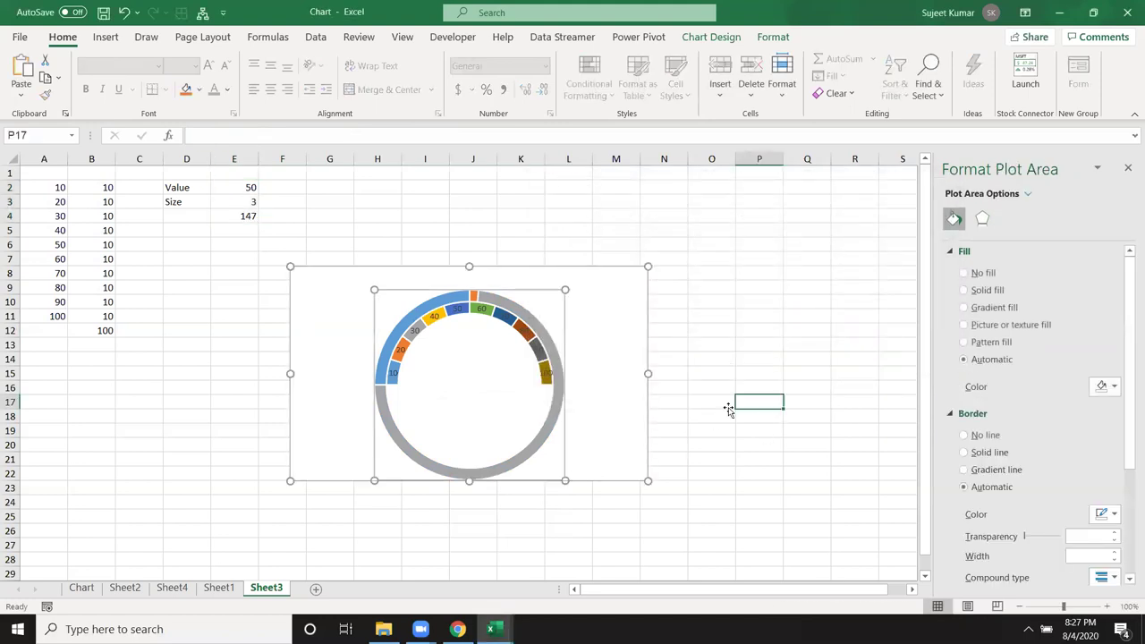
left_click(552, 414)
left_click(552, 413)
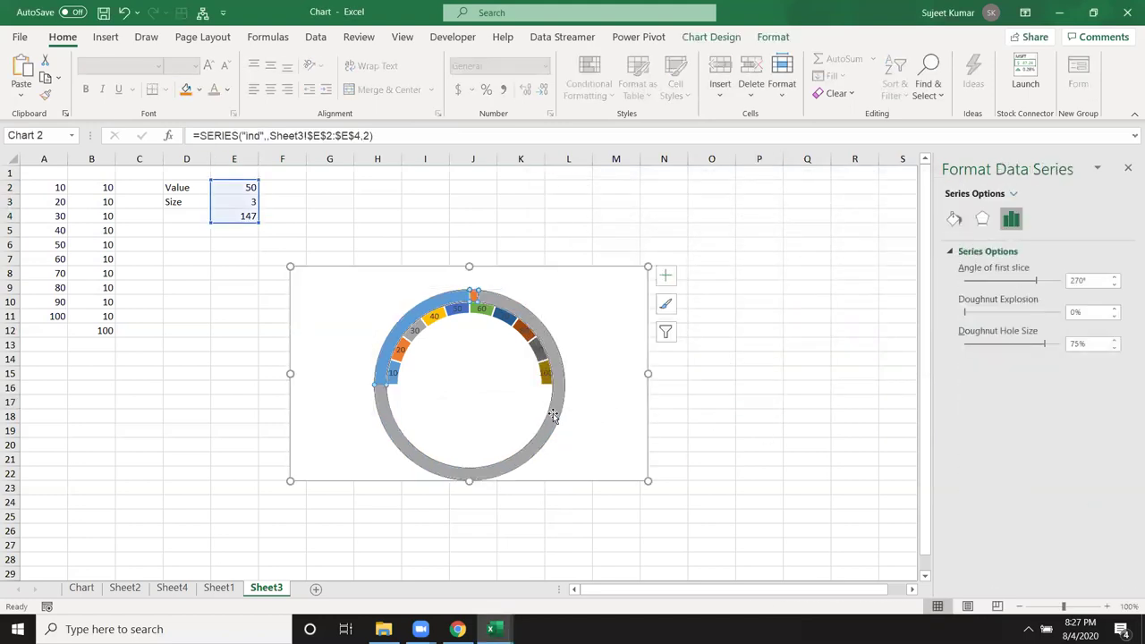
Change the ind series to a Pie in the combo chart, then select its grey slice.
right_click(552, 414)
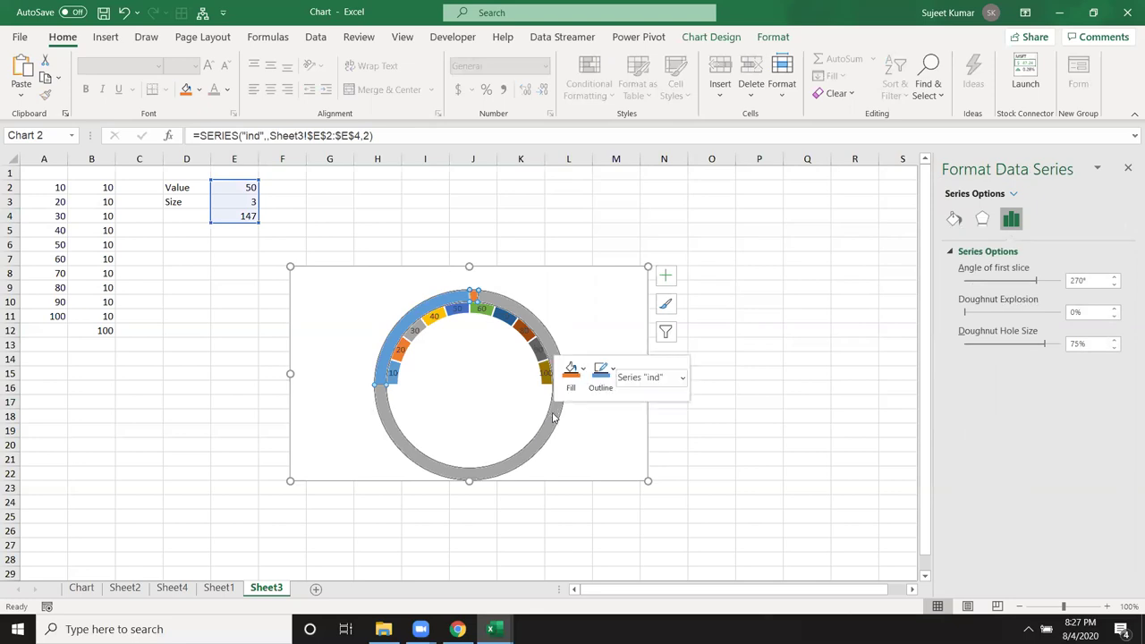
left_click(602, 465)
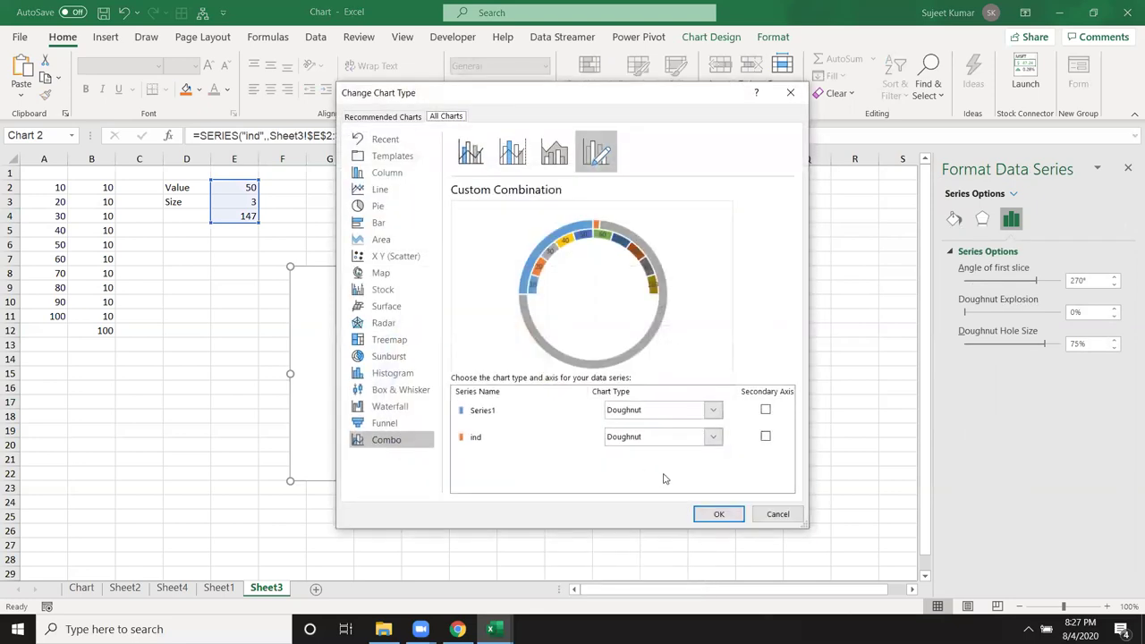
left_click(667, 439)
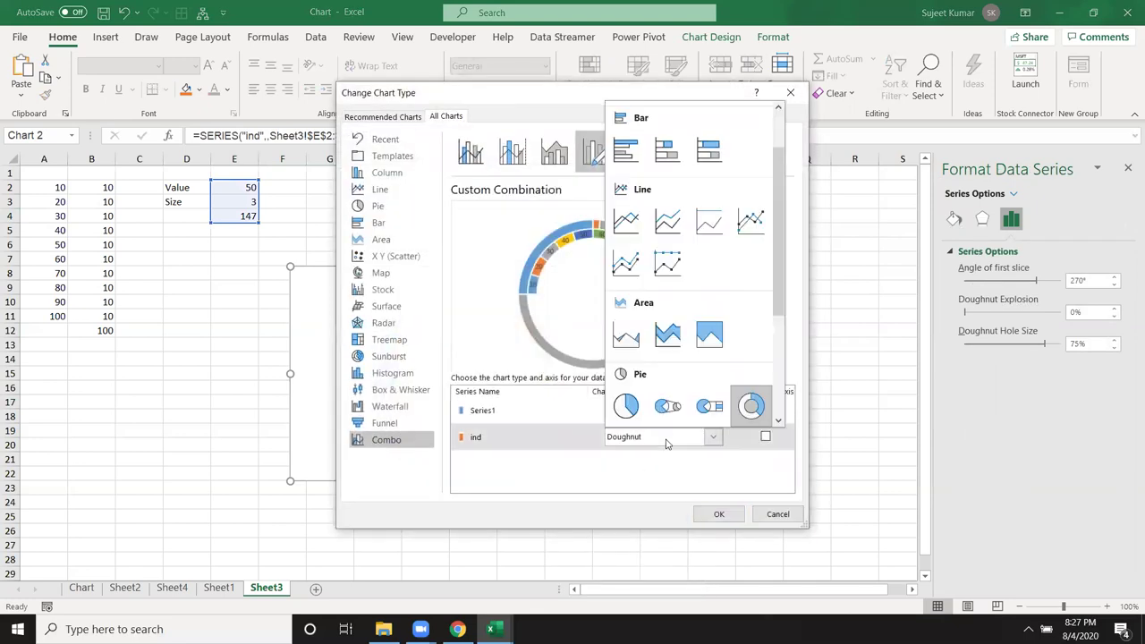
left_click(627, 407)
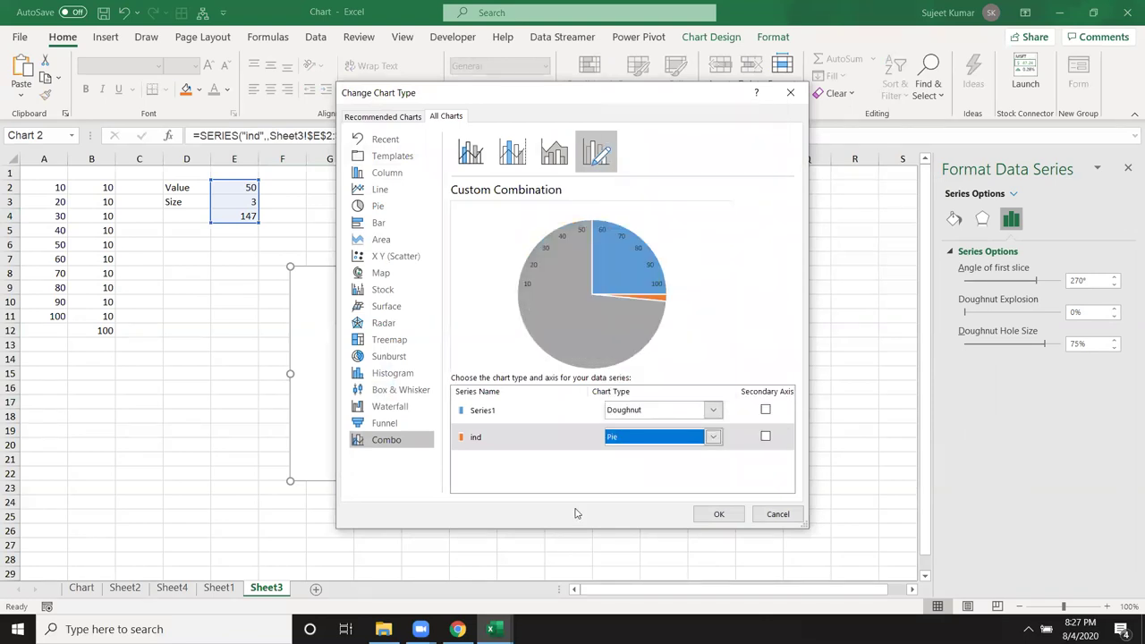
left_click(716, 517)
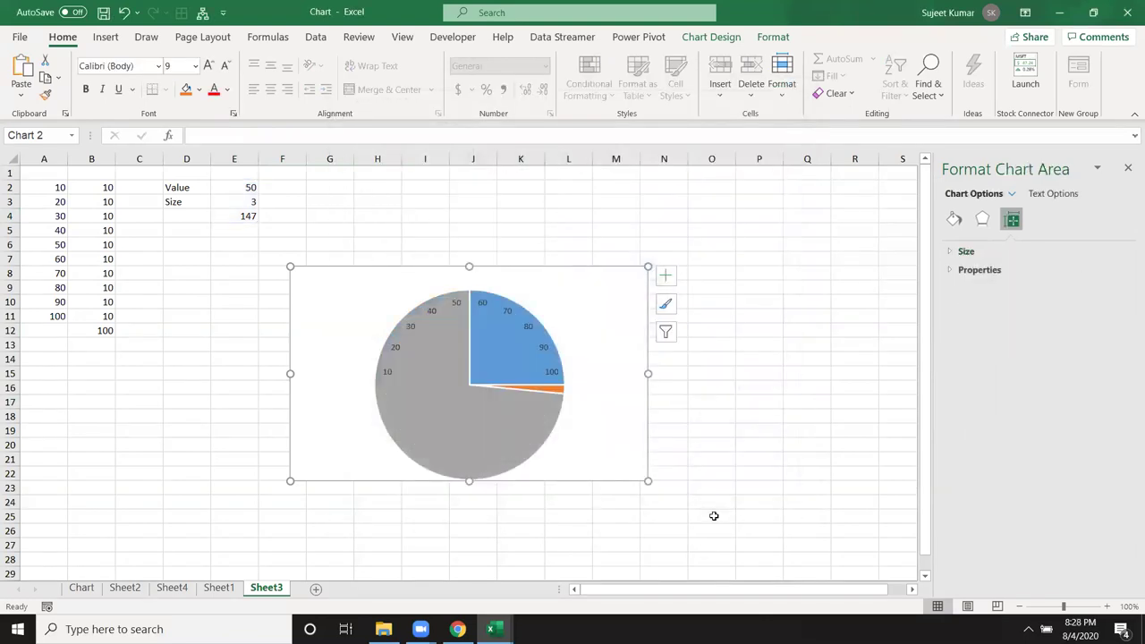
left_click(404, 517)
left_click(411, 455)
left_click(411, 454)
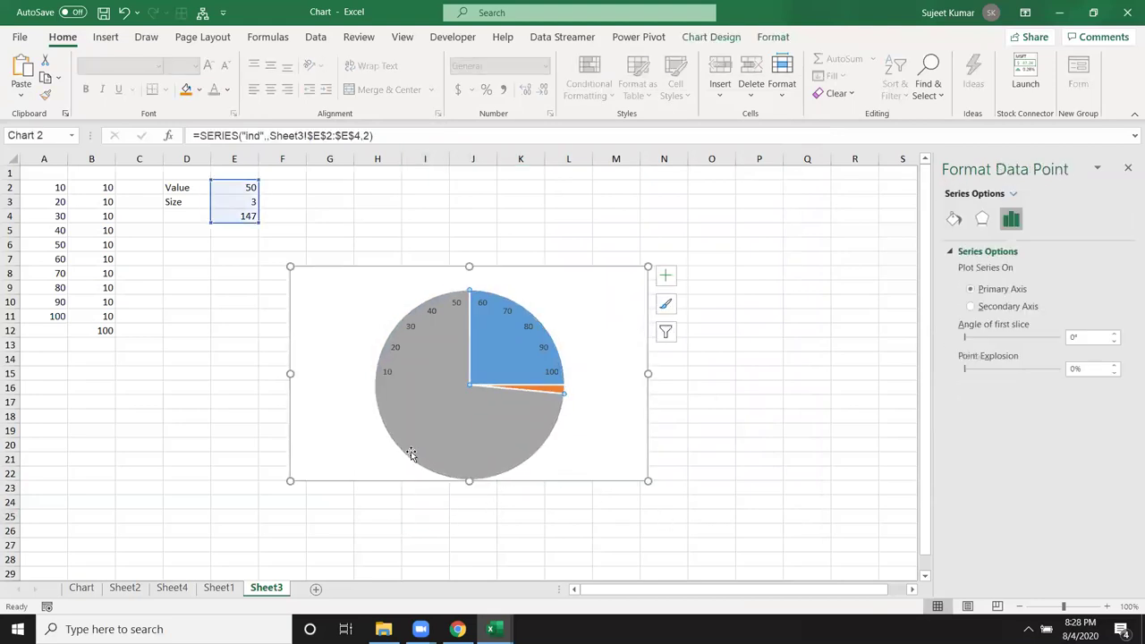
Set the grey and blue pie slices to No fill.
left_click(955, 219)
left_click(964, 273)
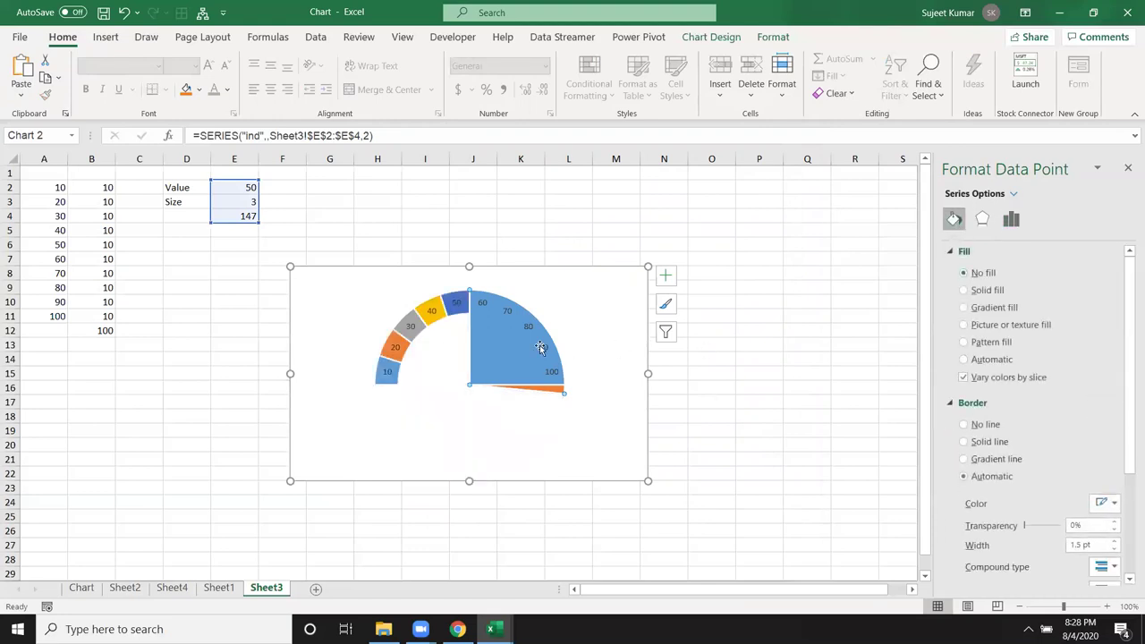
key("ctrl+z")
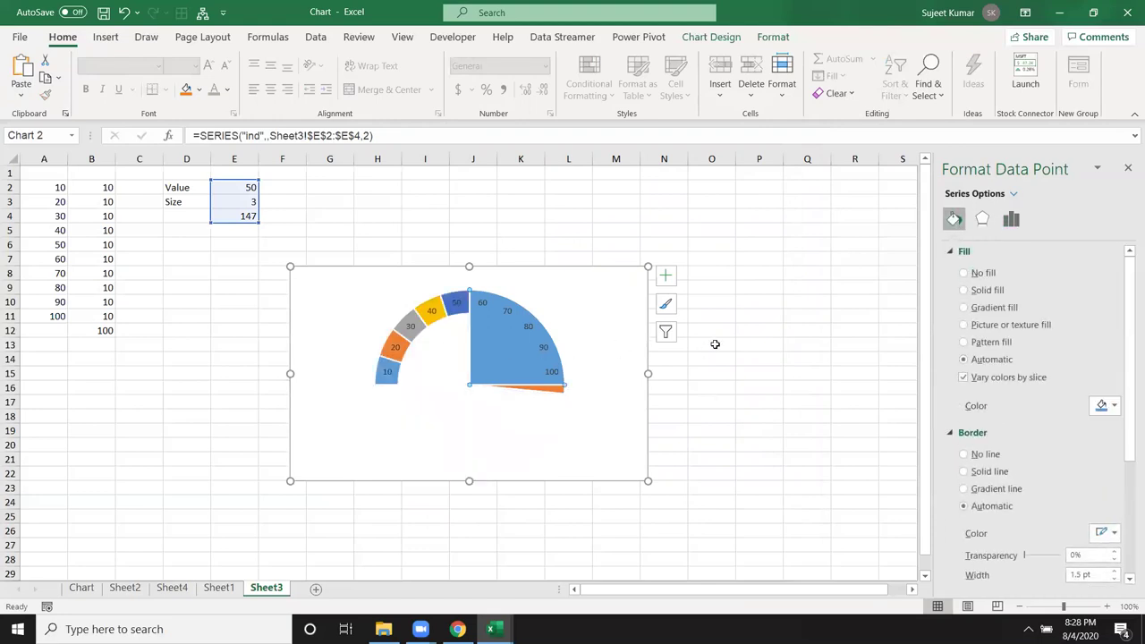
left_click(991, 275)
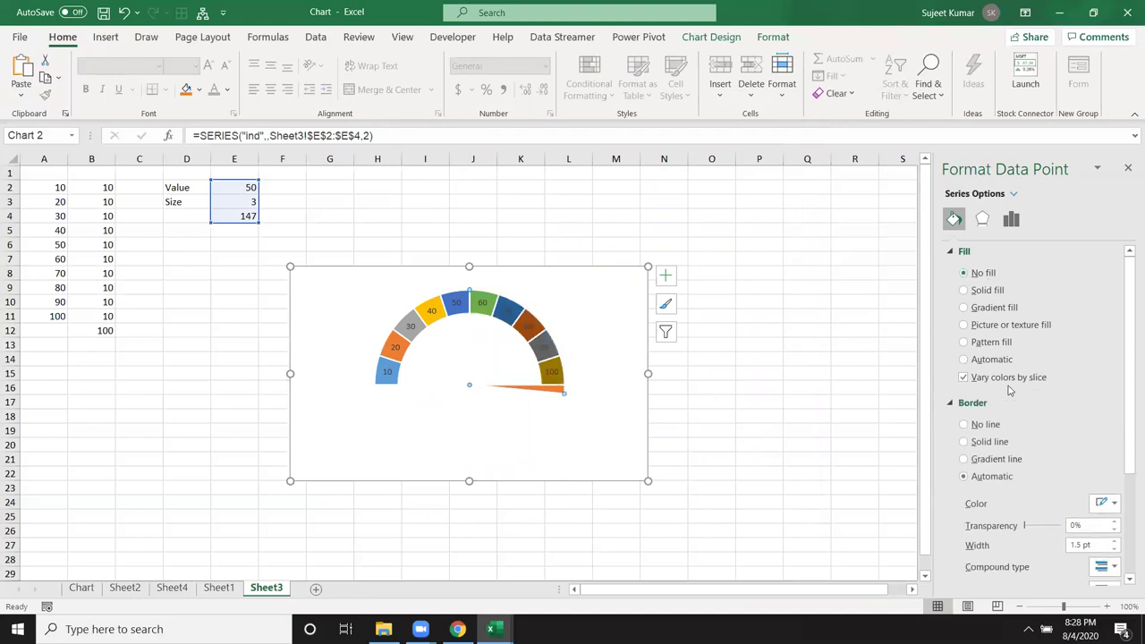
Set the pie's first slice angle to 270° so the orange needle points at 50.
left_click(1011, 221)
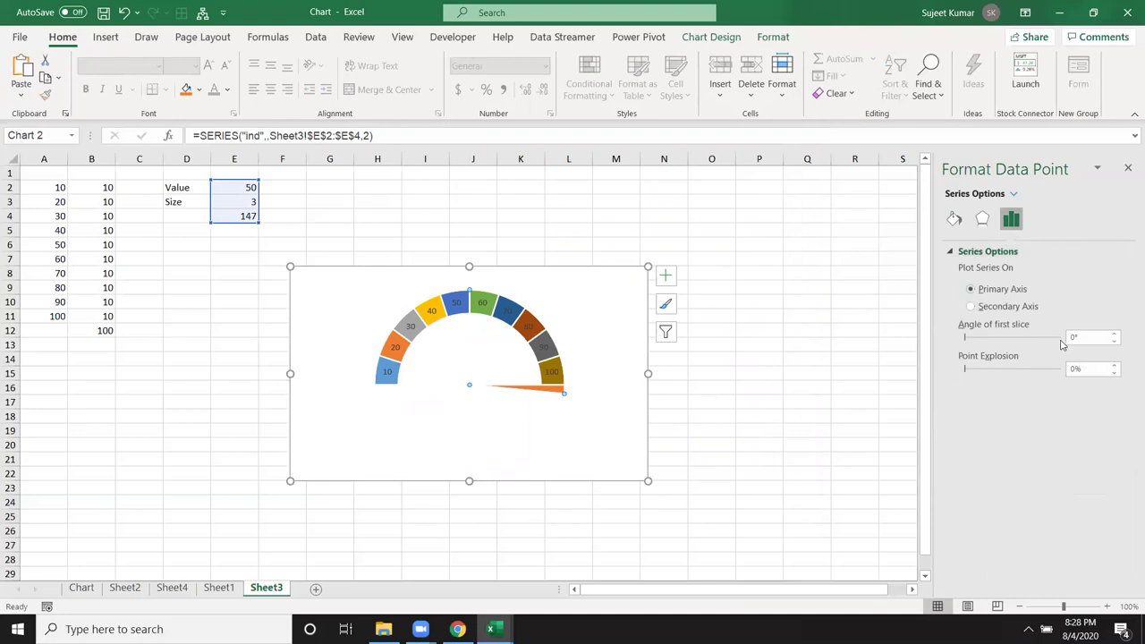
left_click_drag(1086, 333, 1026, 326)
type("270")
key("Return")
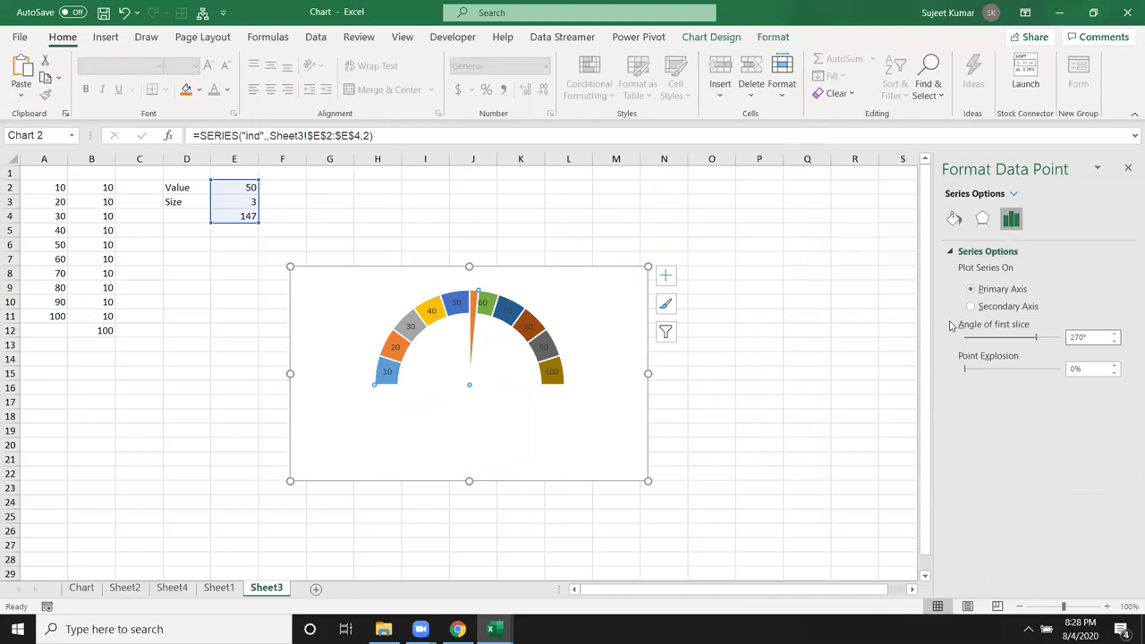
left_click(189, 281)
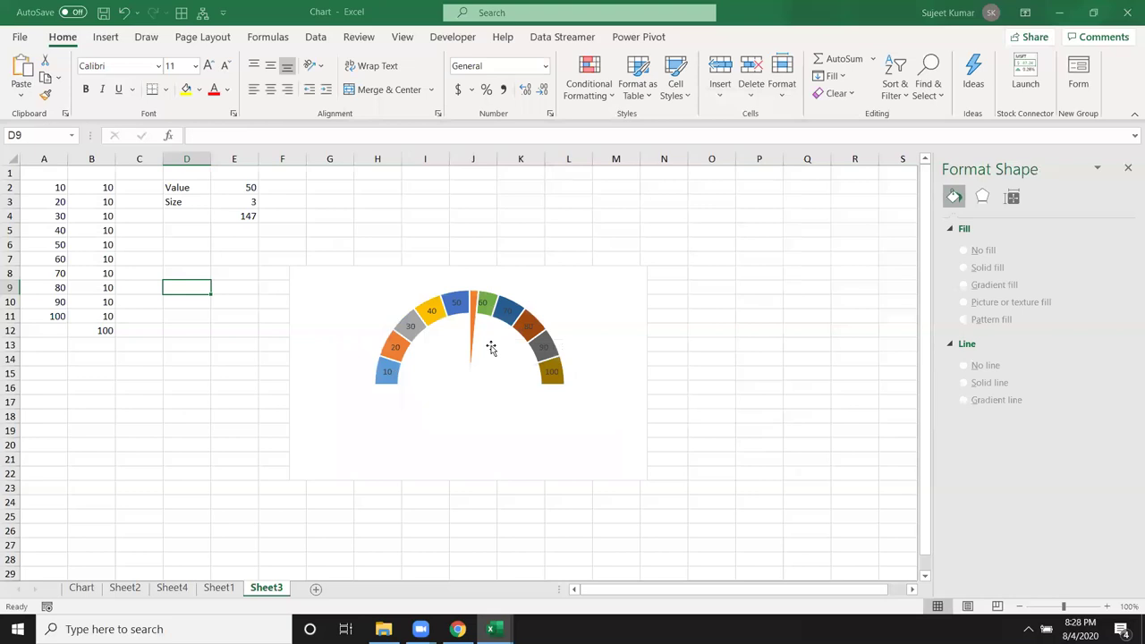
left_click(443, 349)
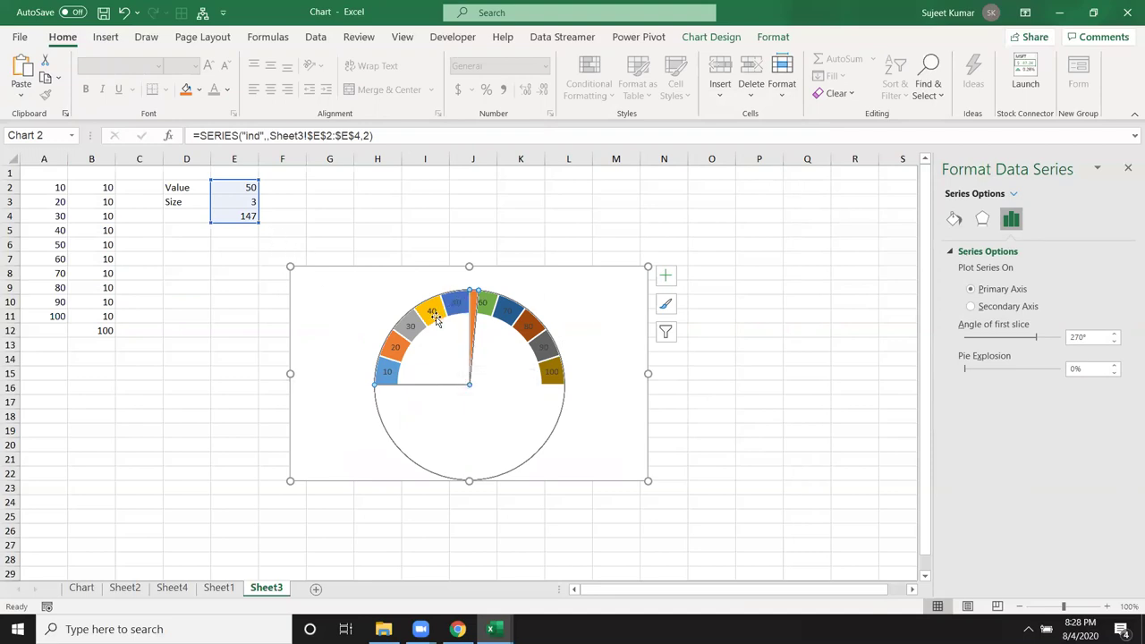
Rotate the needle's first slice to 280°, then 260°, so it points near 50.
left_click(1096, 338)
key("Return")
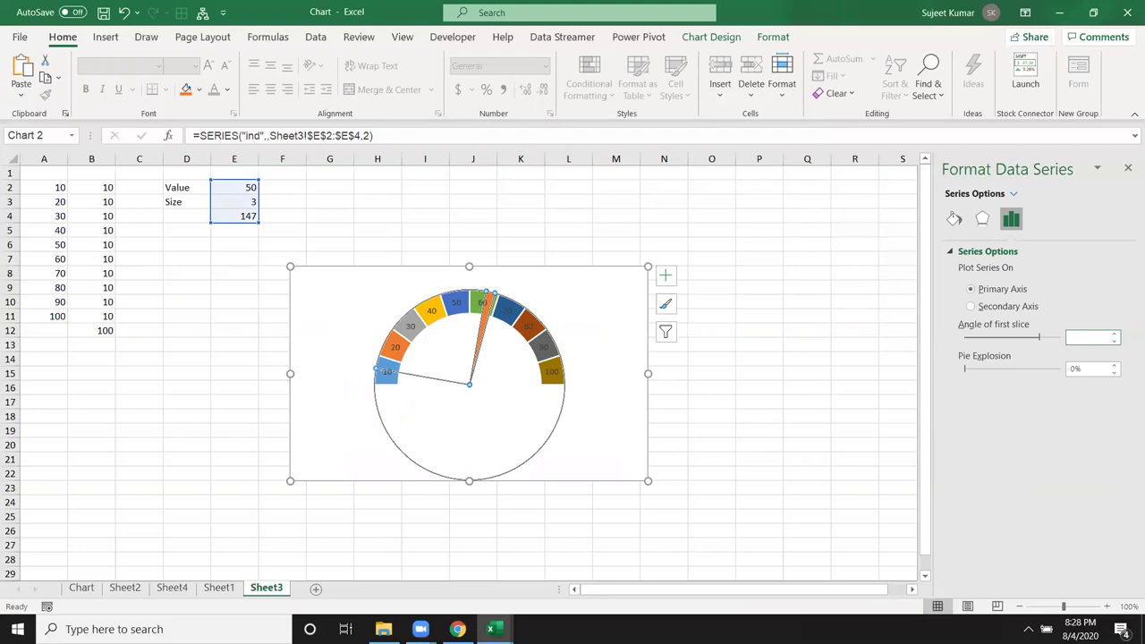
type("260")
key("Return")
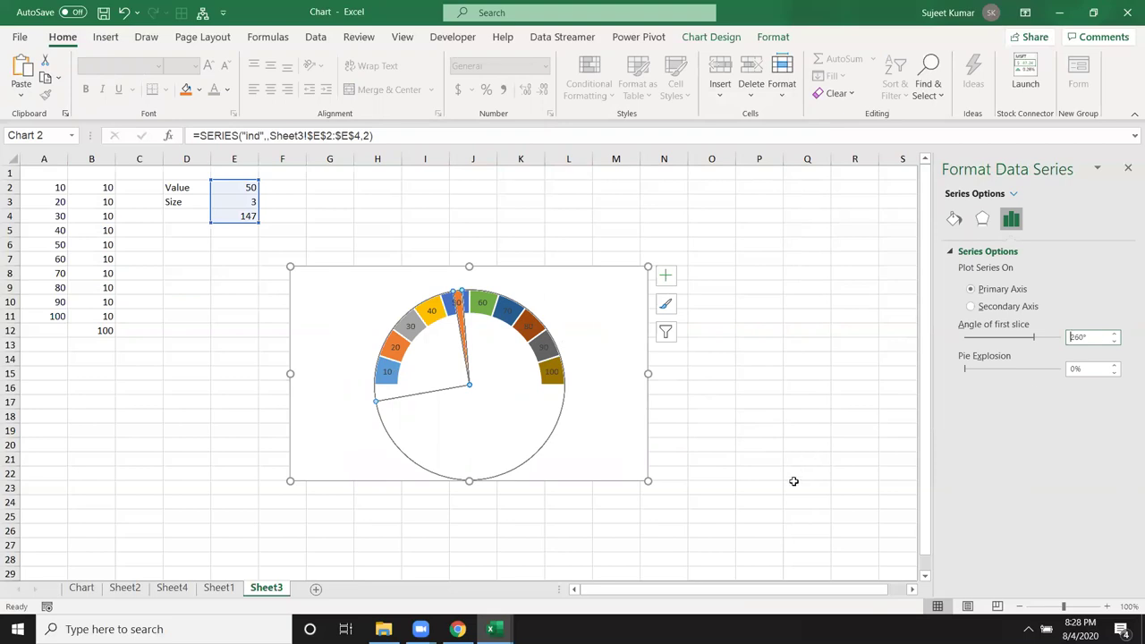
left_click(713, 442)
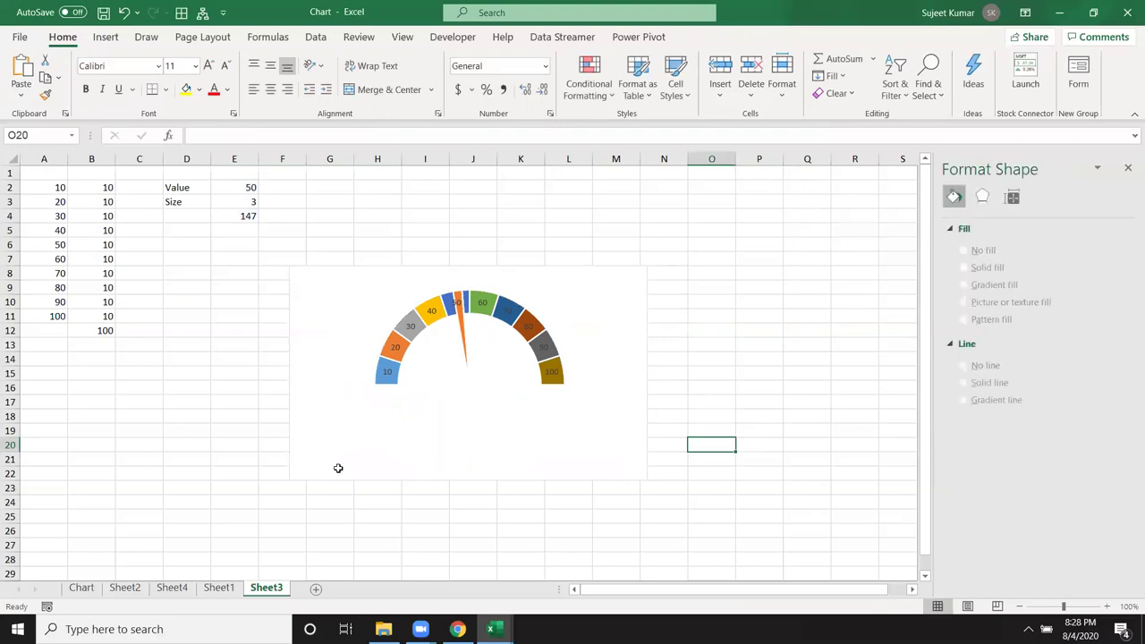
Give the needle slice a solid fill, no border, and about 29% transparency.
left_click(466, 333)
left_click(463, 334)
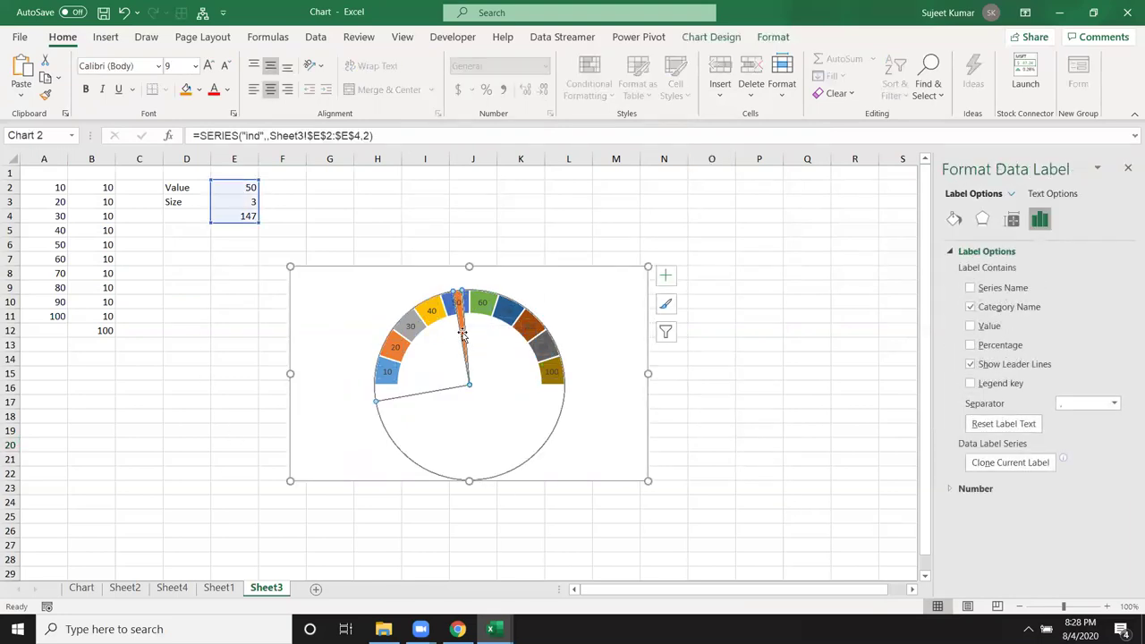
left_click(463, 335)
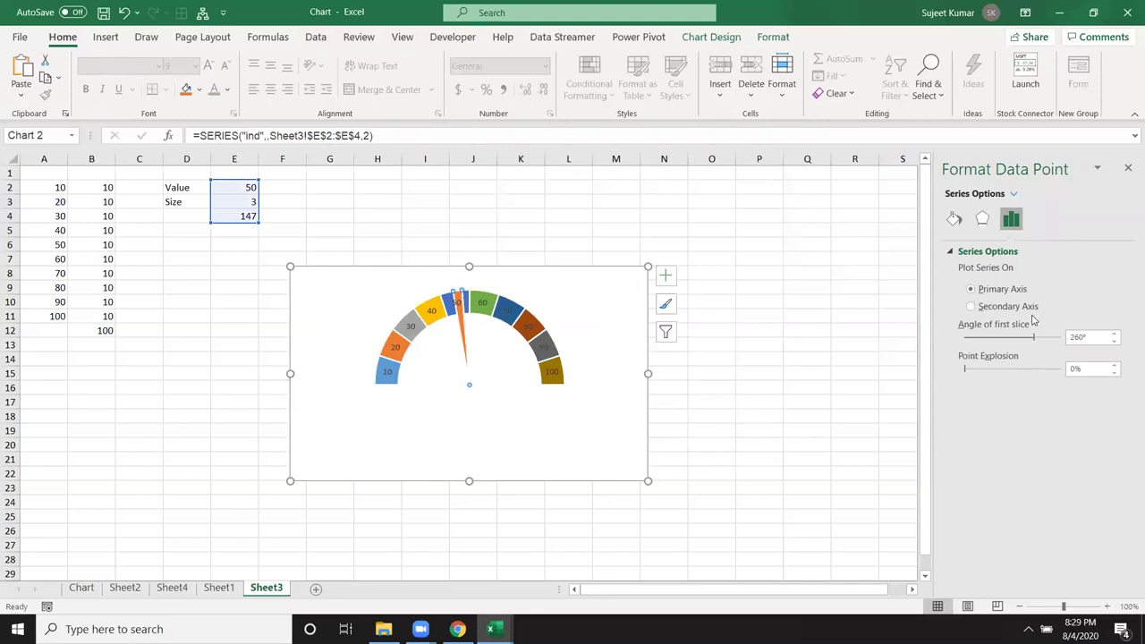
left_click(954, 218)
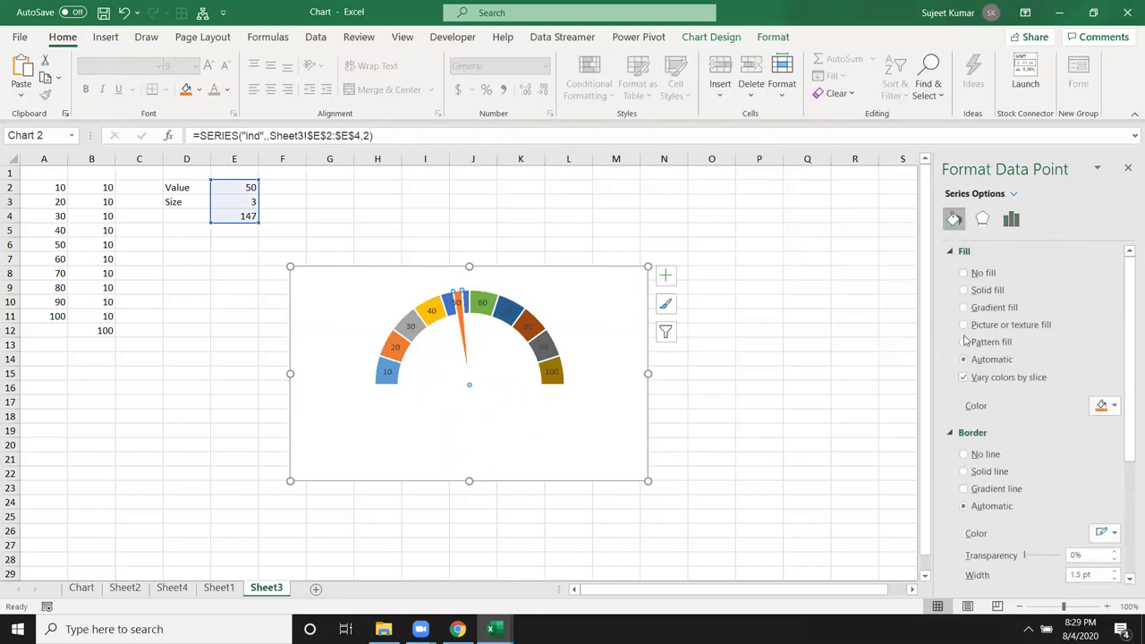
left_click(964, 454)
left_click(965, 290)
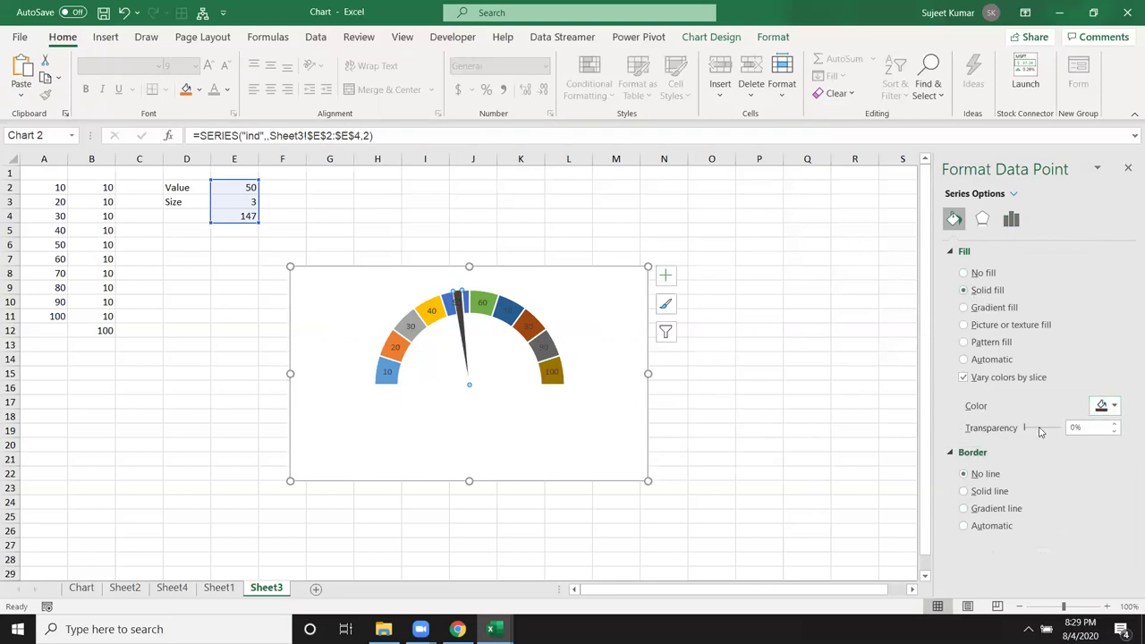
left_click_drag(1026, 429, 1049, 434)
left_click(830, 390)
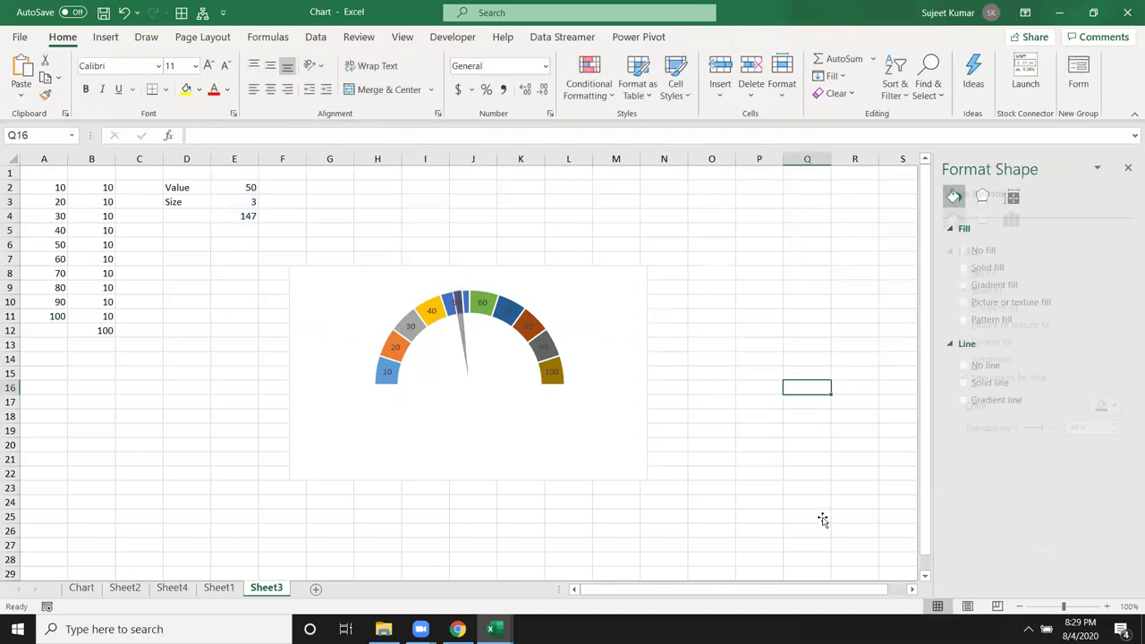
Set the gauge value in E2 to 60, then 70, to test the needle.
left_click(467, 347)
left_click(745, 343)
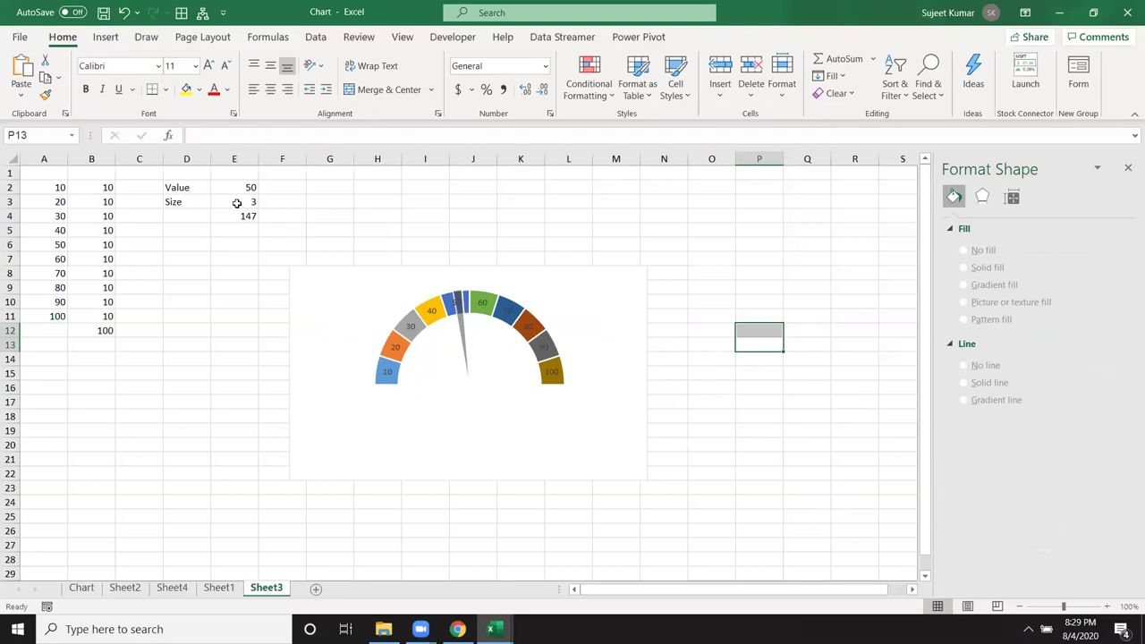
left_click(235, 186)
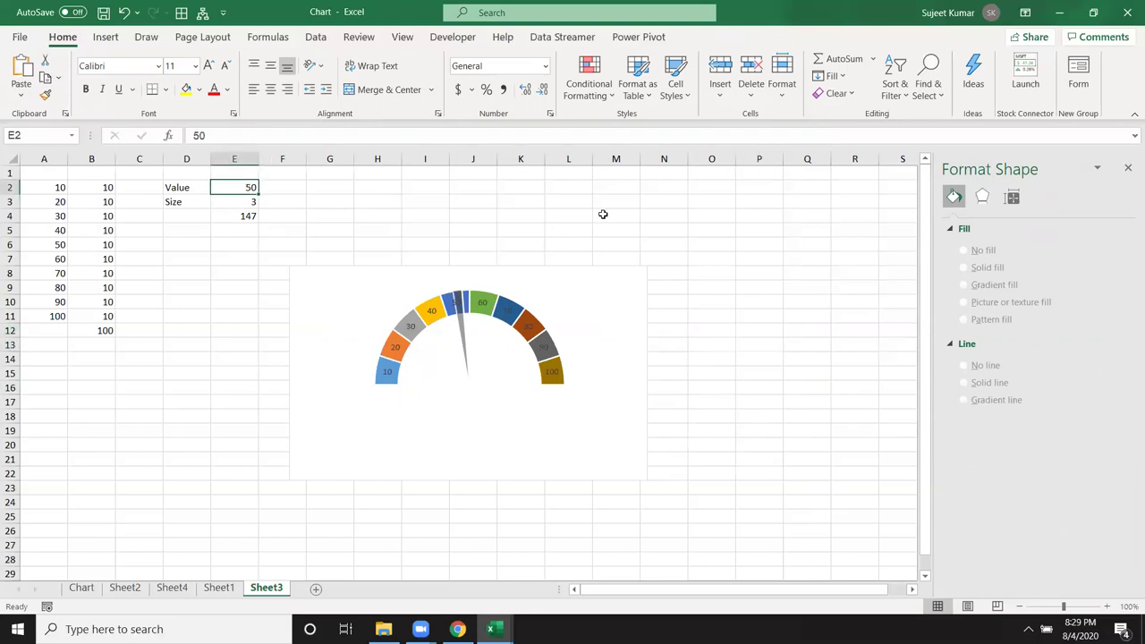
type("6")
key("Return")
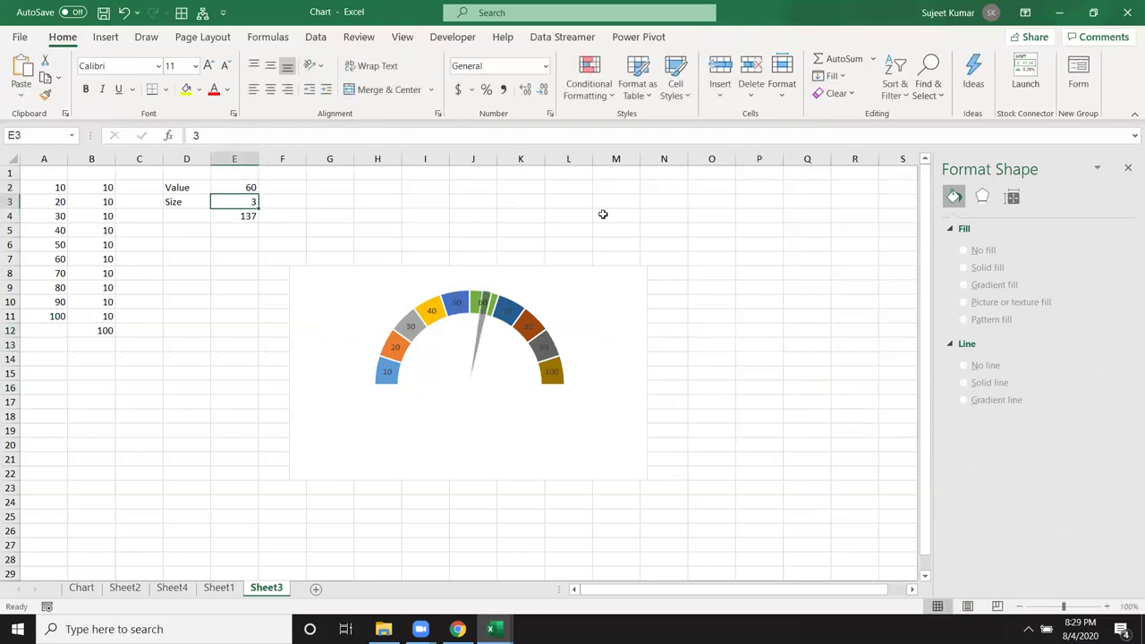
key("Up")
type("7")
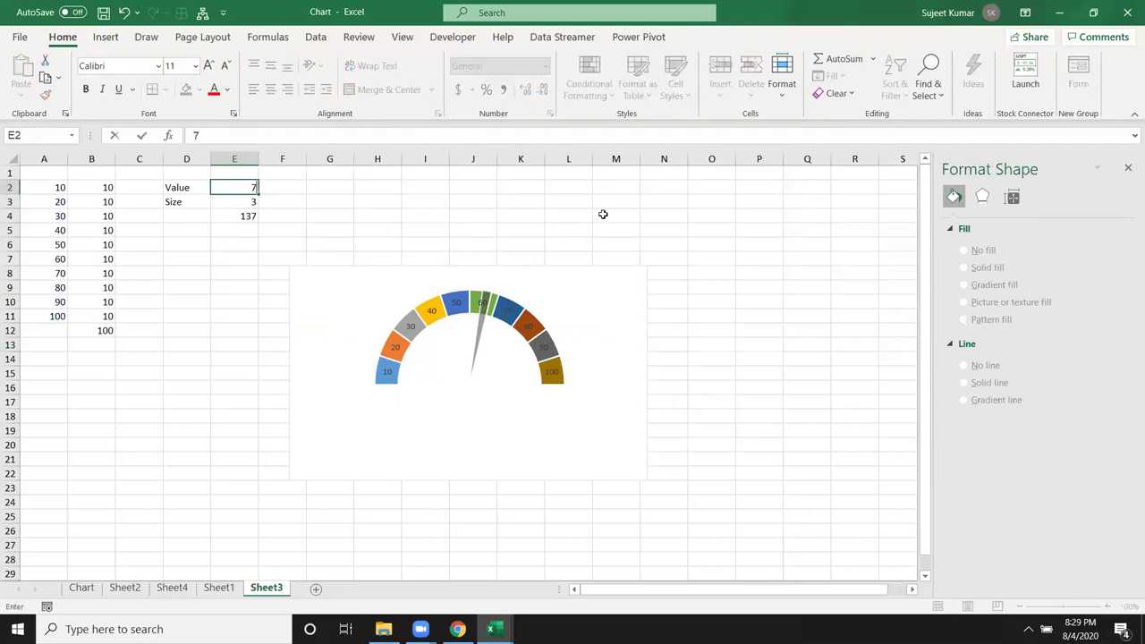
key("Return")
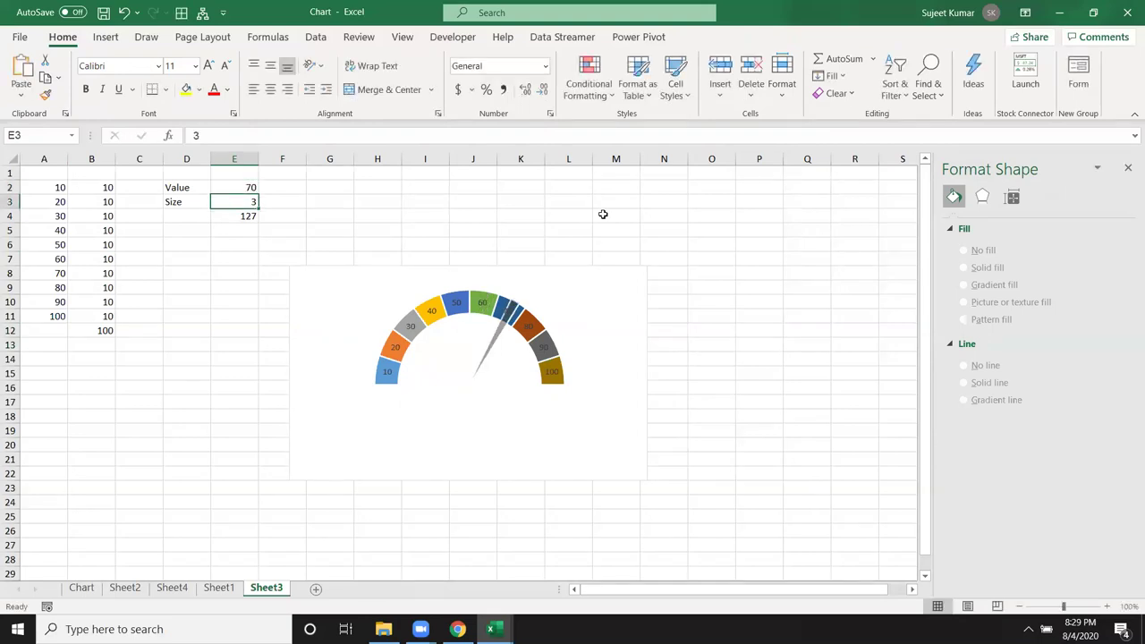
Change E2 to 80 and then 85 so the needle points near 85.
key("Up")
type("80")
key("Return")
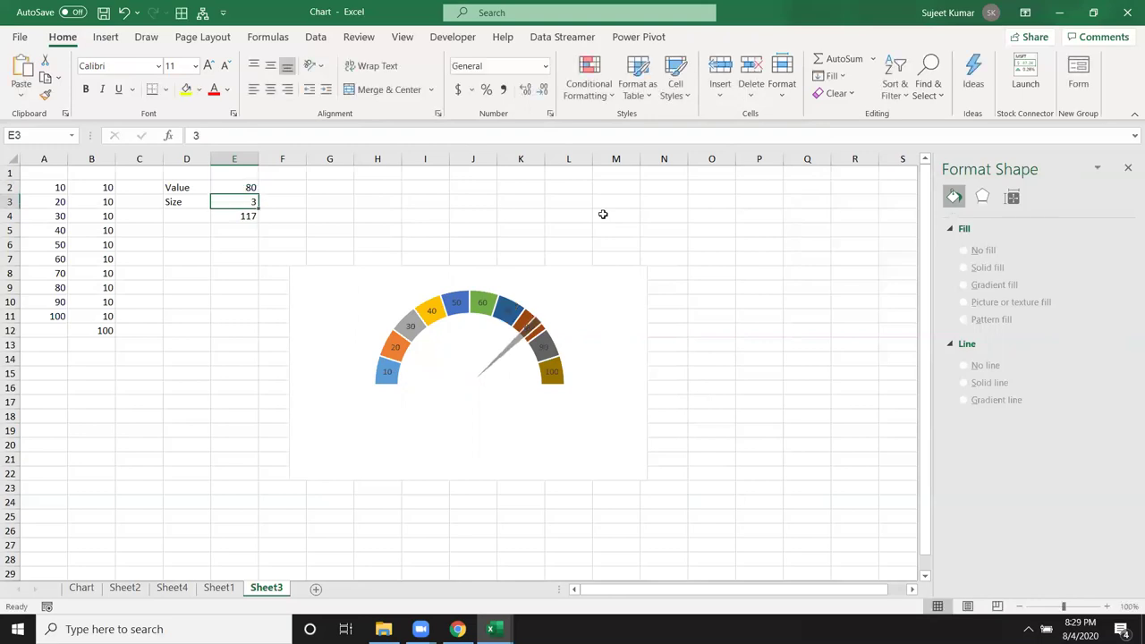
key("Up")
type("85")
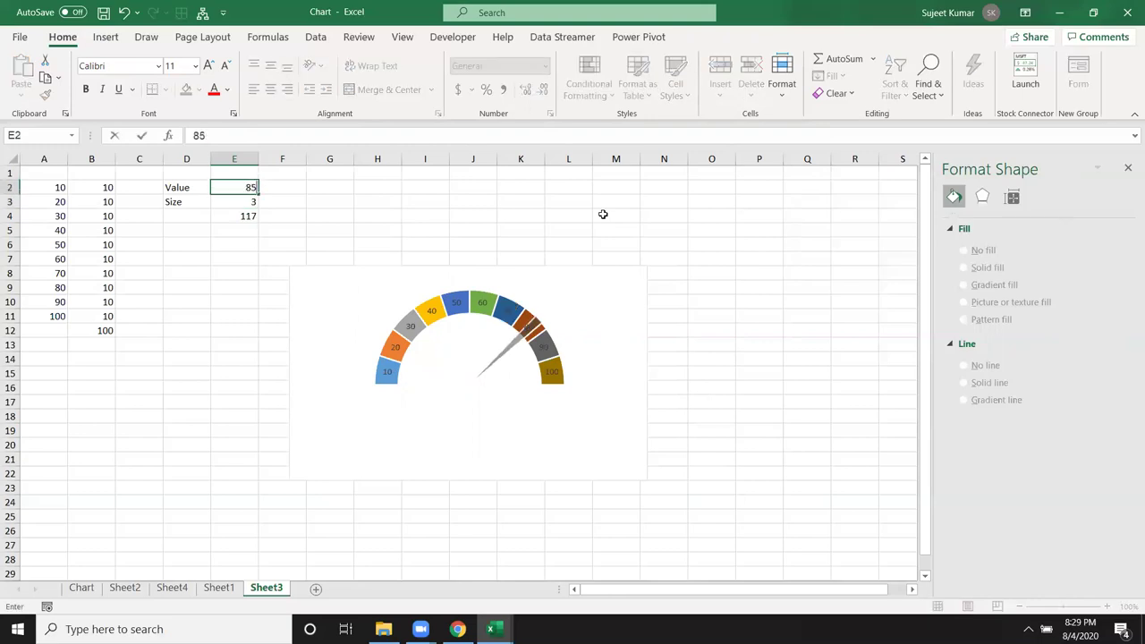
key("Return")
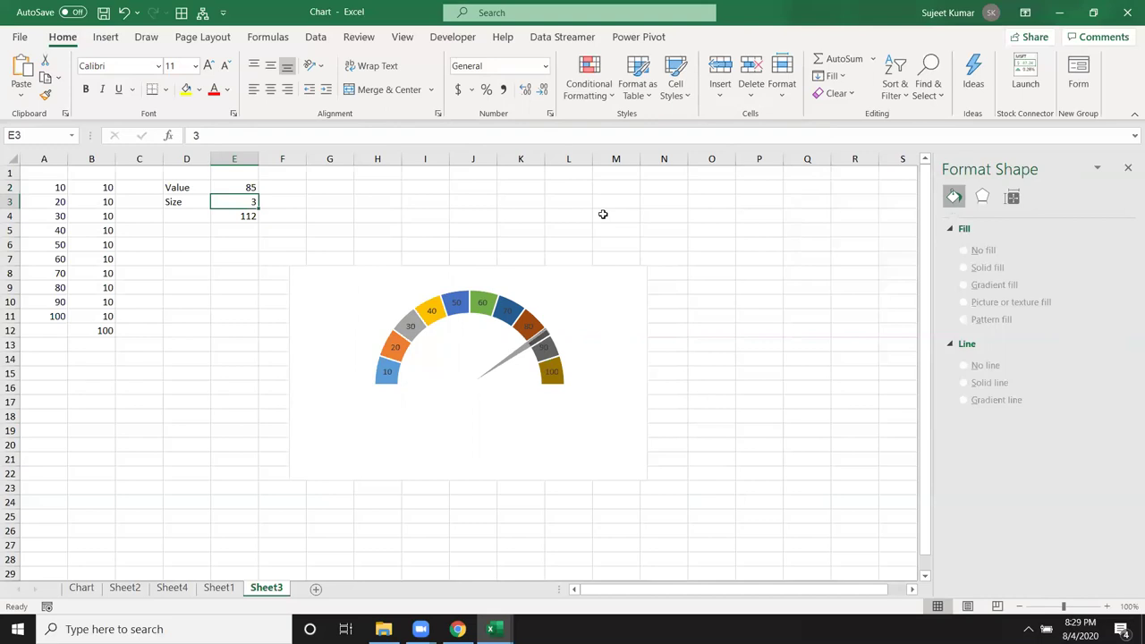
Cancel the Size cell edit and switch to Chrome's speedometer image results.
type("90")
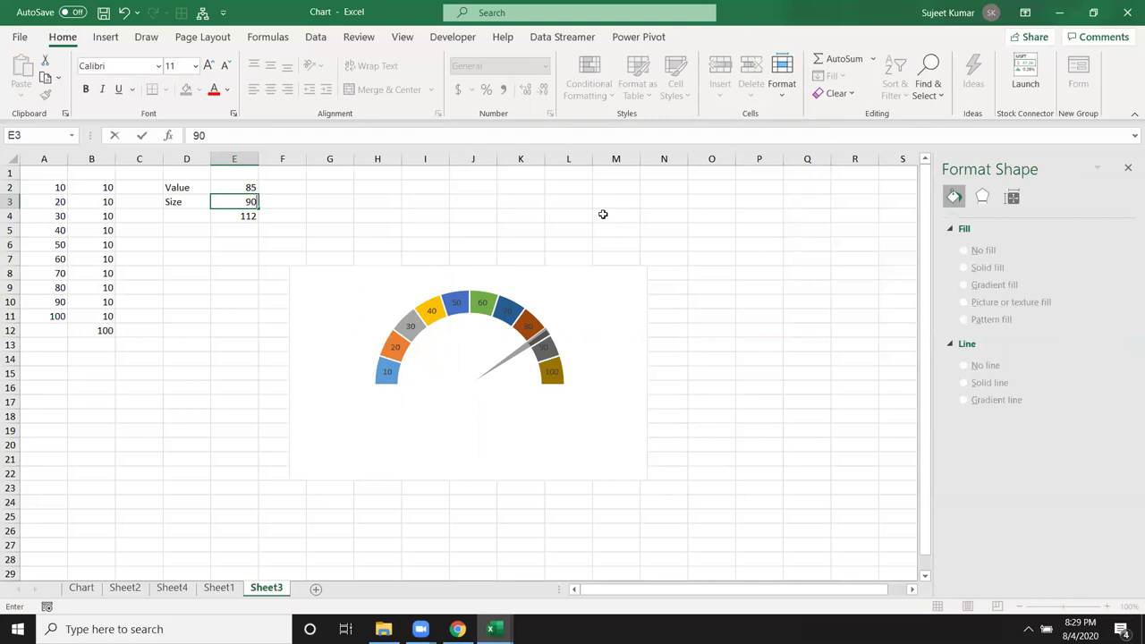
key("Escape")
key("Up")
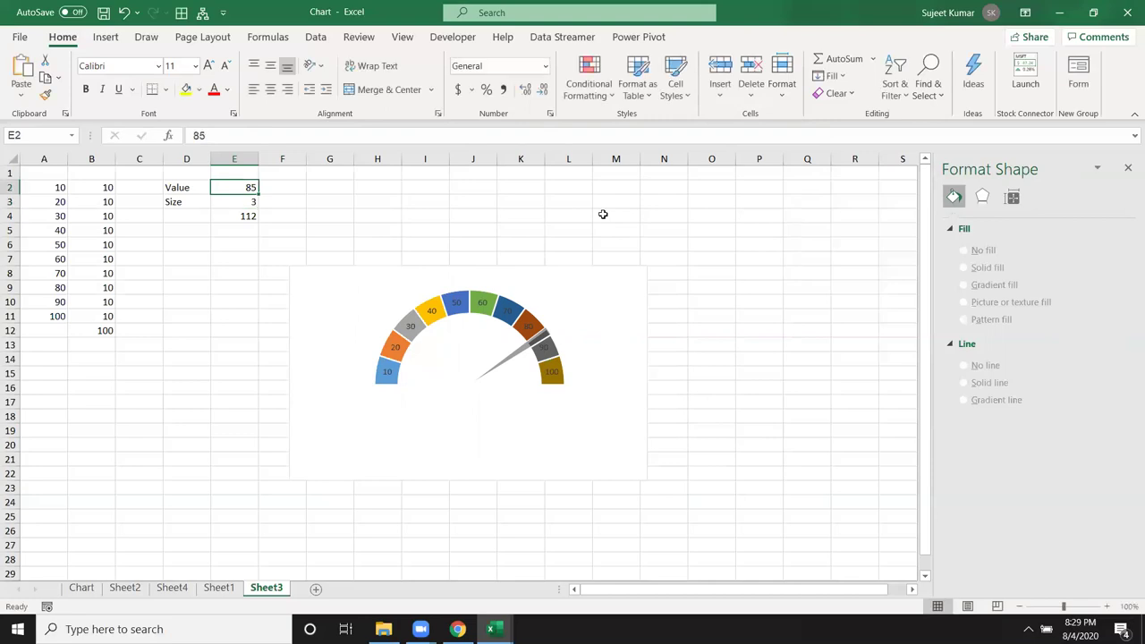
key("alt+Tab")
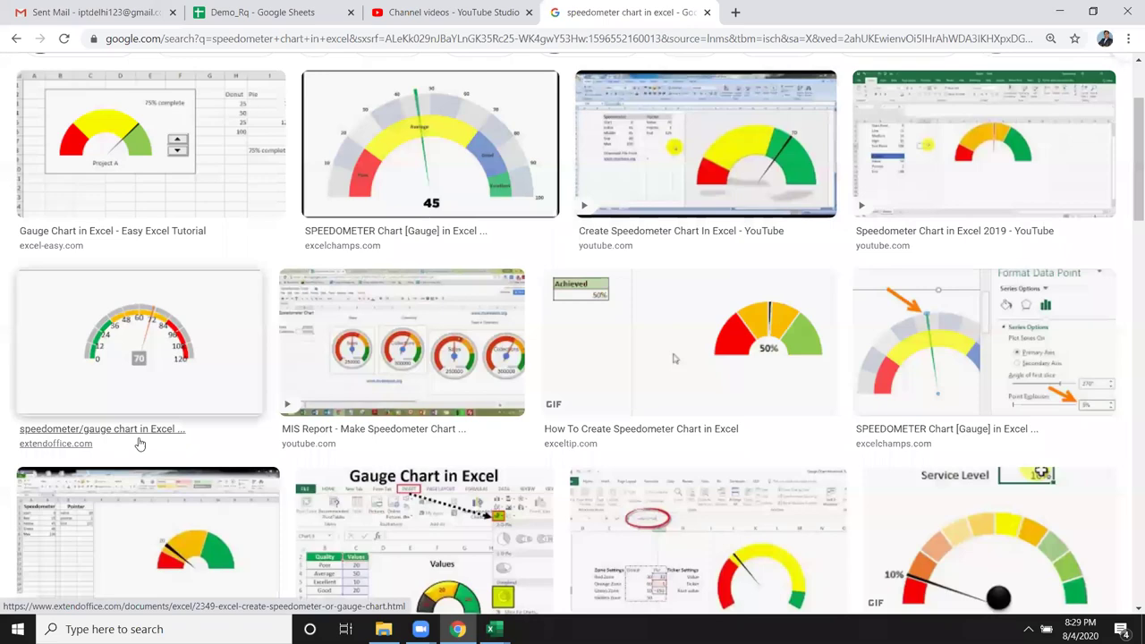
Browse the Google Images results for speedometer chart examples.
scroll(575, 429, "down", 3)
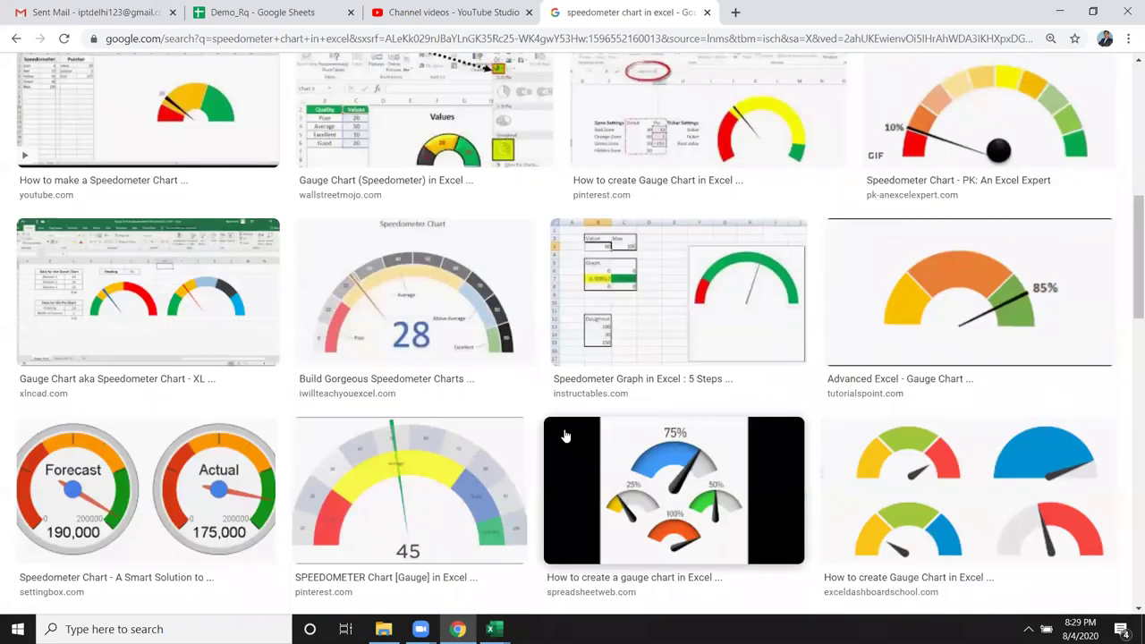
scroll(567, 434, "down", 3)
scroll(431, 434, "down", 3)
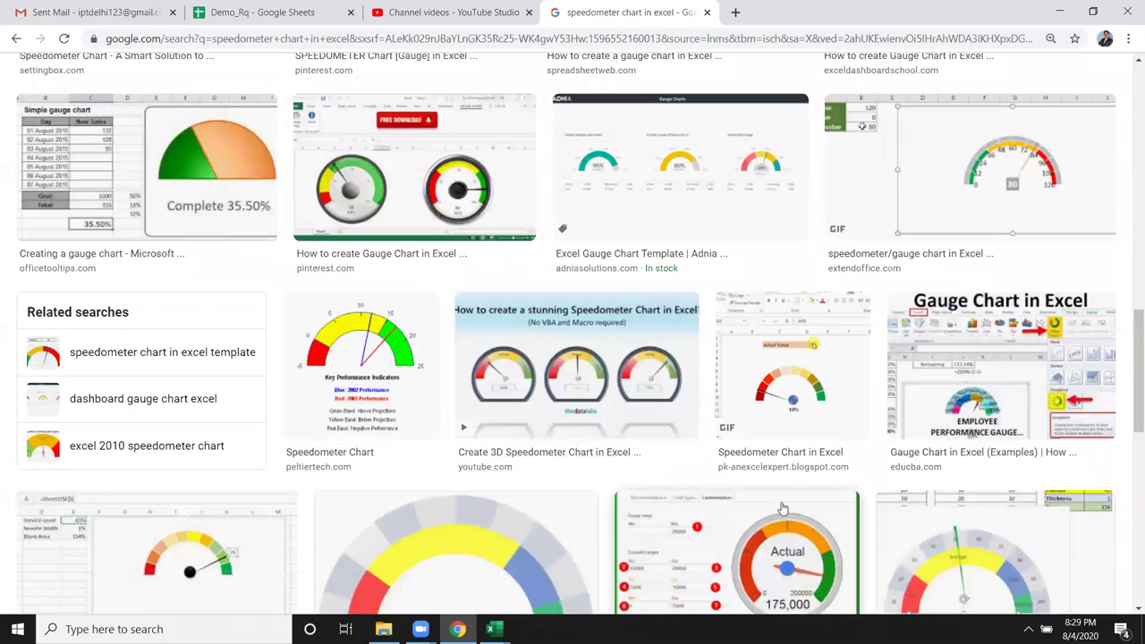
scroll(881, 483, "down", 3)
scroll(881, 483, "up", 4)
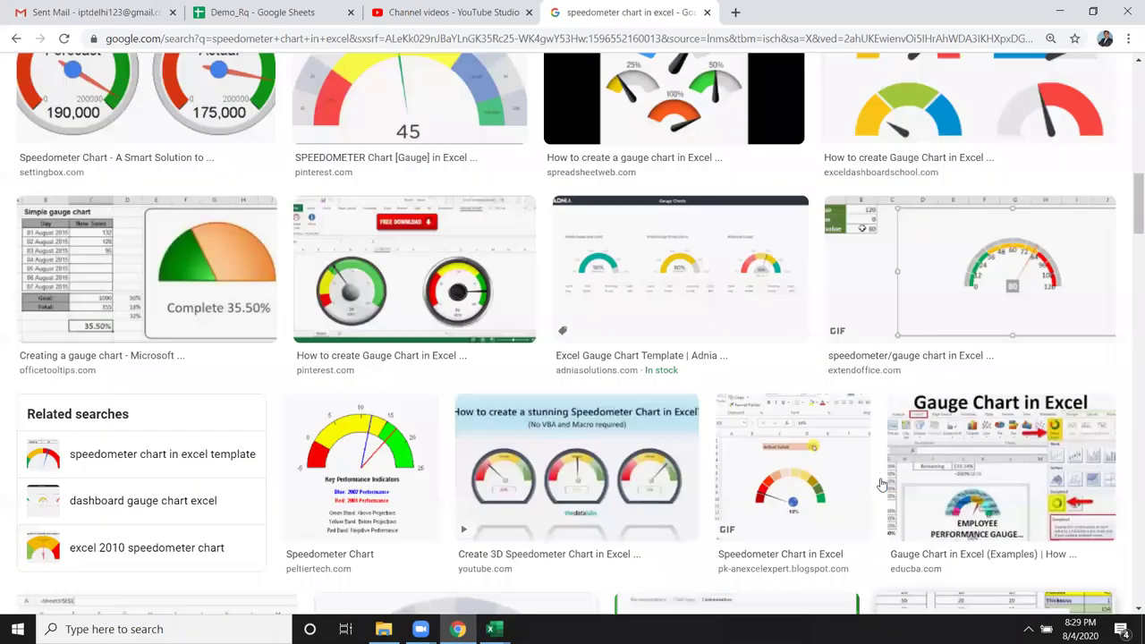
scroll(881, 483, "up", 1)
scroll(876, 483, "up", 3)
scroll(876, 483, "up", 4)
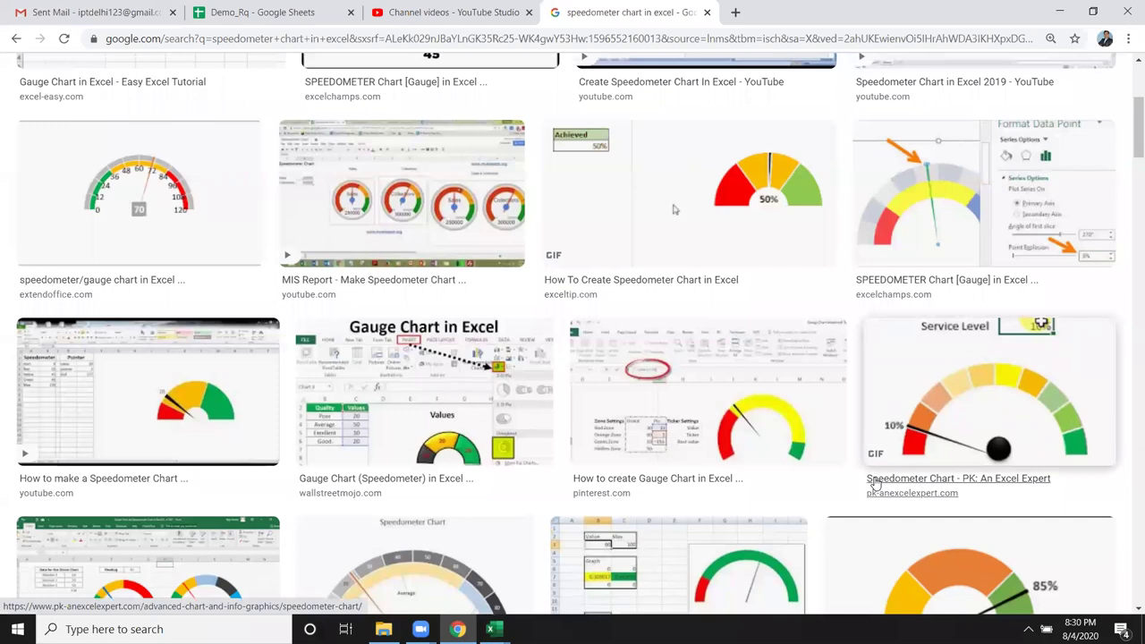
Preview the MIS Report speedometer chart, close it, and return to Excel.
left_click(353, 251)
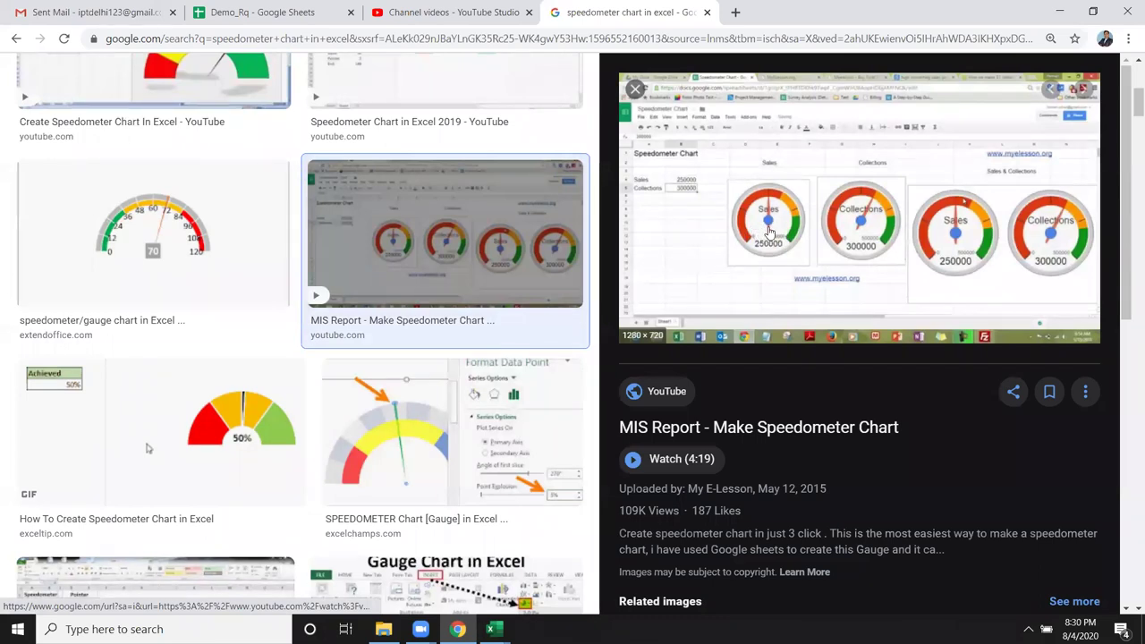
key("Escape")
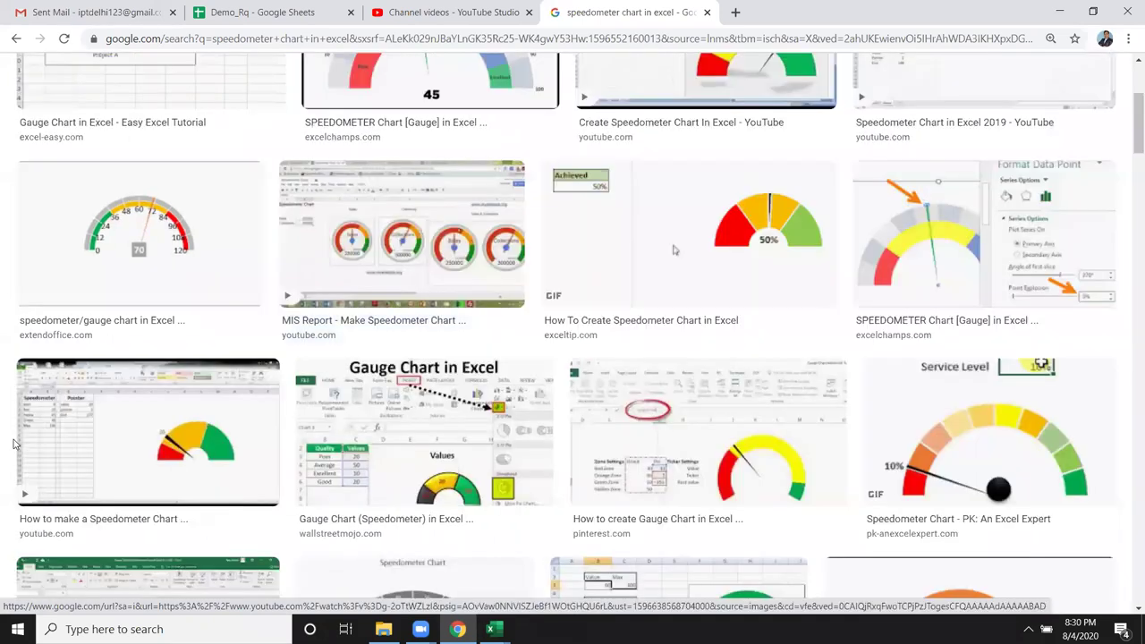
key("alt+Tab")
left_click(160, 475)
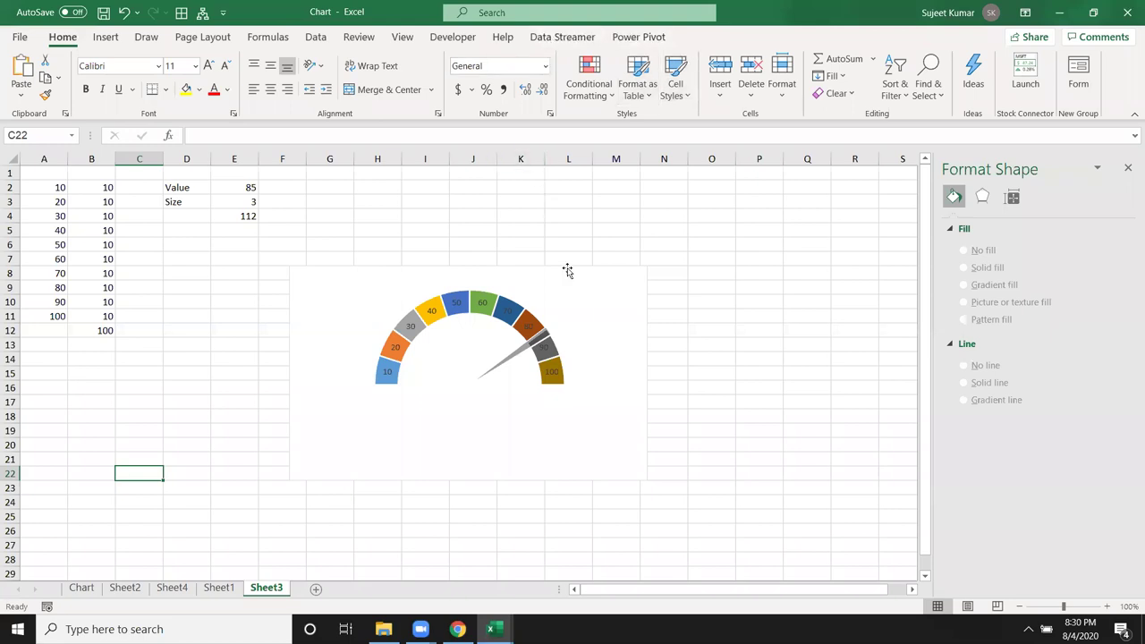
Draw a solid black oval pivot at the gauge's centre.
left_click(568, 272)
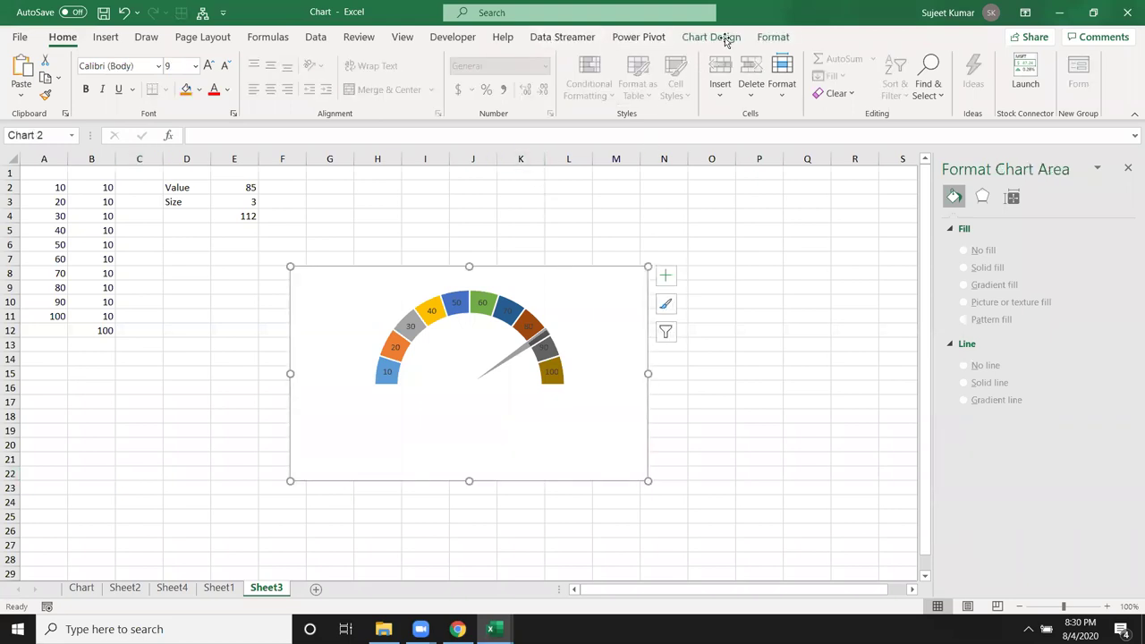
left_click(773, 37)
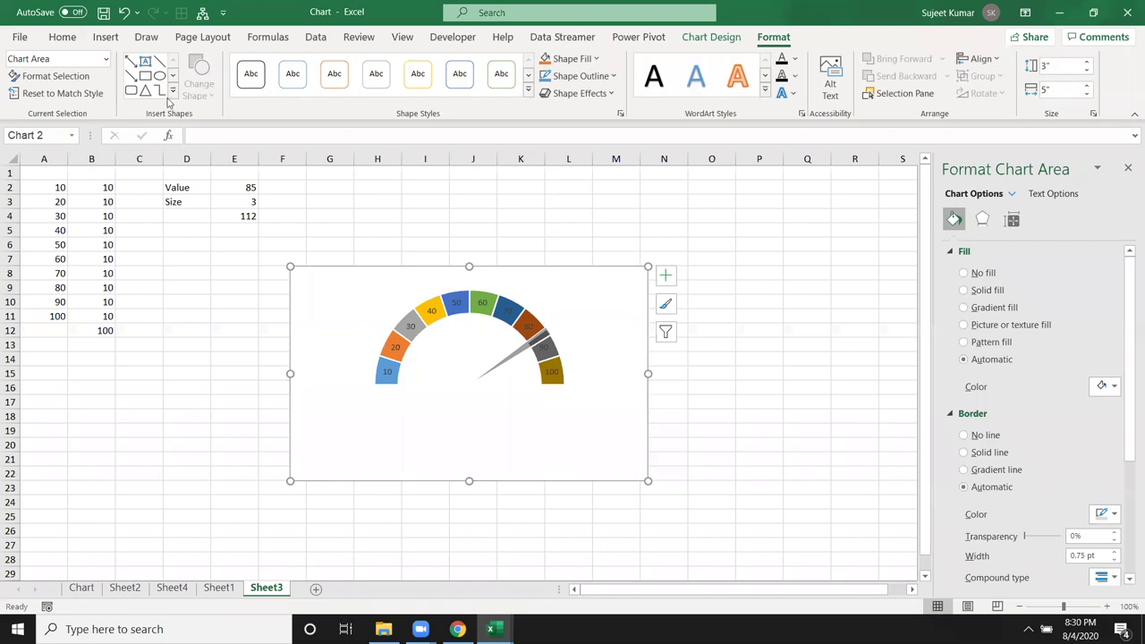
left_click(160, 76)
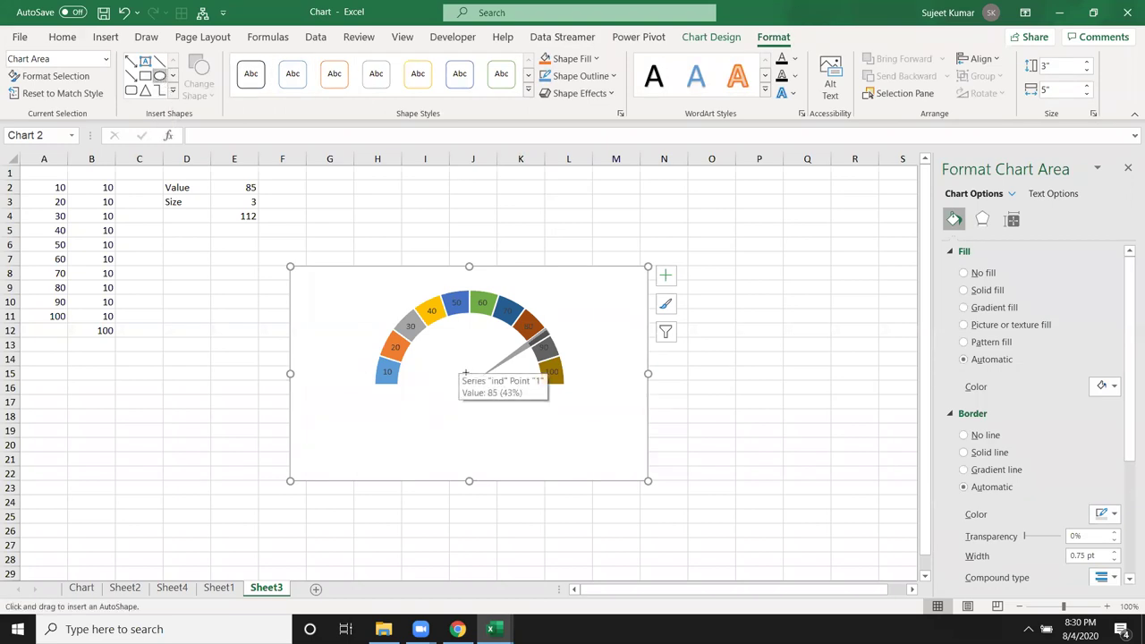
left_click_drag(464, 372, 485, 392)
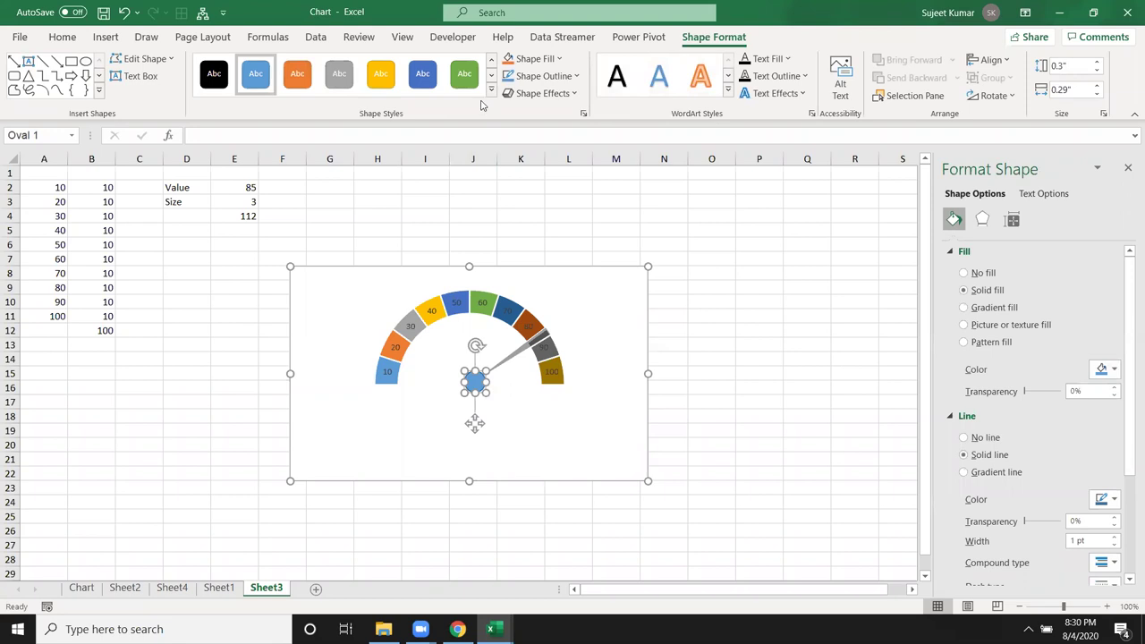
left_click(212, 80)
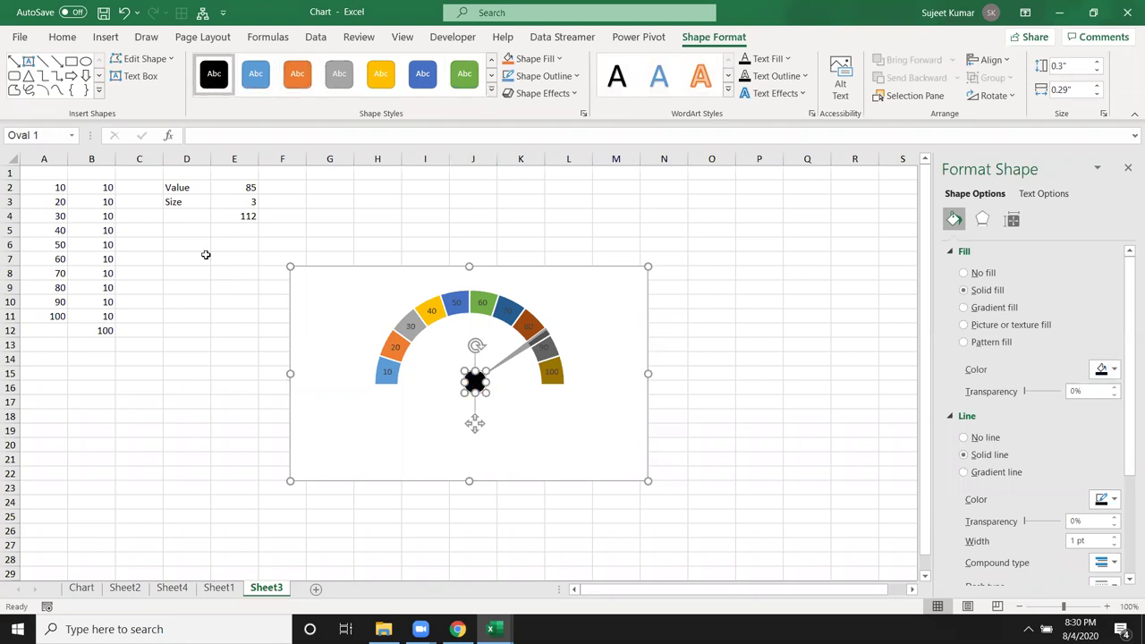
left_click(197, 337)
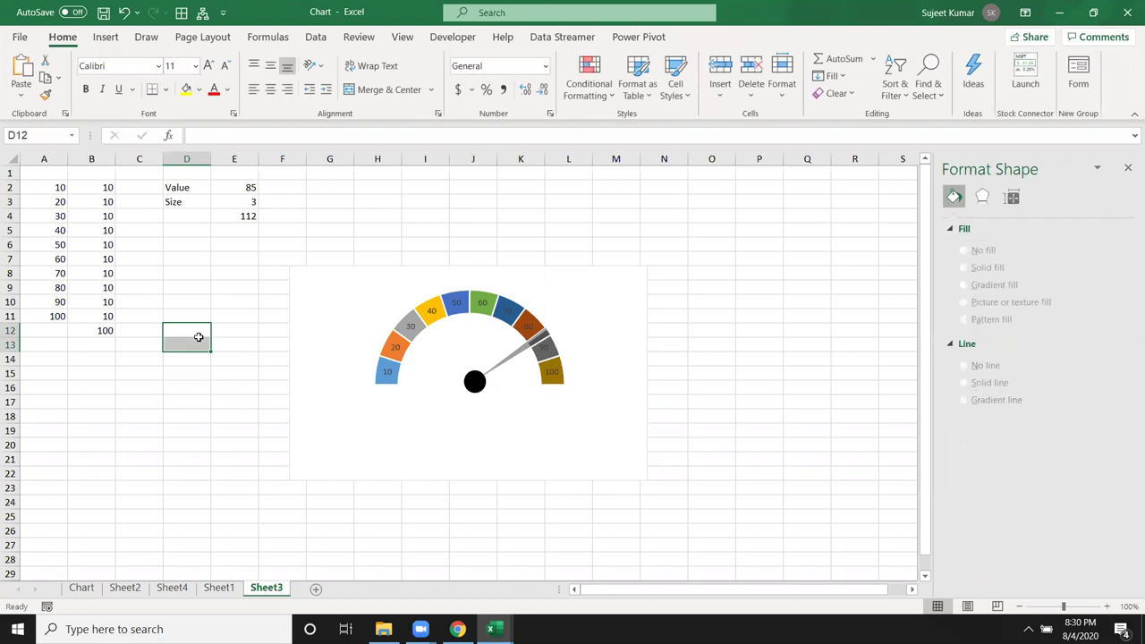
Set the gauge value in E2 to 10 so the needle points at 10.
left_click(237, 187)
type("10")
key("Return")
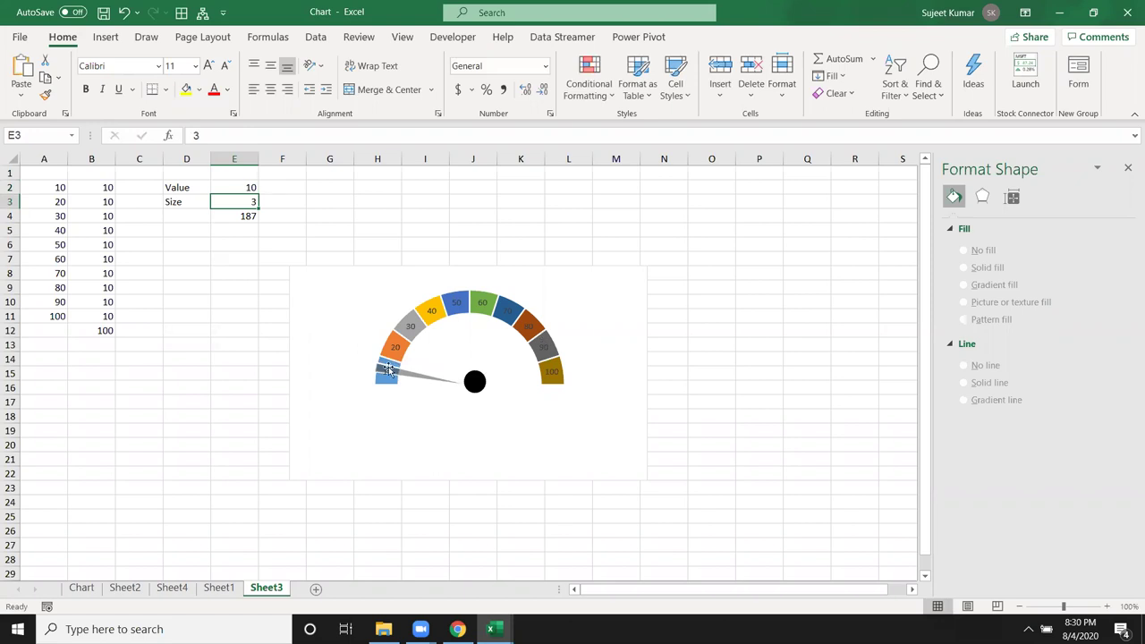
Nudge the black oval slightly left onto the needle's base.
left_click(477, 379)
left_click_drag(460, 392, 453, 392)
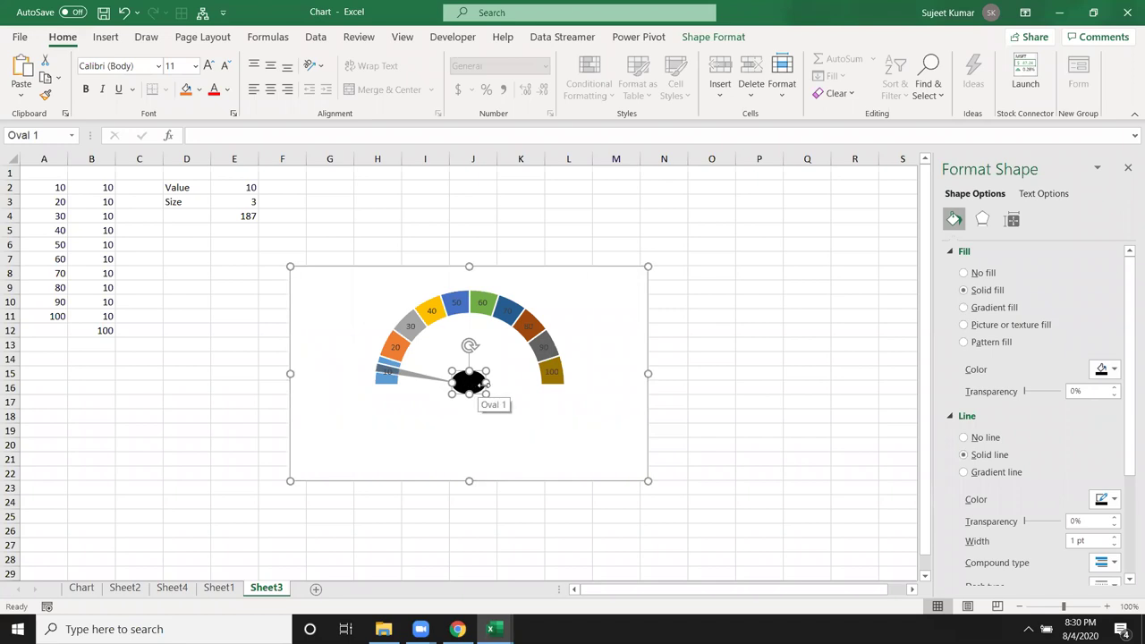
left_click(470, 371)
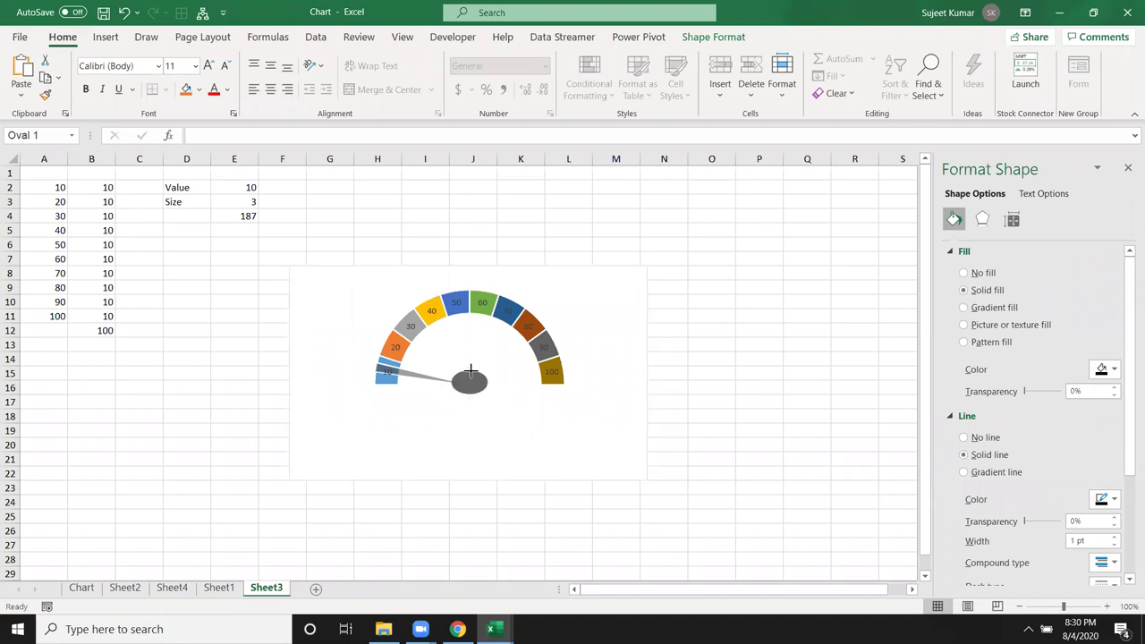
left_click(471, 368)
left_click(449, 381)
left_click(445, 383)
Select only the needle slice to bring up its Format Data Point options.
left_click(401, 407)
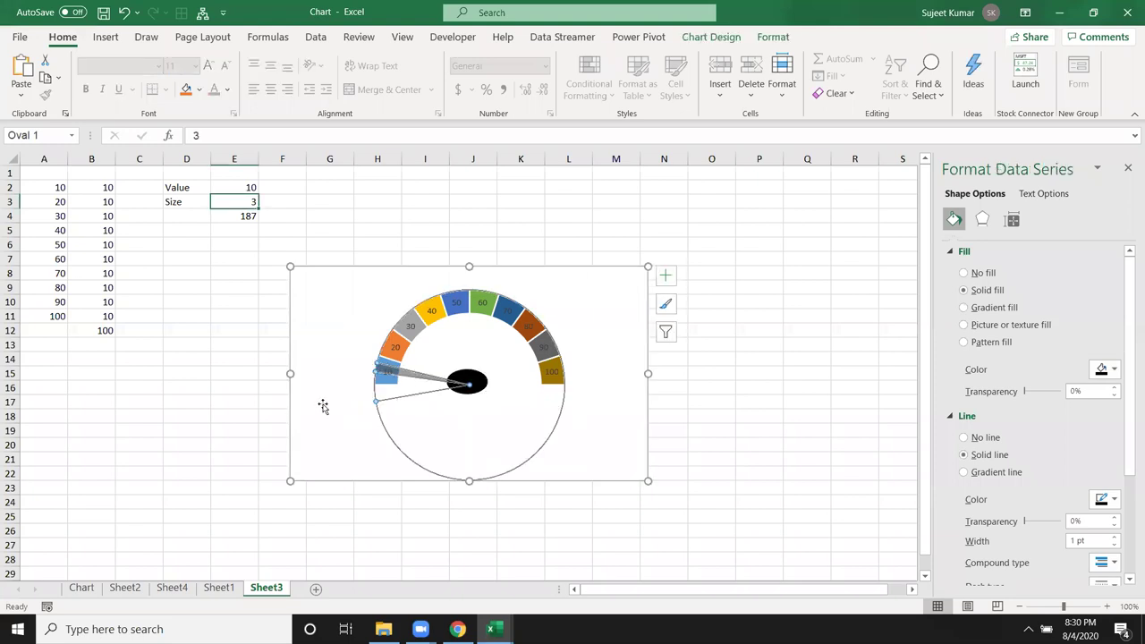
left_click(207, 356)
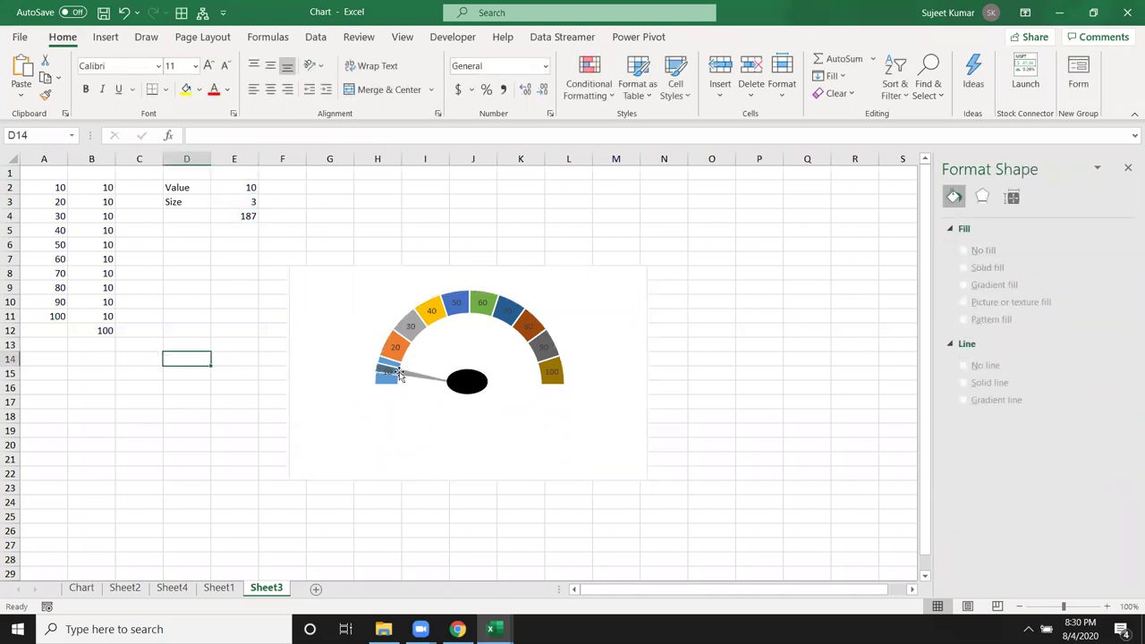
left_click(419, 378)
left_click(420, 377)
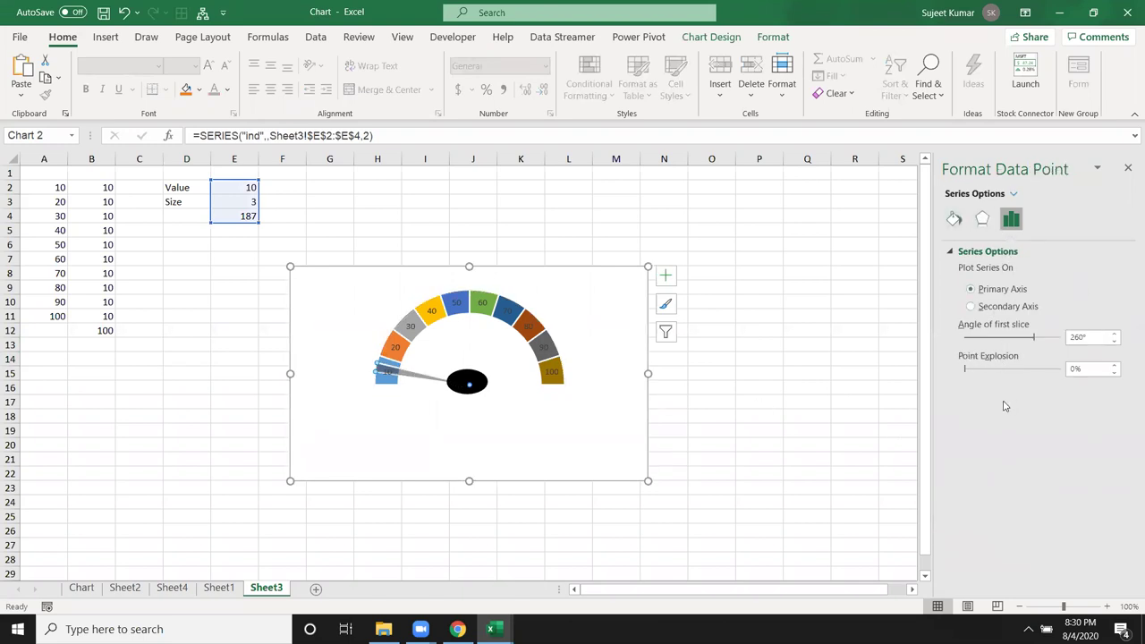
Reset the needle slice's Point Explosion to 0%.
left_click_drag(966, 368, 1013, 382)
key("ctrl+z")
left_click_drag(968, 371, 965, 372)
left_click_drag(1086, 368, 1040, 364)
key("BackSpace")
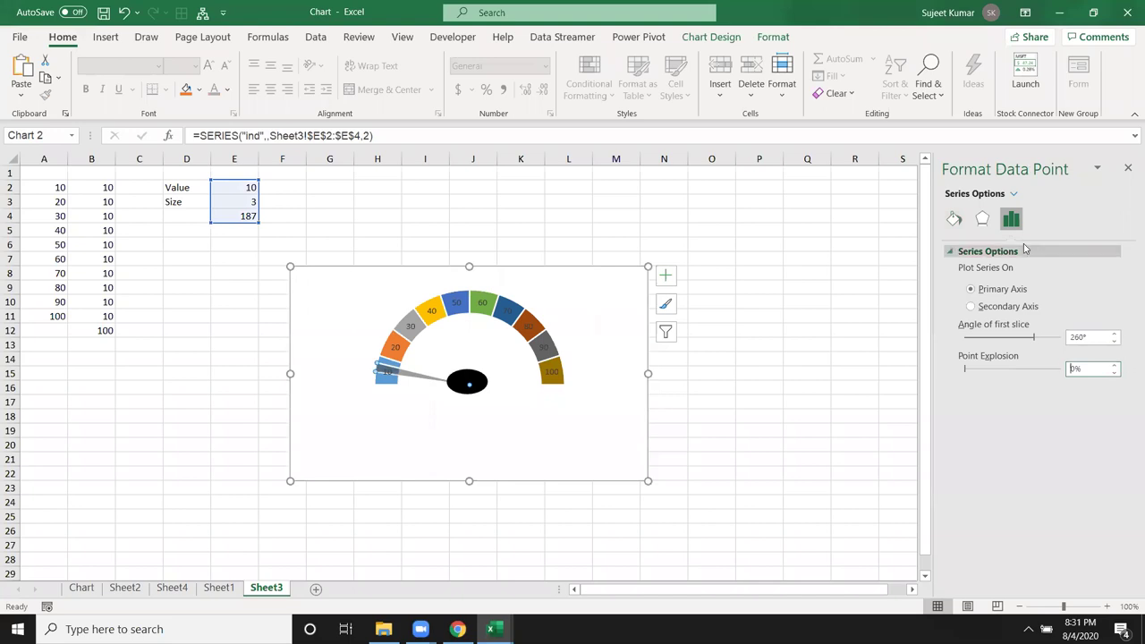
Give the needle slice an Outer shadow preset, then minimise Excel to the desktop.
left_click(982, 218)
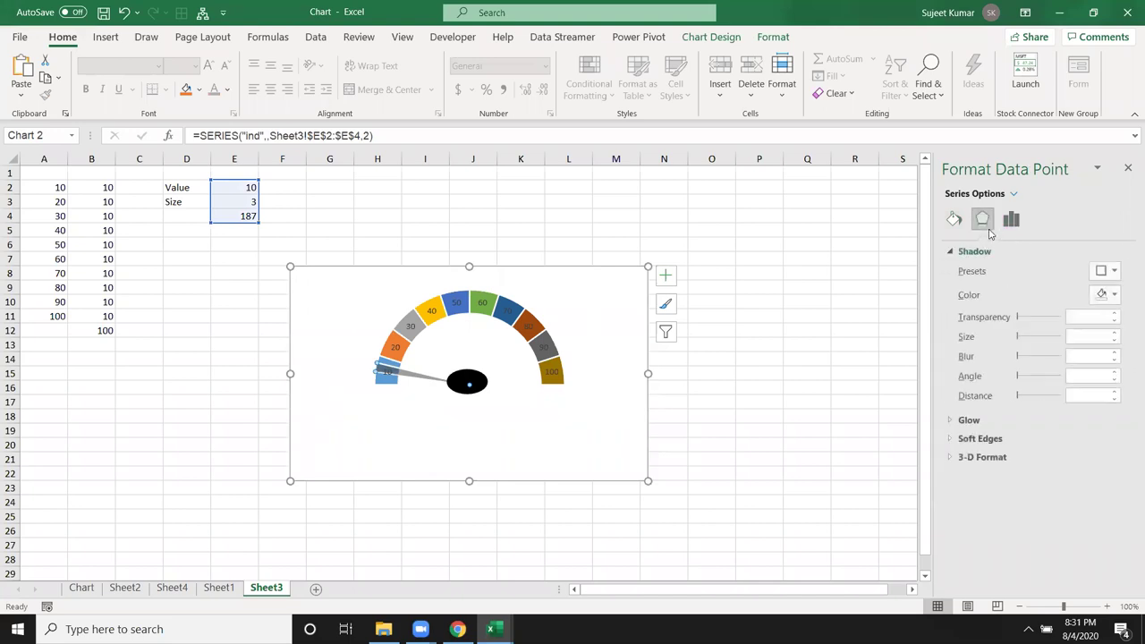
left_click(1113, 271)
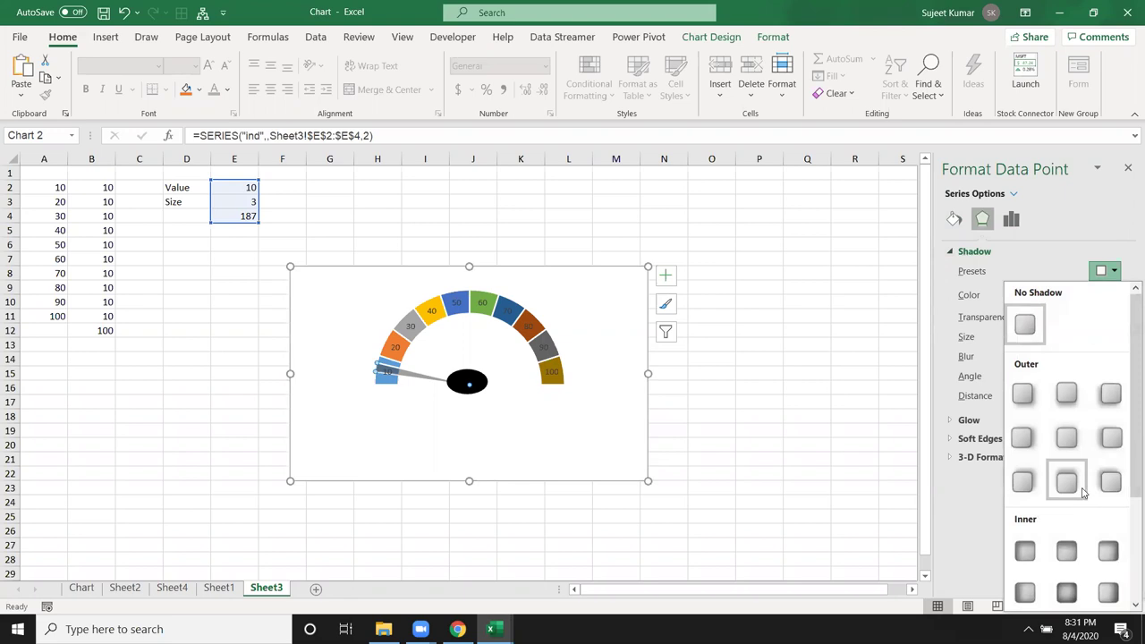
left_click(1067, 438)
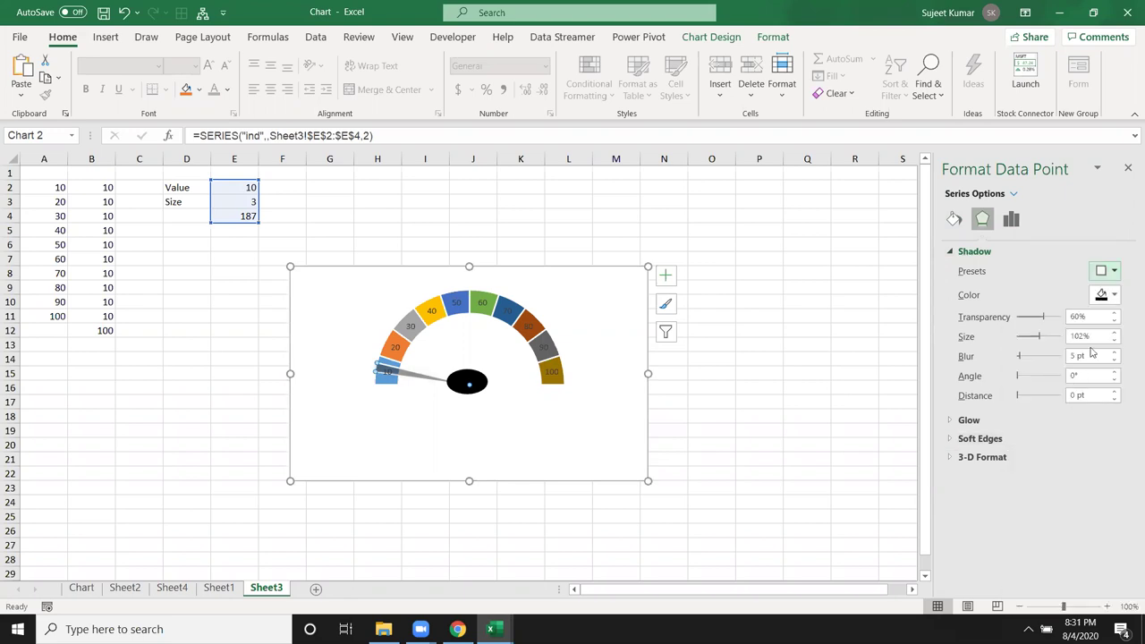
left_click(953, 219)
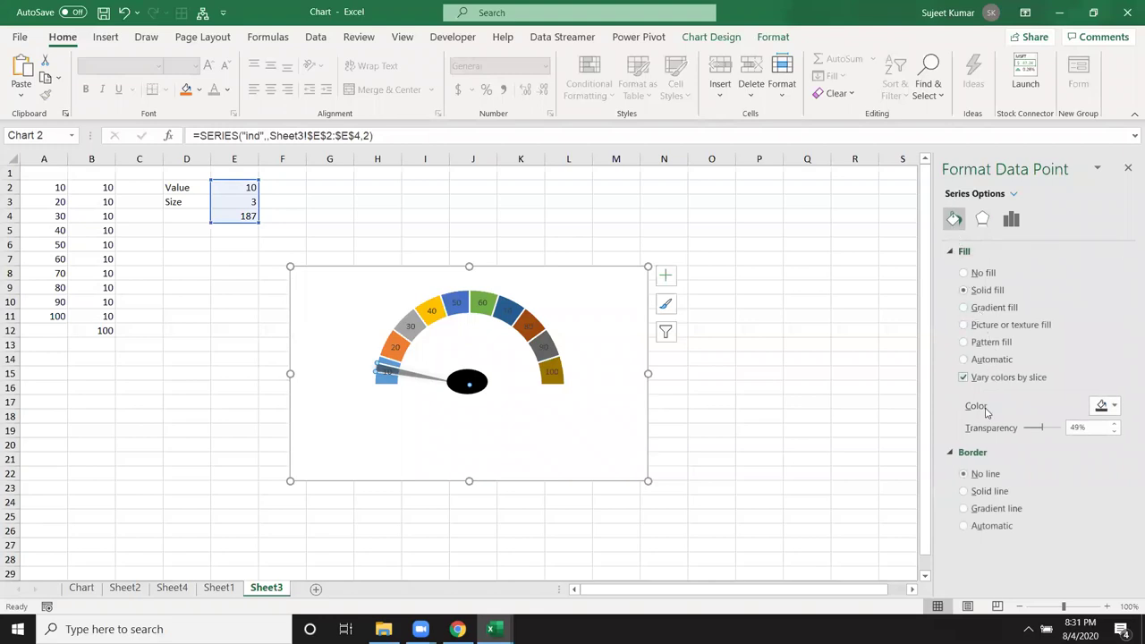
left_click(704, 385)
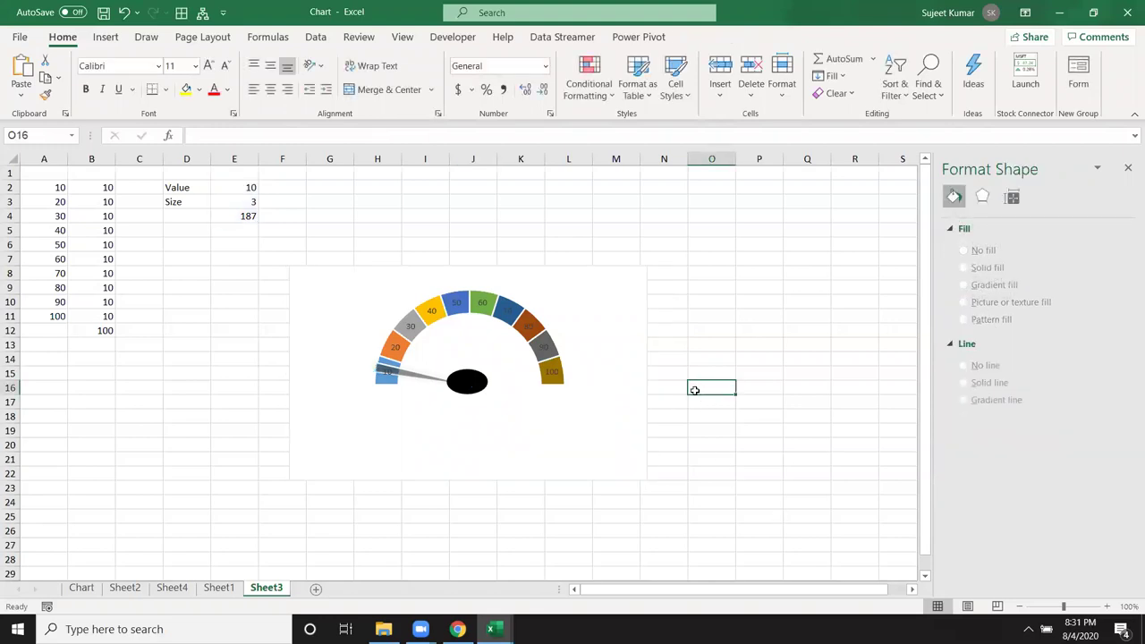
key("super+d")
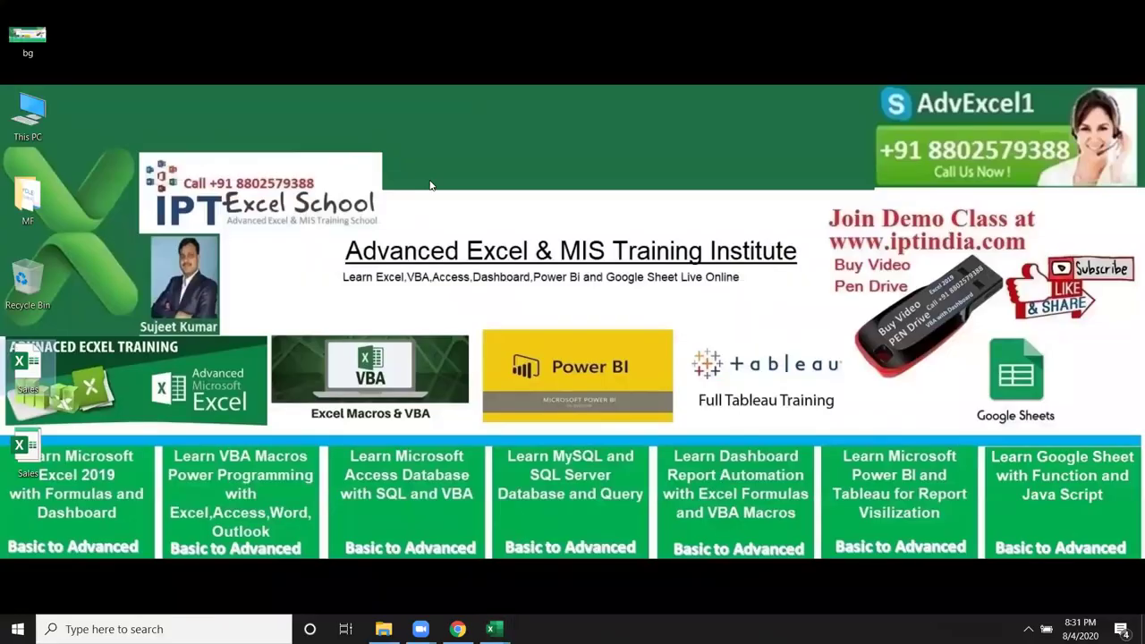